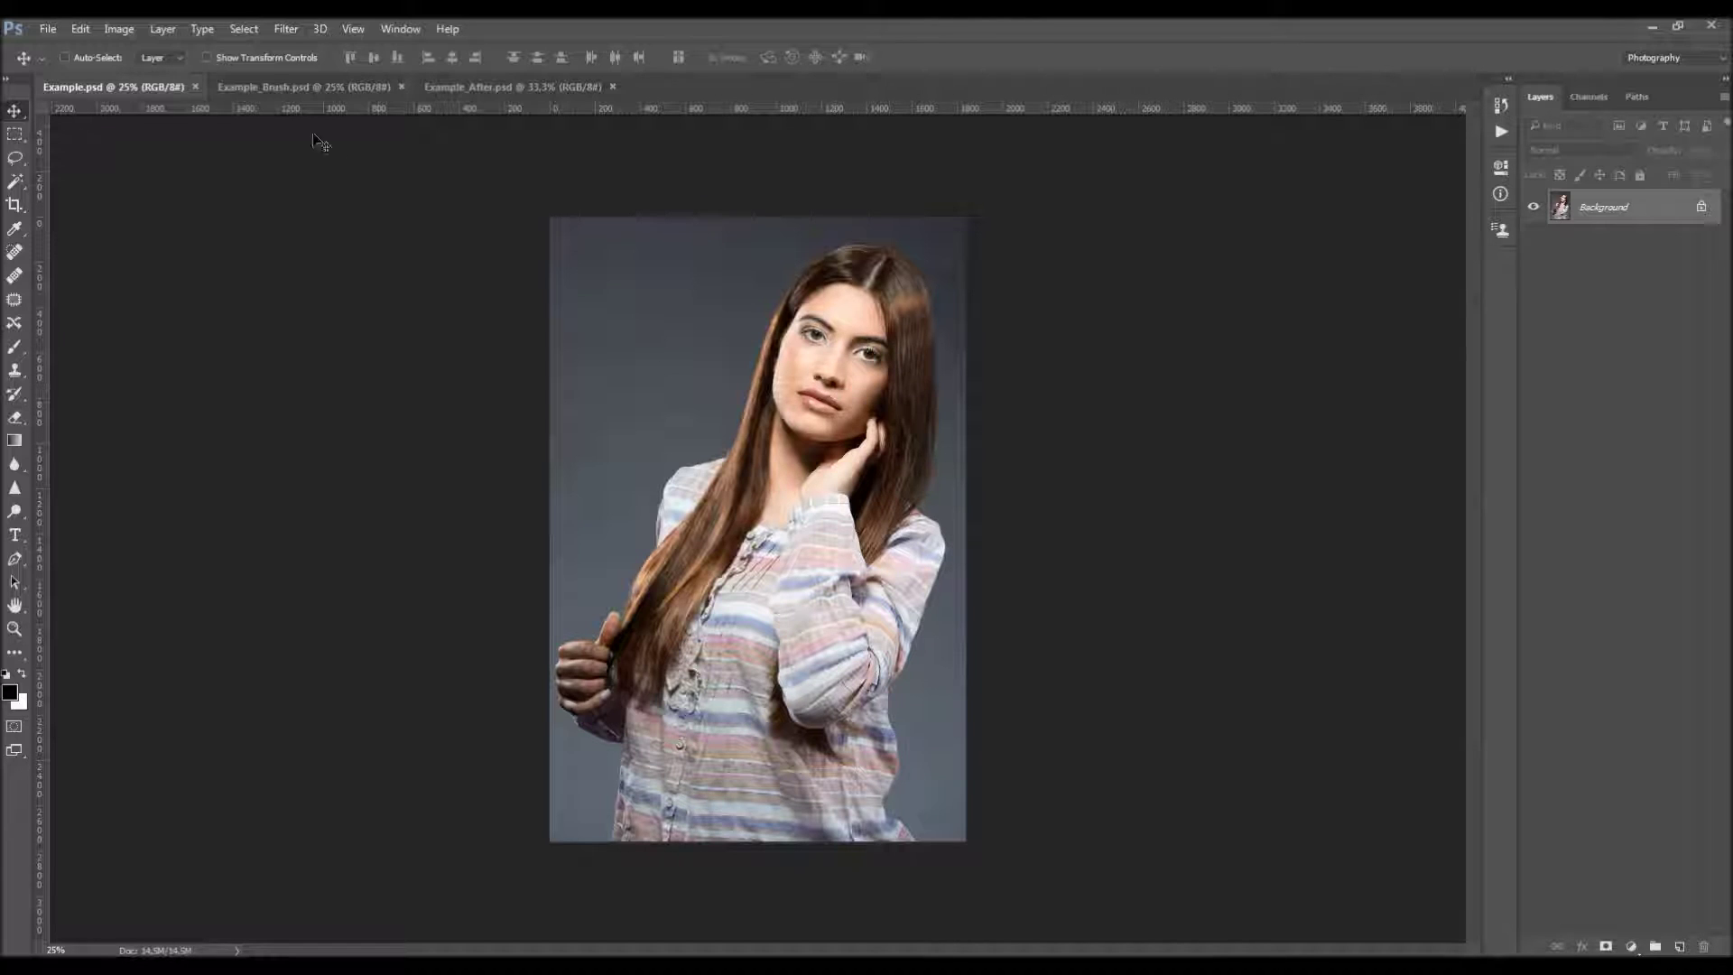
Look at the Example_Brush.psd and Example_After.psd documents and close both, leaving Example.psd open
left_click(303, 87)
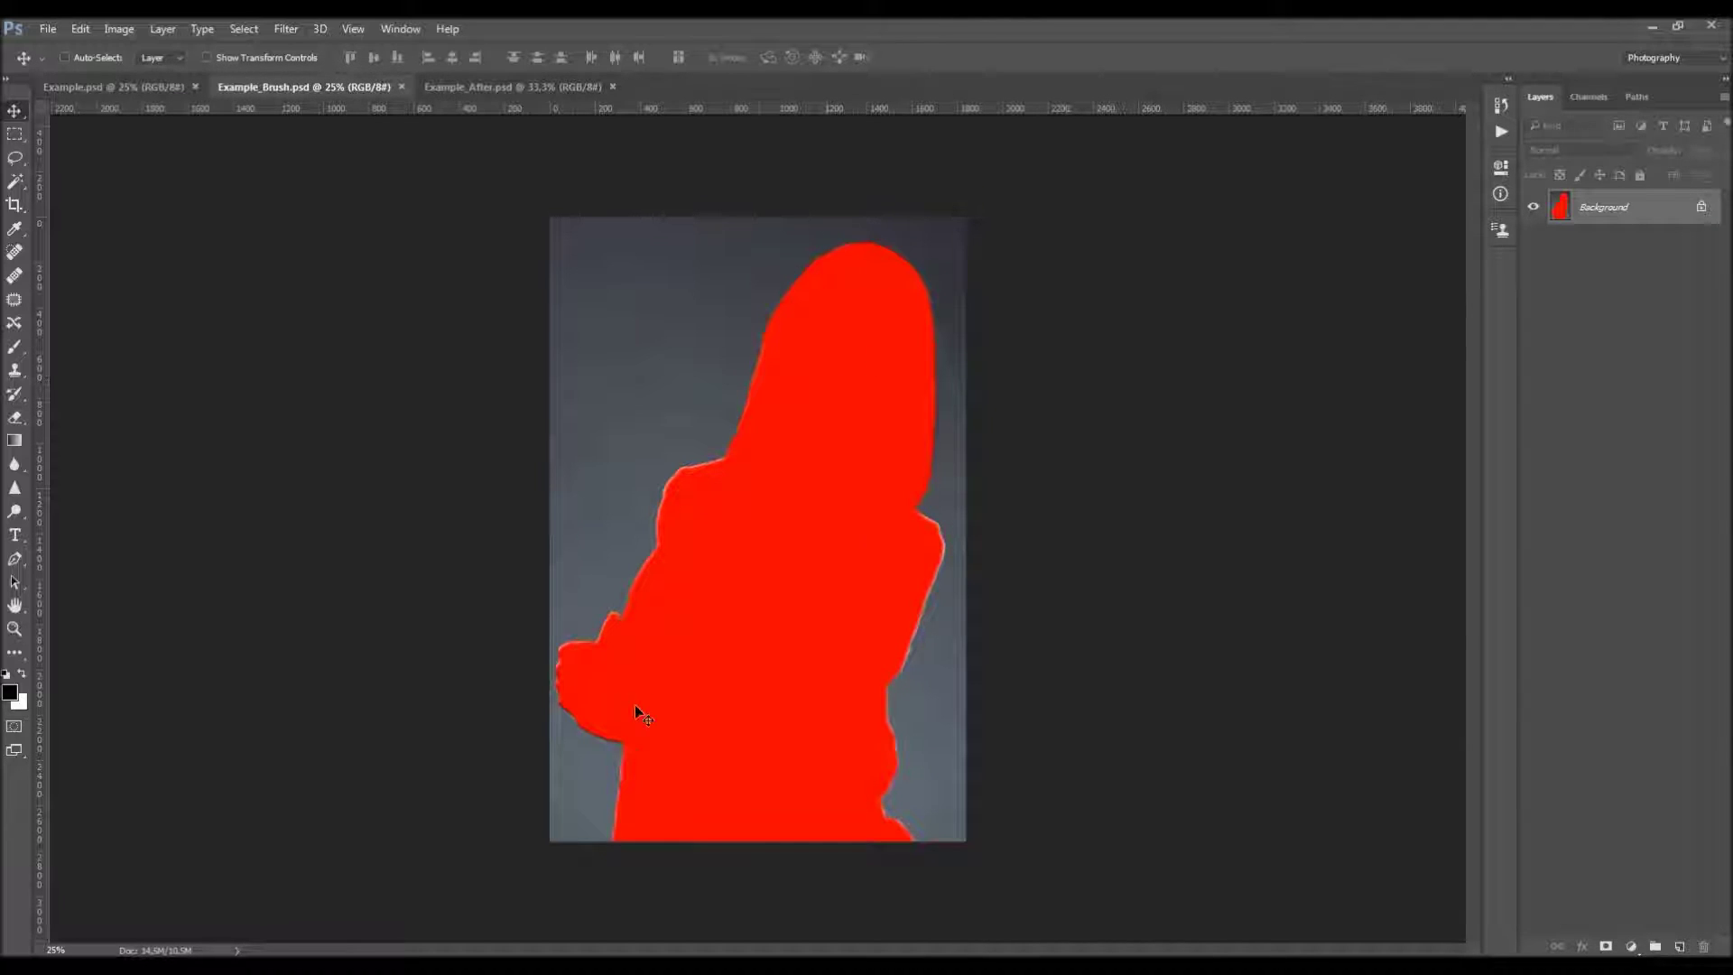
left_click(457, 85)
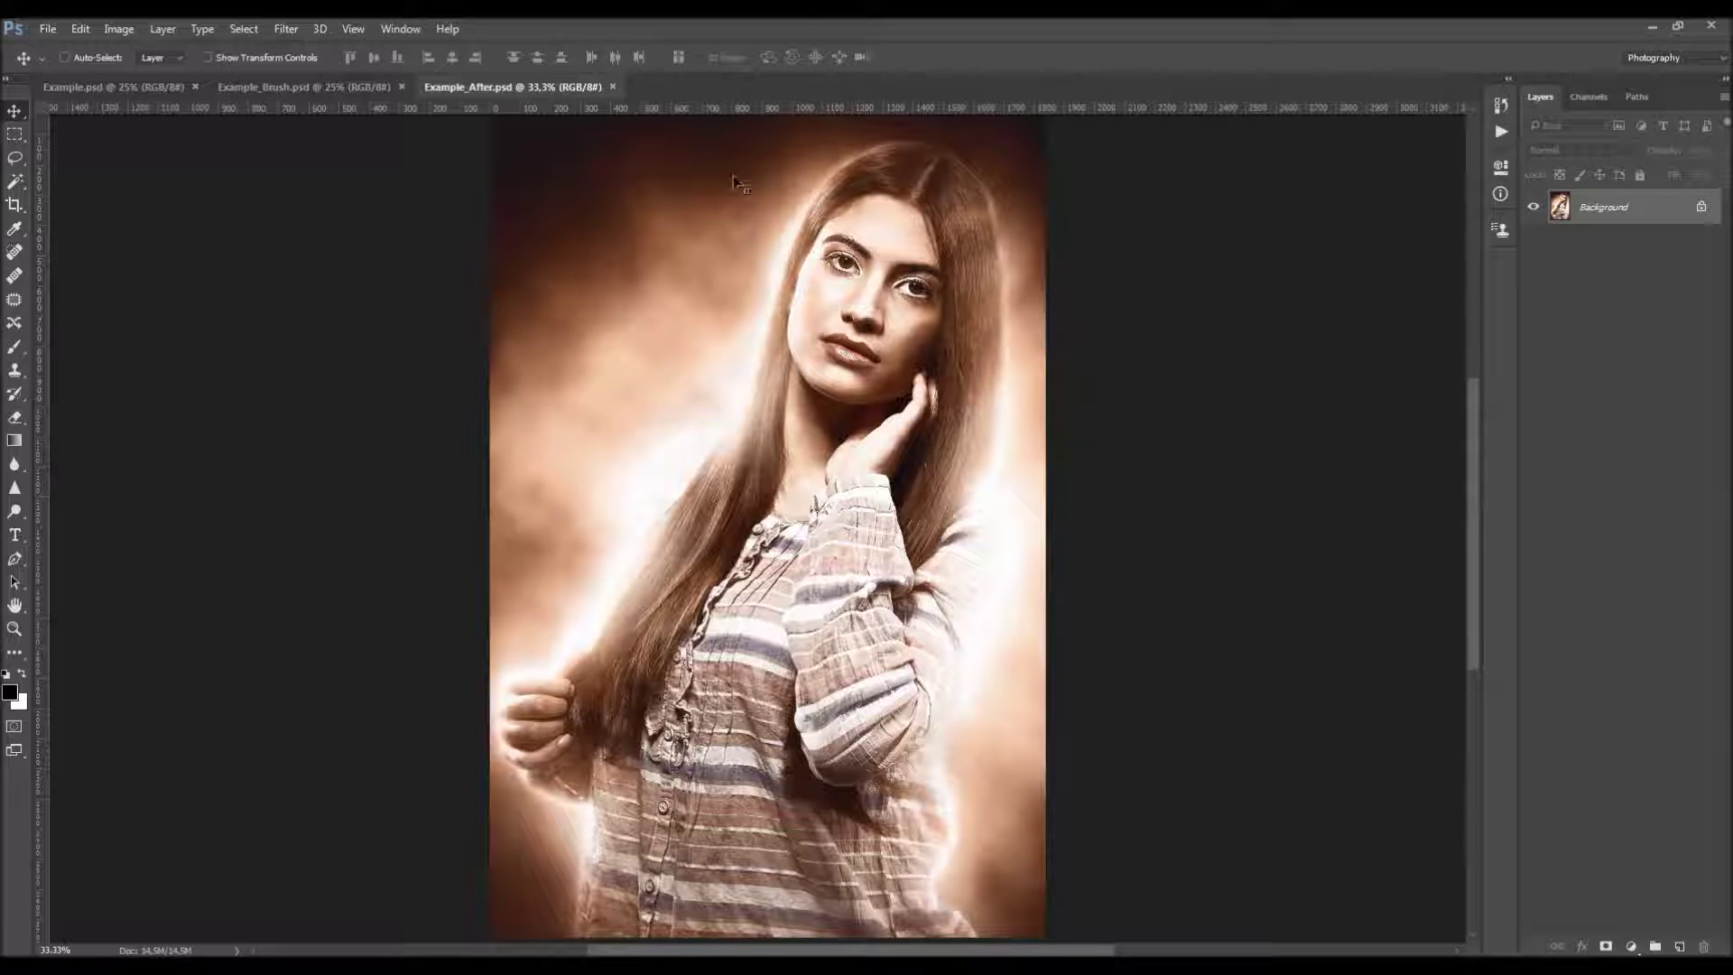
left_click(612, 87)
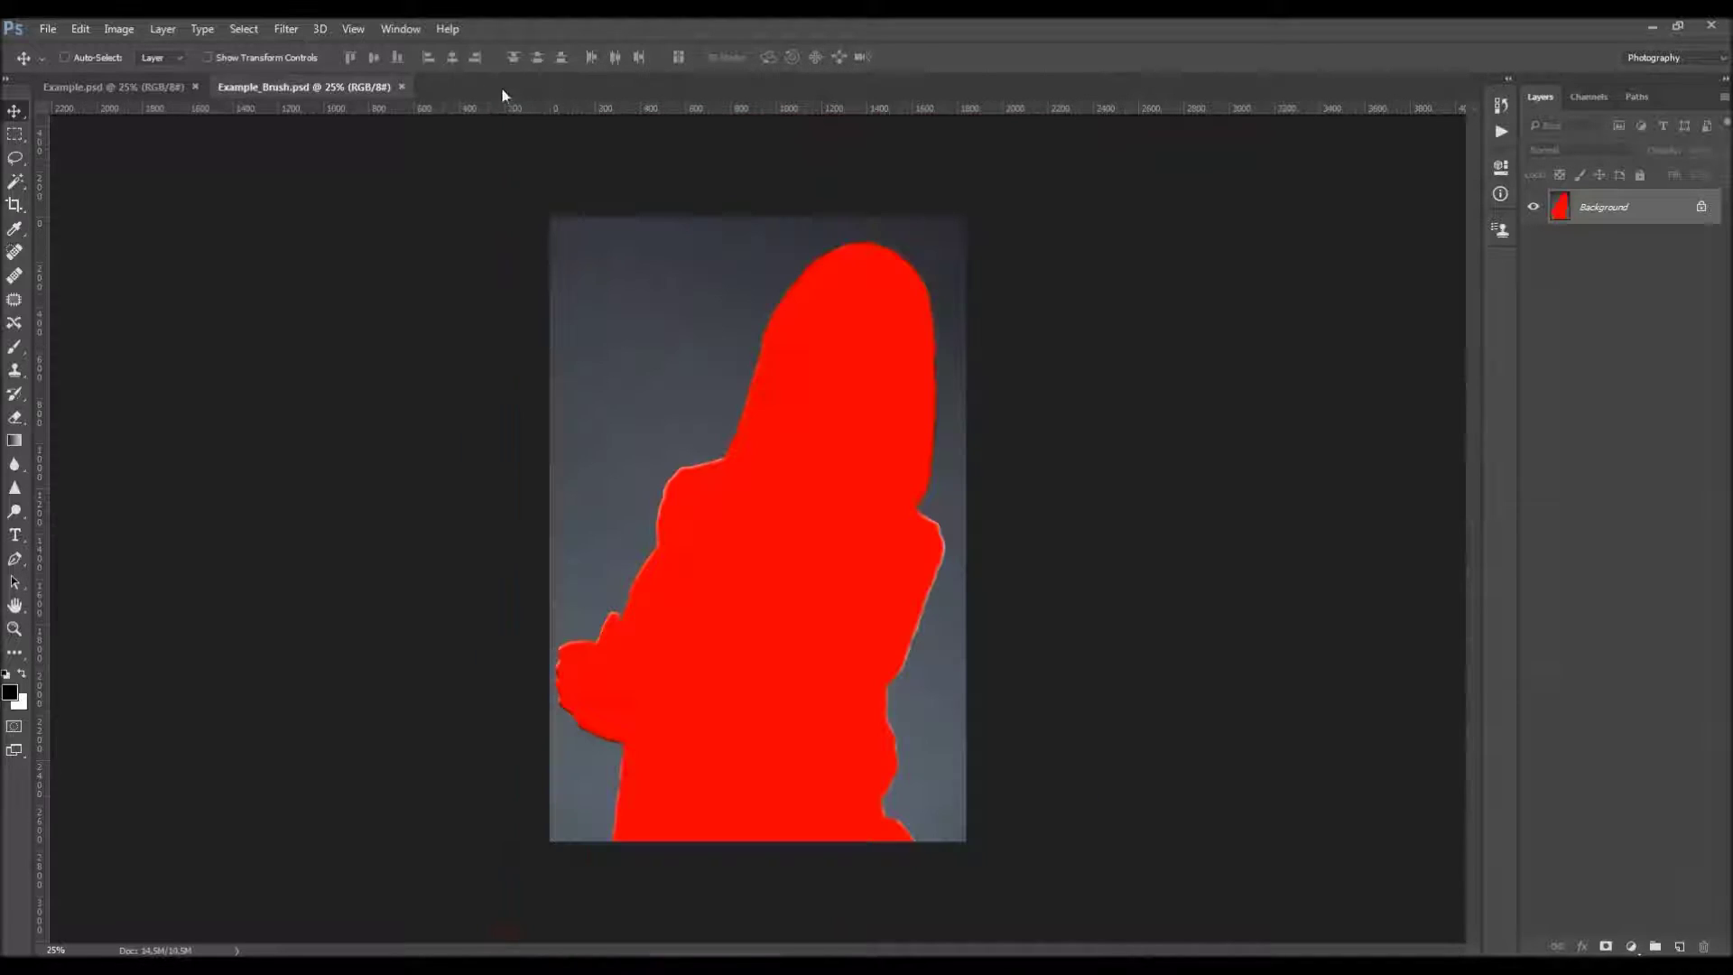
left_click(402, 87)
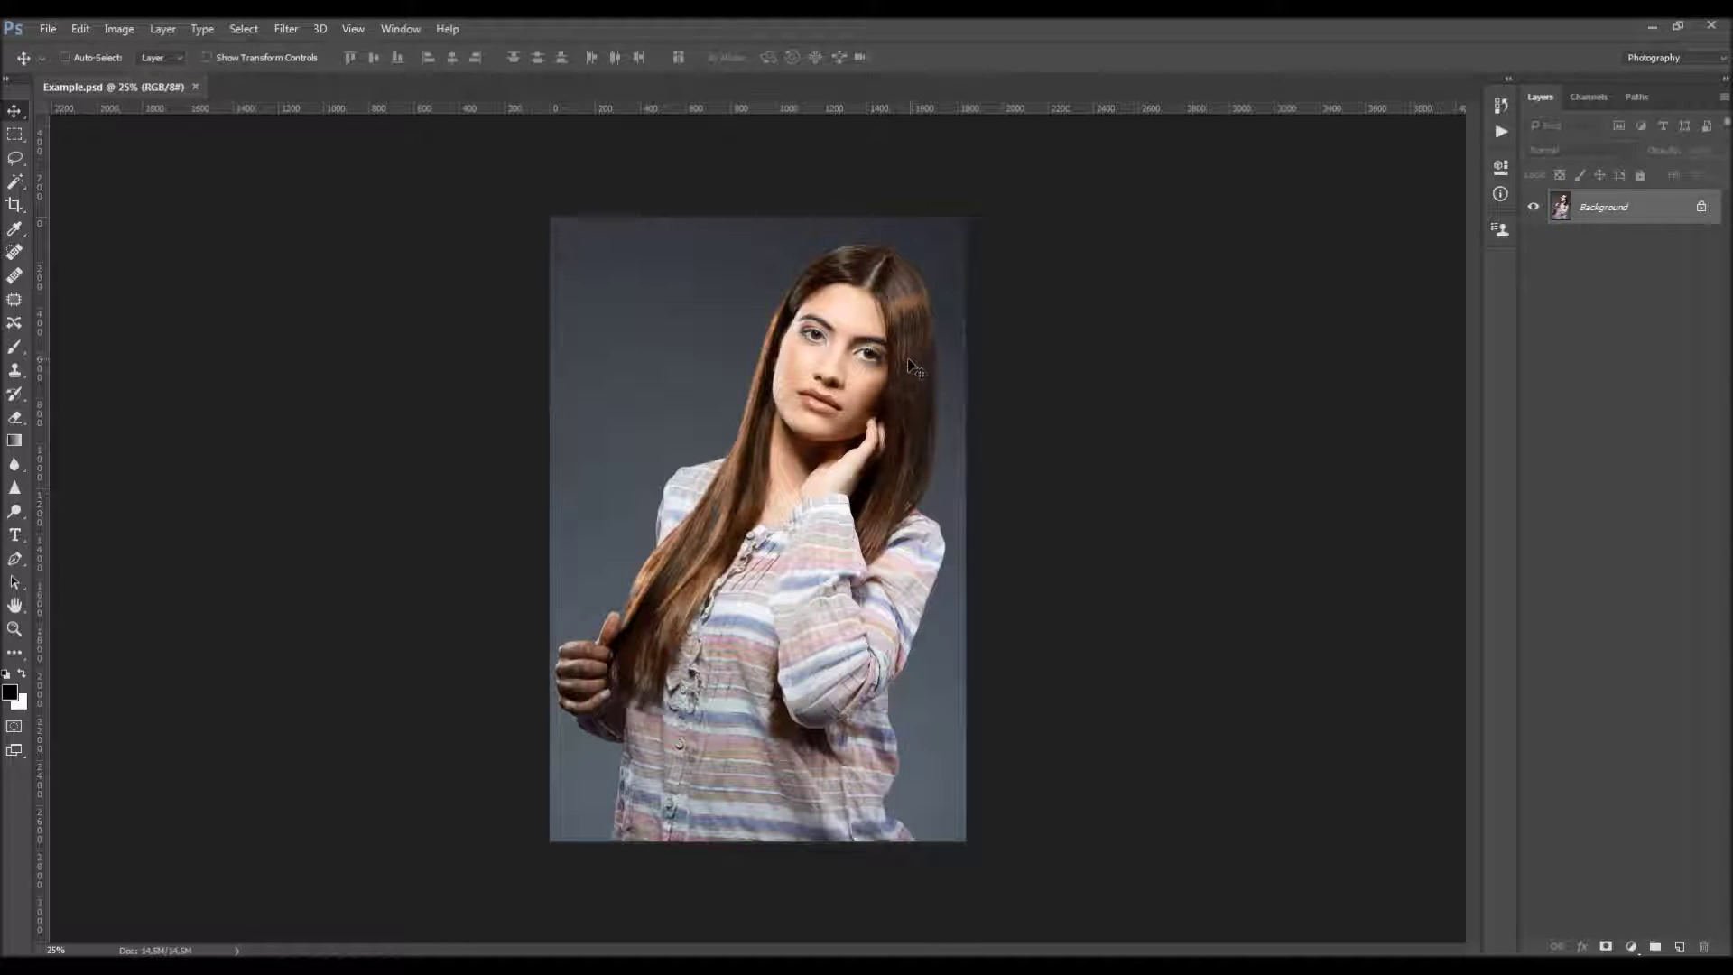
Unlock the Background layer into a regular layer and convert it back into the locked Background
key("z")
left_click_drag(842, 361, 868, 370)
key("h")
left_click_drag(858, 476, 882, 417)
key("v")
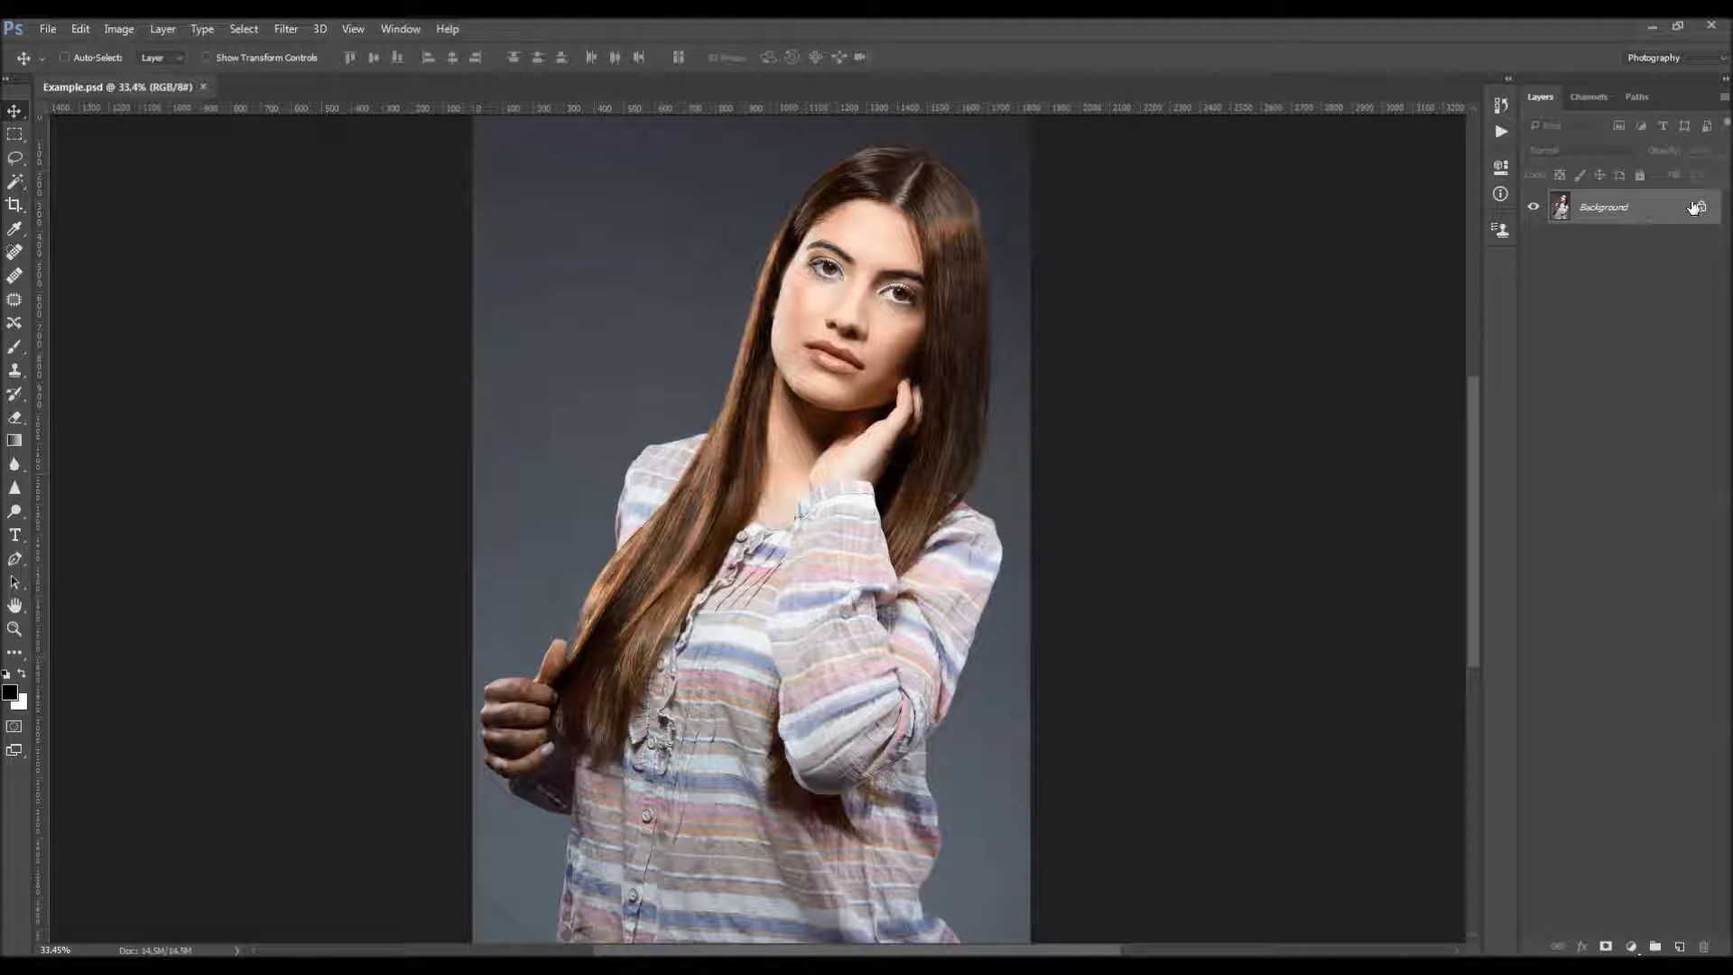
double_click(1634, 217, "alt")
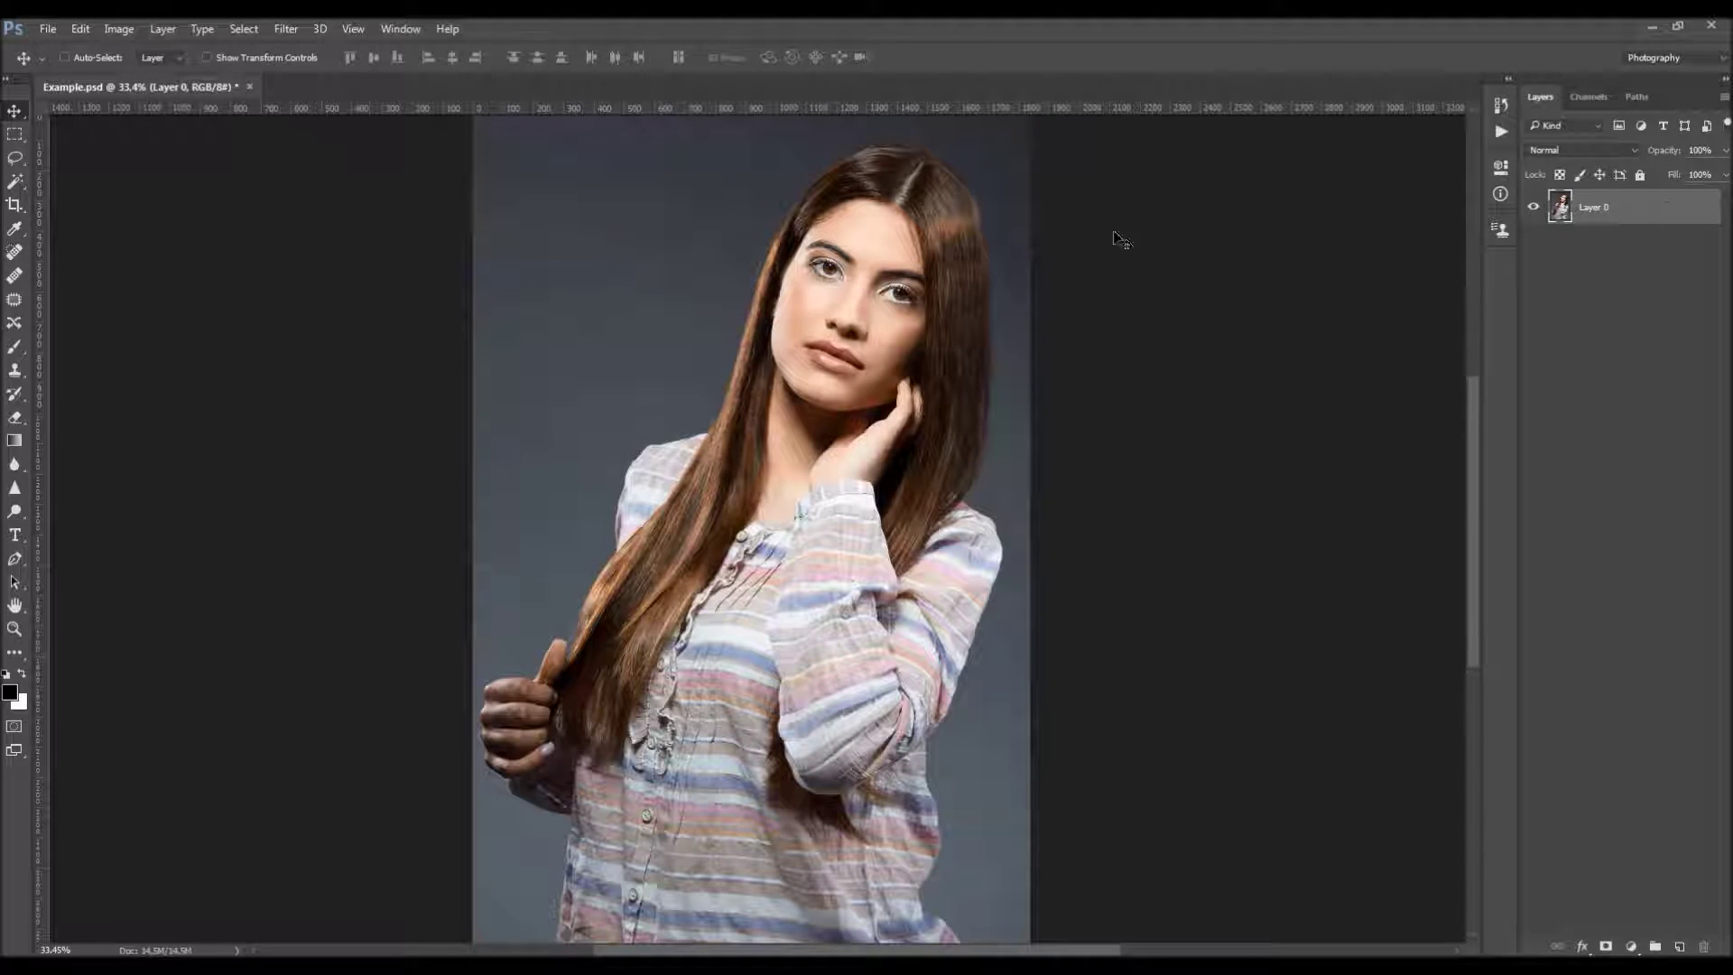
left_click(163, 30)
mouse_move(225, 49)
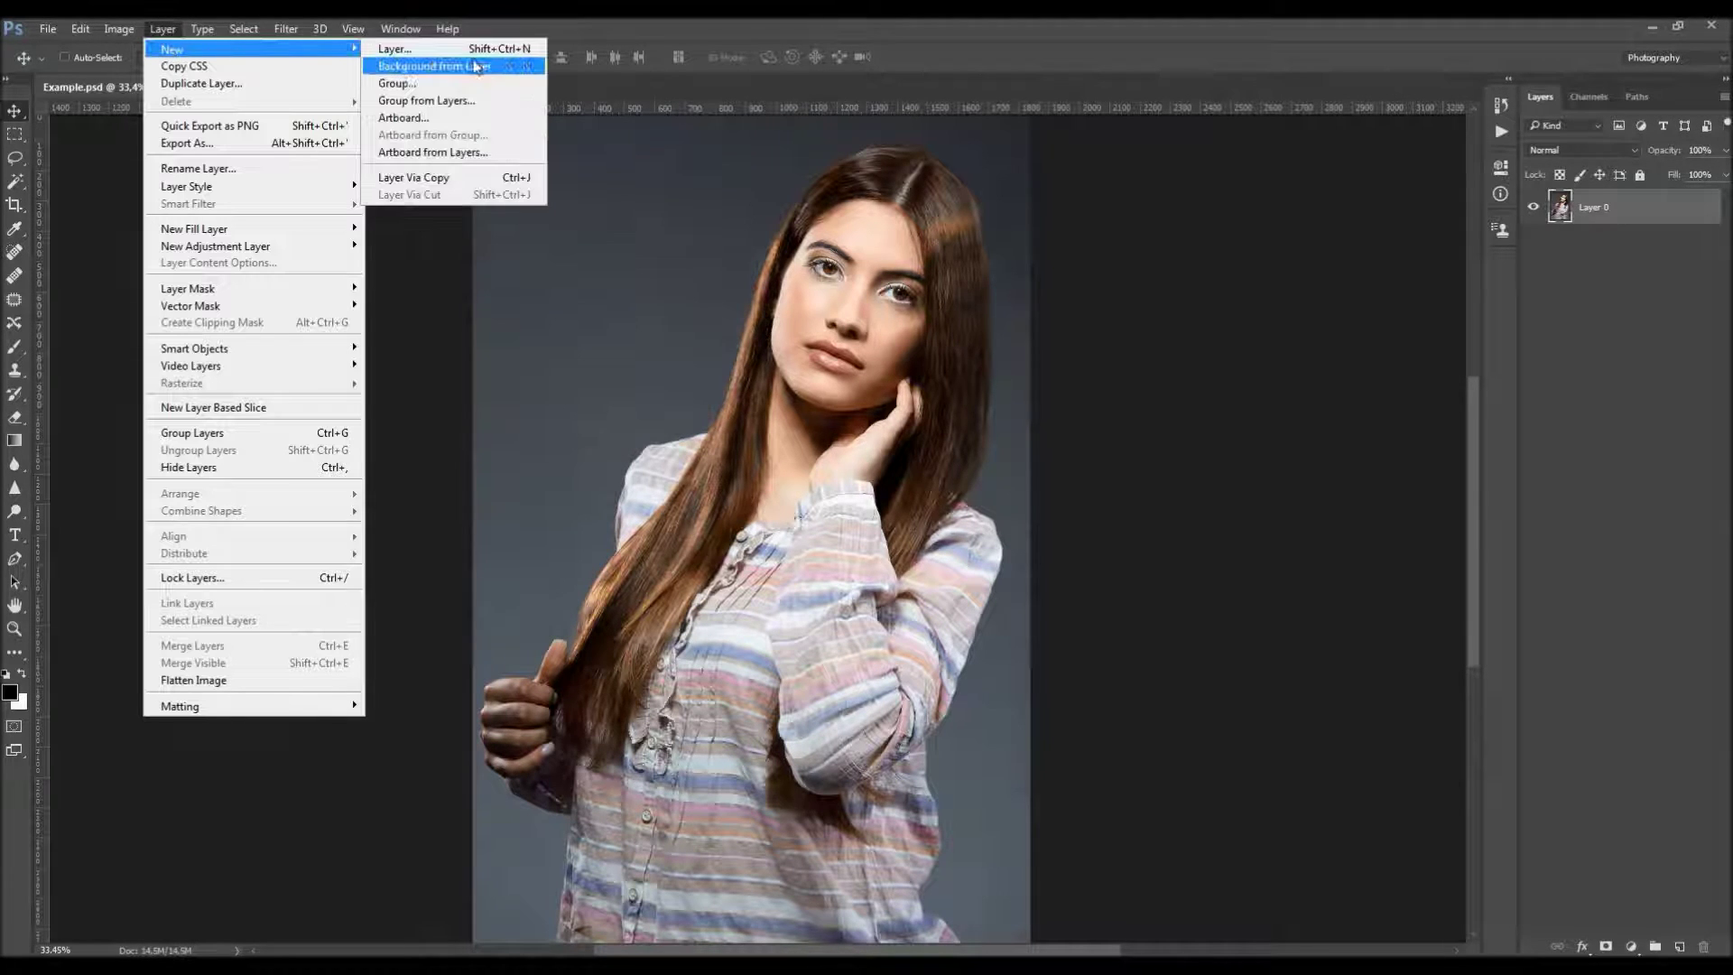
left_click(503, 67)
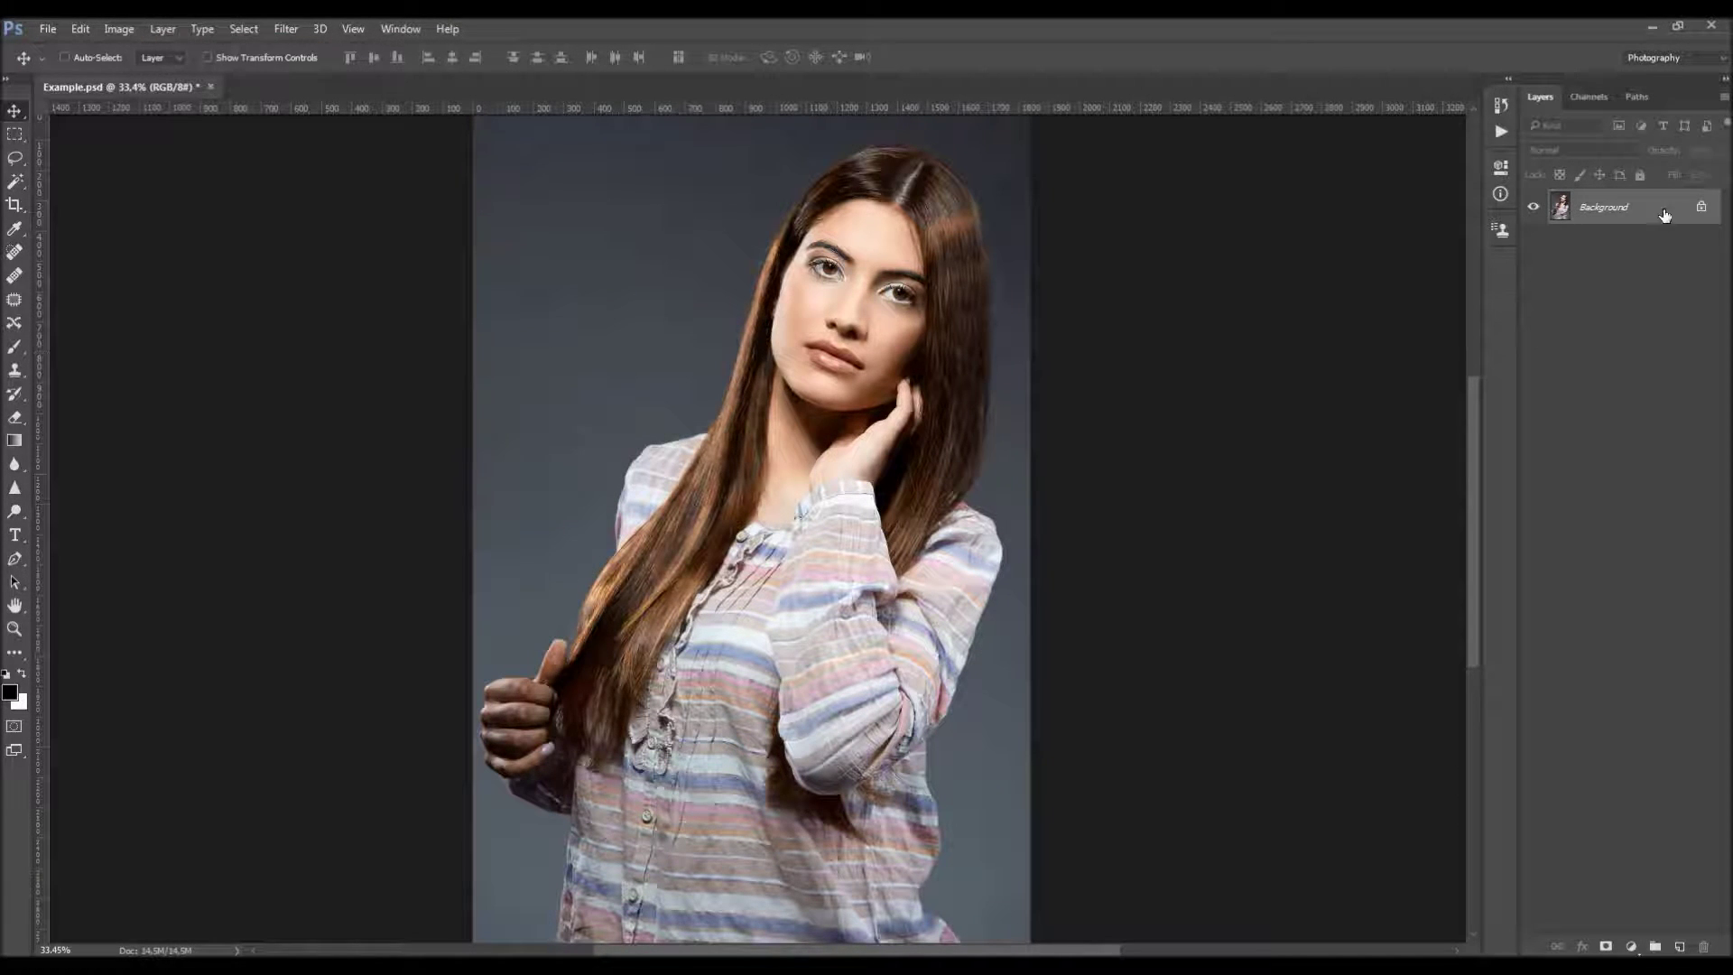
Check the layer display options for default masks on fill layers and the "copy" suffix, leaving them unchanged
left_click(1724, 99)
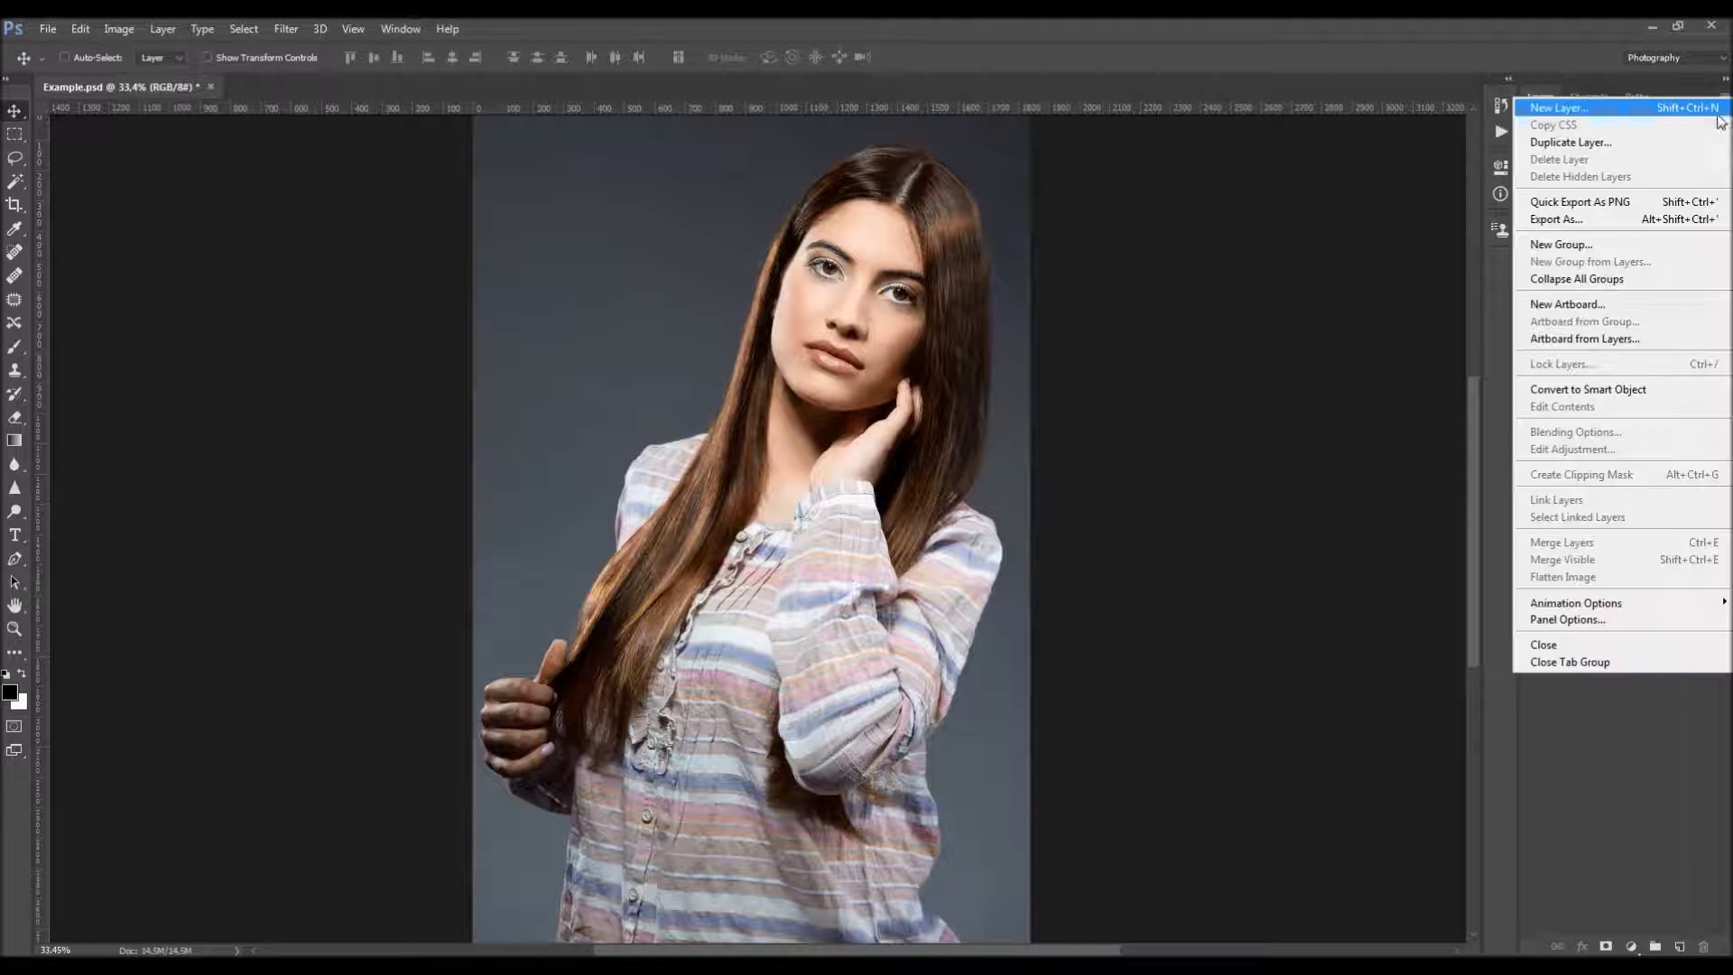
left_click(1598, 621)
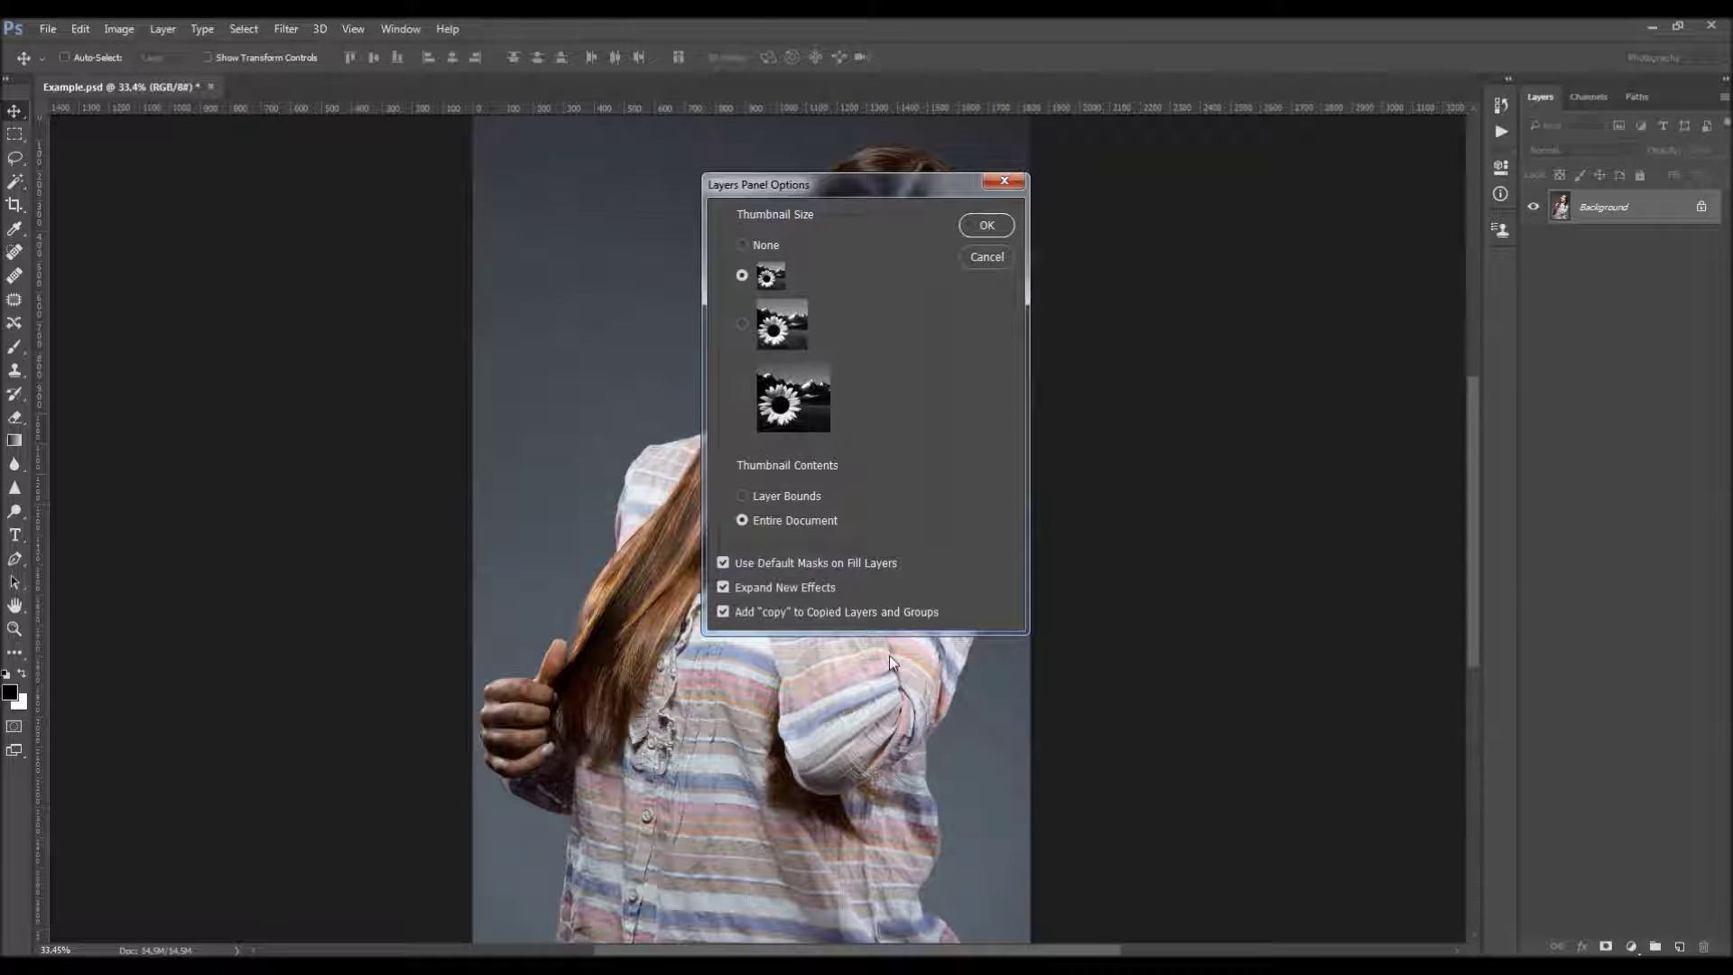
left_click(1004, 182)
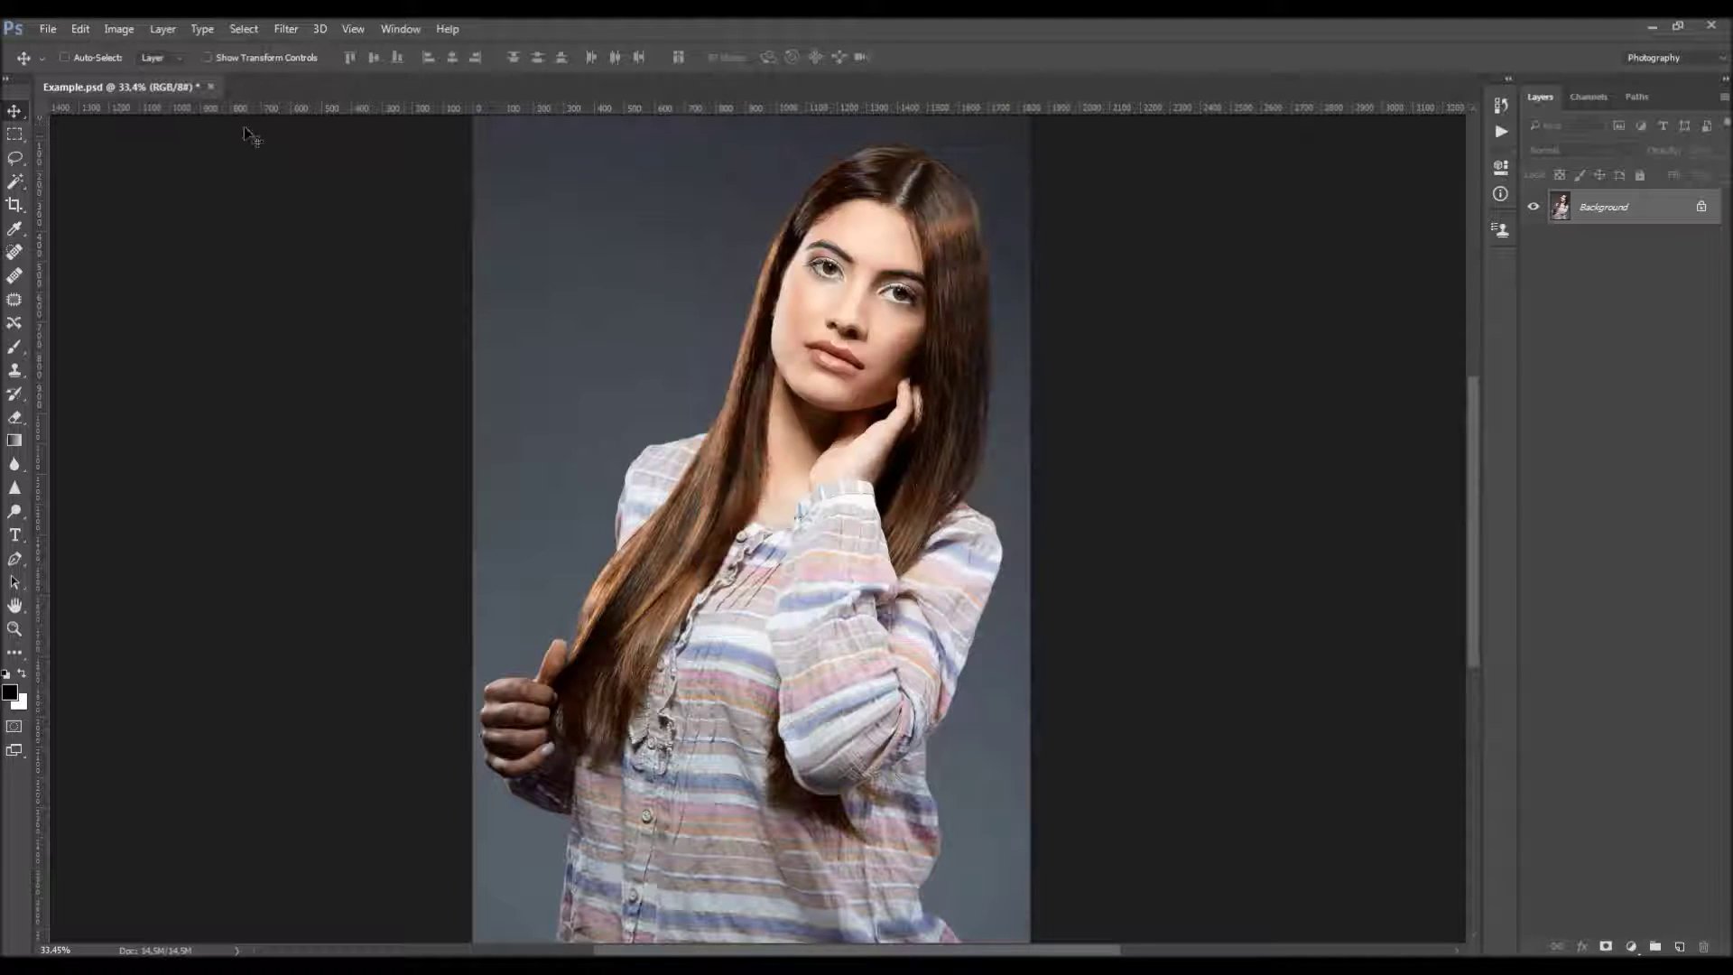
Check the image's pixel width, height and resolution in the Image Size settings
left_click(132, 33)
mouse_move(132, 40)
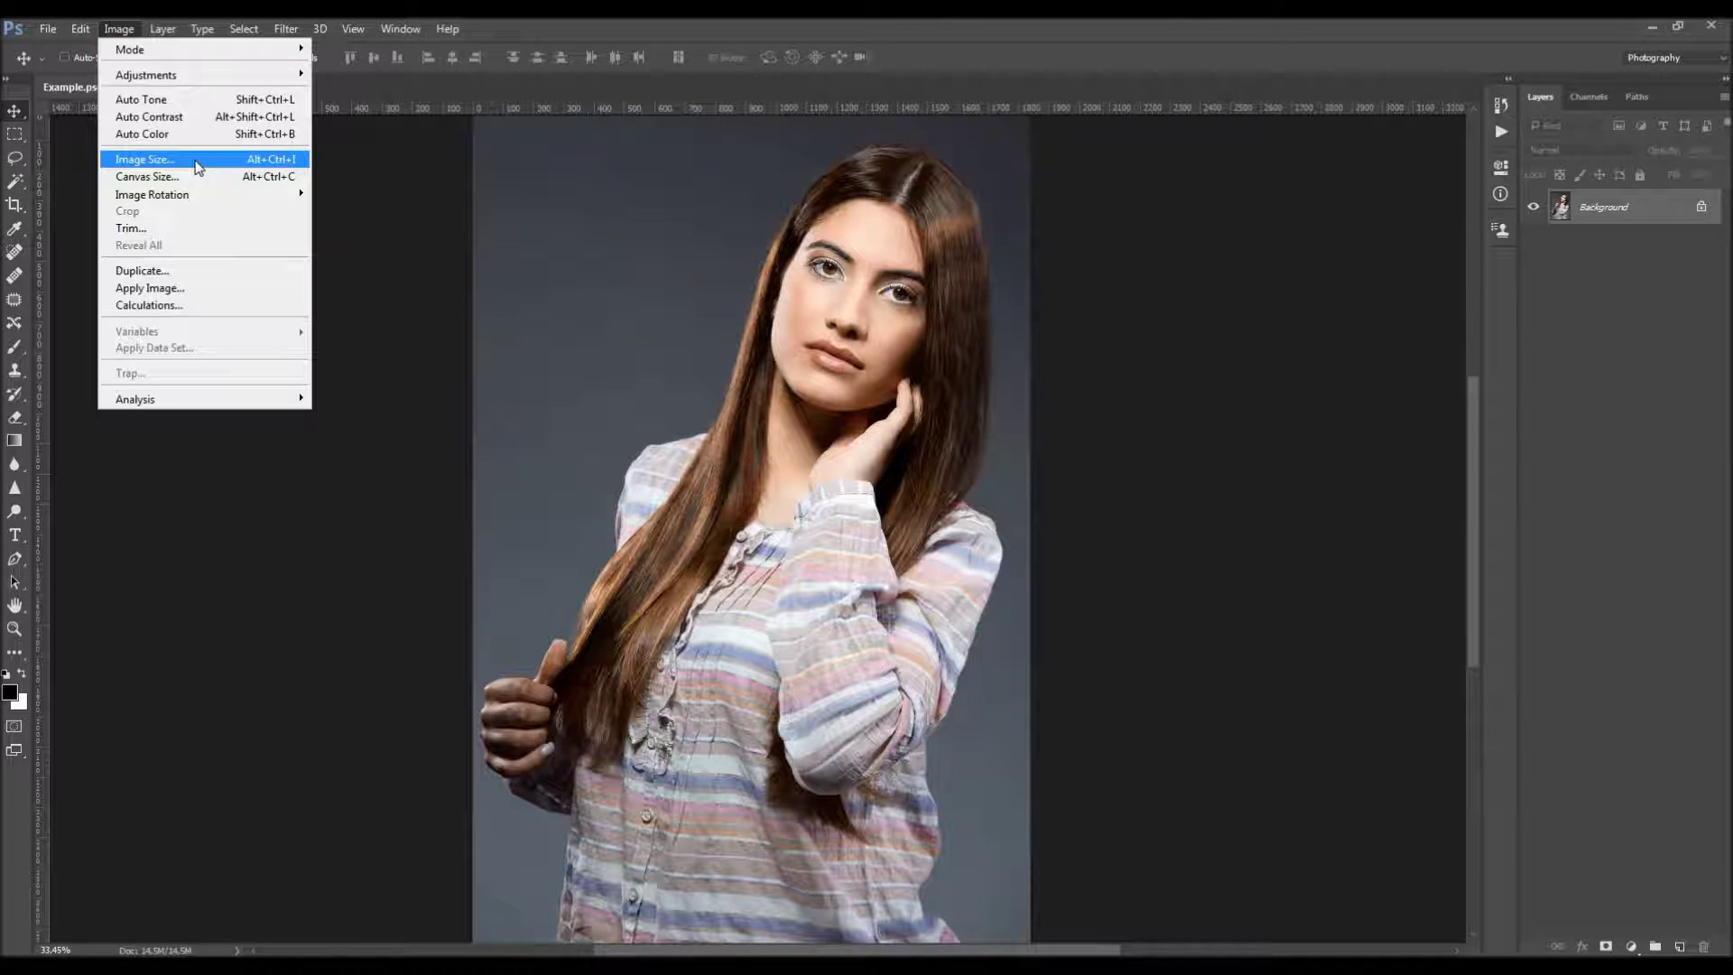
left_click(198, 167)
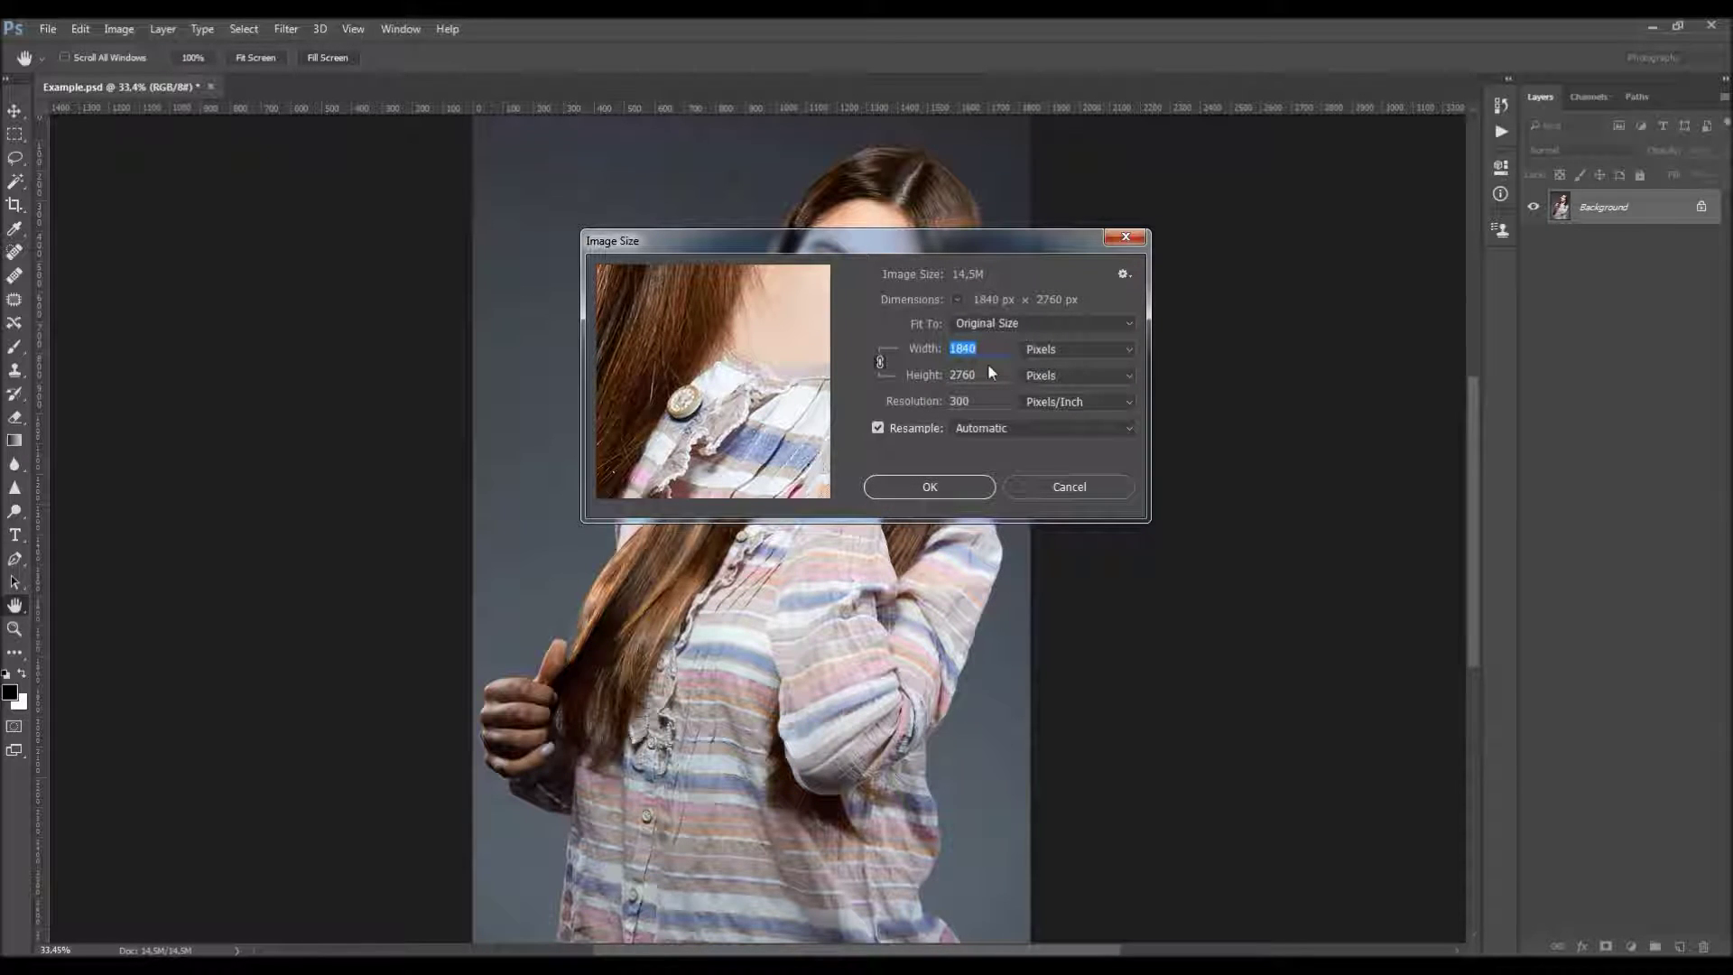
key("Tab")
key("Tab")
left_click(1126, 237)
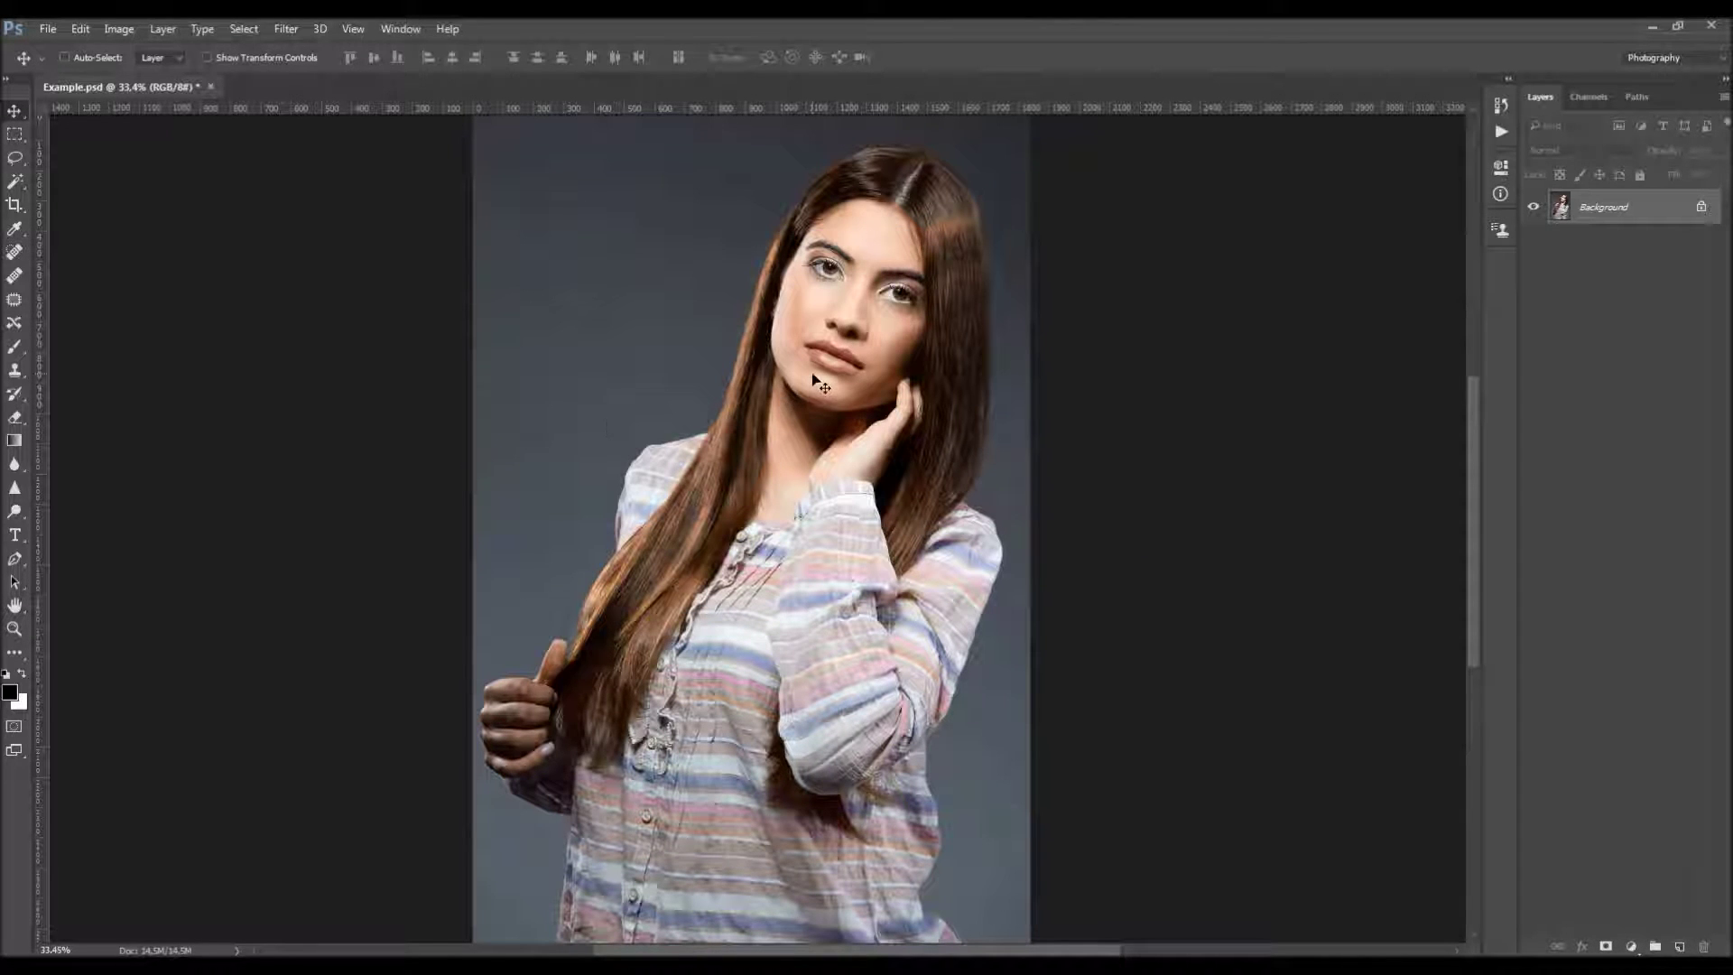
Load the Starburst action set from the CC 2015.5+ folder and select its Starburst action
key("z")
left_click_drag(799, 375, 771, 362)
key("v")
left_click(400, 28)
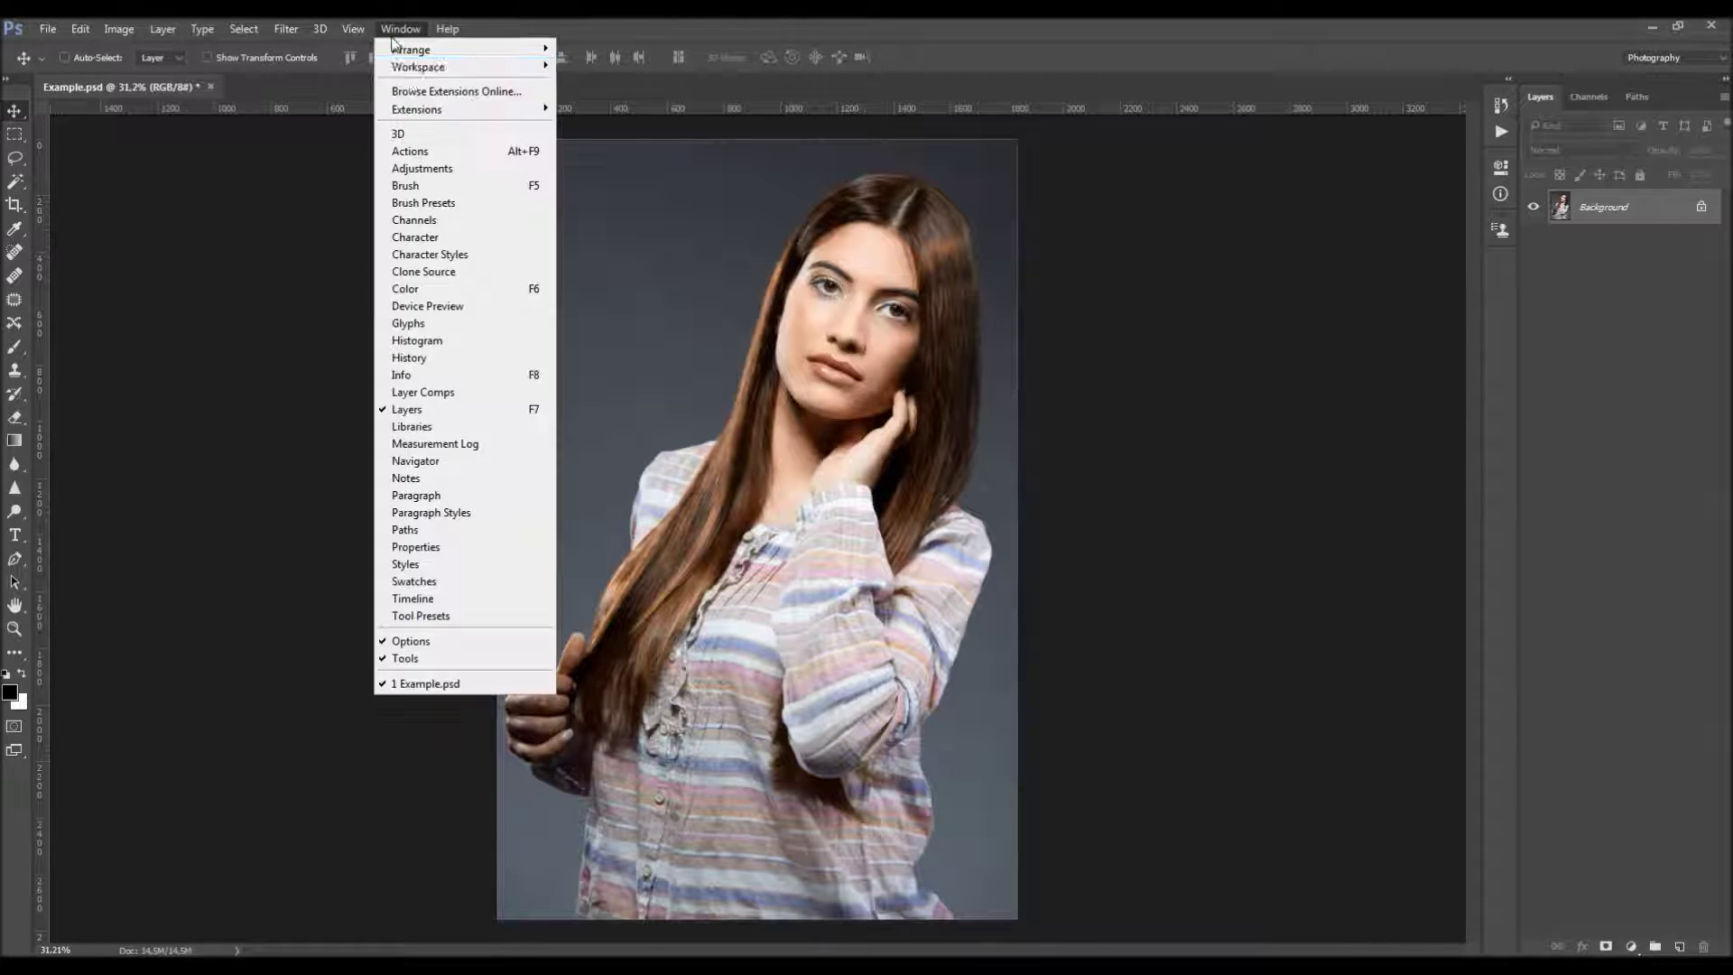
left_click(477, 152)
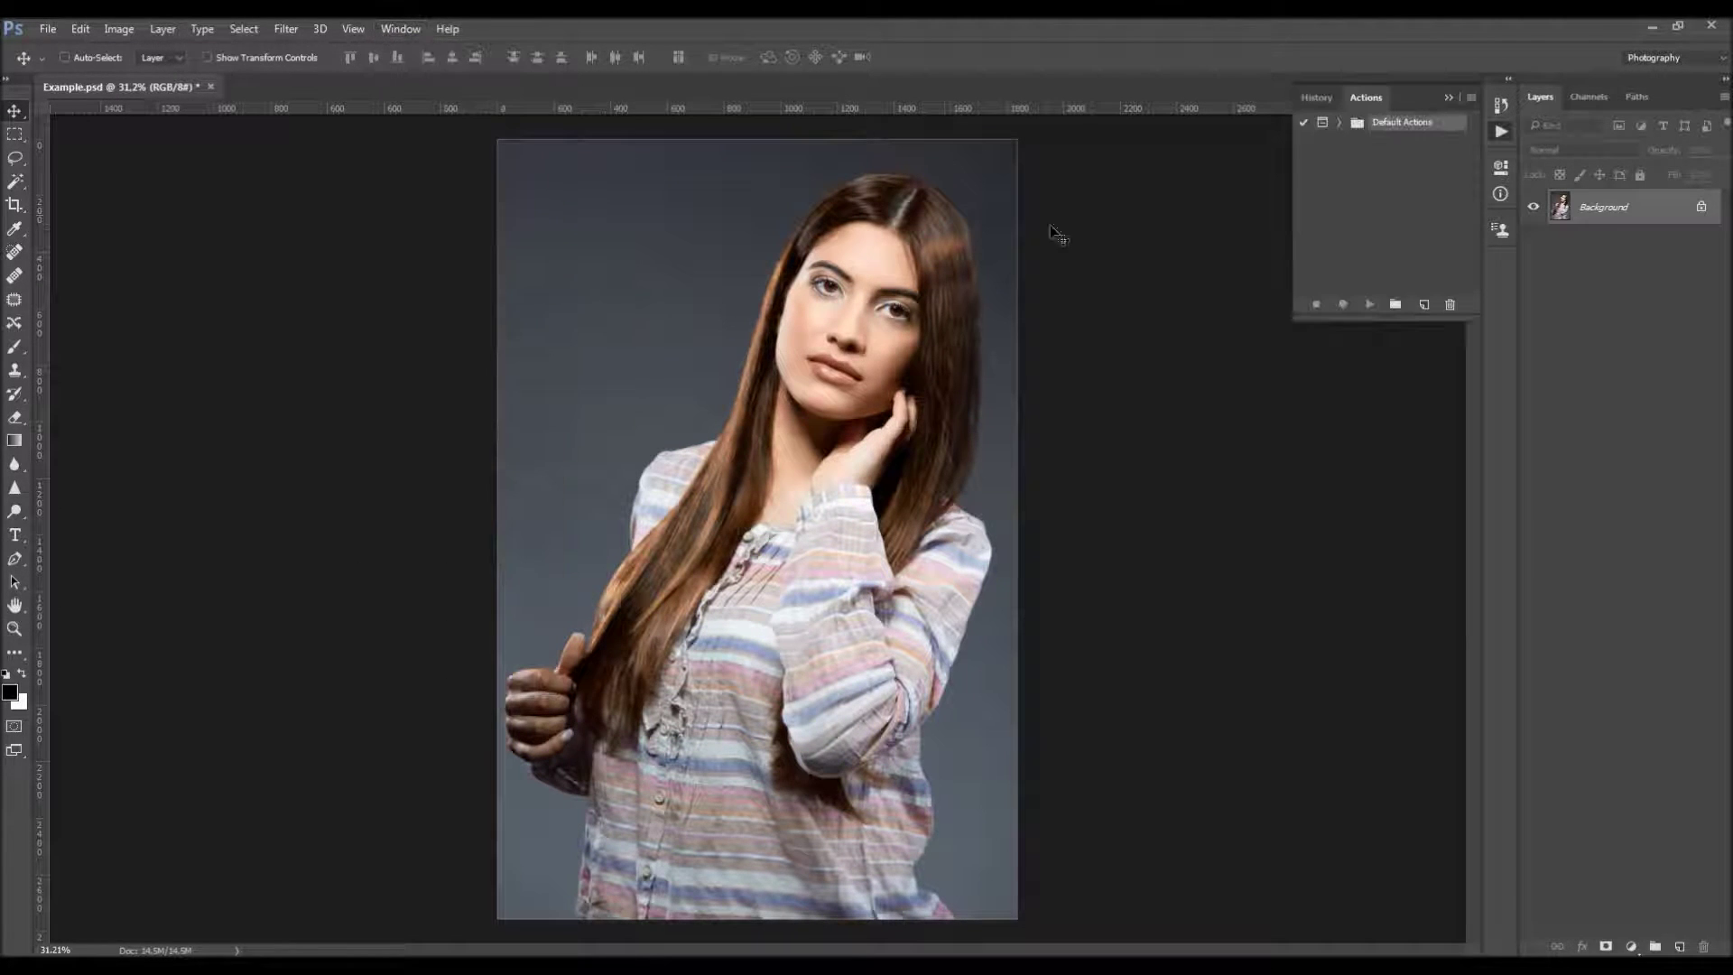
left_click(1471, 96)
left_click(1537, 435)
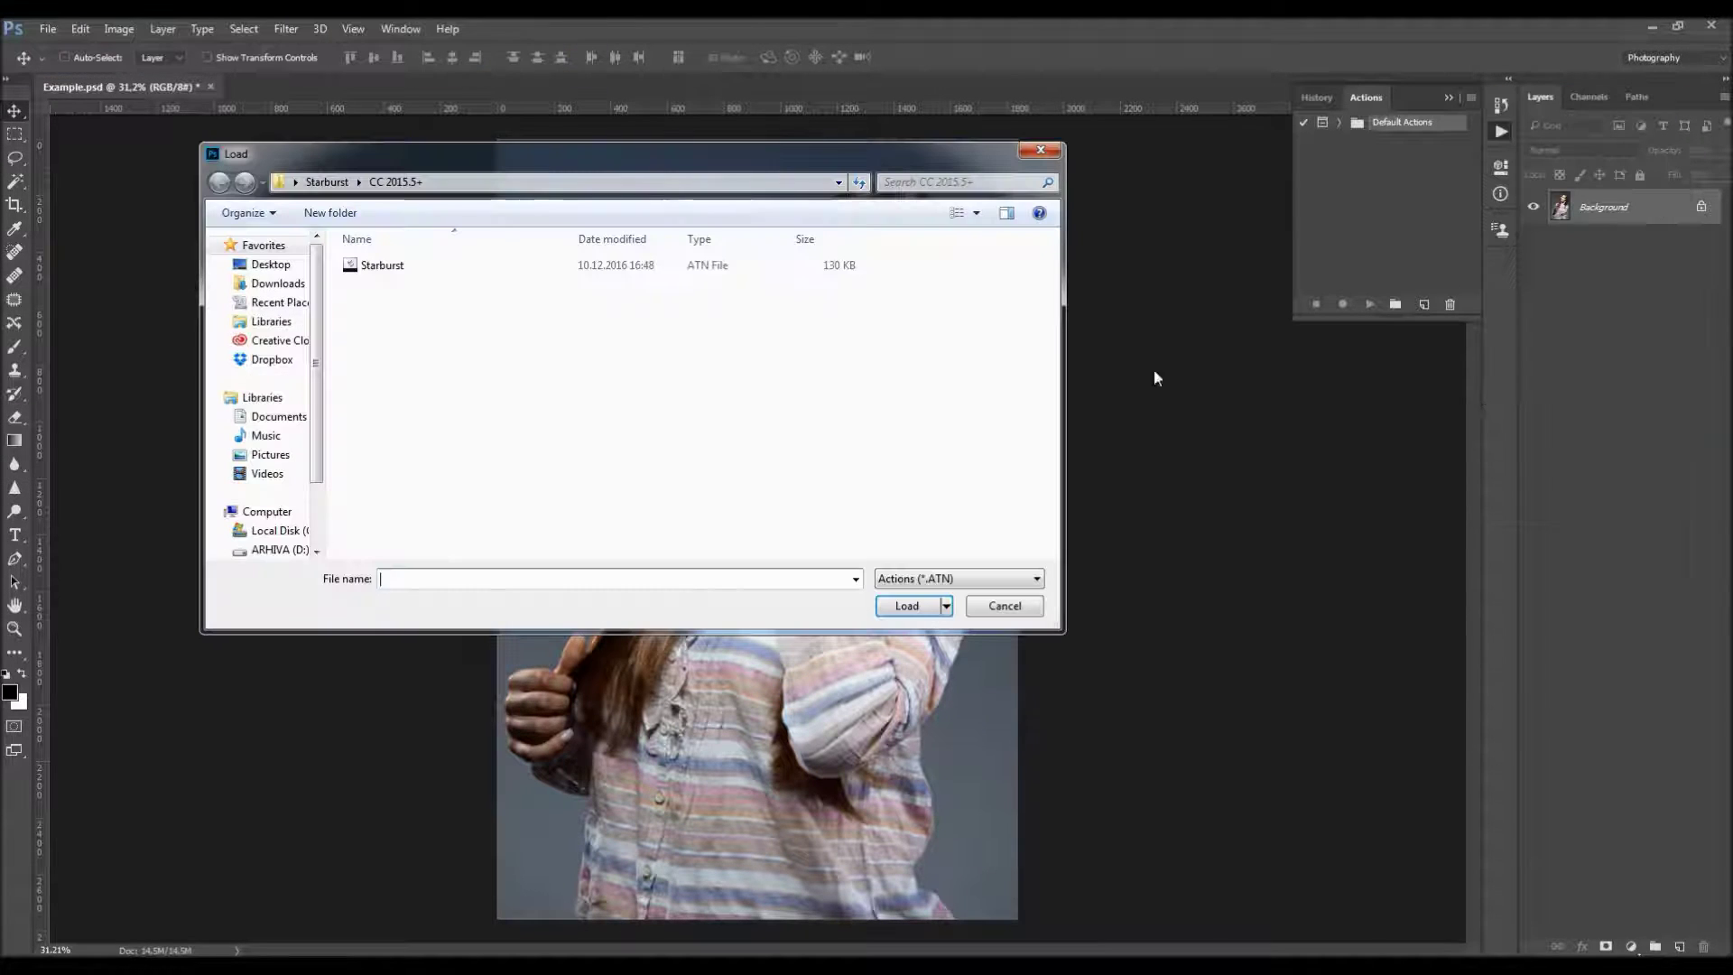
left_click(327, 182)
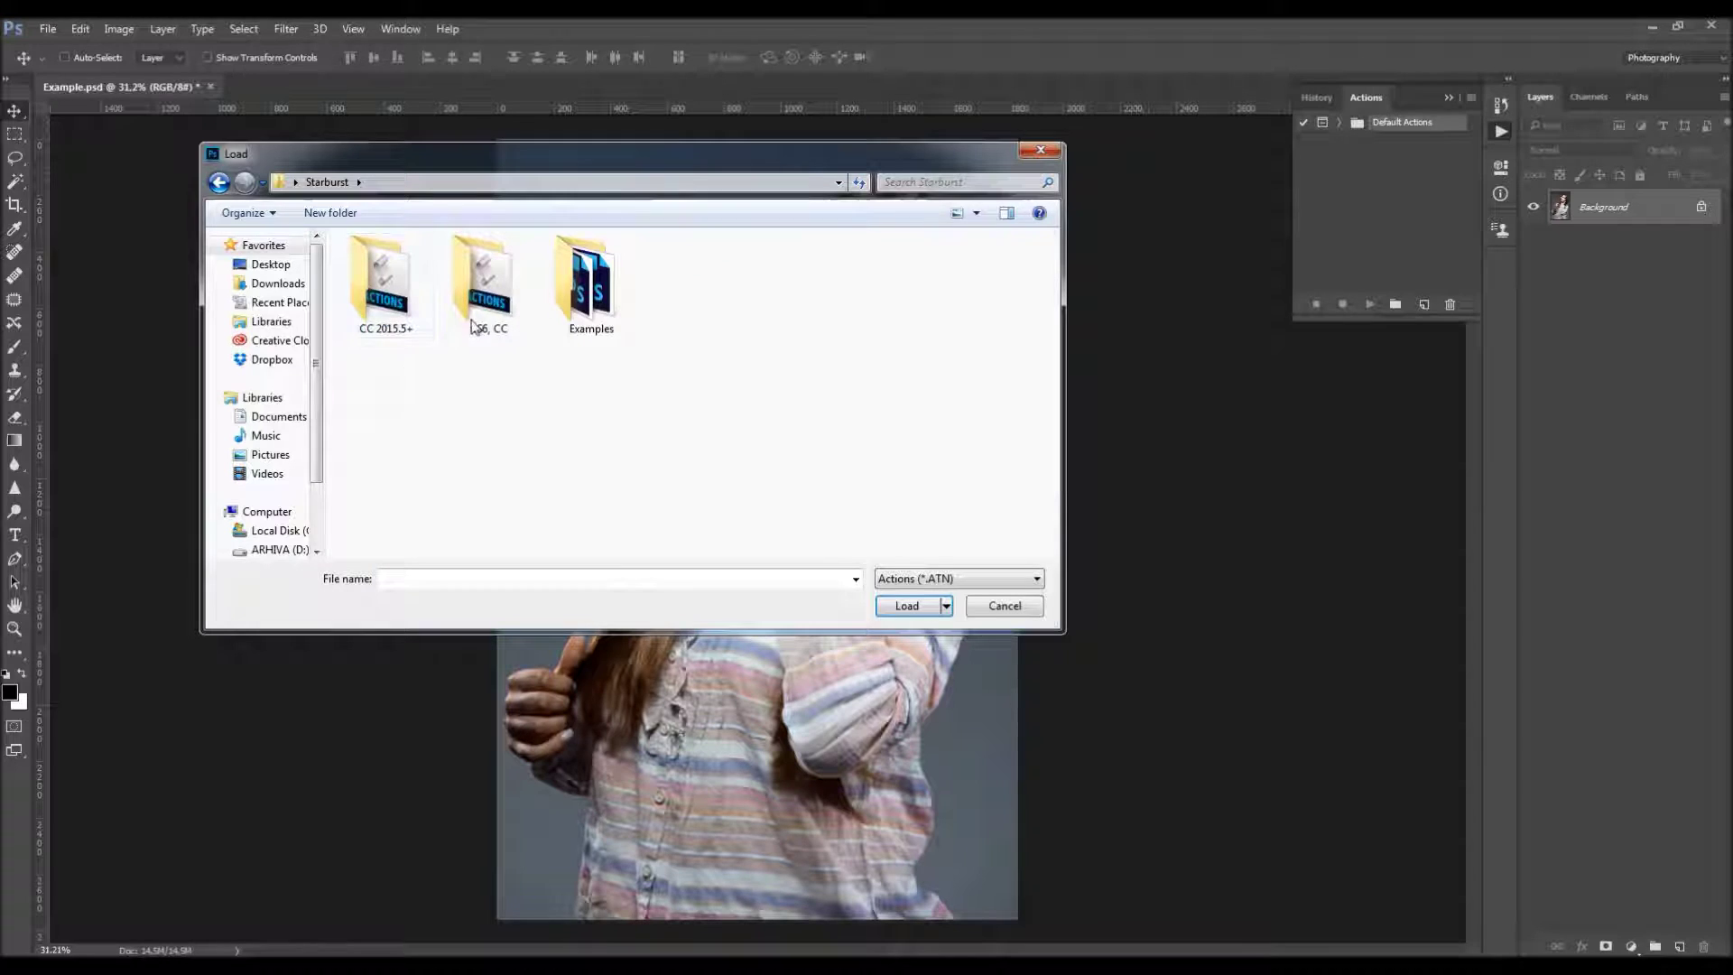
left_click(388, 298)
double_click(390, 297)
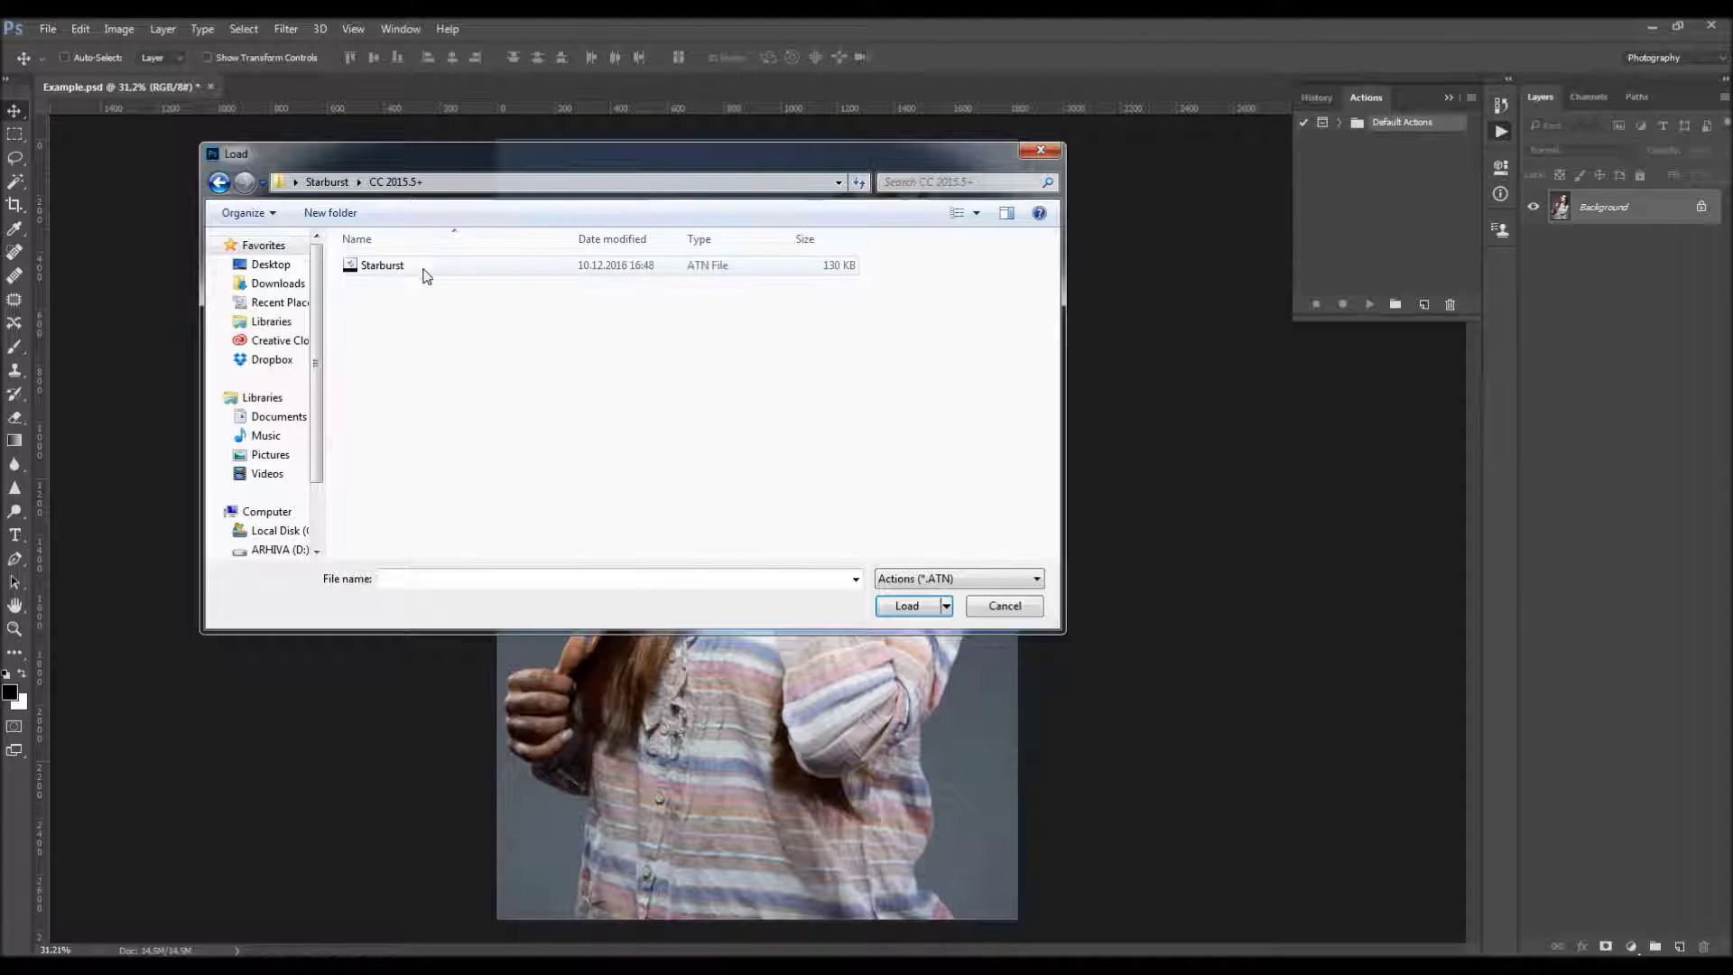
double_click(419, 265)
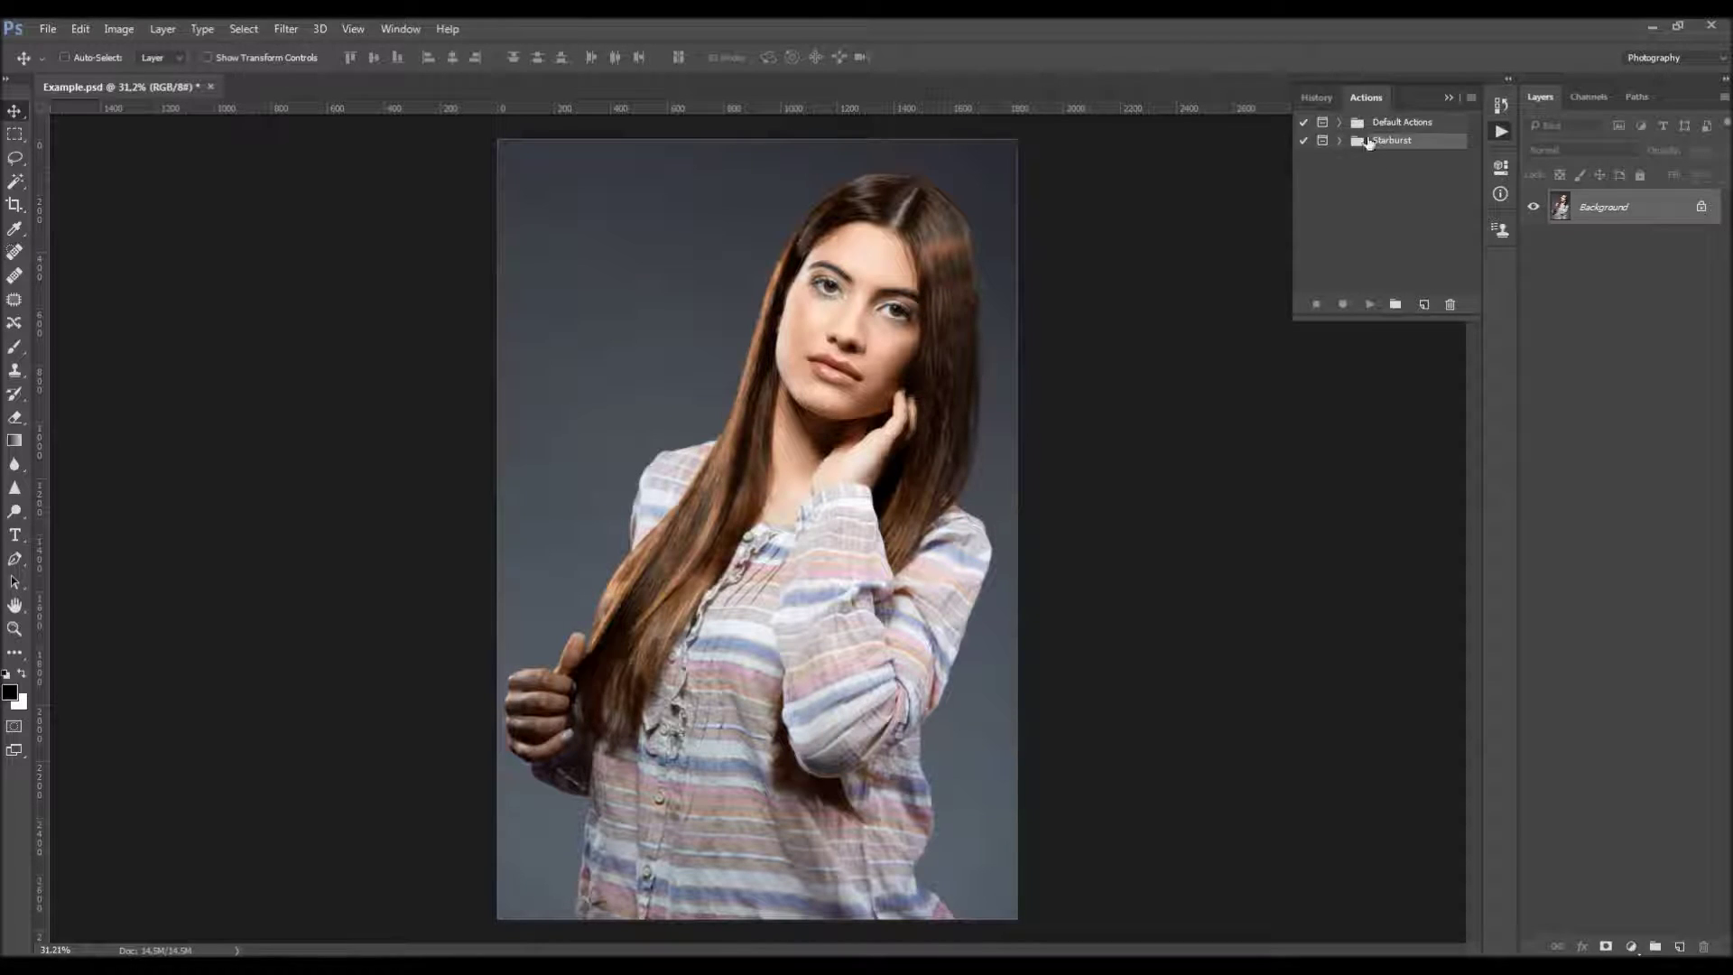
left_click(1388, 161)
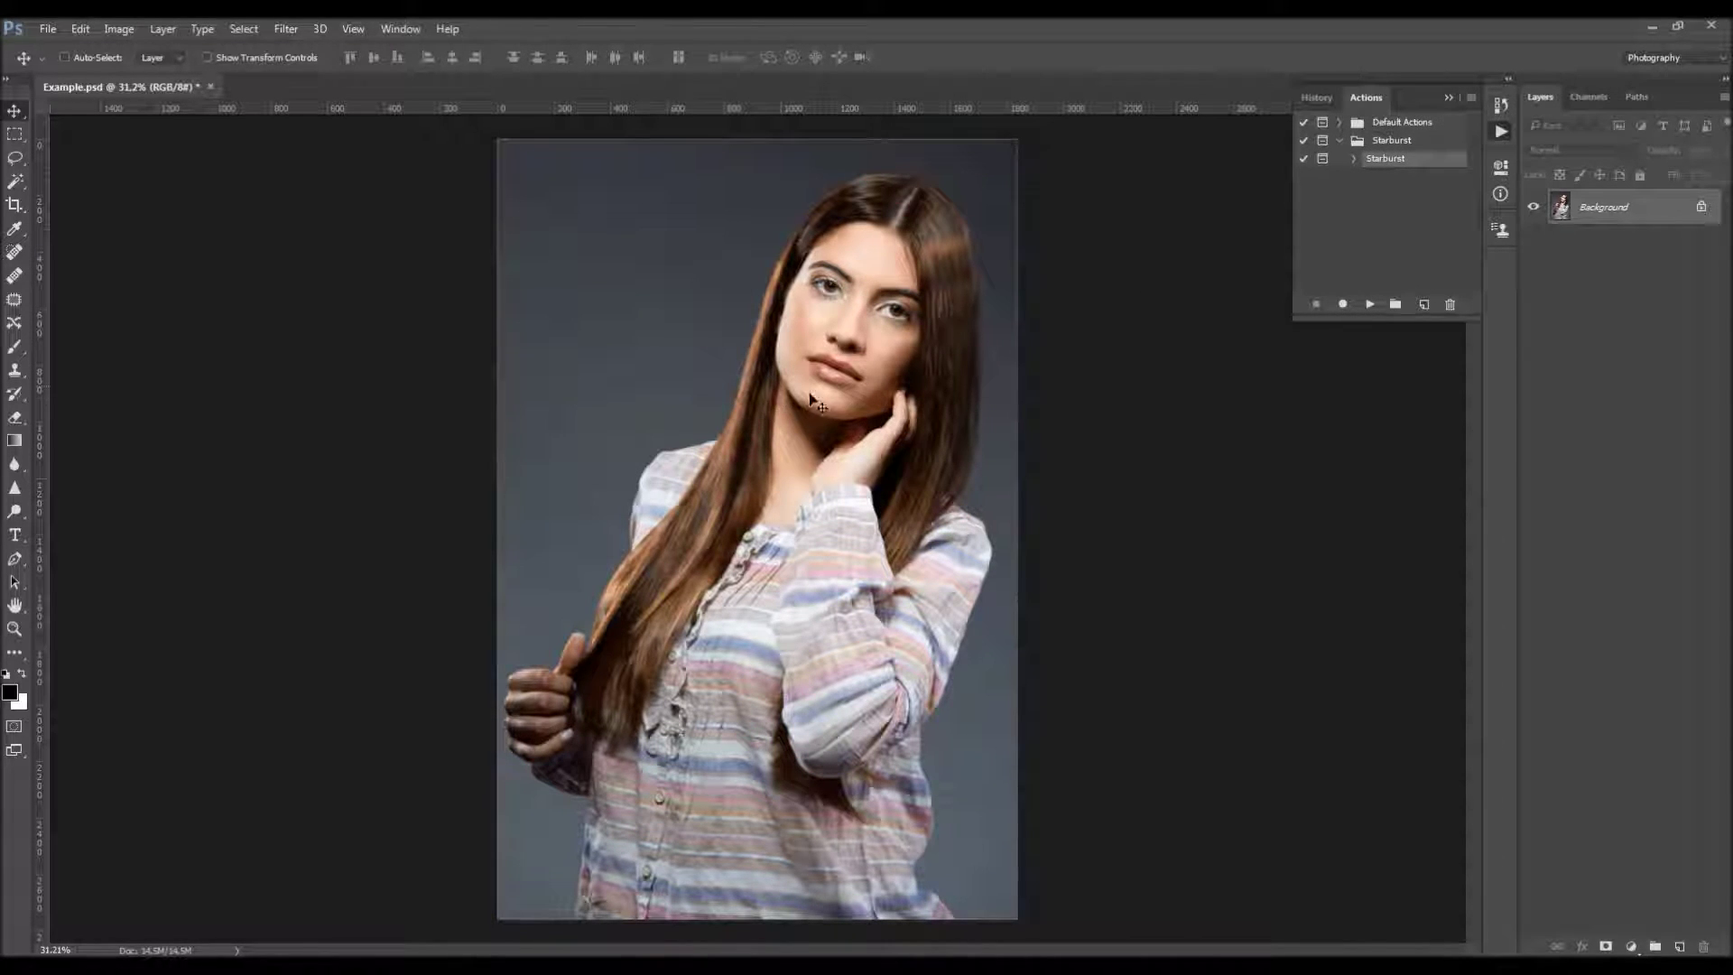
Create a new layer named "brush" above the Background layer
left_click(161, 30)
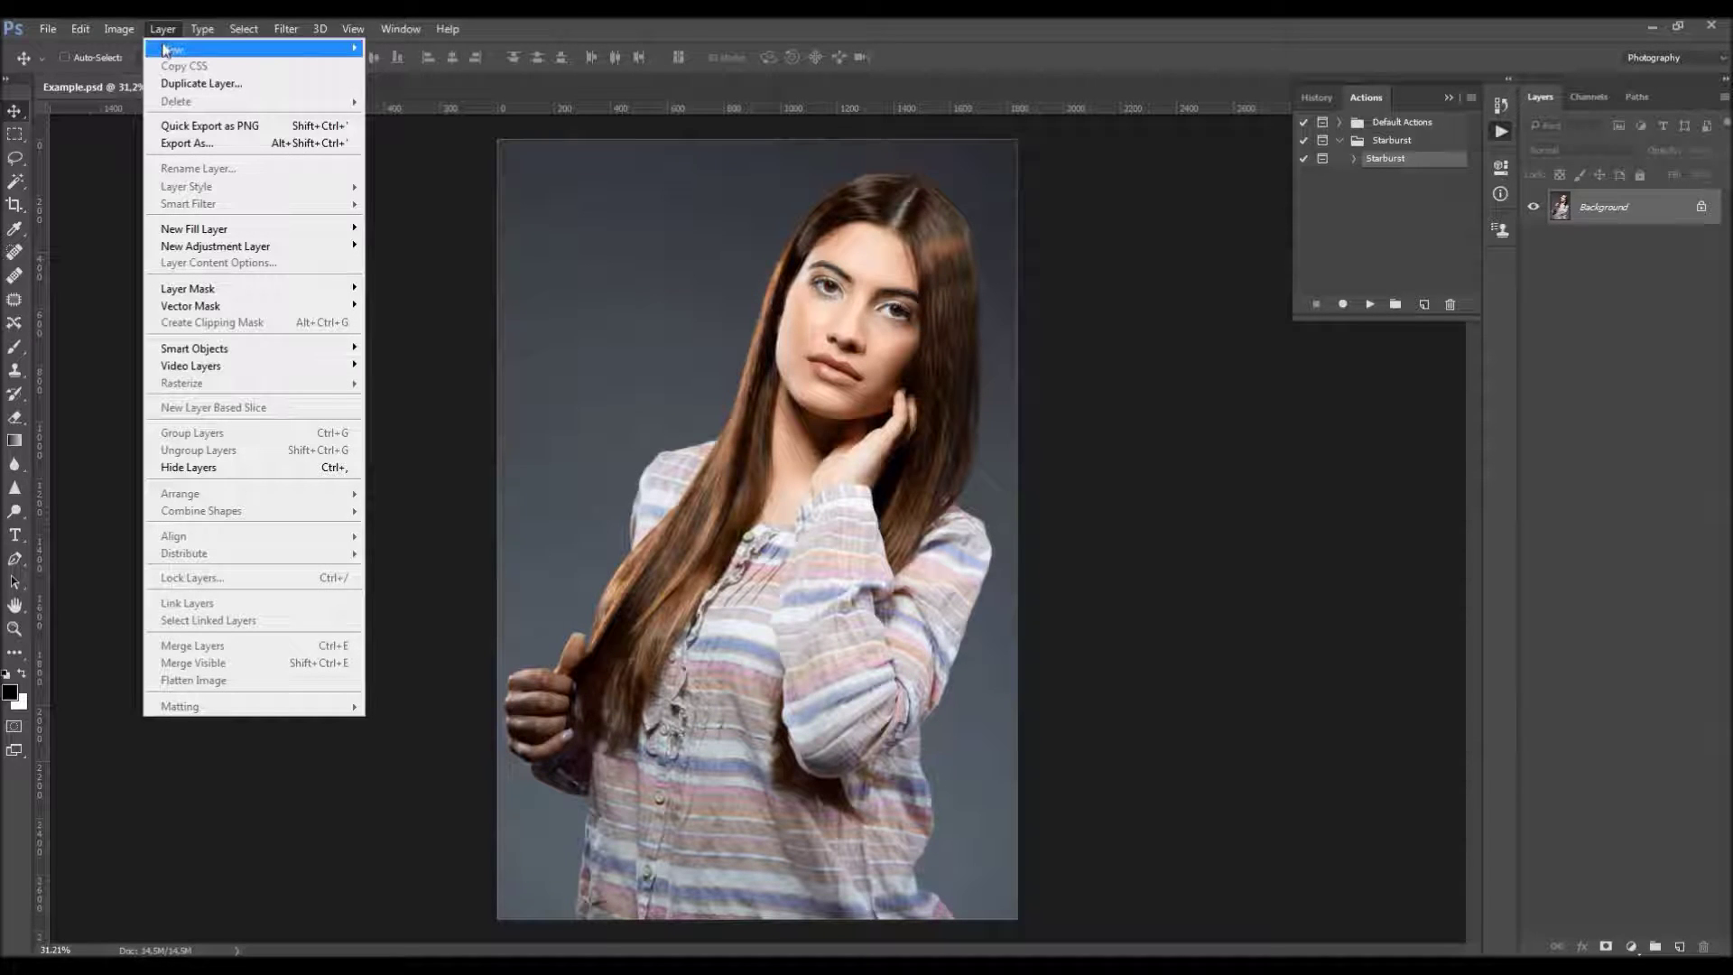
mouse_move(168, 50)
left_click(413, 52)
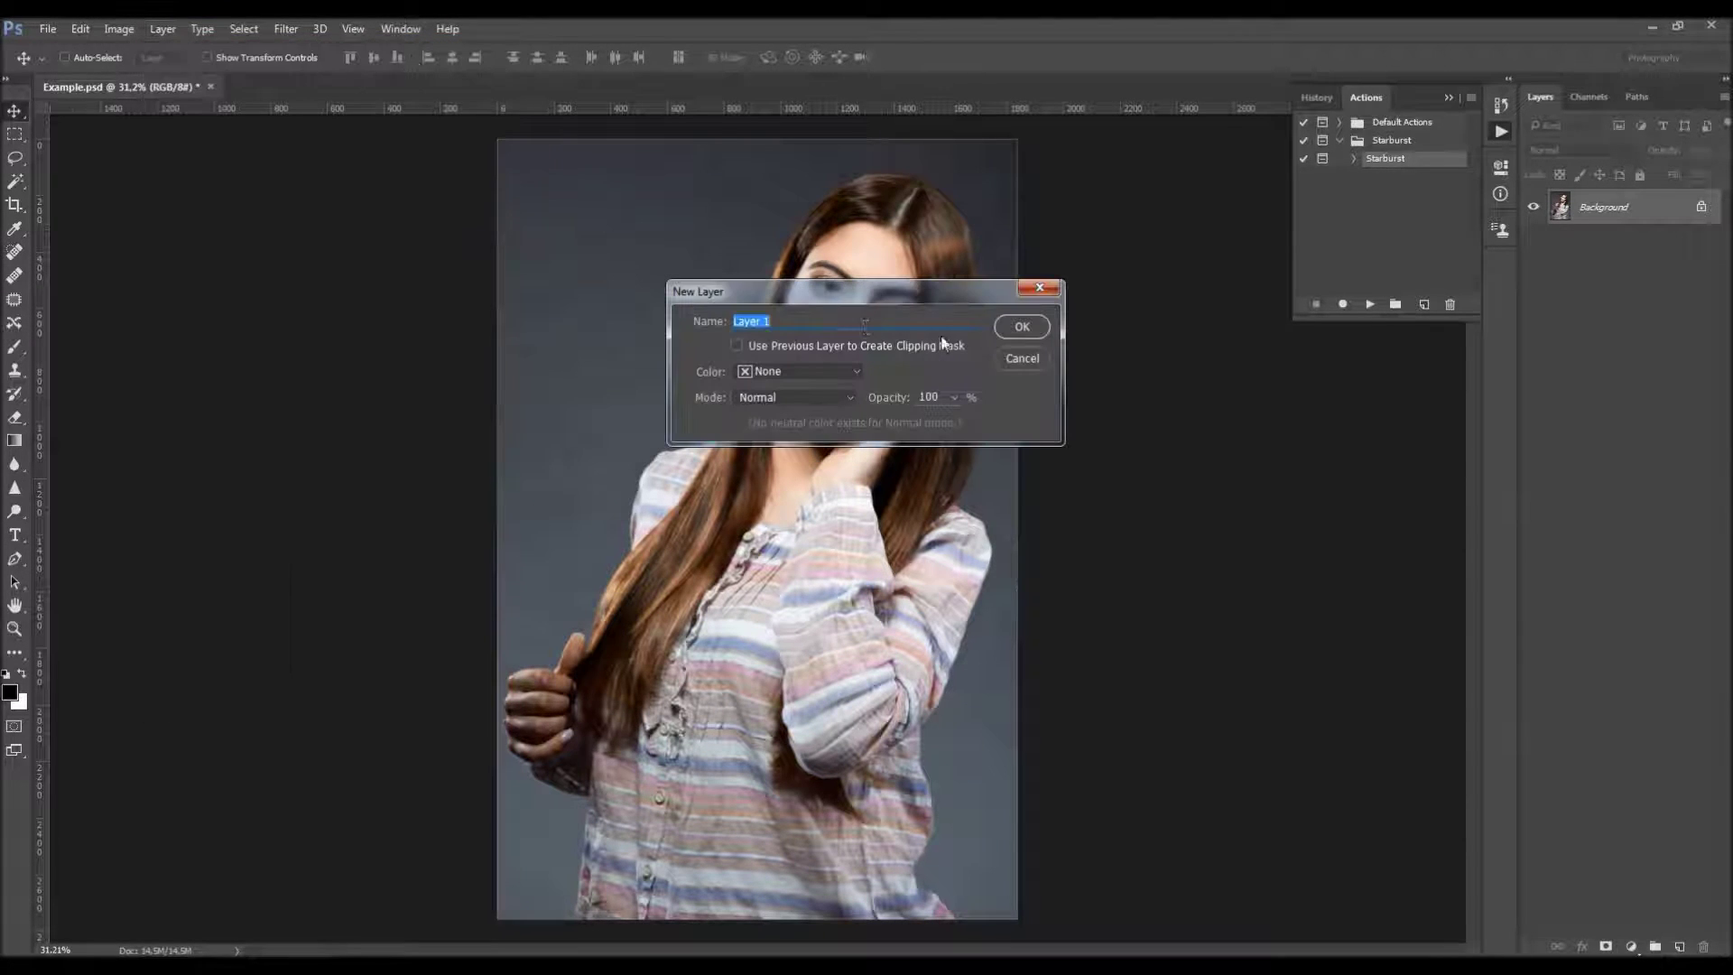
type("brush")
left_click_drag(788, 323, 675, 327)
left_click(1022, 325)
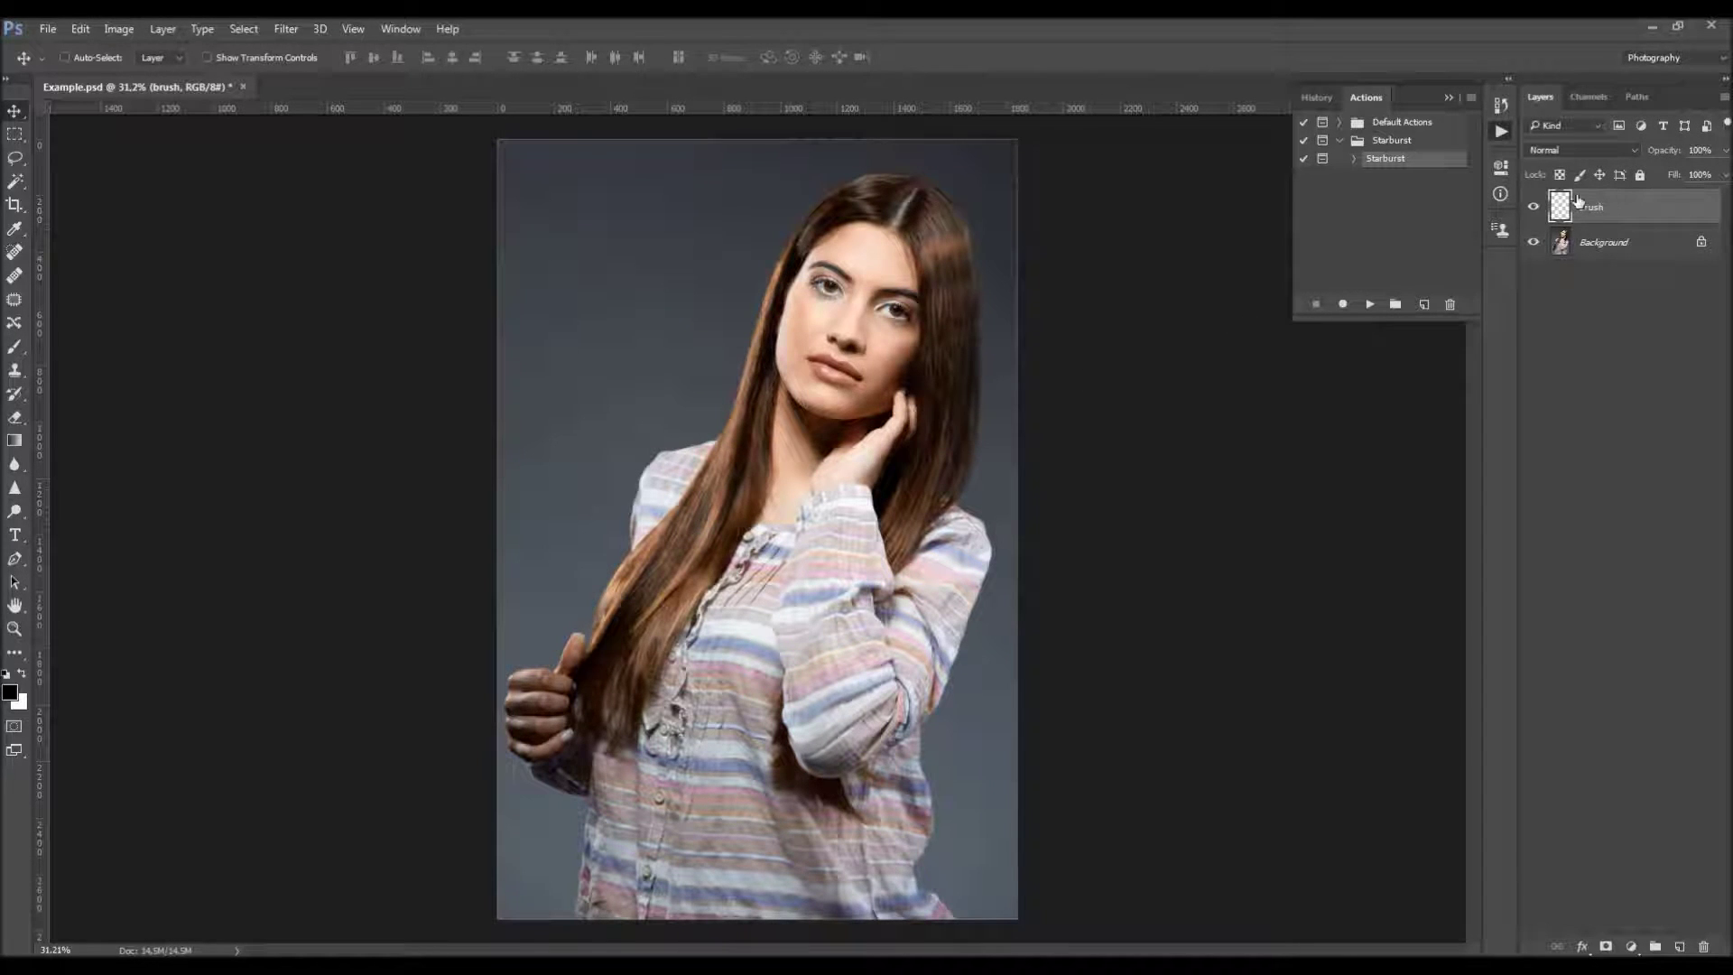
Choose a soft round preset for the Brush tool and set its size to 150 px
key("b")
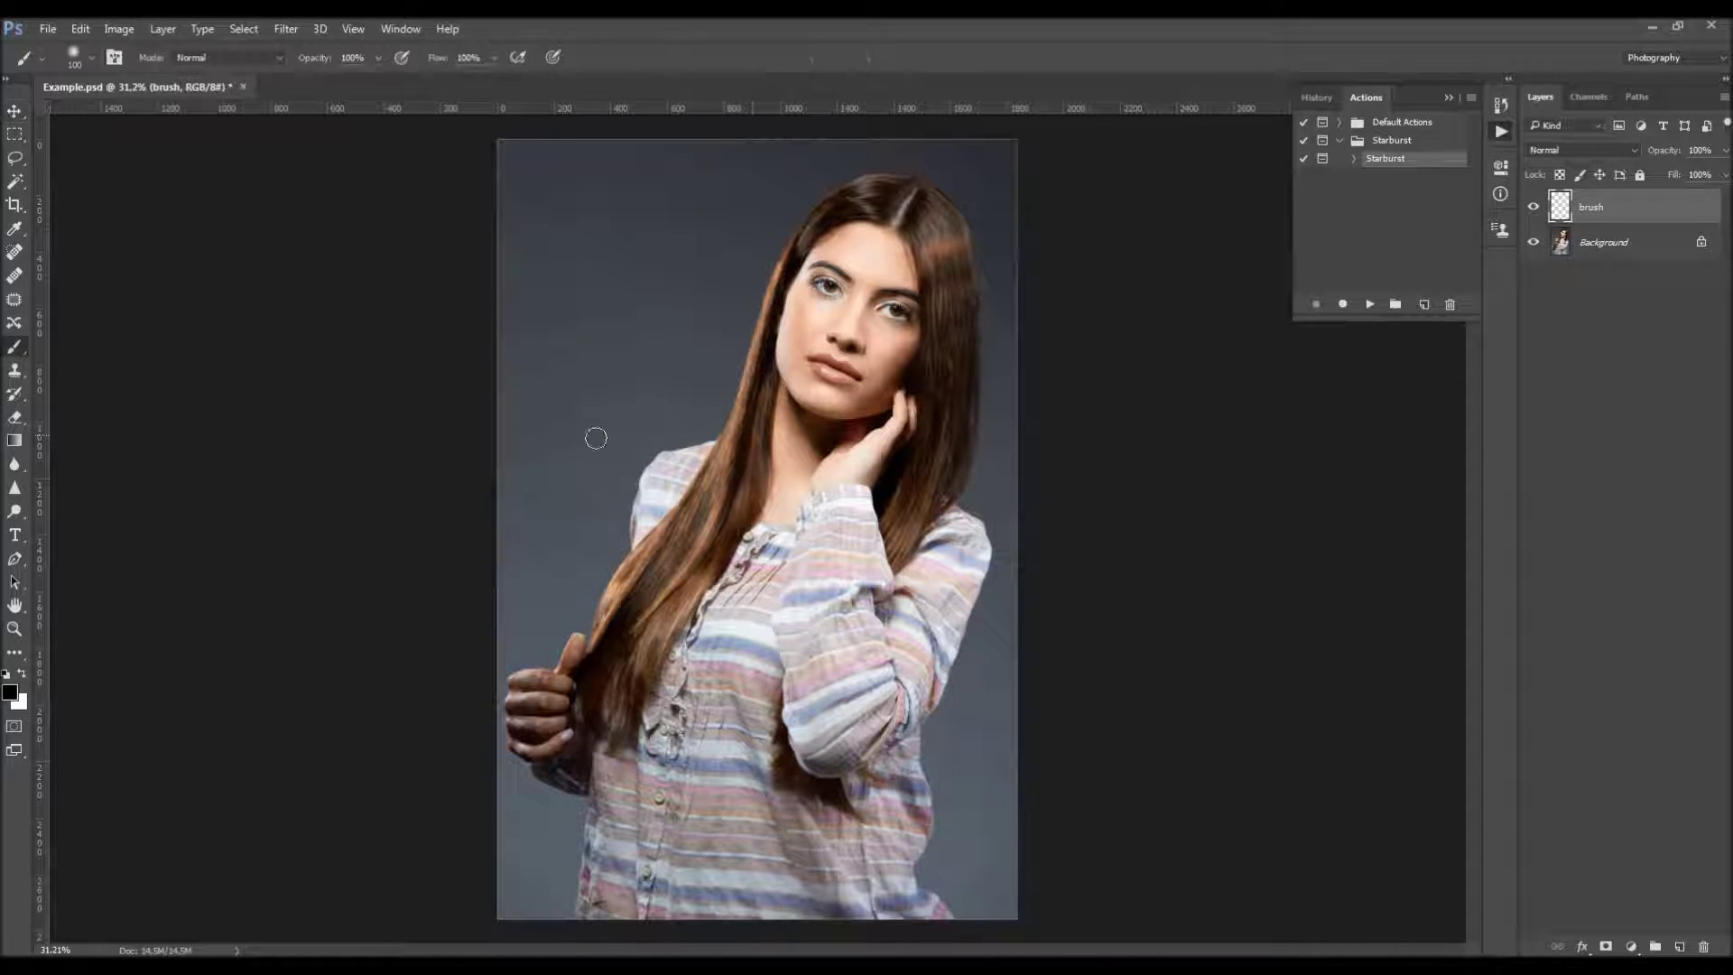
right_click(727, 421)
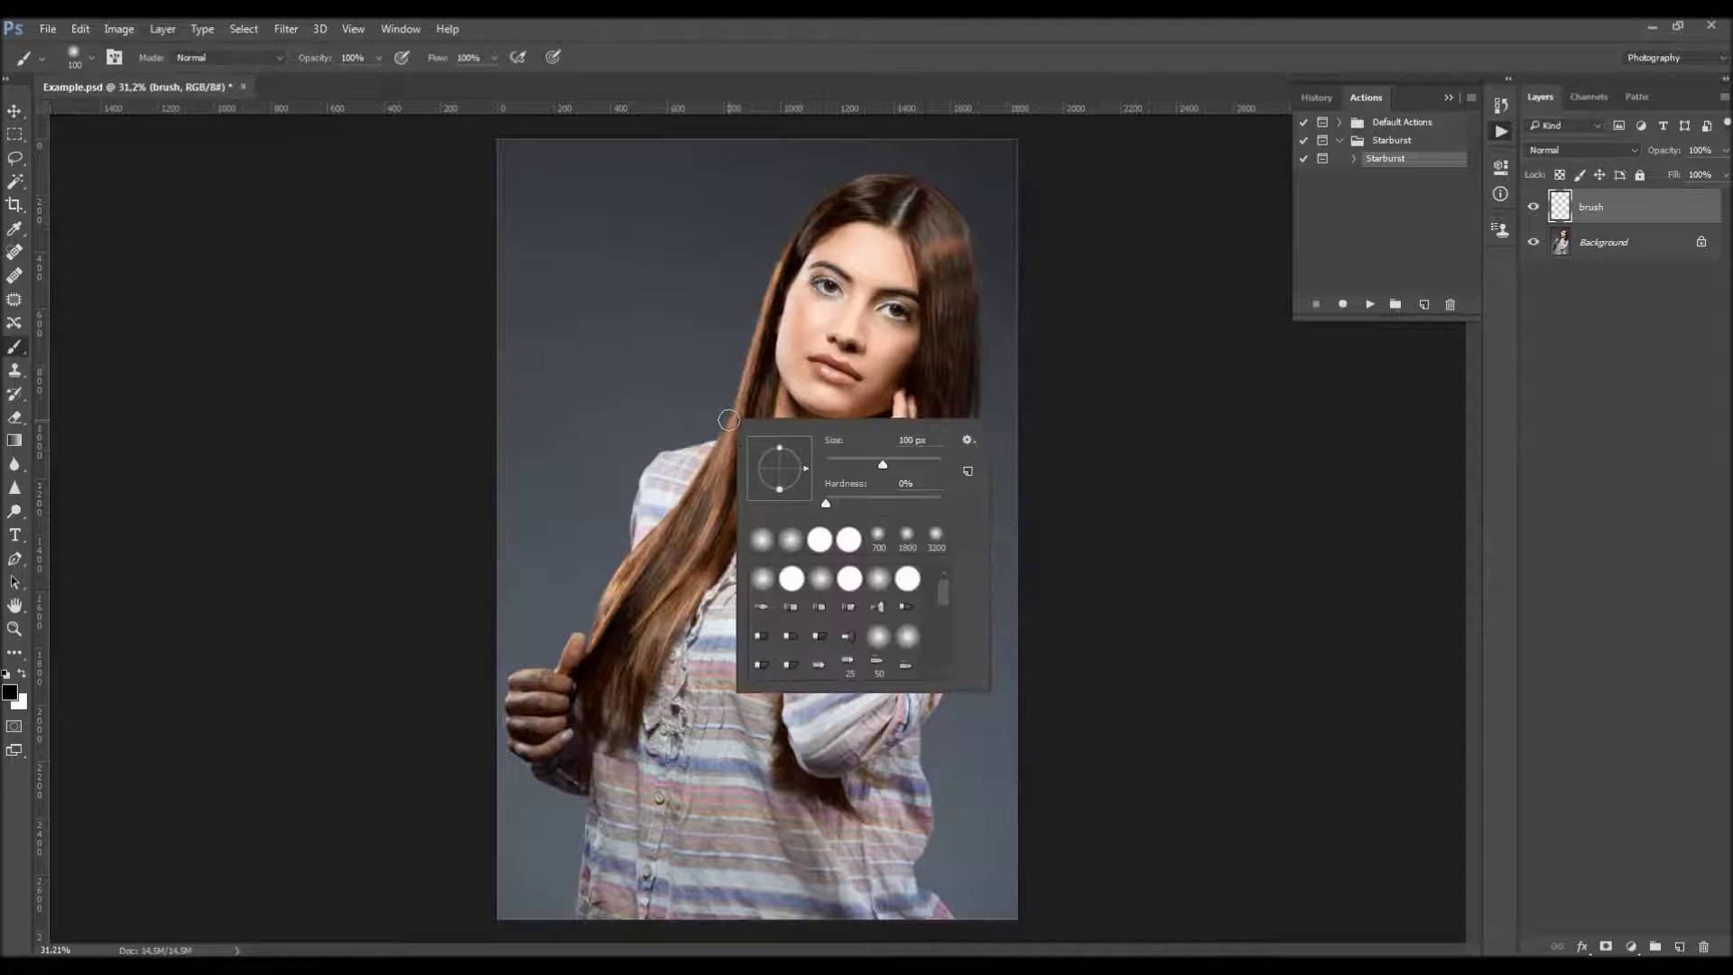
double_click(806, 579)
key("bracketright")
key("bracketright")
key("bracketright")
key("bracketright")
key("bracketright")
key("bracketright")
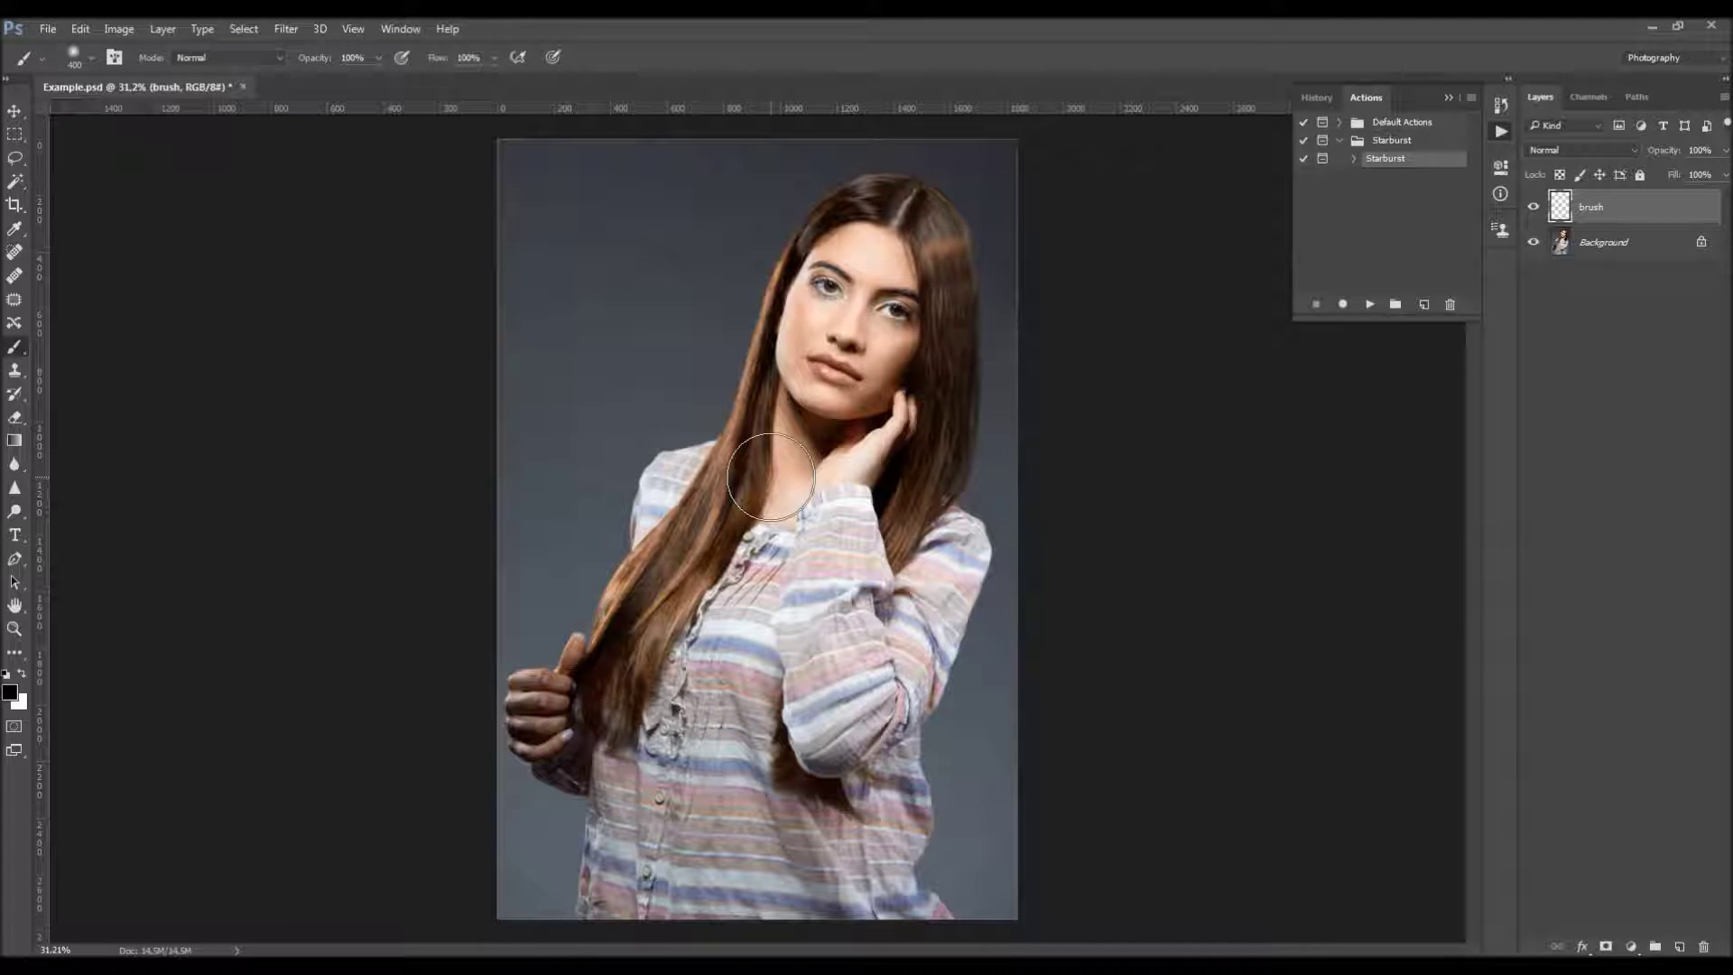
key("bracketright")
key("bracketleft")
key("bracketleft")
key("bracketleft")
Set the foreground colour to pure red, #ff0000
left_click(10, 691)
left_click_drag(1110, 262, 1156, 241)
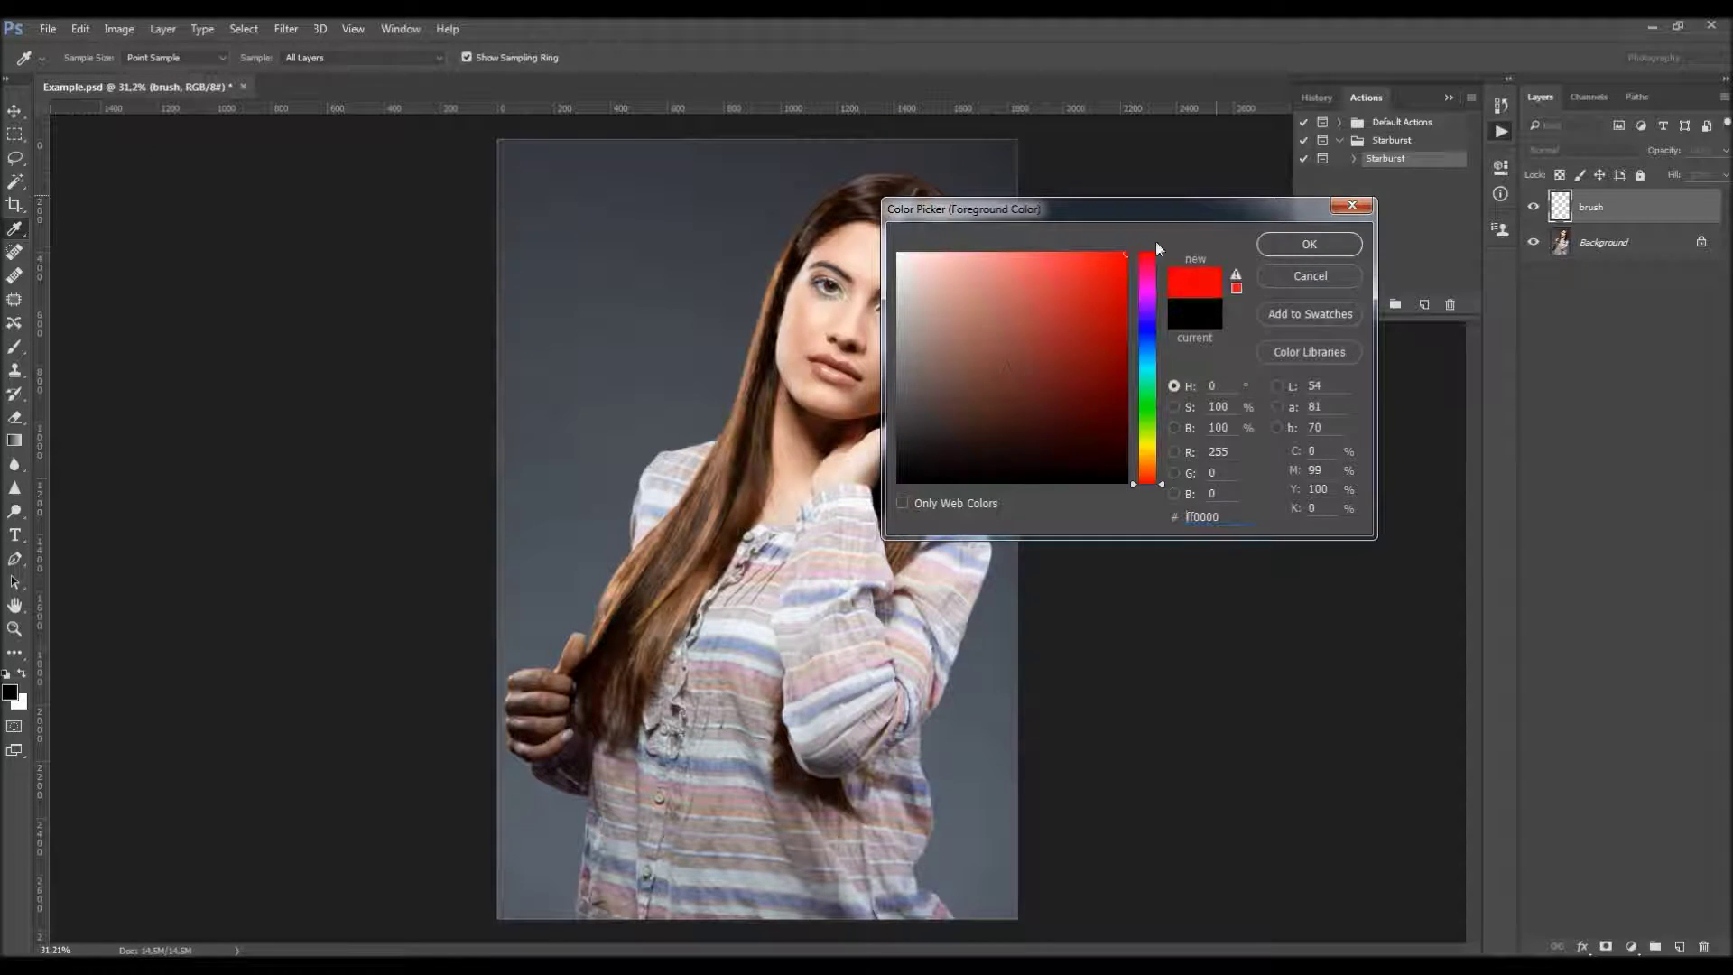
key("Return")
Paint a trial red area over the woman's hair and face on the brush layer and undo it
mouse_move(885, 298)
left_mouse_down()
mouse_move(856, 262)
mouse_move(862, 325)
mouse_move(856, 221)
mouse_move(907, 203)
mouse_move(948, 271)
mouse_move(893, 262)
mouse_move(955, 332)
mouse_move(921, 361)
mouse_move(897, 342)
left_mouse_up()
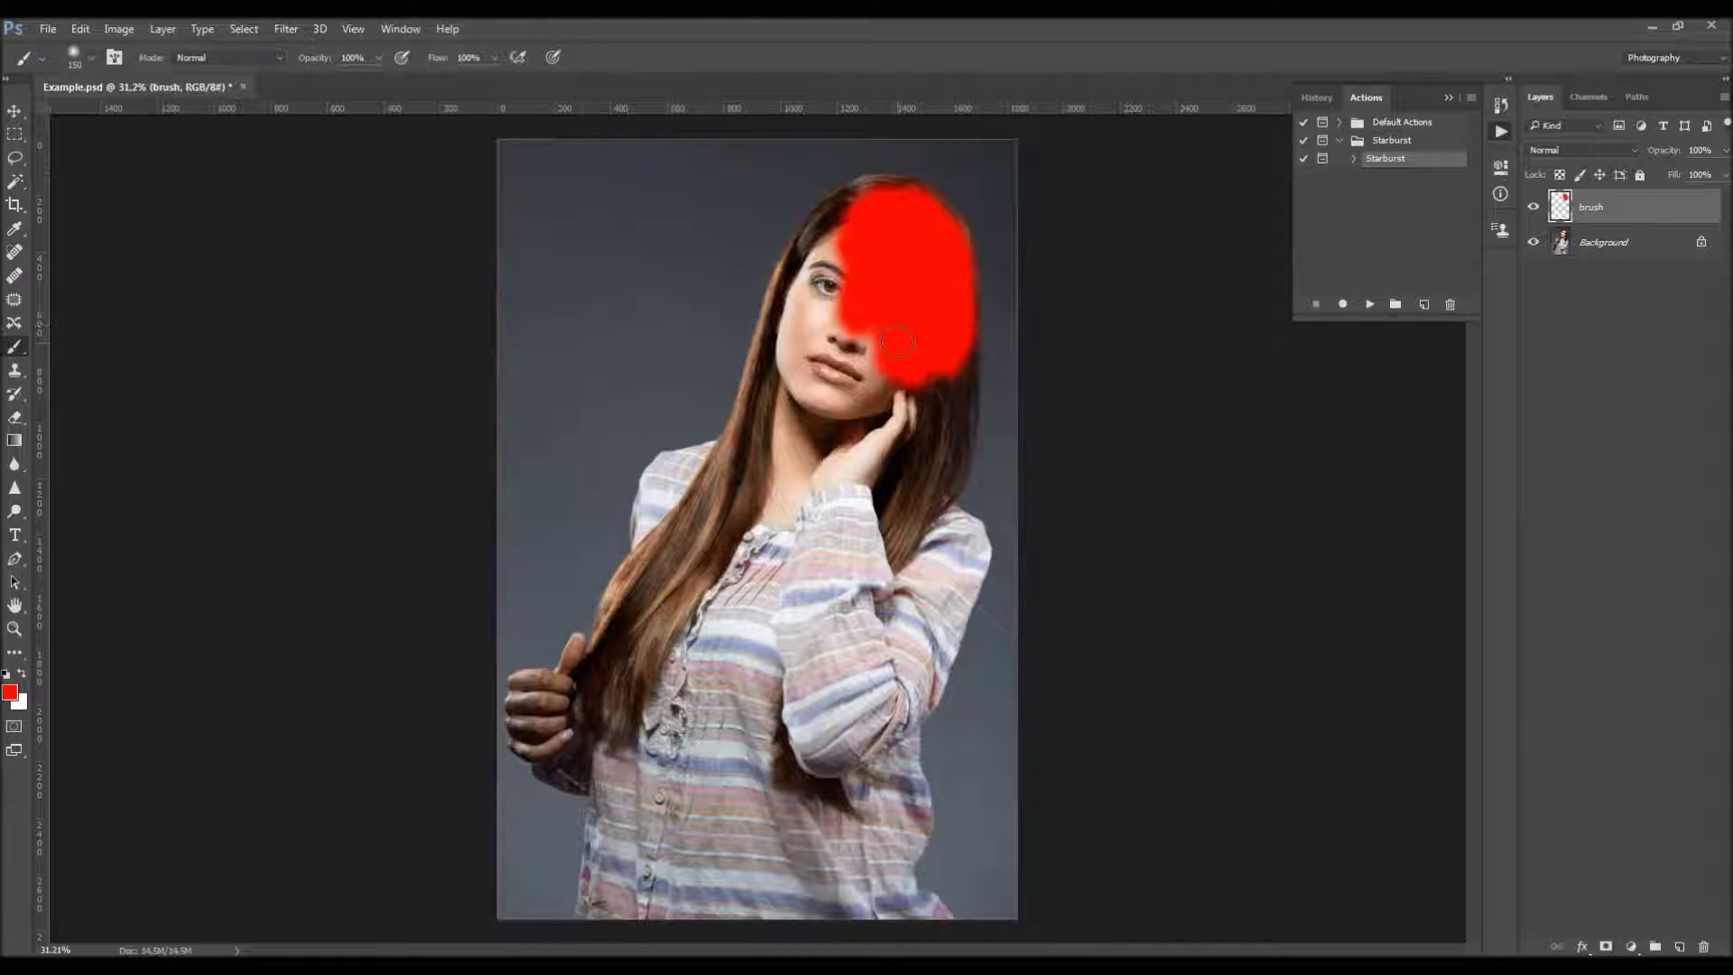
key("ctrl+z")
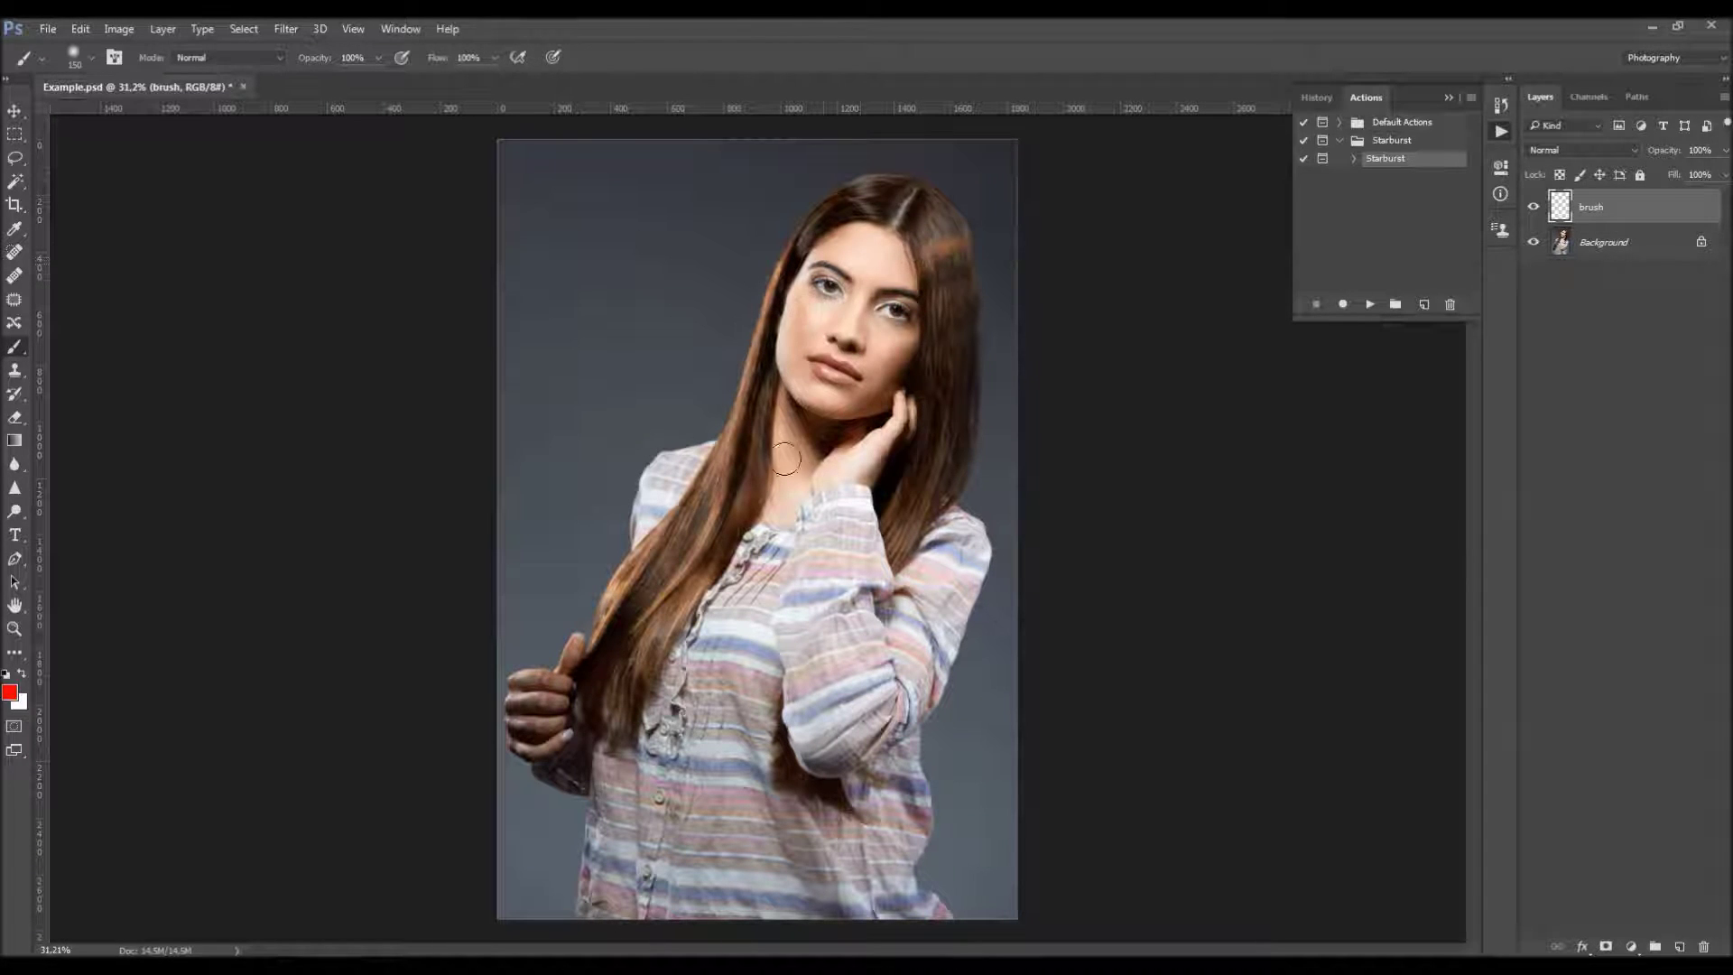
Make the Background layer active and switch to the Polygonal Lasso tool
left_click(1646, 238)
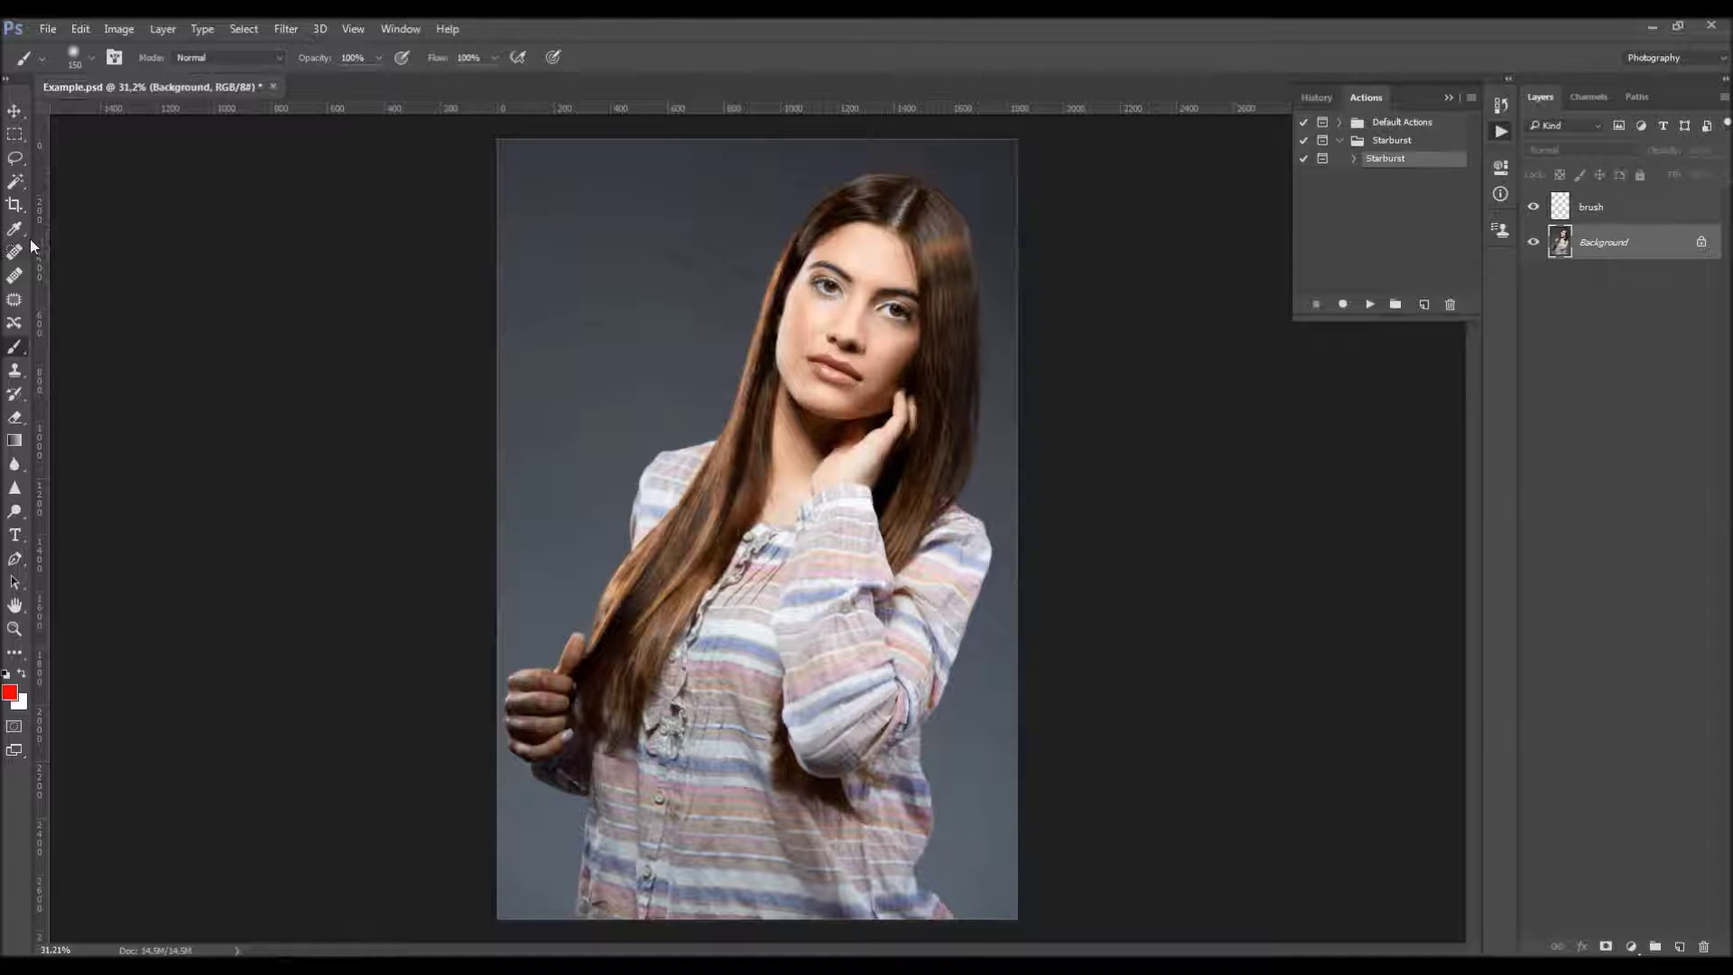
left_click(15, 167)
left_click(16, 183)
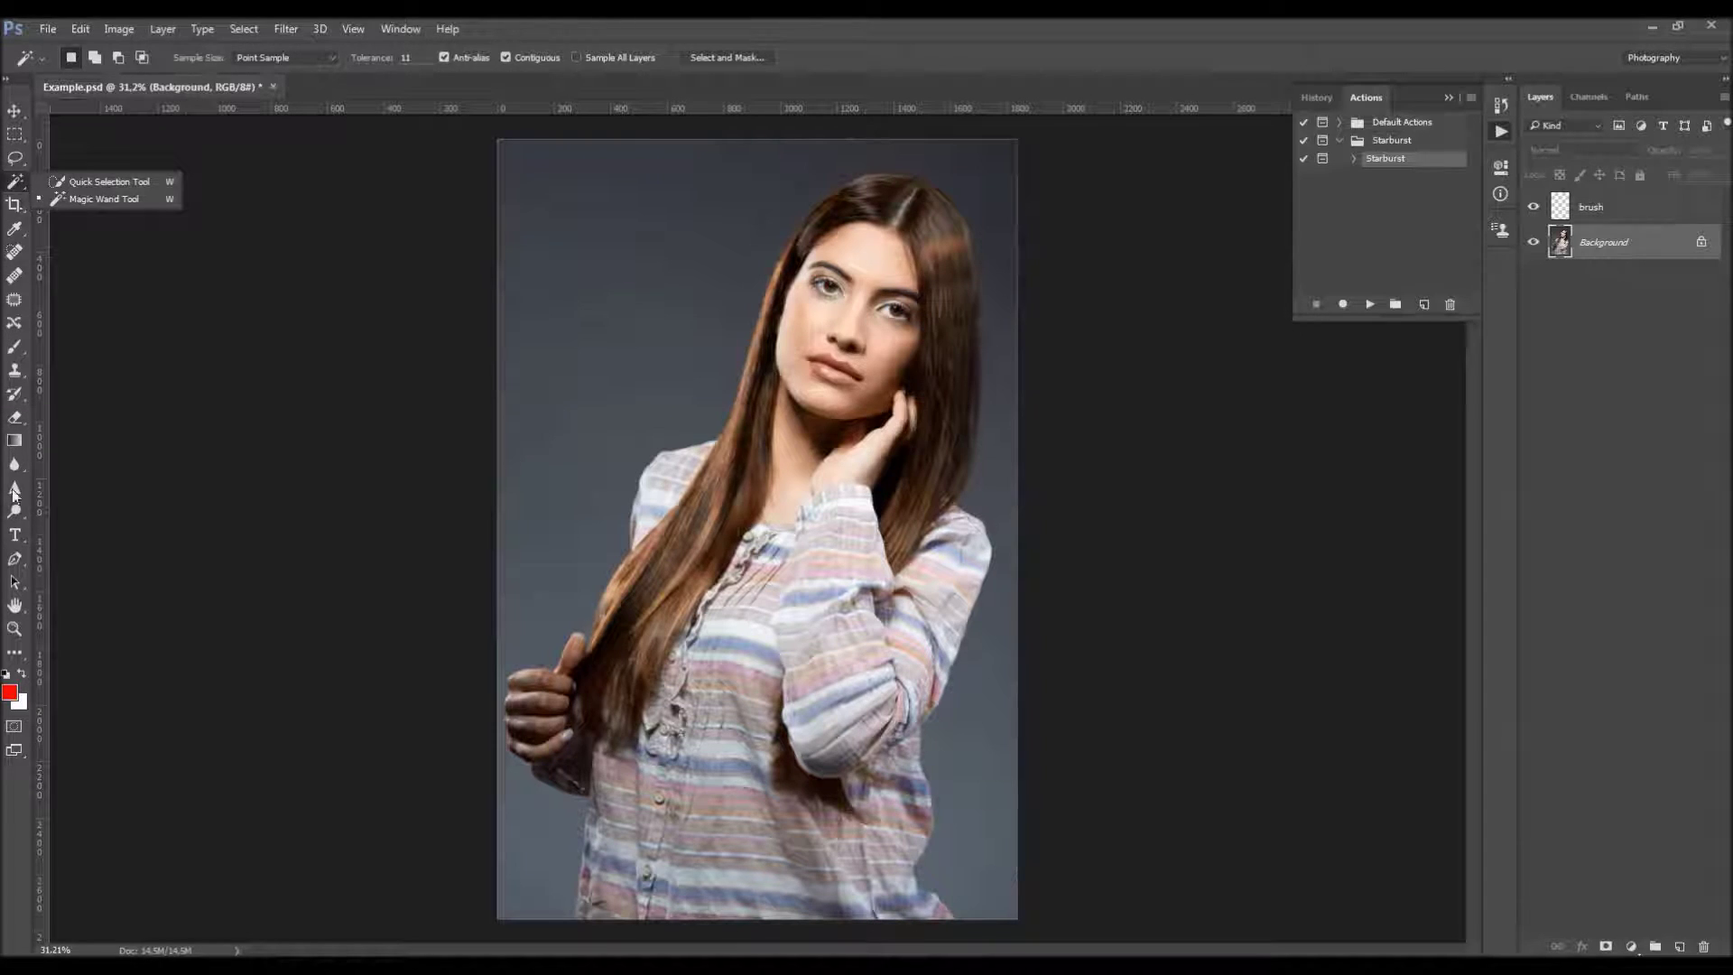
left_click(16, 159)
left_click(83, 178)
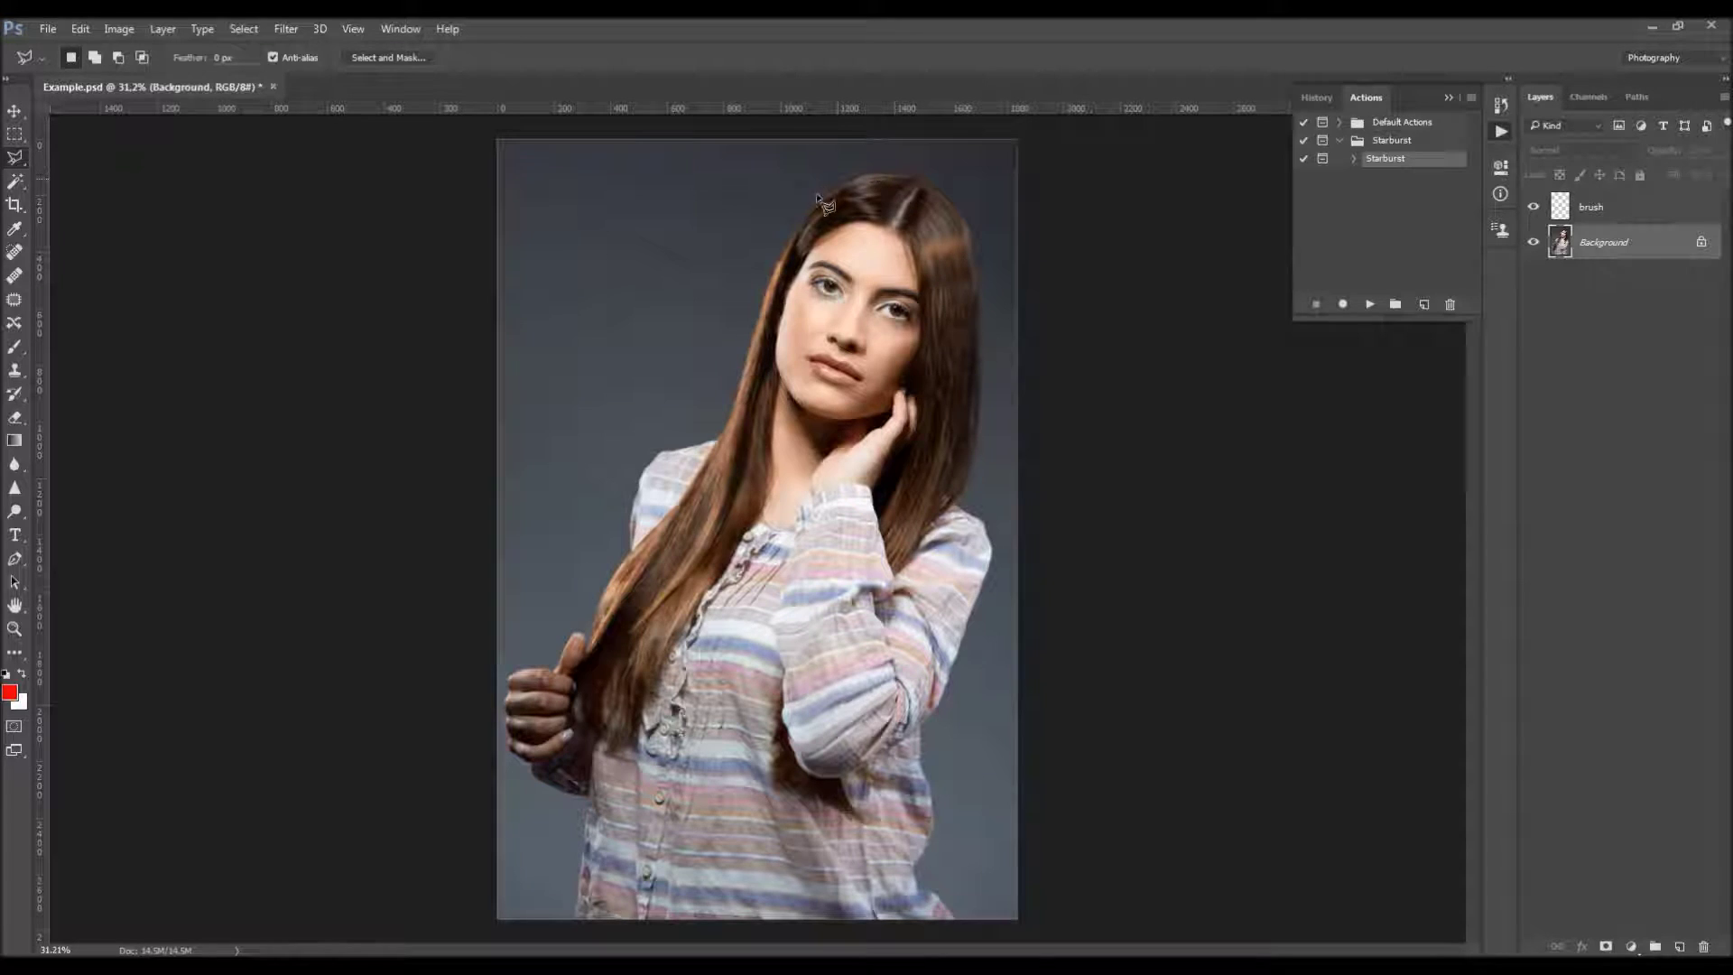
Try outlining the woman on the Background layer with the Polygonal Lasso and the Magnetic Lasso, and undo the resulting selection
left_click(763, 323)
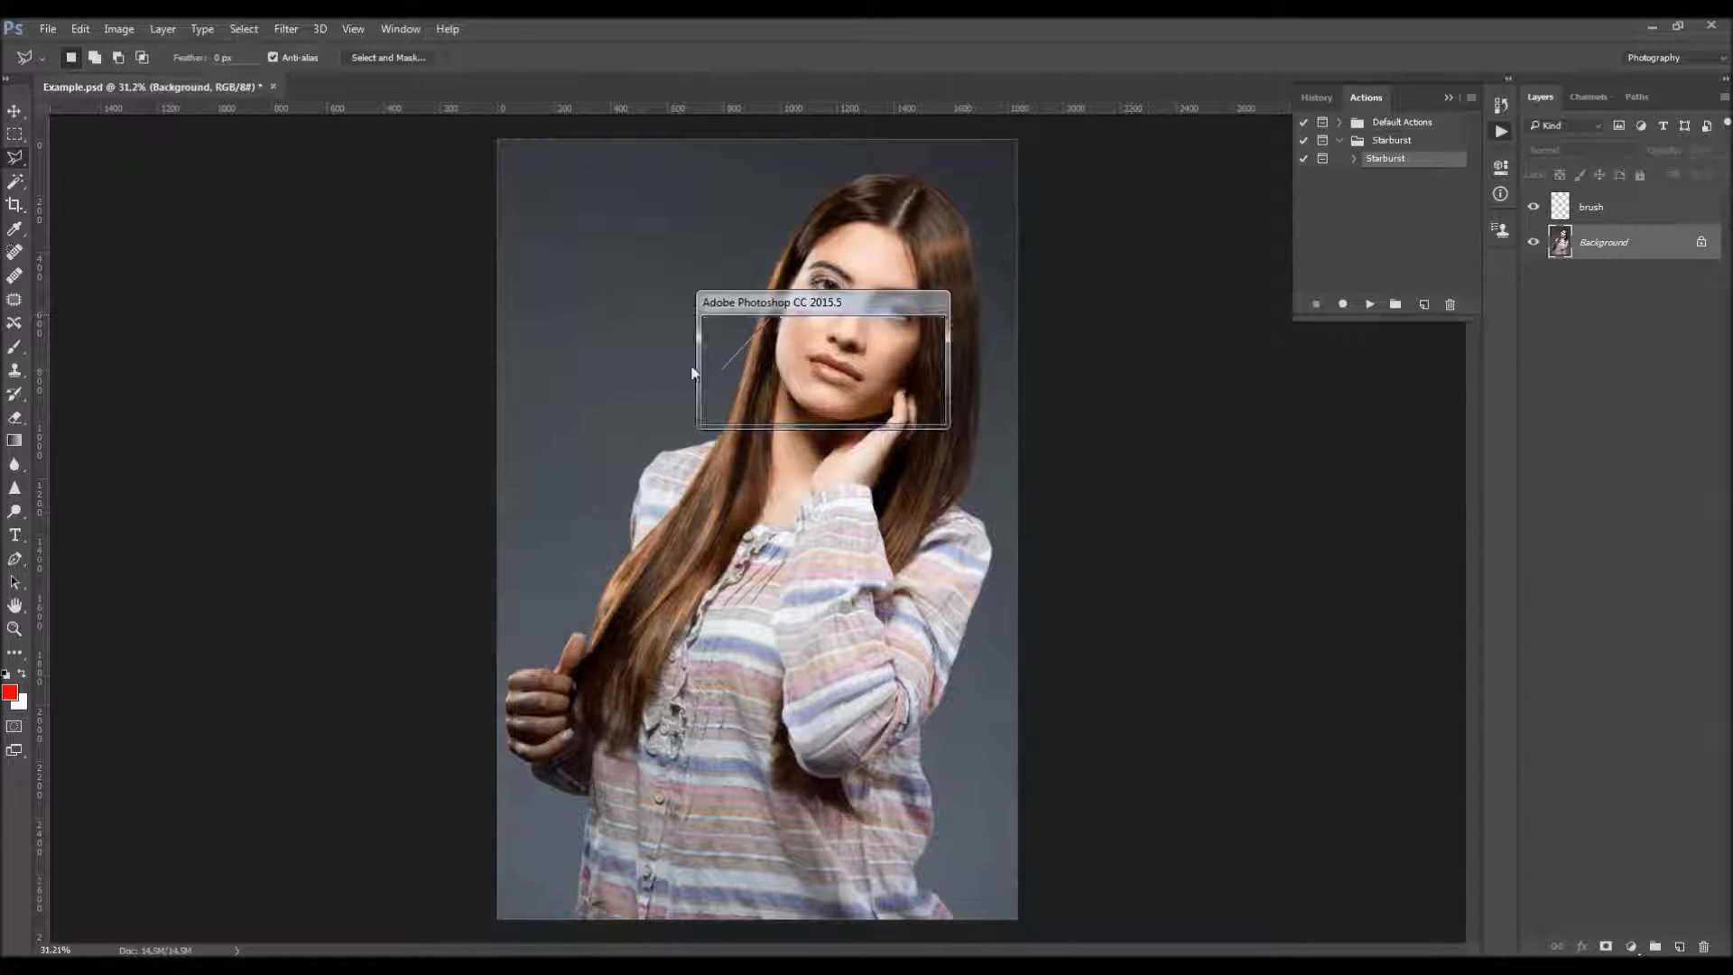
left_click(832, 381)
right_click(15, 158)
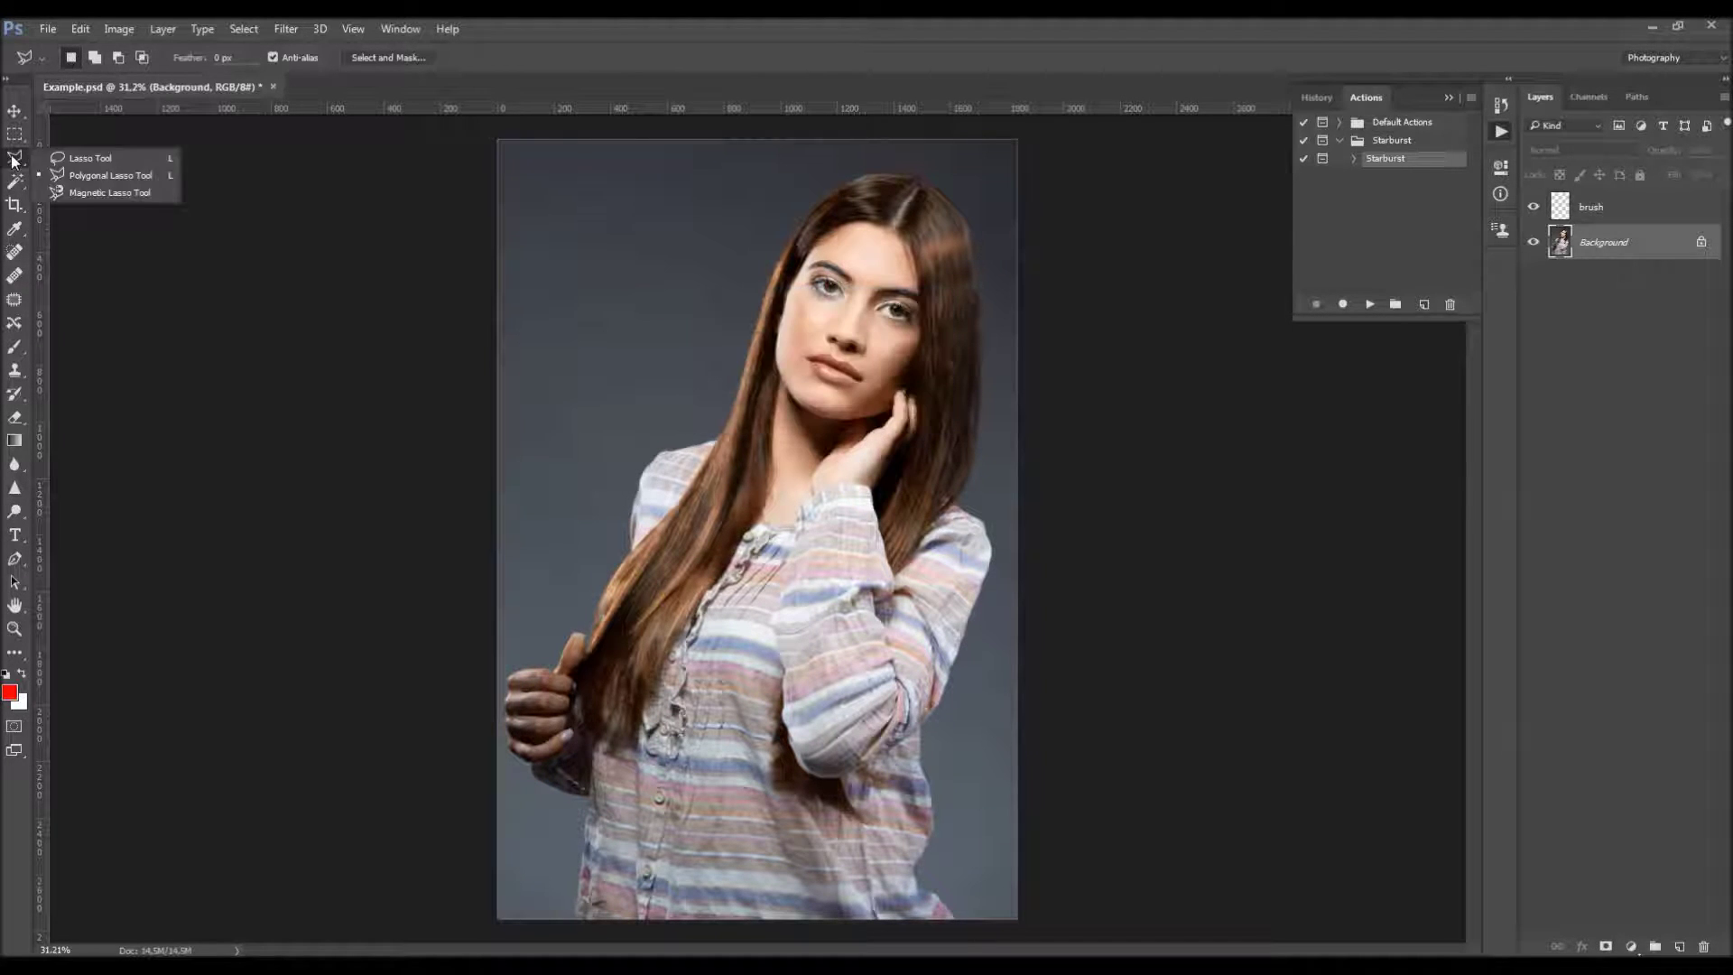
left_click(87, 193)
left_click(900, 171)
left_click(828, 188)
mouse_move(731, 383)
left_mouse_down()
mouse_move(715, 434)
mouse_move(621, 485)
mouse_move(609, 642)
mouse_move(1173, 655)
mouse_move(917, 182)
left_mouse_up()
left_click(916, 182)
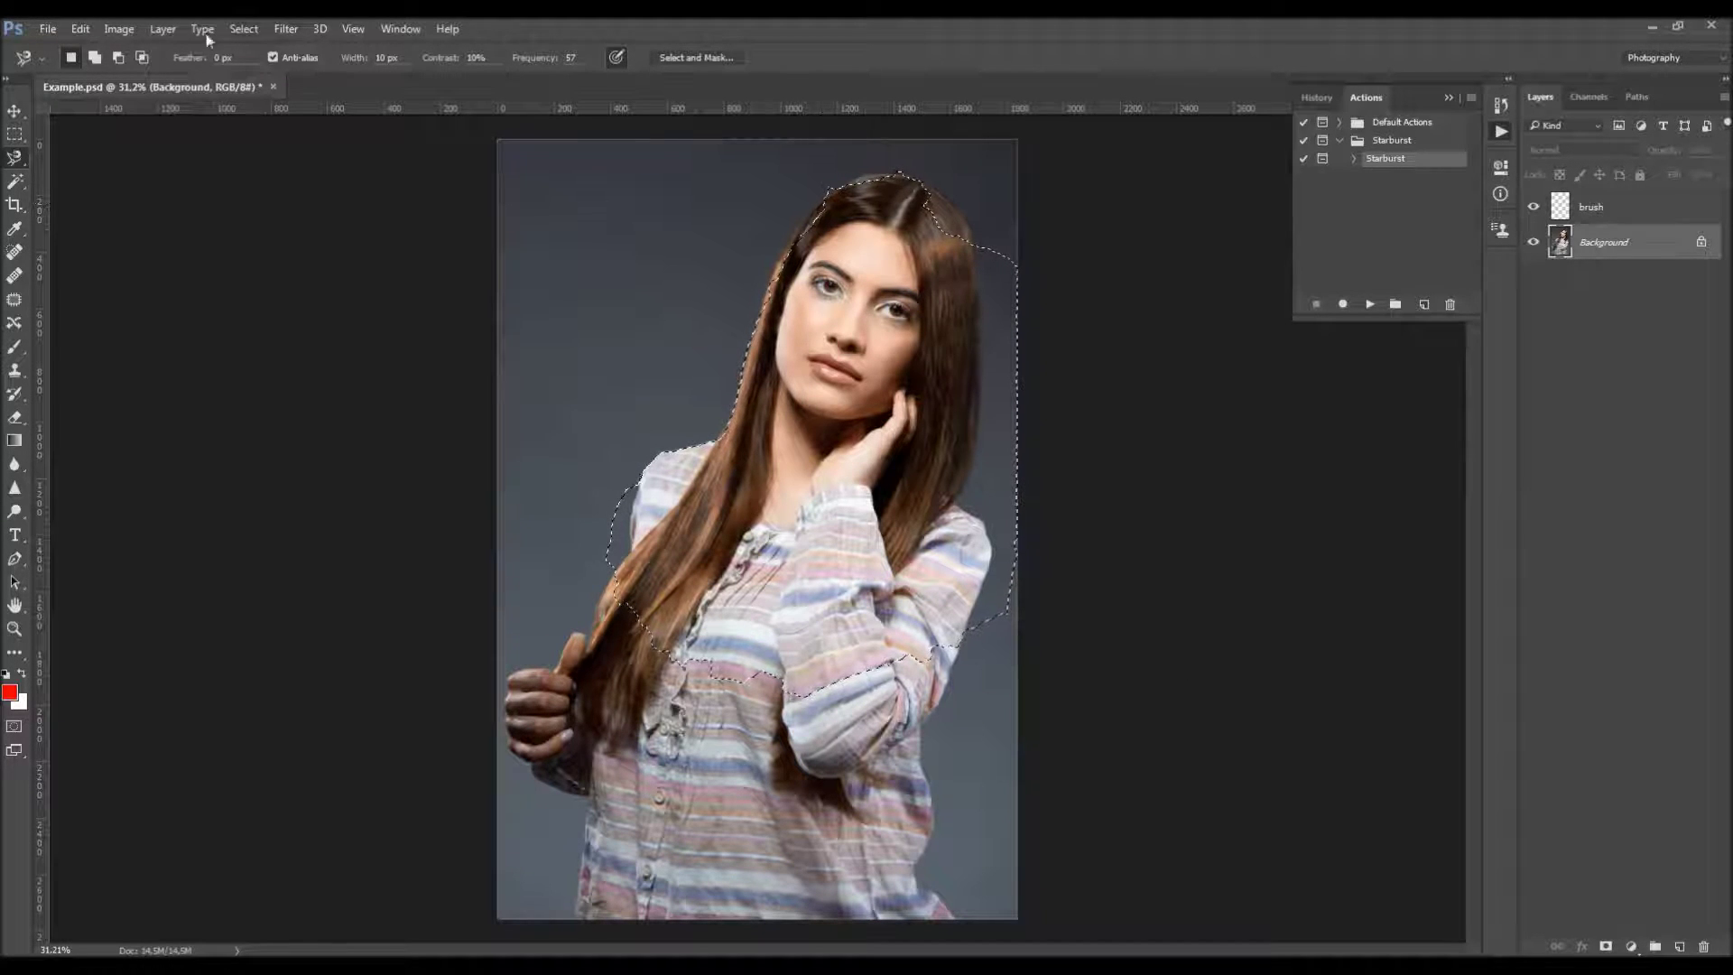
left_click(81, 27)
left_click(91, 285)
Select the grey backdrop on both sides of the woman with the Magic Wand and invert the selection to isolate her
left_click(17, 182)
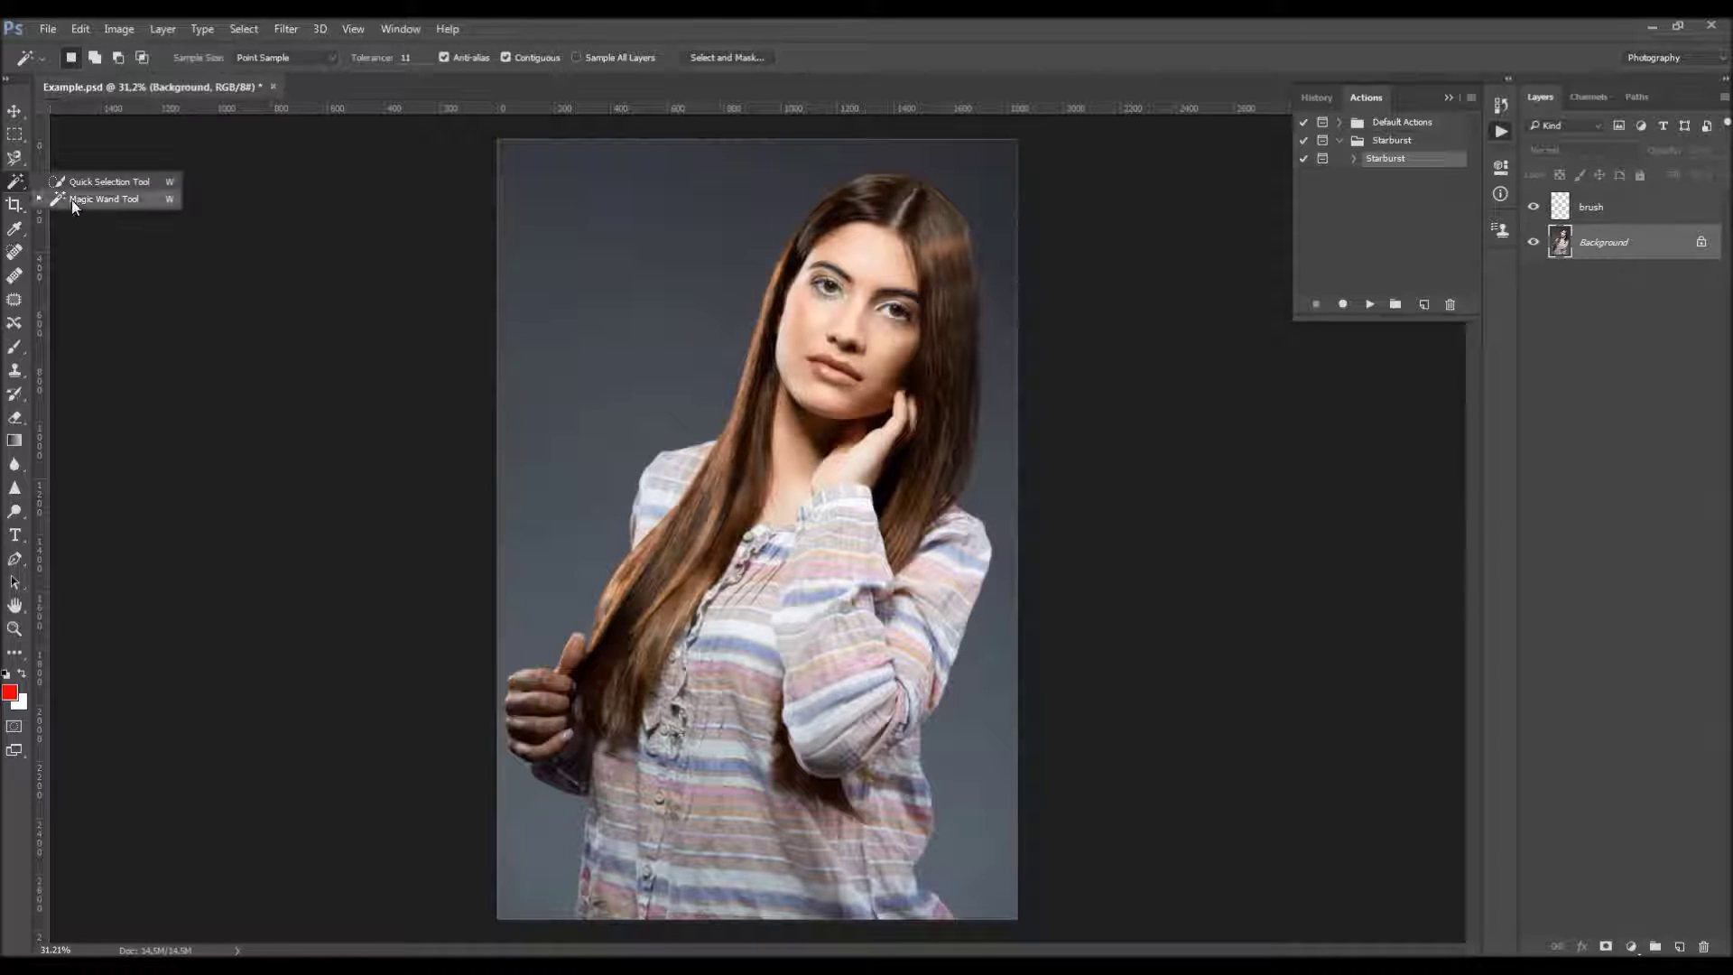
left_click(690, 233)
key("shift")
left_click(602, 382)
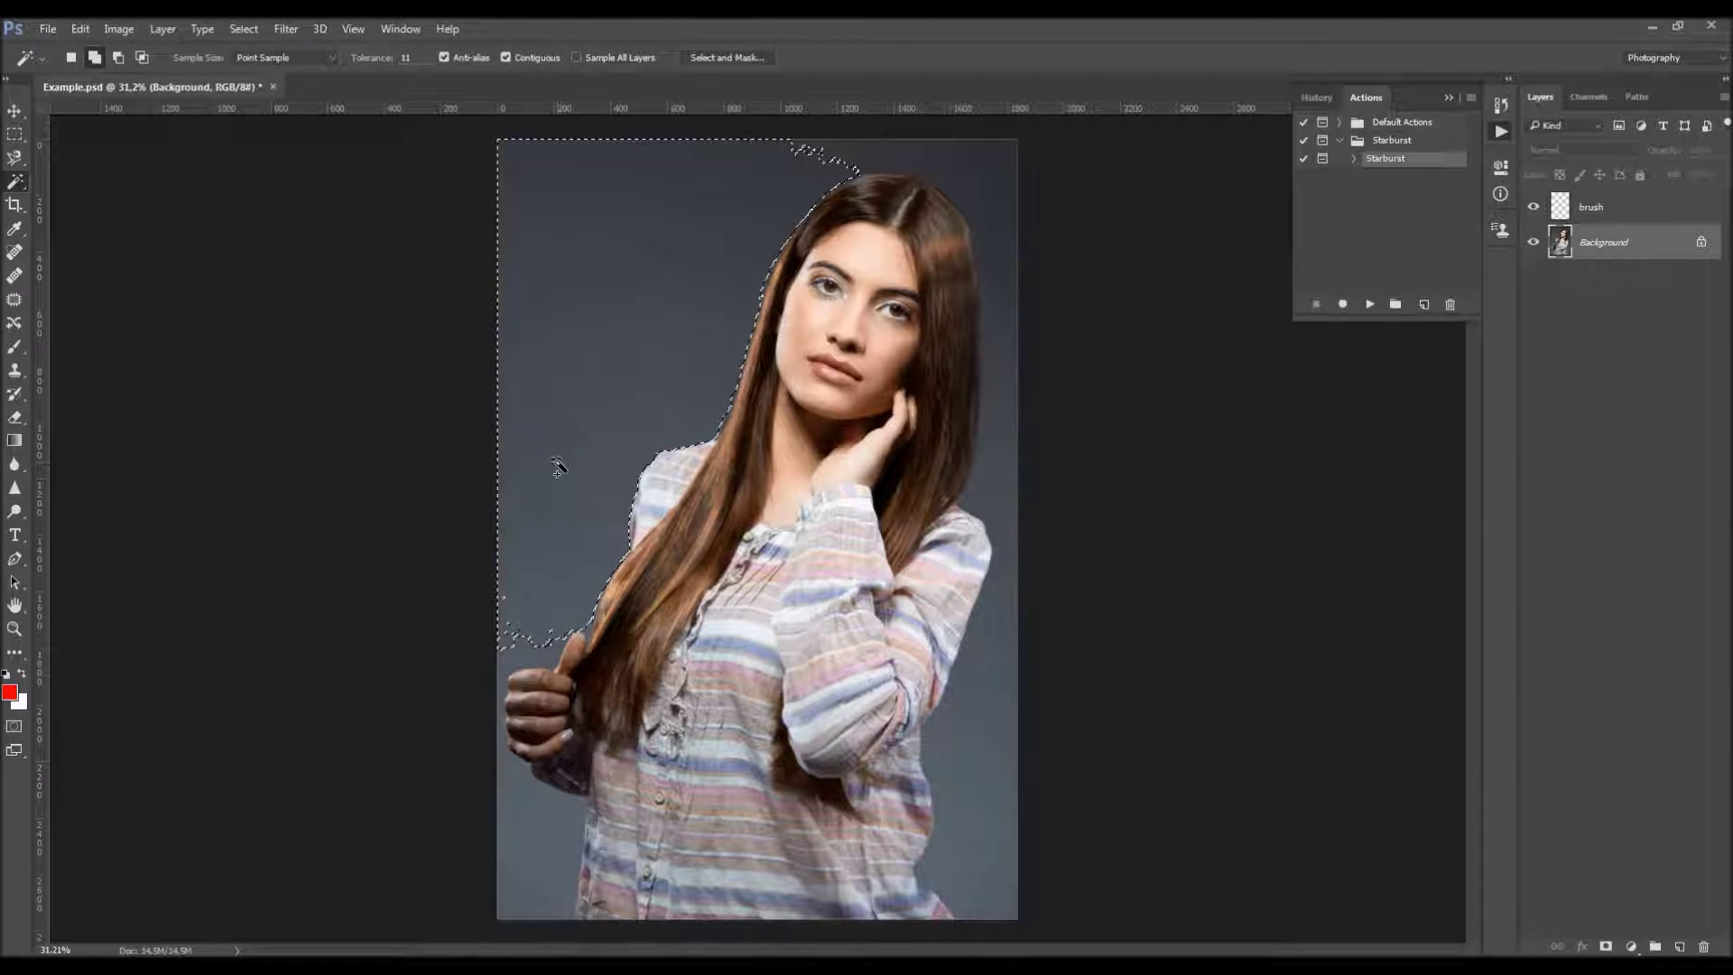
left_click(1009, 233)
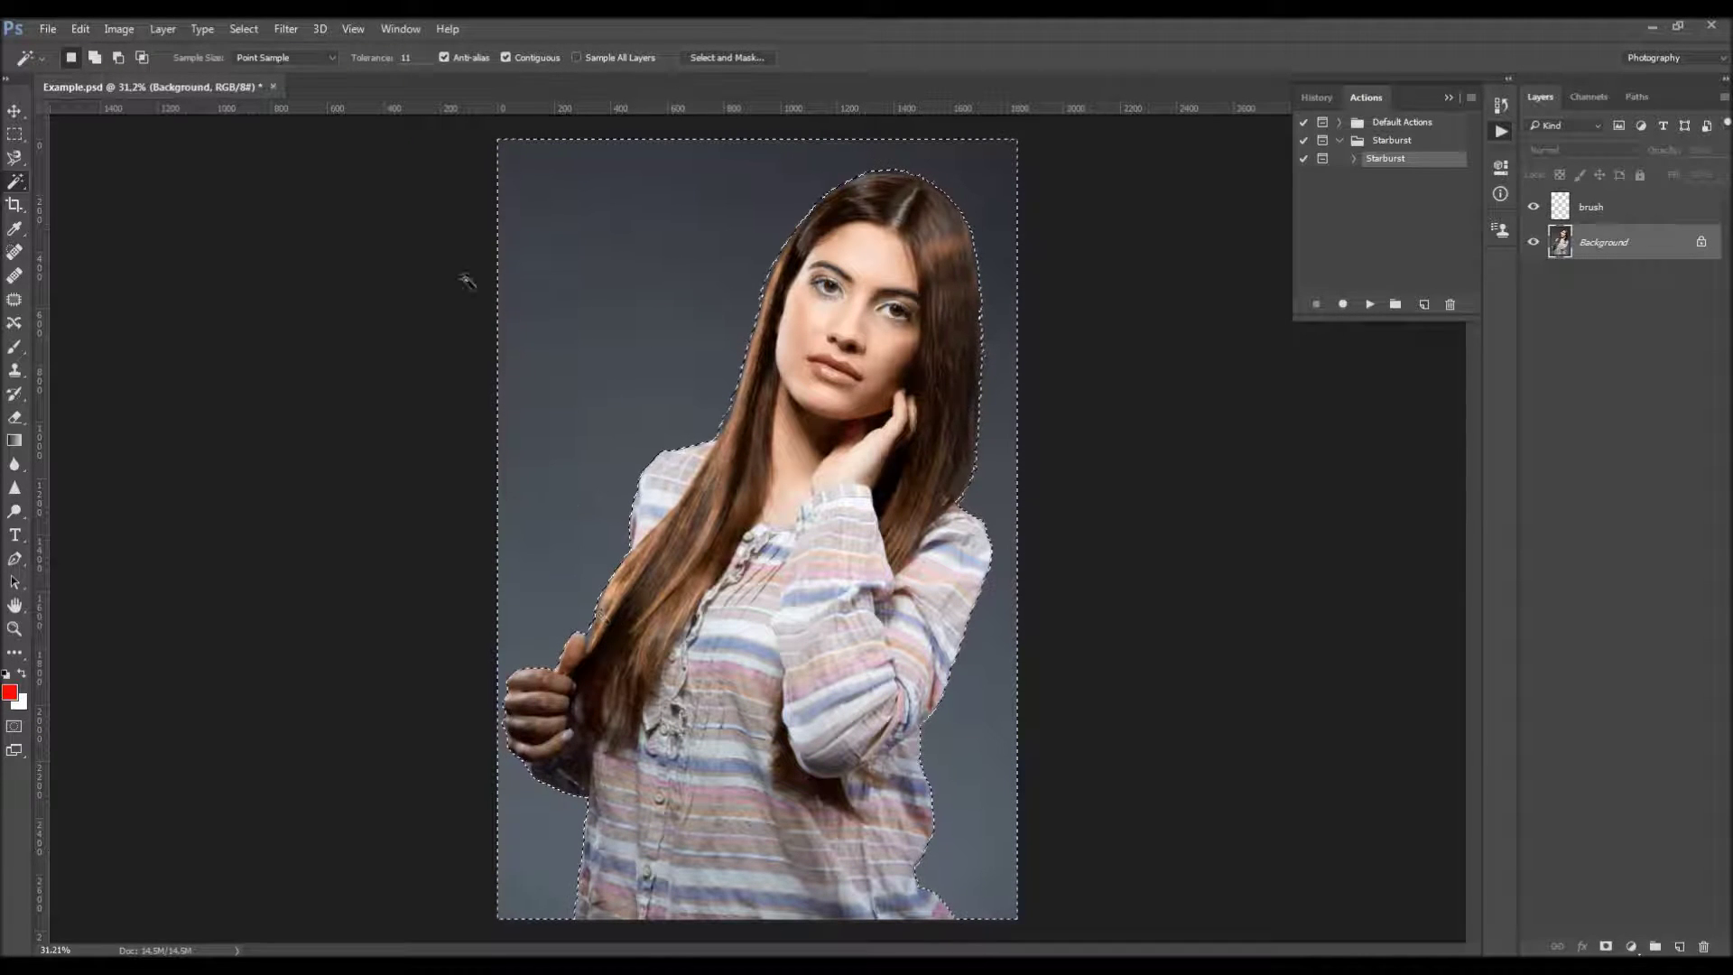
left_click(243, 29)
left_click(284, 100)
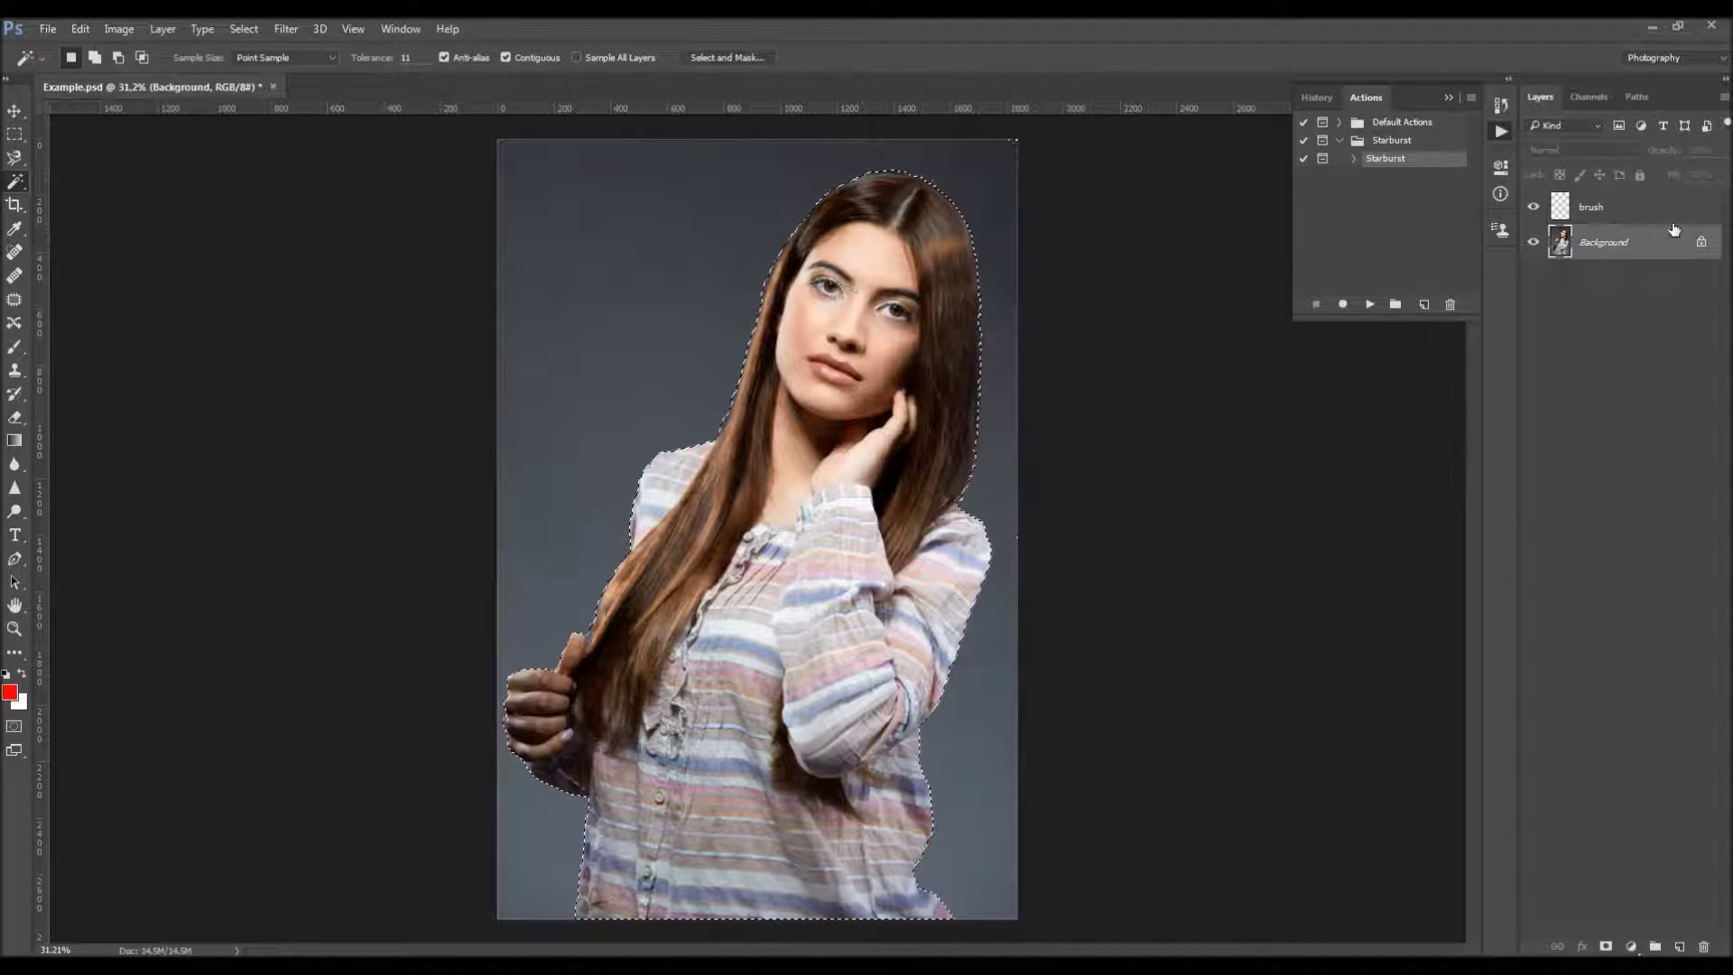
Make the brush layer active, check the options for modifying a selection, and deselect everything
left_click(1630, 209)
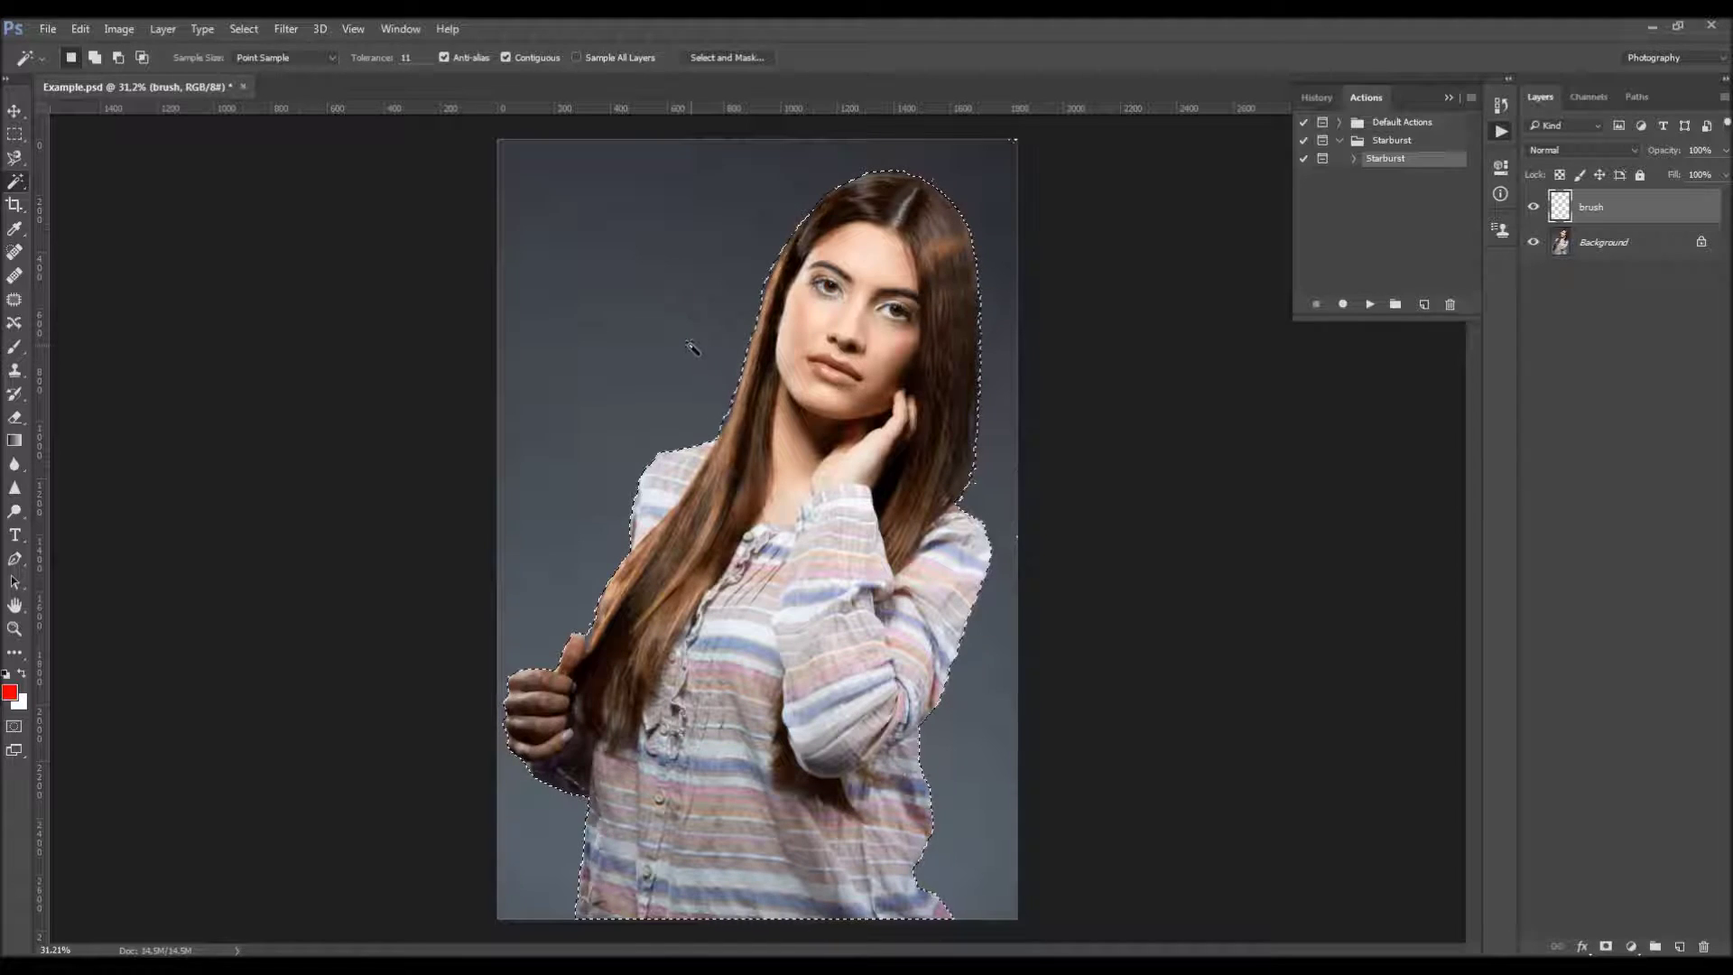
left_click(245, 29)
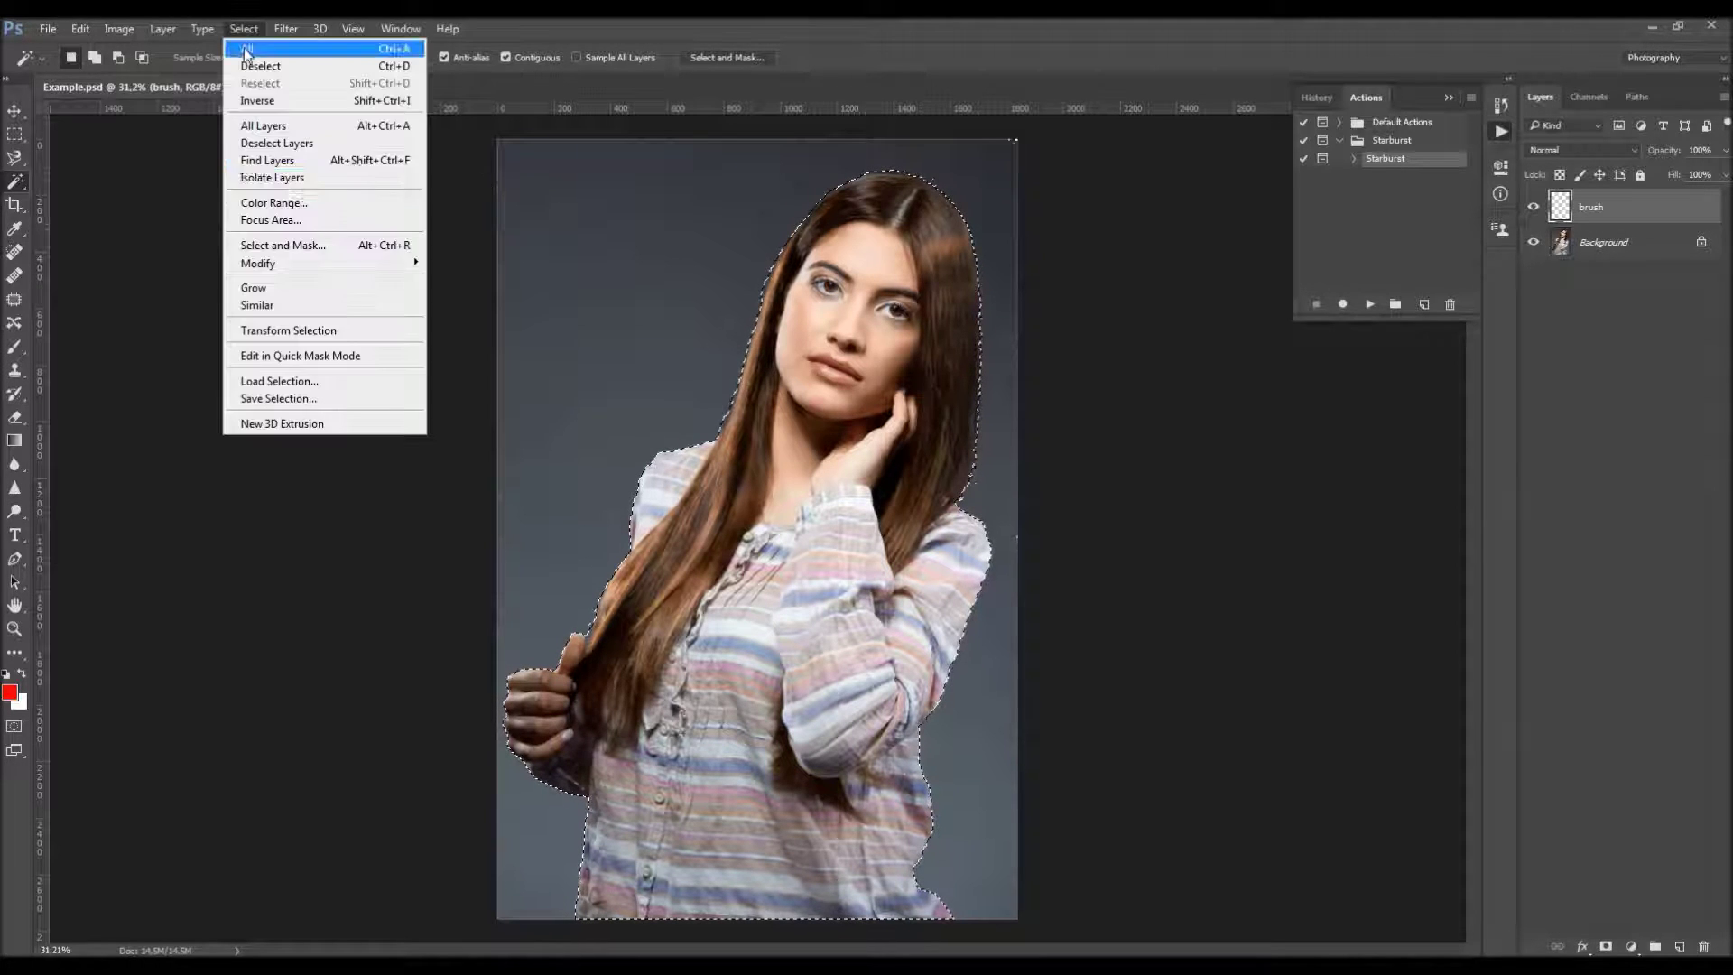
mouse_move(349, 263)
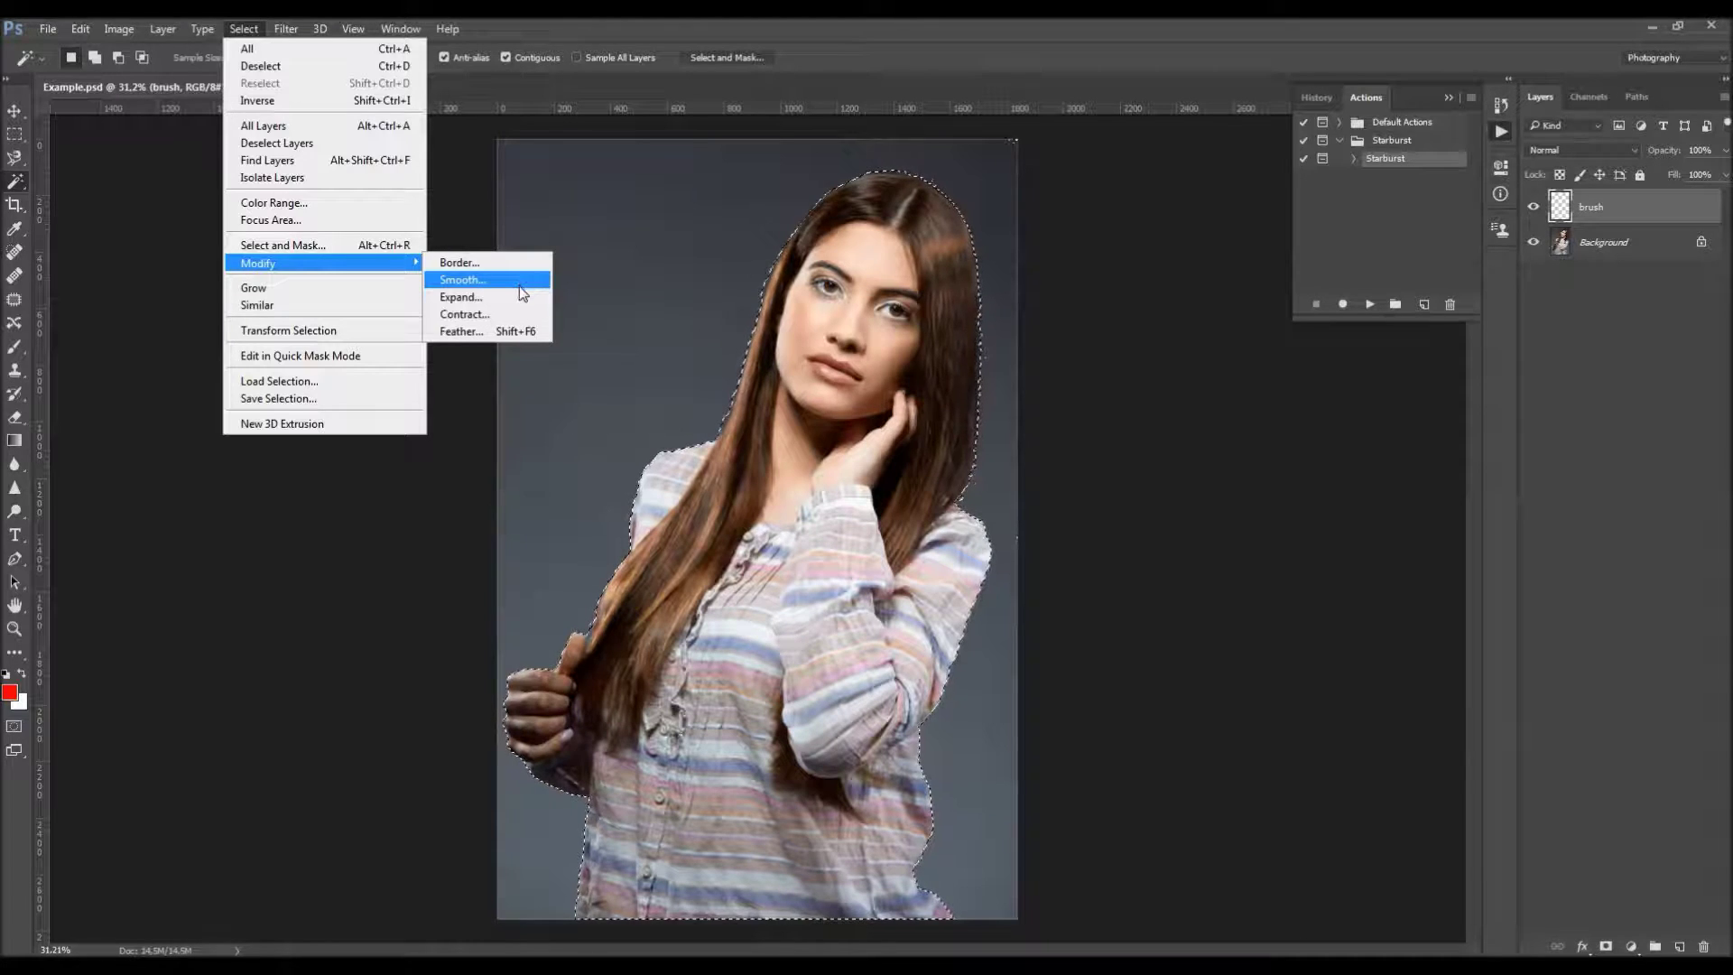
left_click(1011, 341)
key("ctrl+d")
key("v")
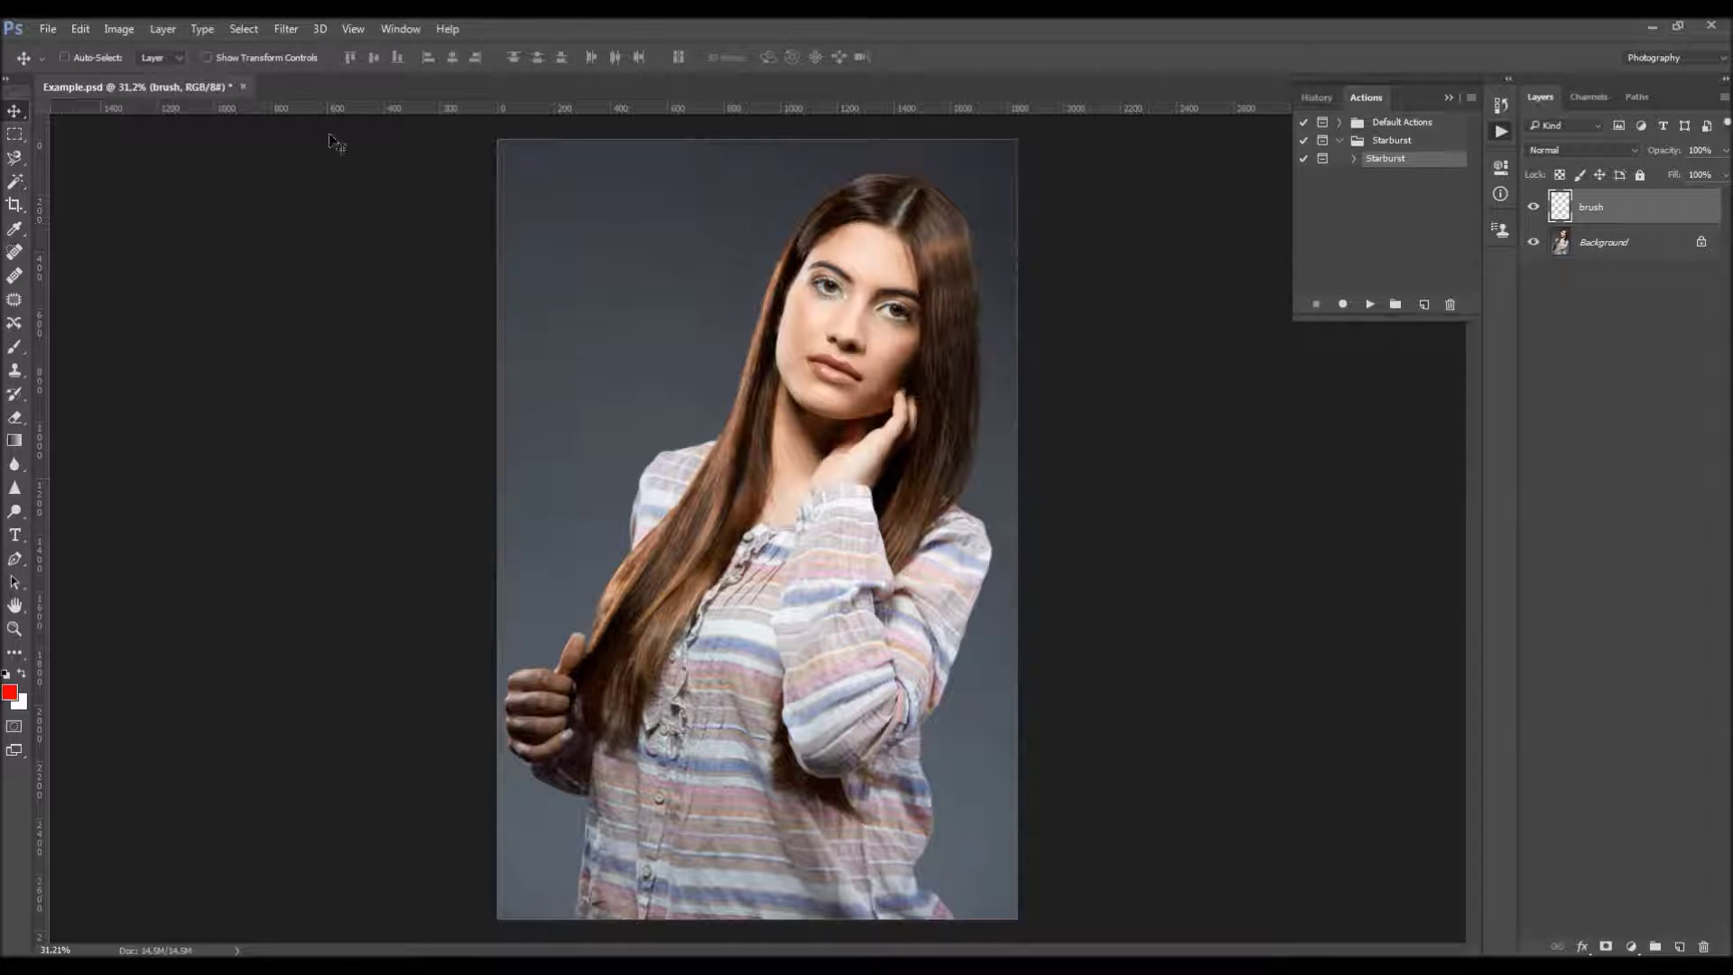
Close Example.psd without saving and open Example_Brushed from the Desktop
left_click(243, 87)
key("n")
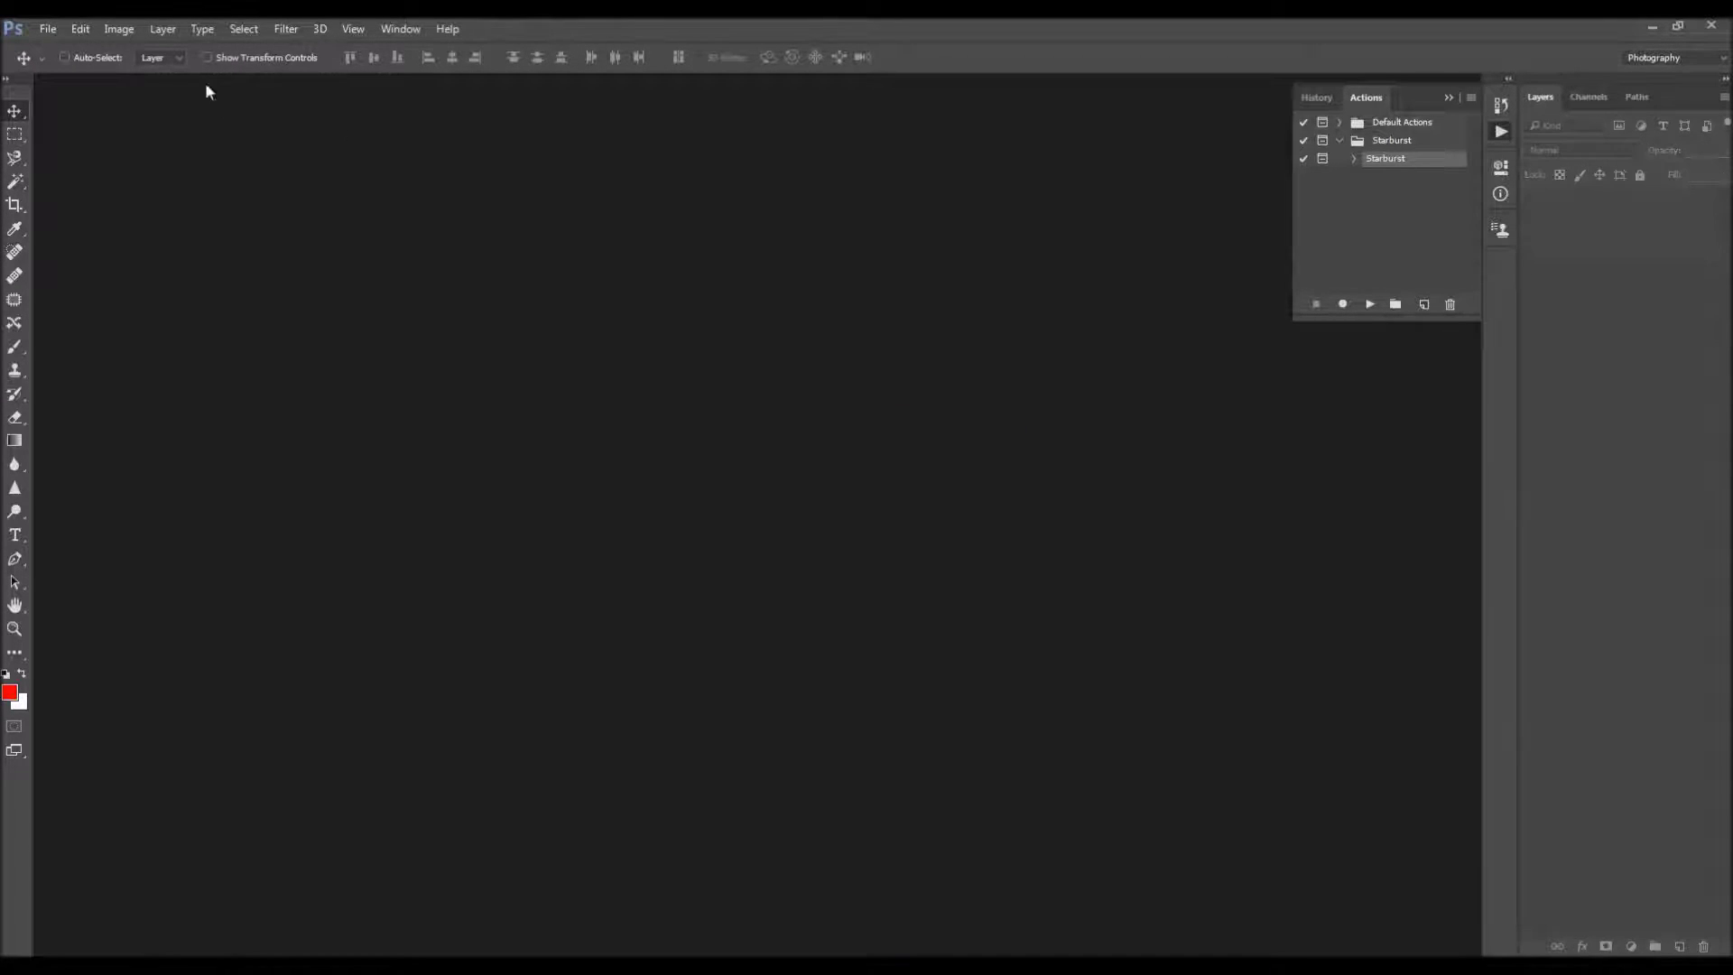
left_click(48, 29)
left_click(68, 65)
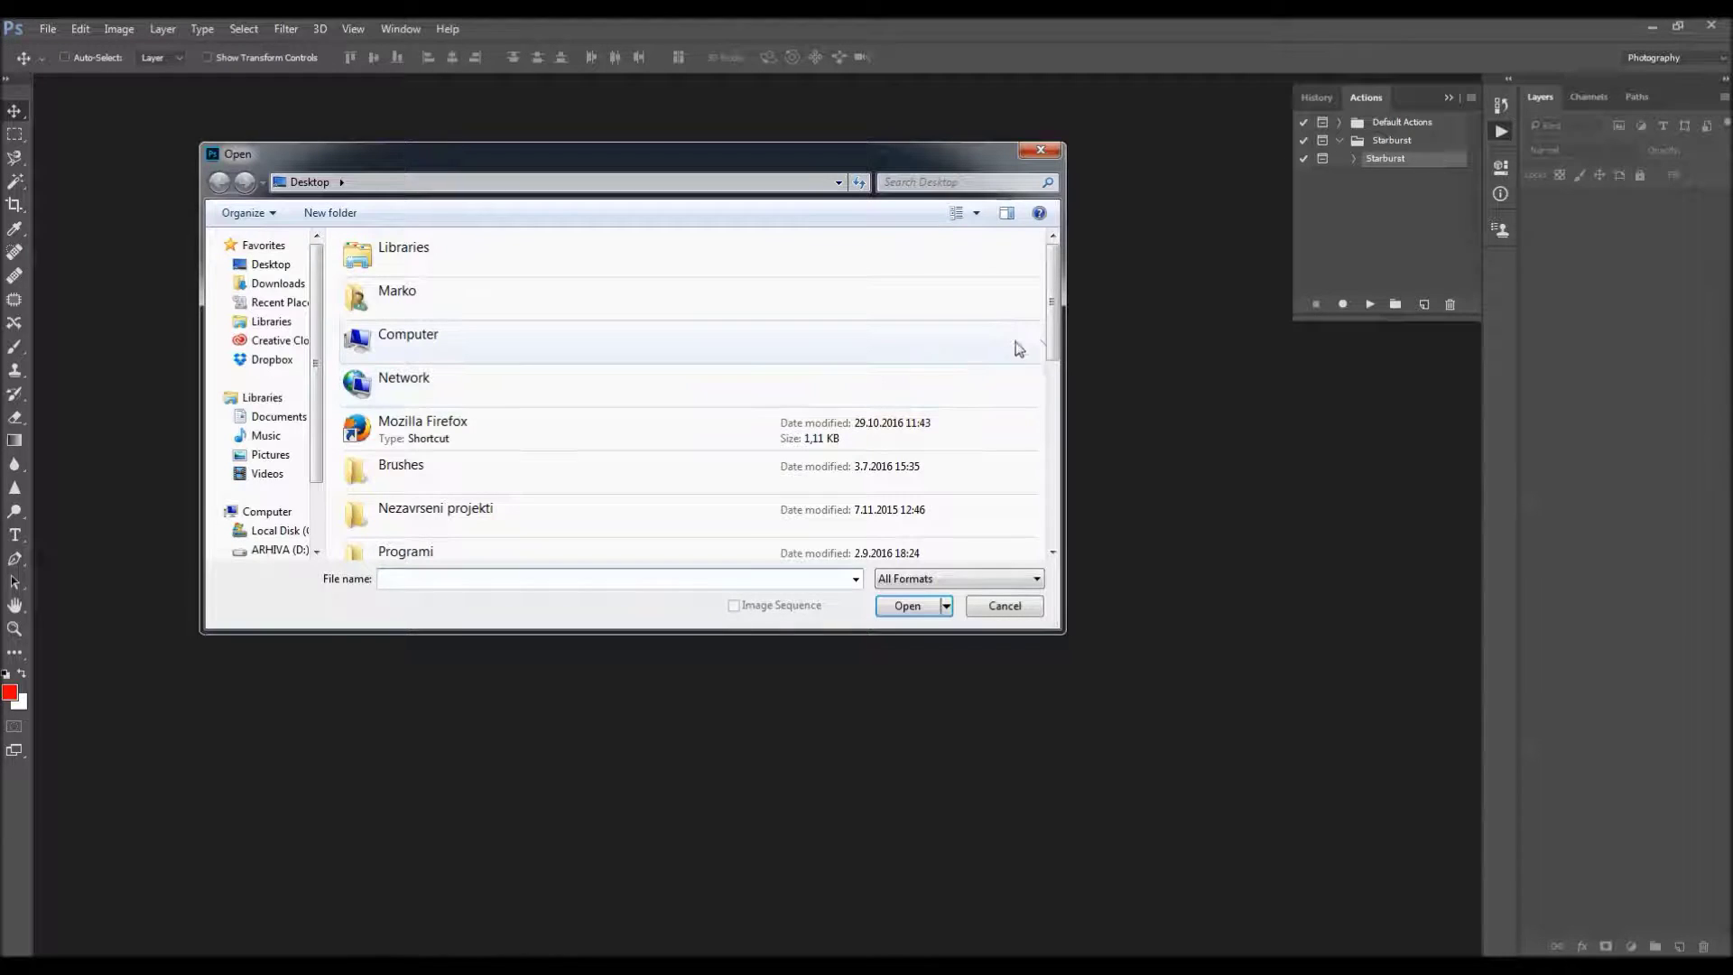
scroll(1044, 339, "down", 5)
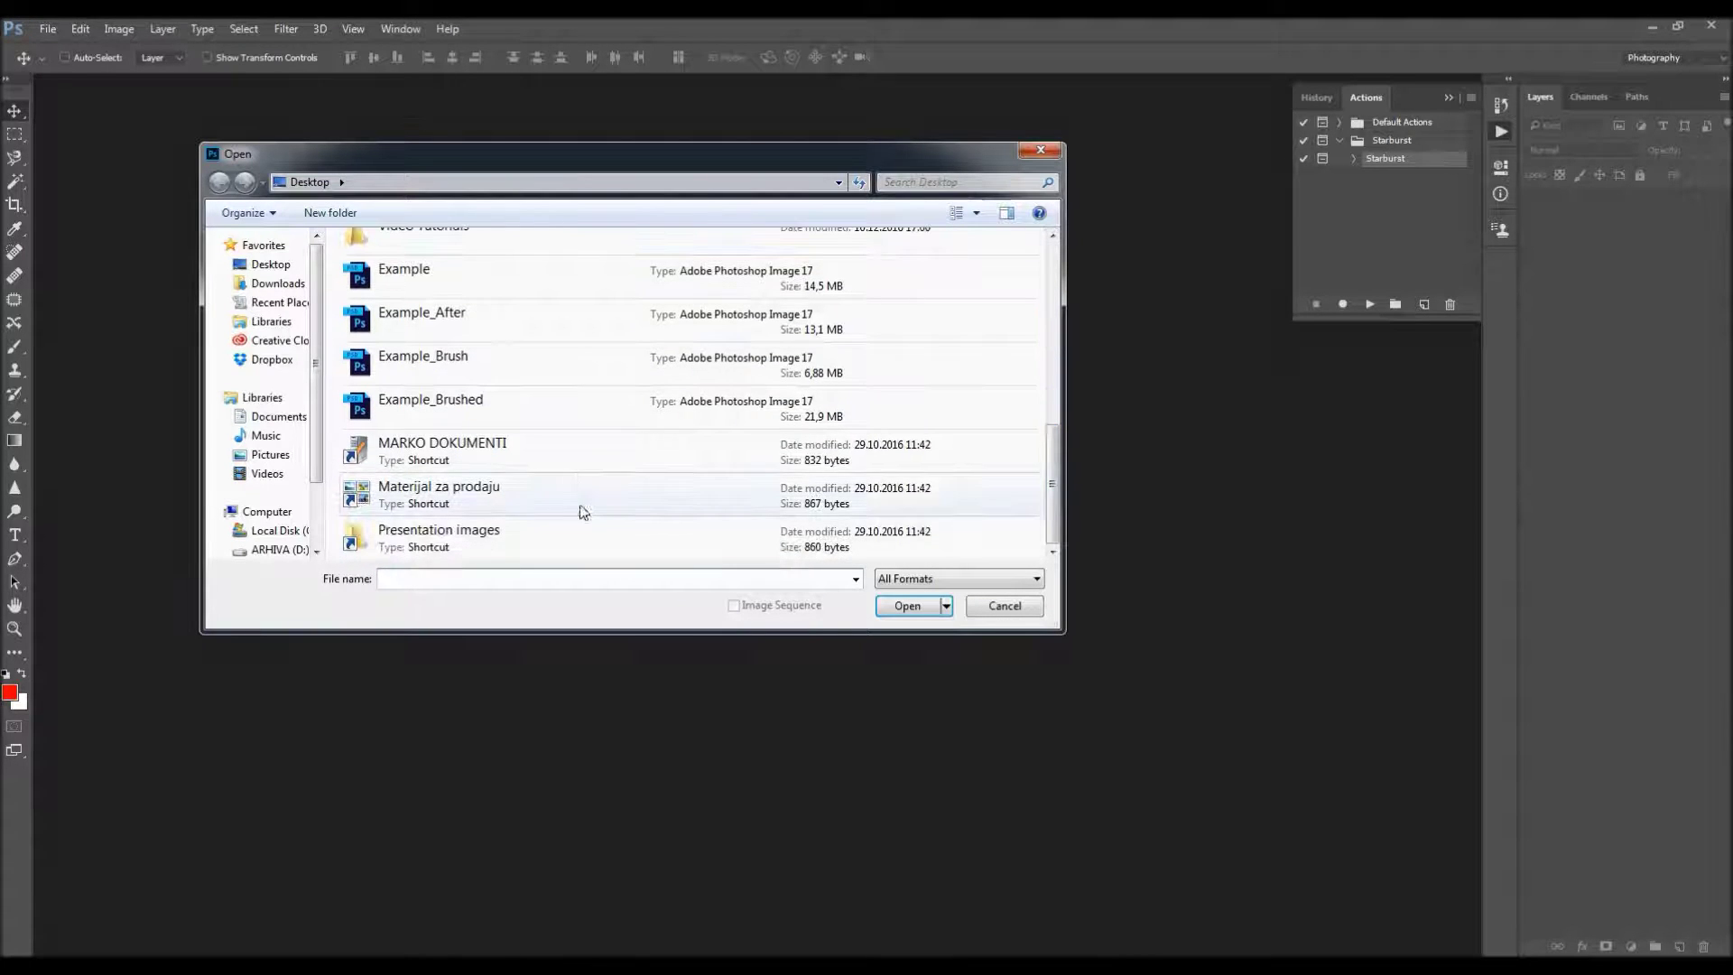
double_click(532, 411)
Toggle the brush layer's visibility to compare the red-painted area with the woman in the photo
left_click(1533, 207)
left_click(1533, 207)
left_click(1532, 206)
left_click(1533, 207)
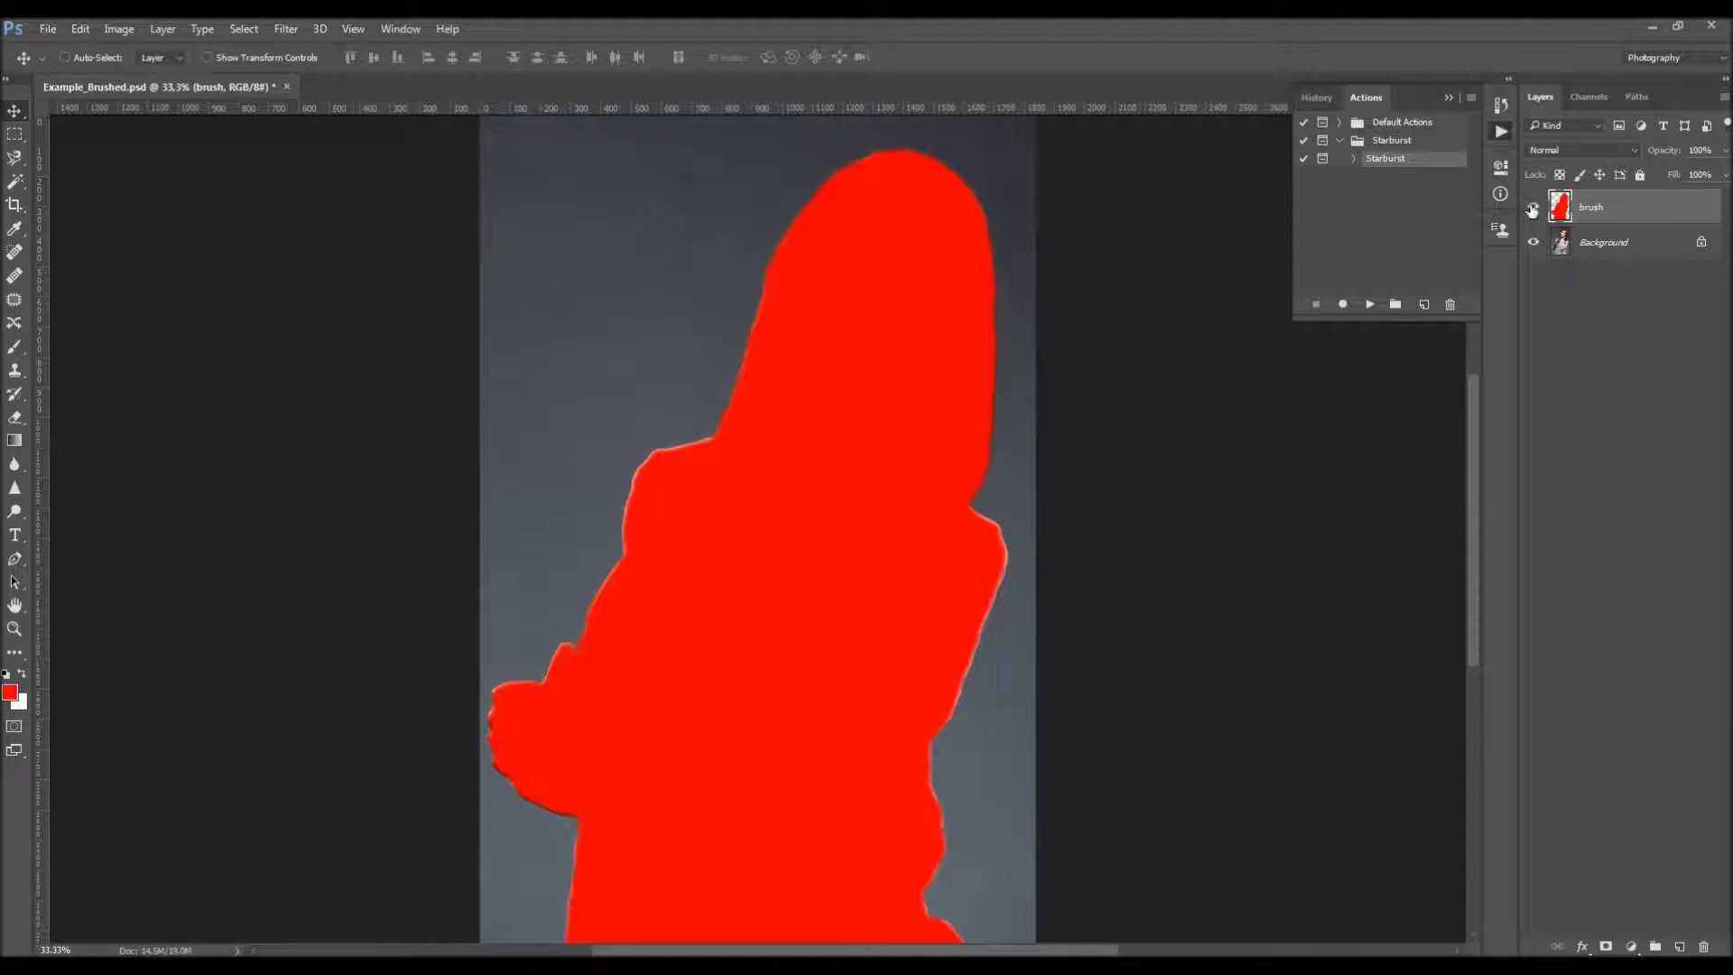
Run the Starburst action on the brushed image and stop at its message about positioning the light source
key("z")
left_click_drag(827, 414, 839, 418)
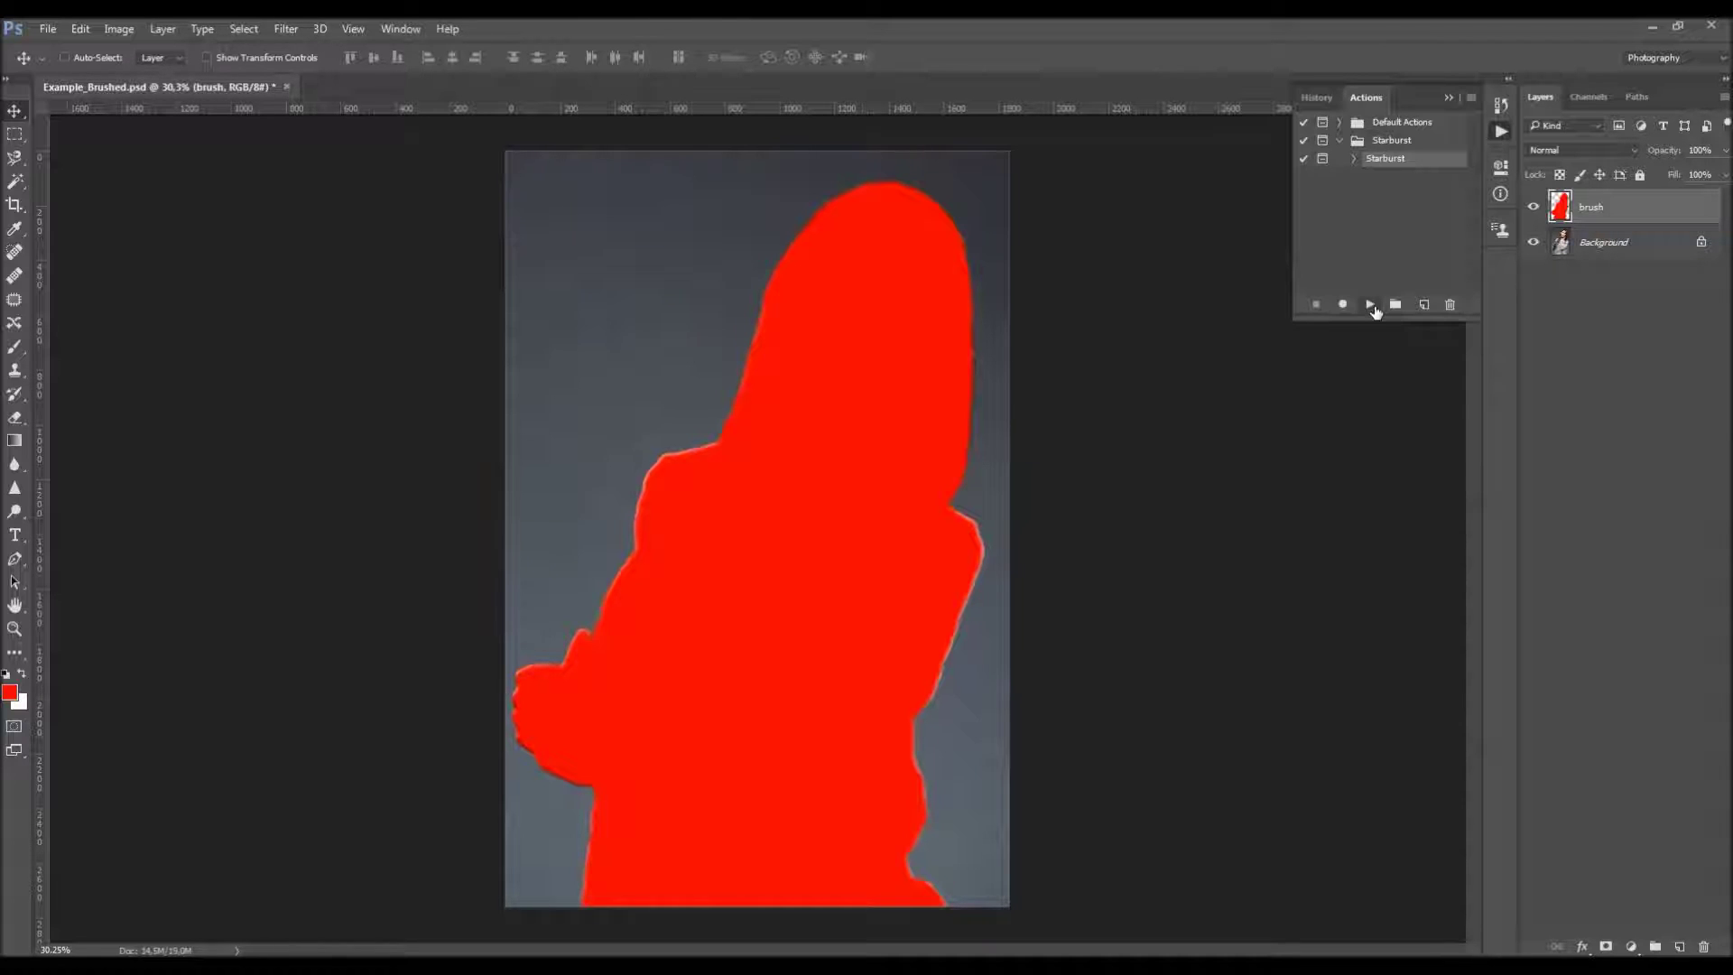
left_click(1371, 305)
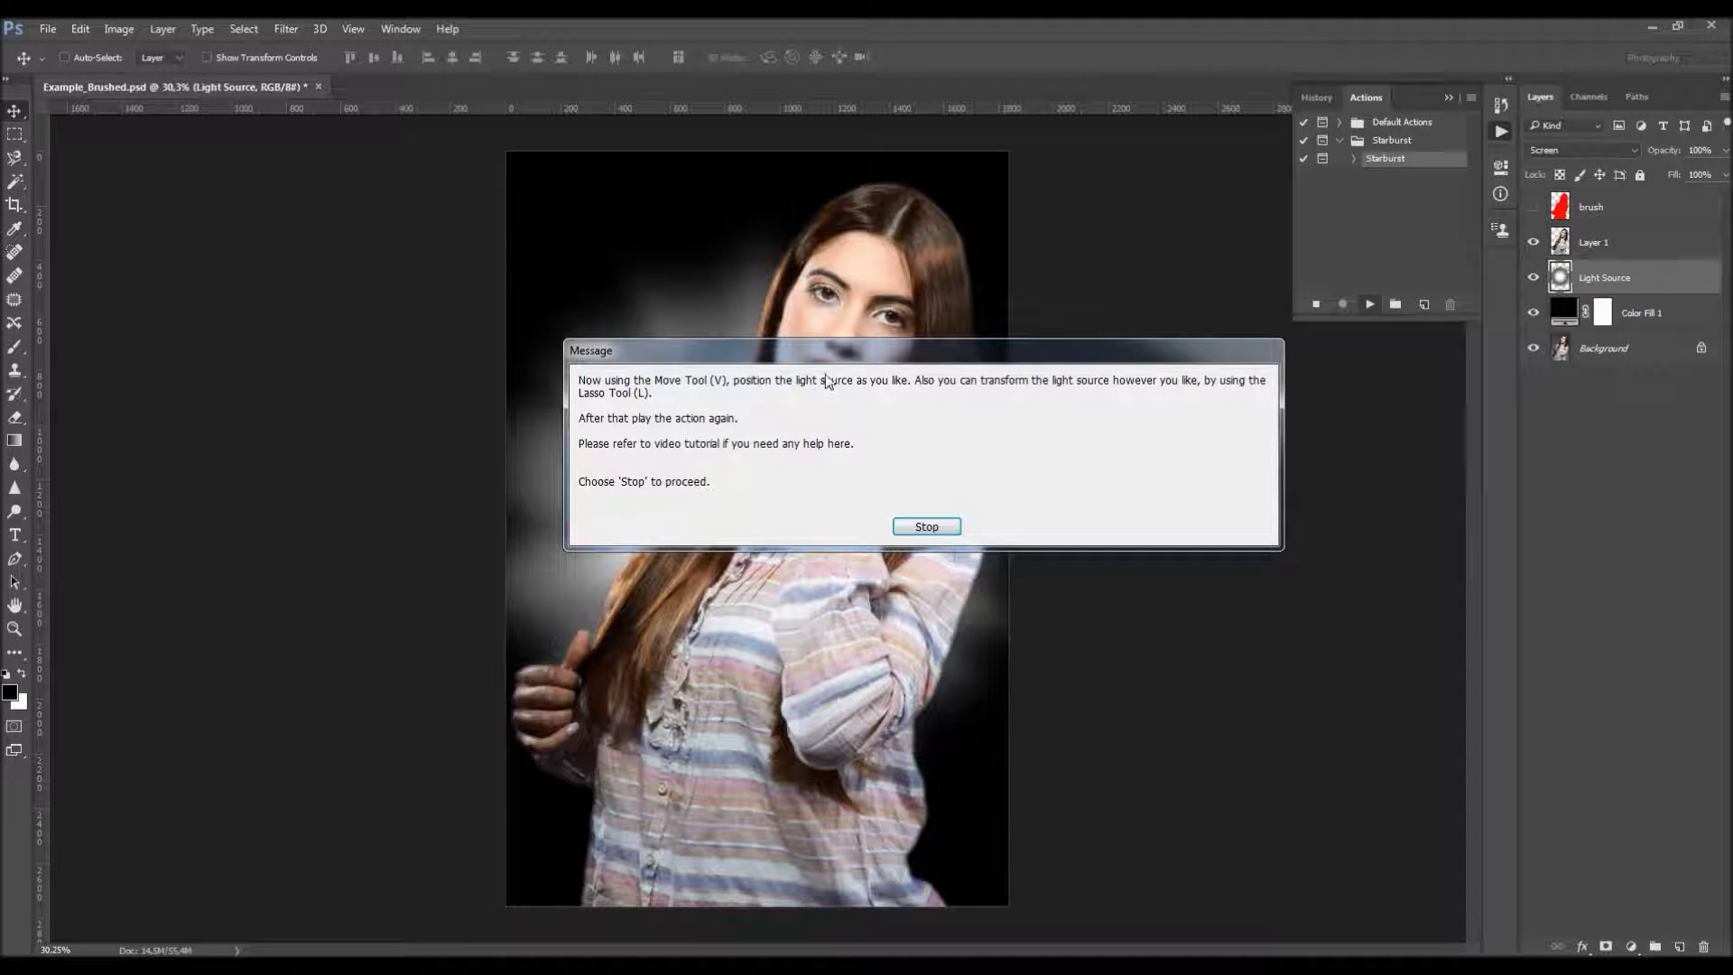
left_click_drag(881, 350, 871, 356)
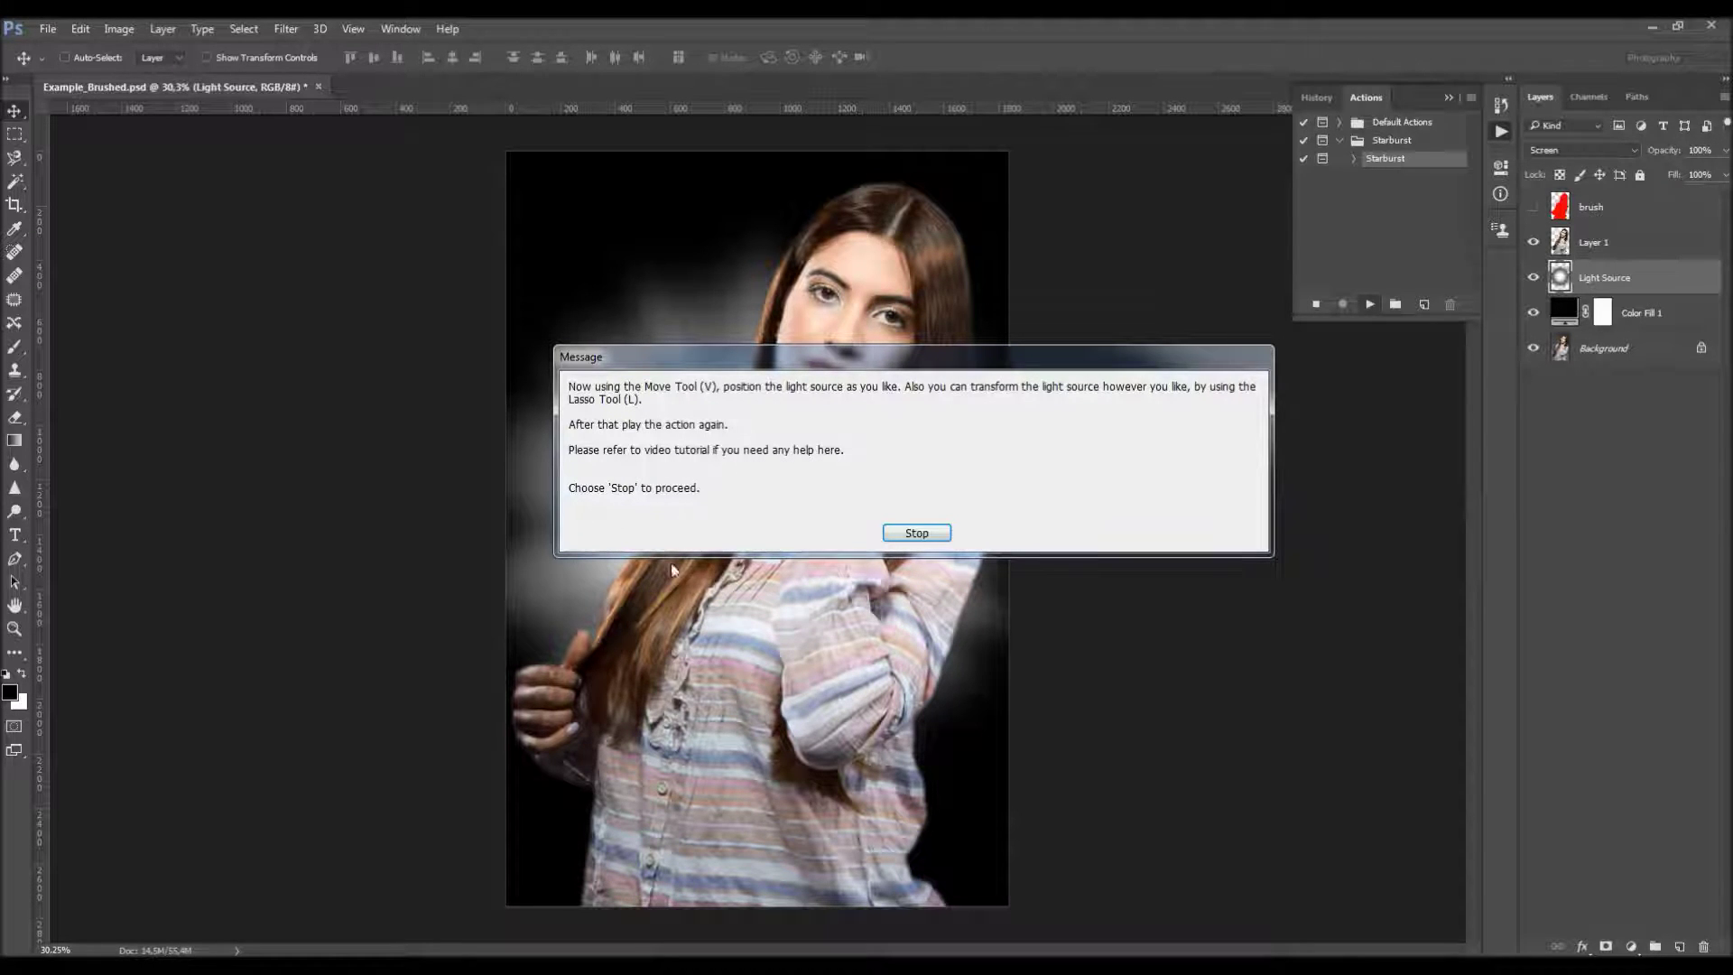
left_click(916, 532)
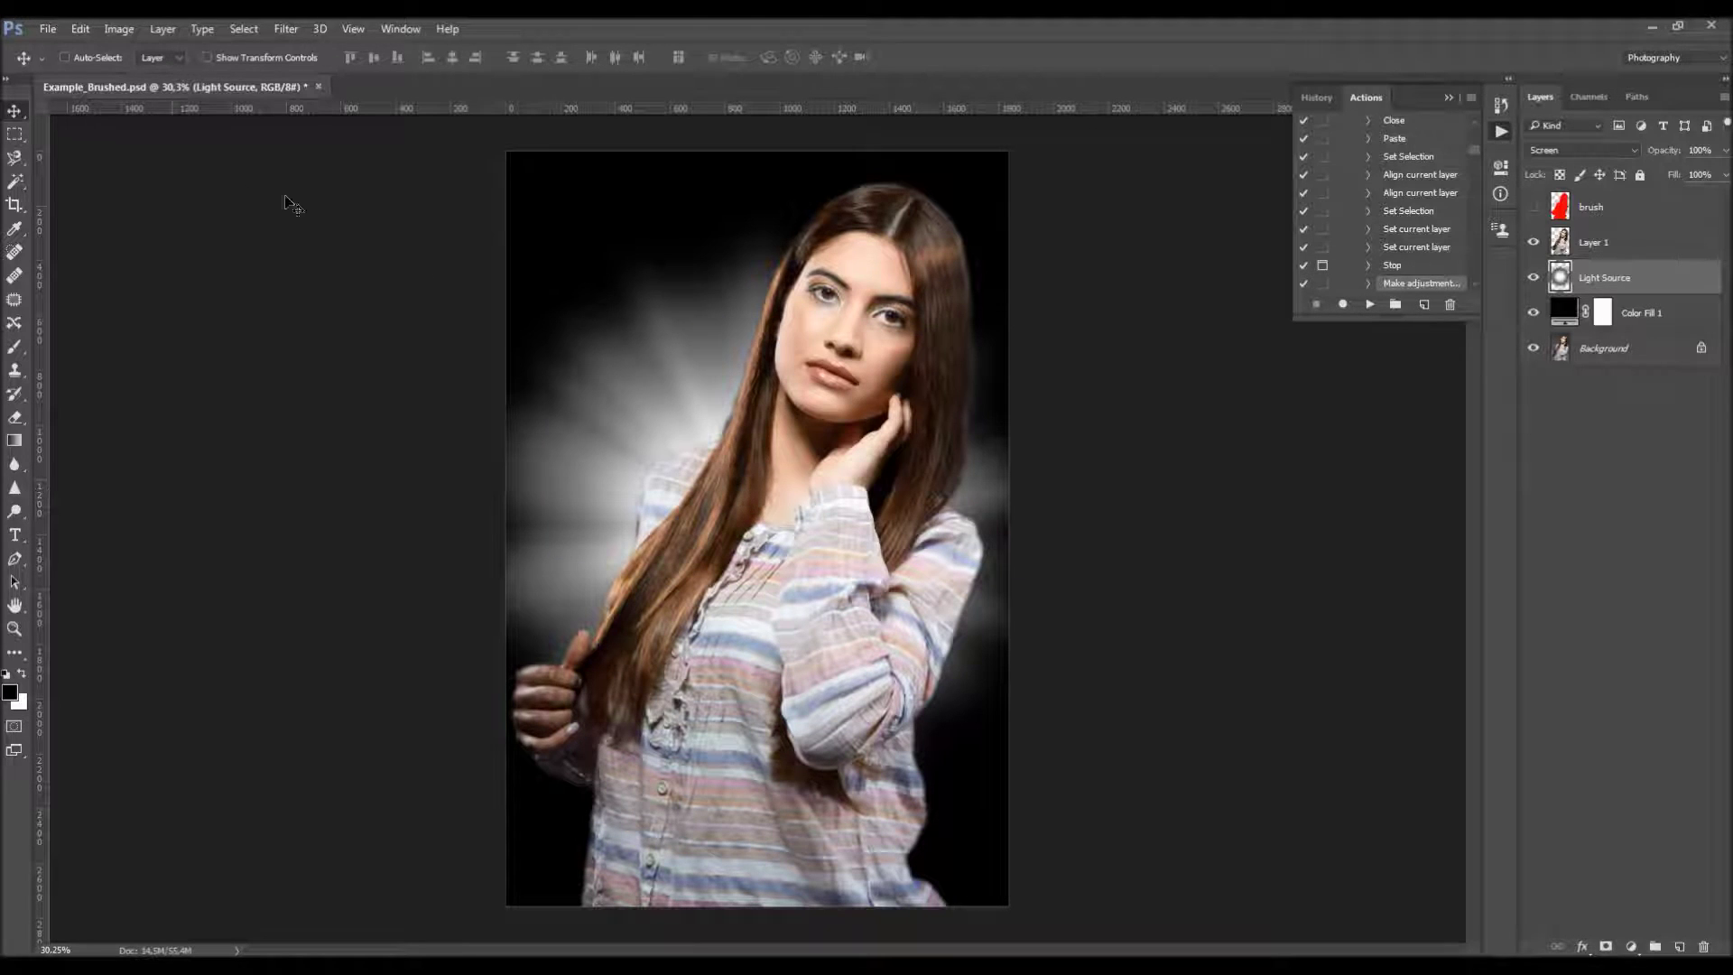
Start a free transform on the Light Source layer and enlarge it to about 125%
mouse_move(785, 460)
left_mouse_down()
mouse_move(777, 420)
mouse_move(804, 442)
mouse_move(763, 465)
mouse_move(838, 359)
mouse_move(791, 459)
left_mouse_up()
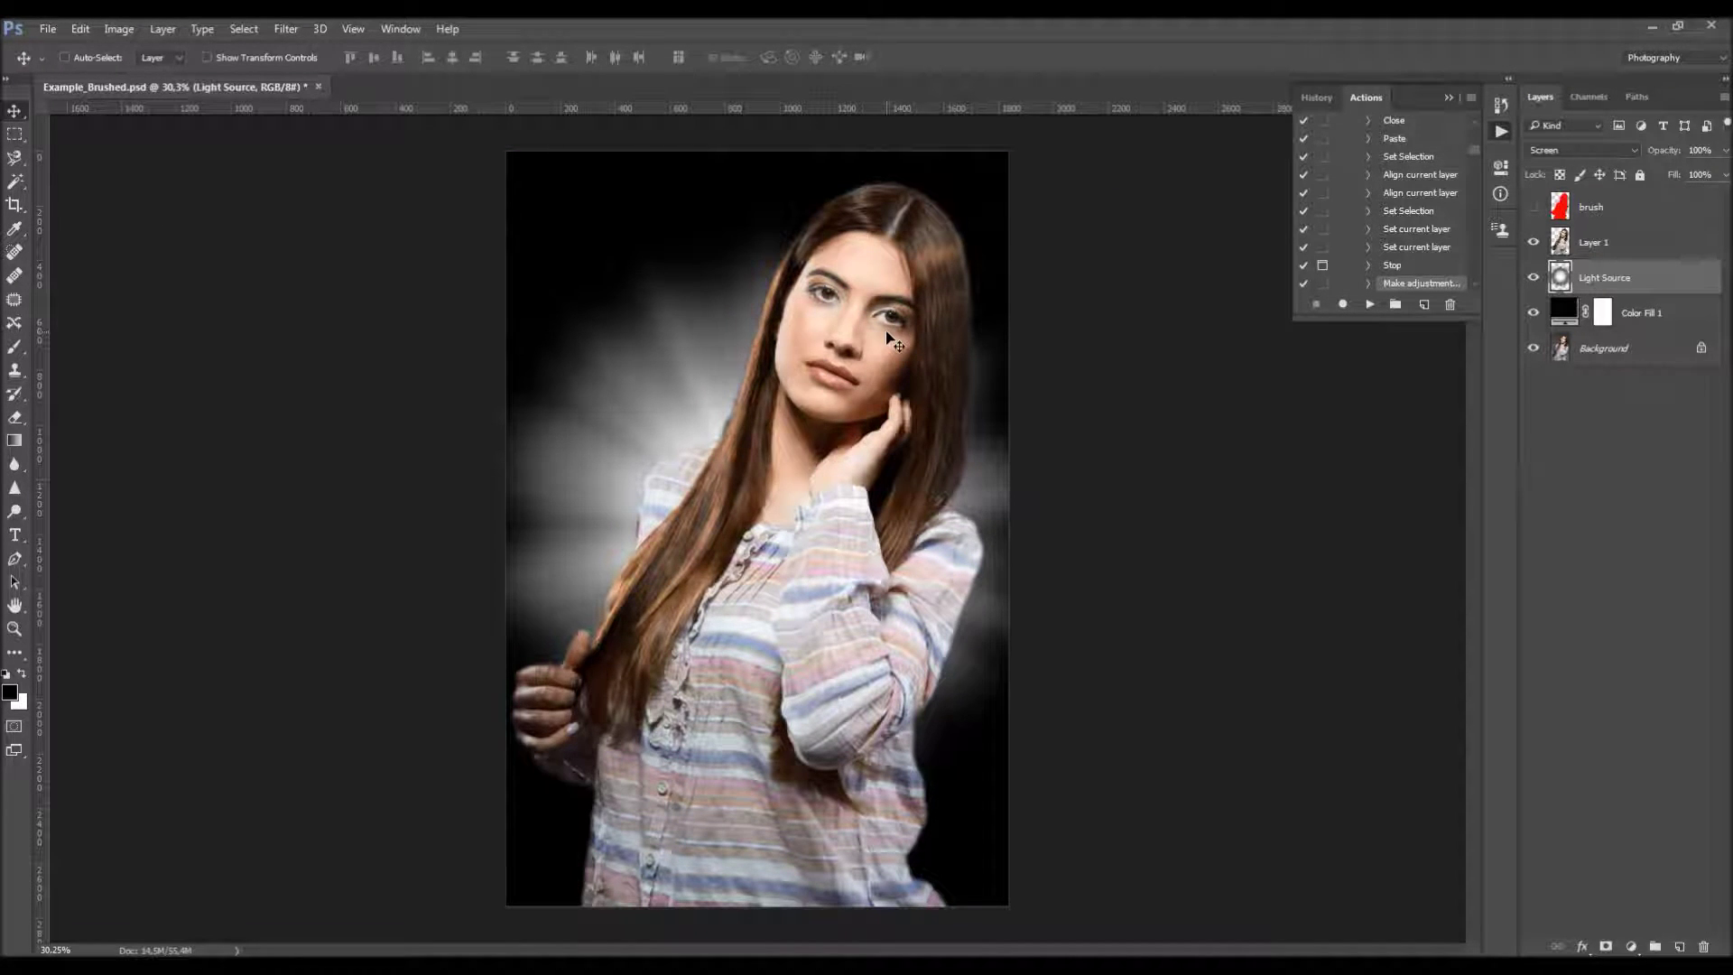
key("ctrl+t")
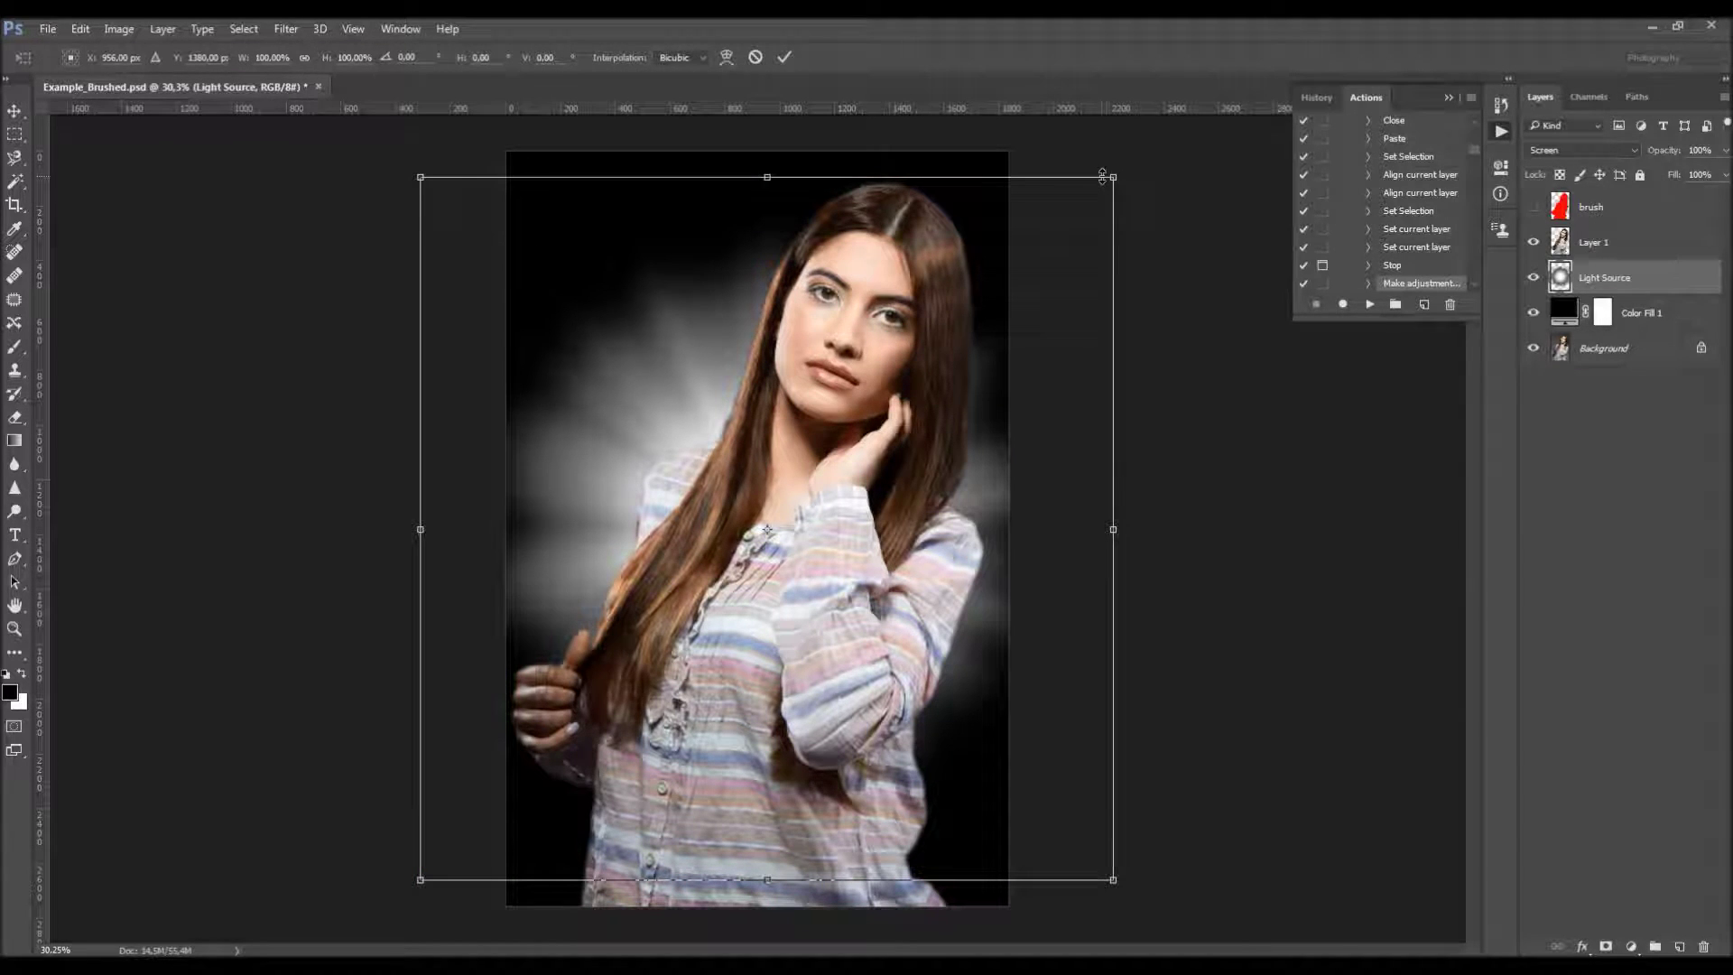
left_click_drag(1113, 177, 1149, 141)
left_click_drag(1152, 880, 1198, 893)
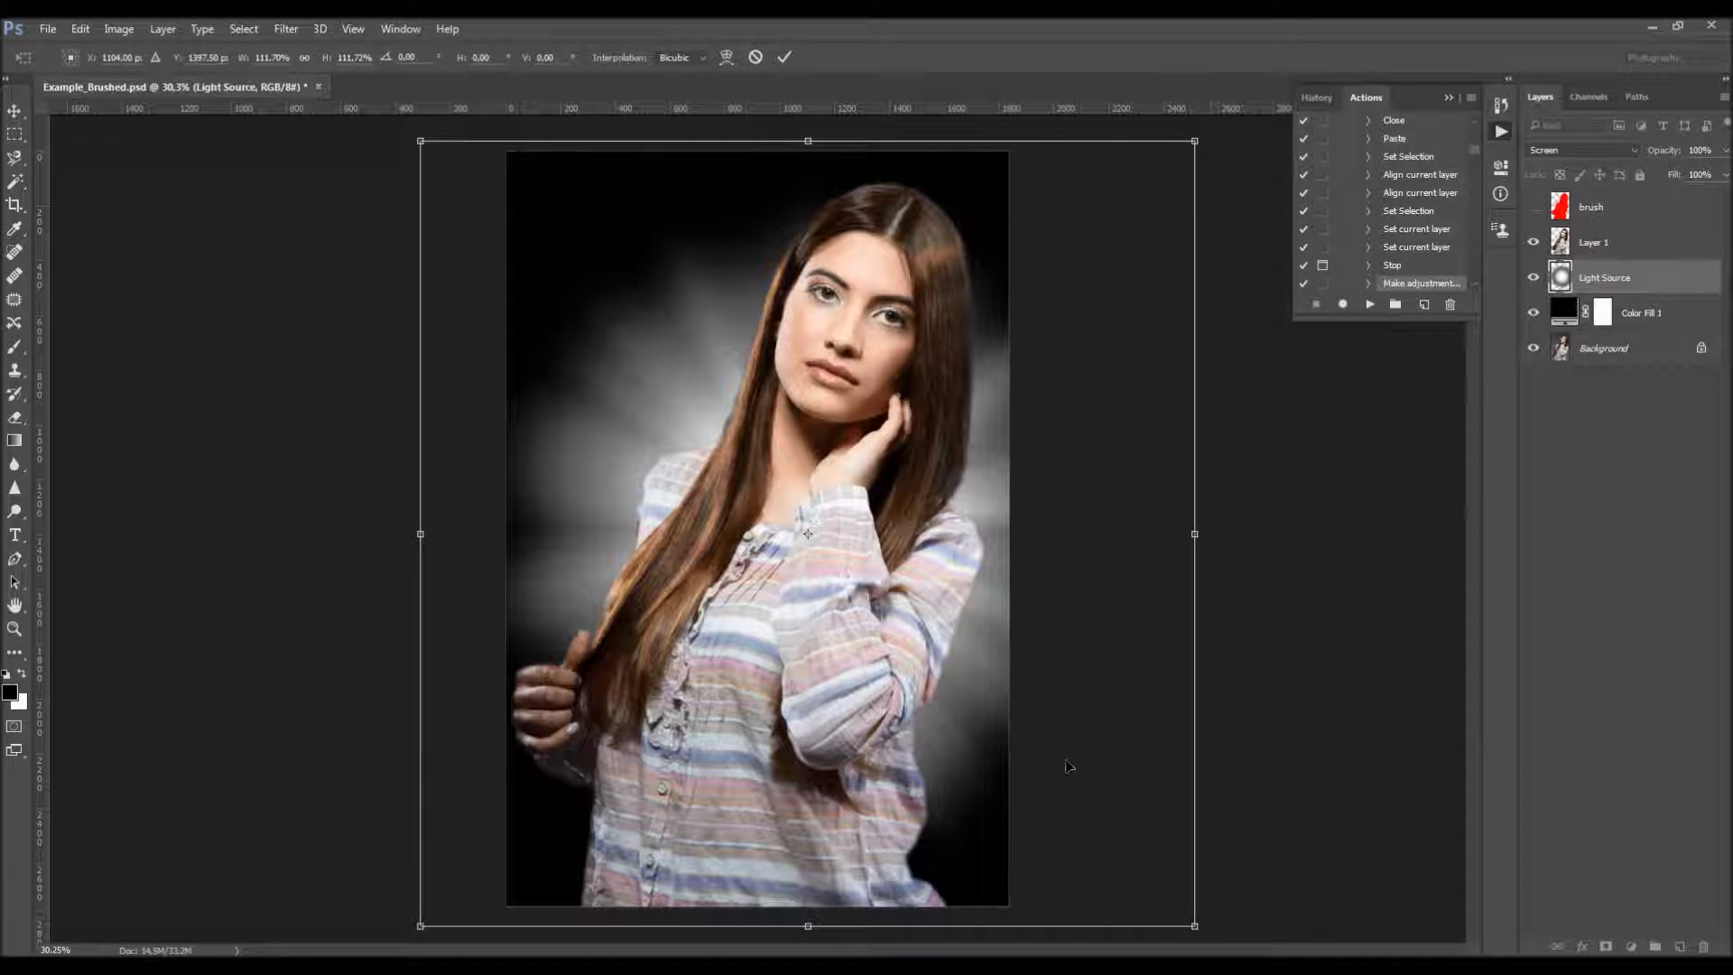
left_click_drag(421, 141, 336, 56)
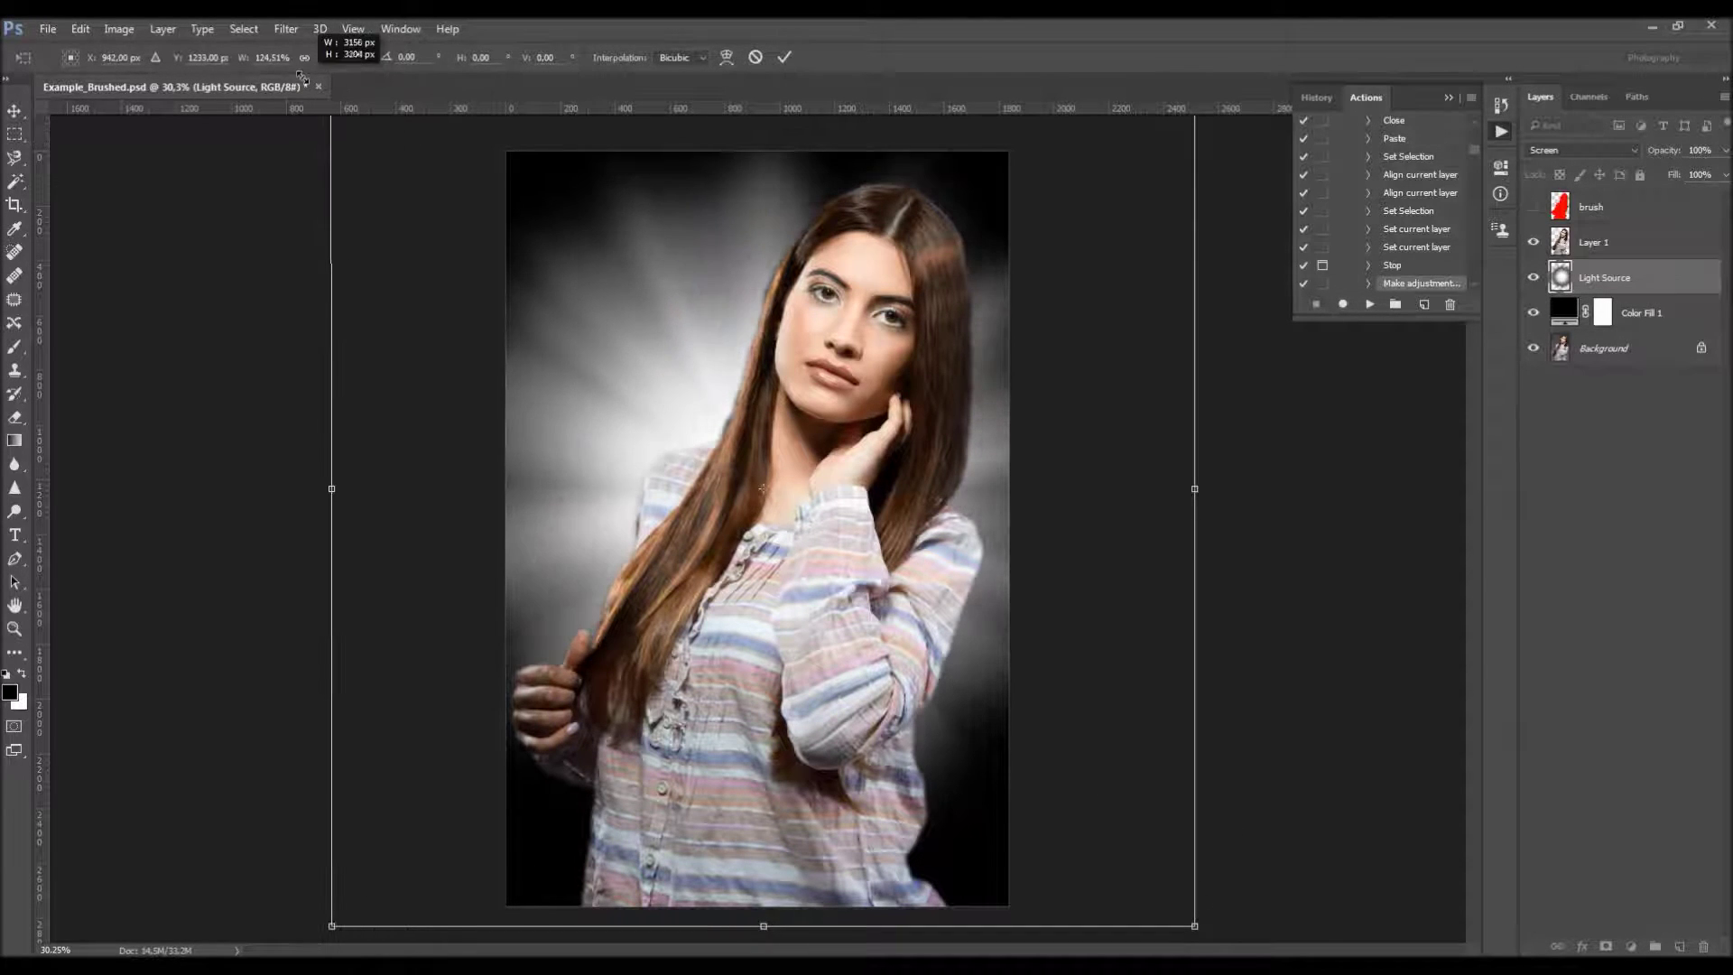
Reposition the enlarged light source behind the woman, trying it near her shoulder and around her upper body
left_click_drag(740, 456, 655, 309)
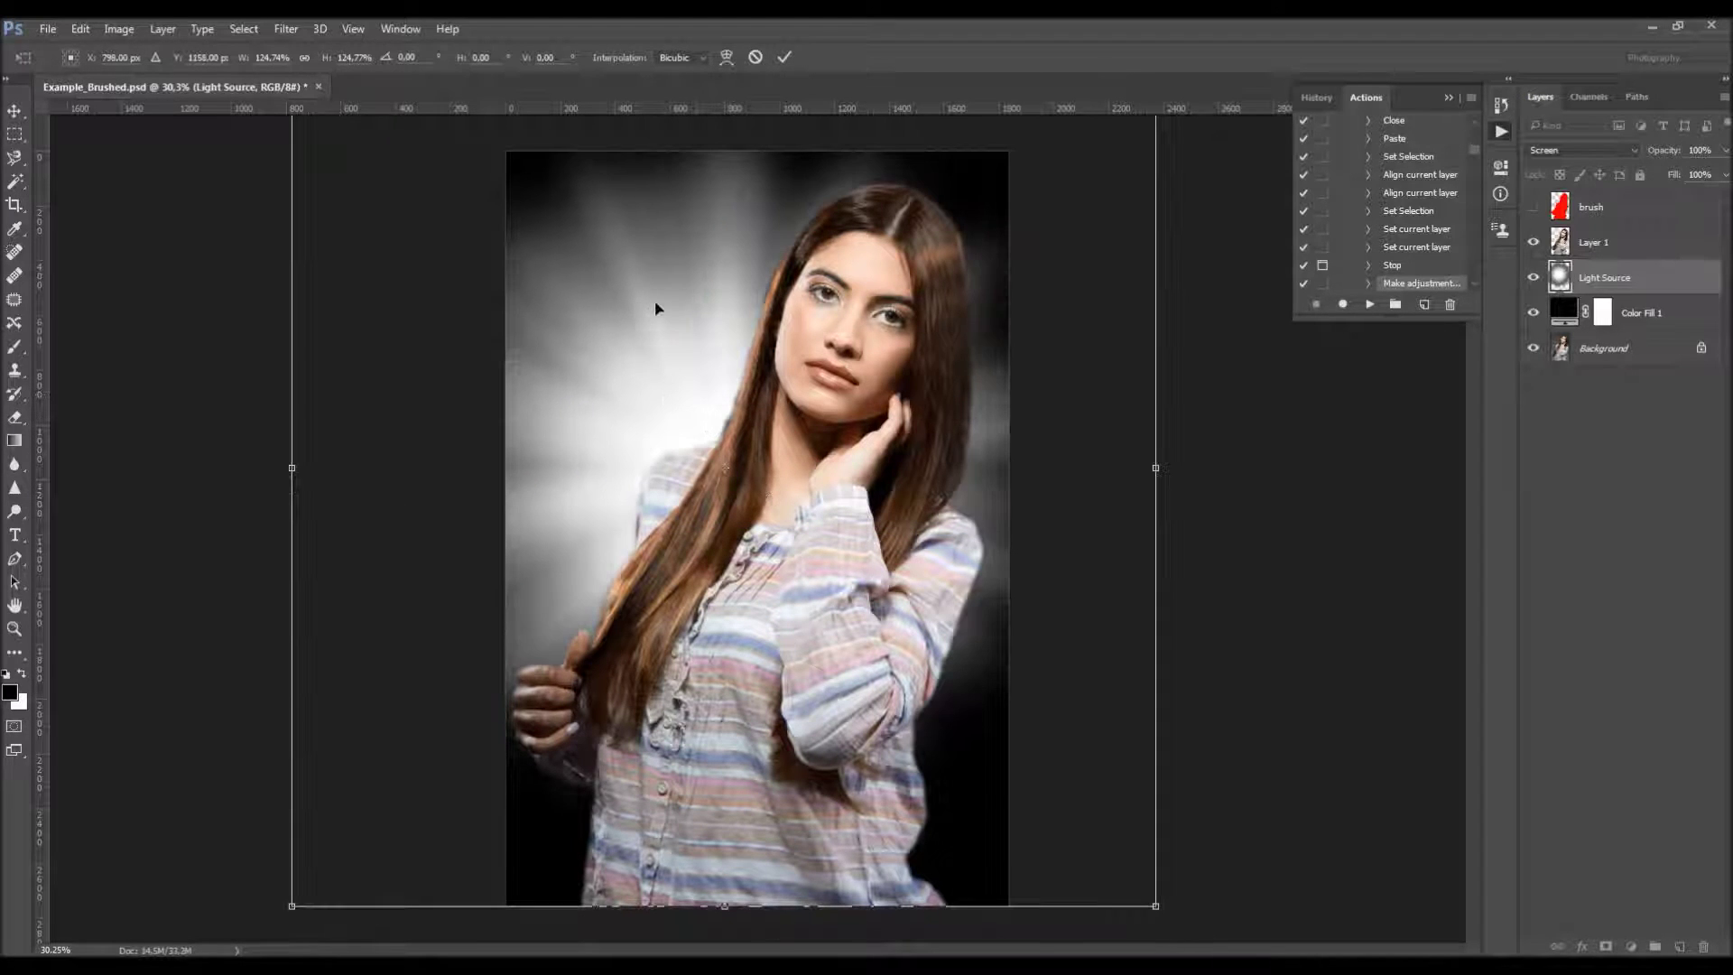
left_click_drag(681, 402, 769, 472)
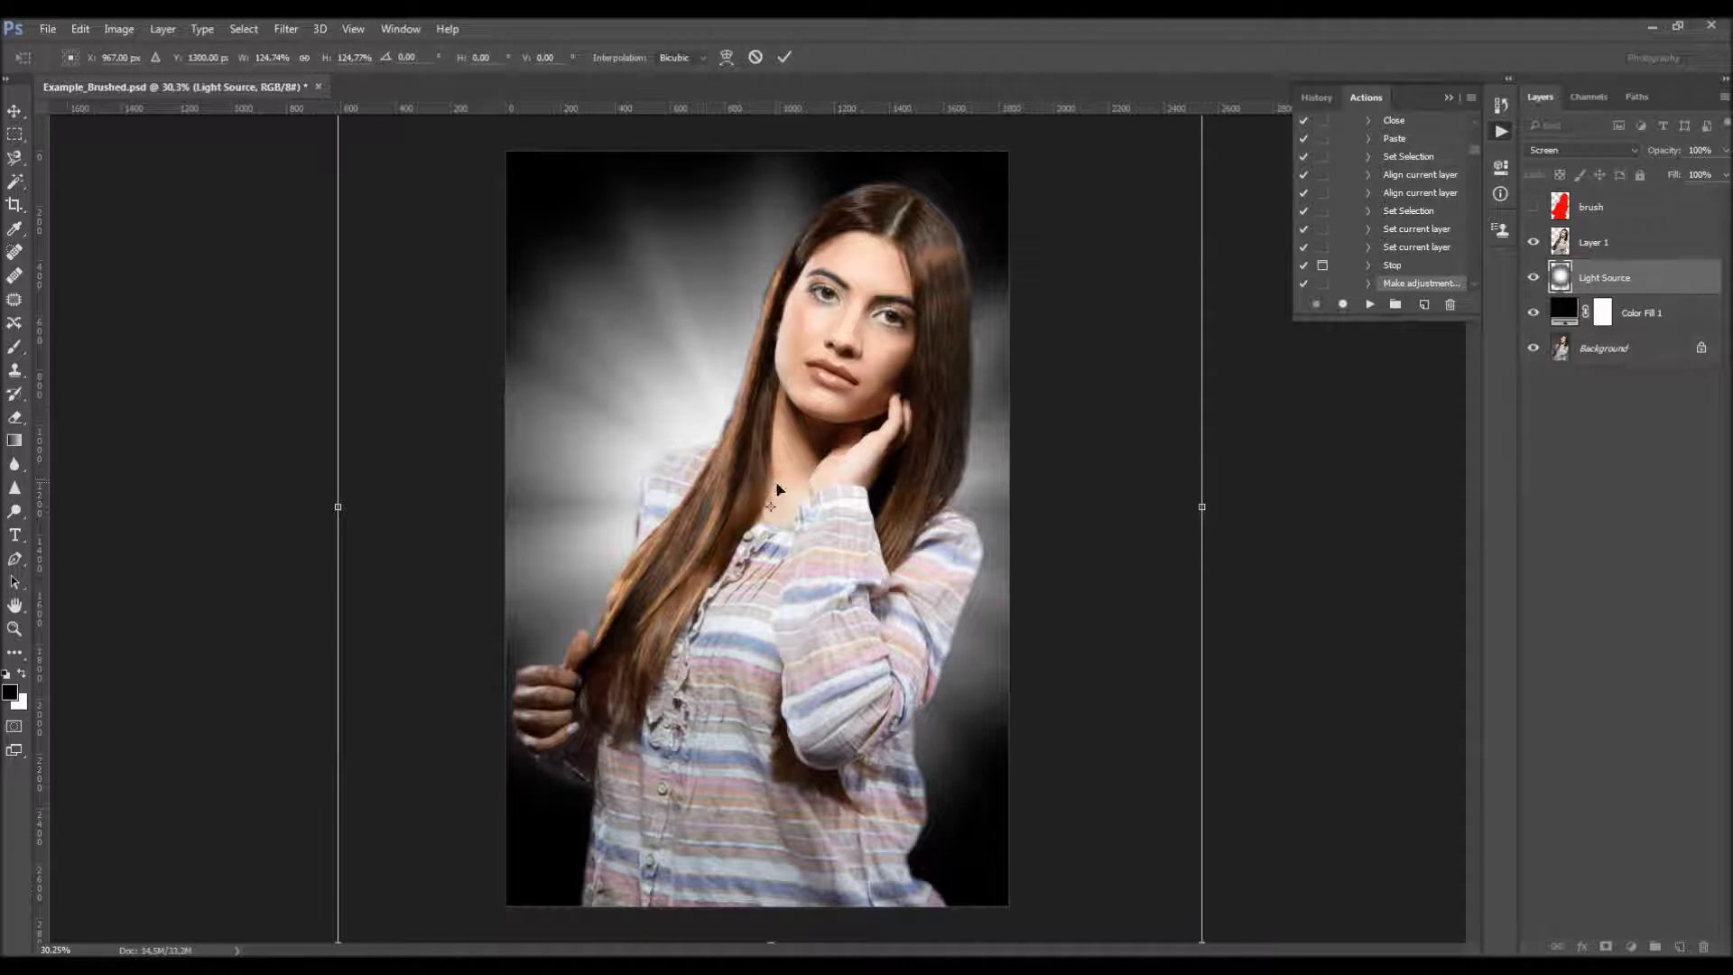
left_click_drag(776, 489, 794, 425)
Enlarge the light source to about 131%, place it behind the woman's chest, and apply the transform
scroll(754, 531, "down", 1)
mouse_move(398, 127)
left_mouse_down()
mouse_move(415, 166)
mouse_move(384, 141)
left_mouse_up()
left_click_drag(1058, 826, 1161, 928)
mouse_move(767, 539)
left_mouse_down()
mouse_move(799, 532)
mouse_move(789, 557)
left_mouse_up()
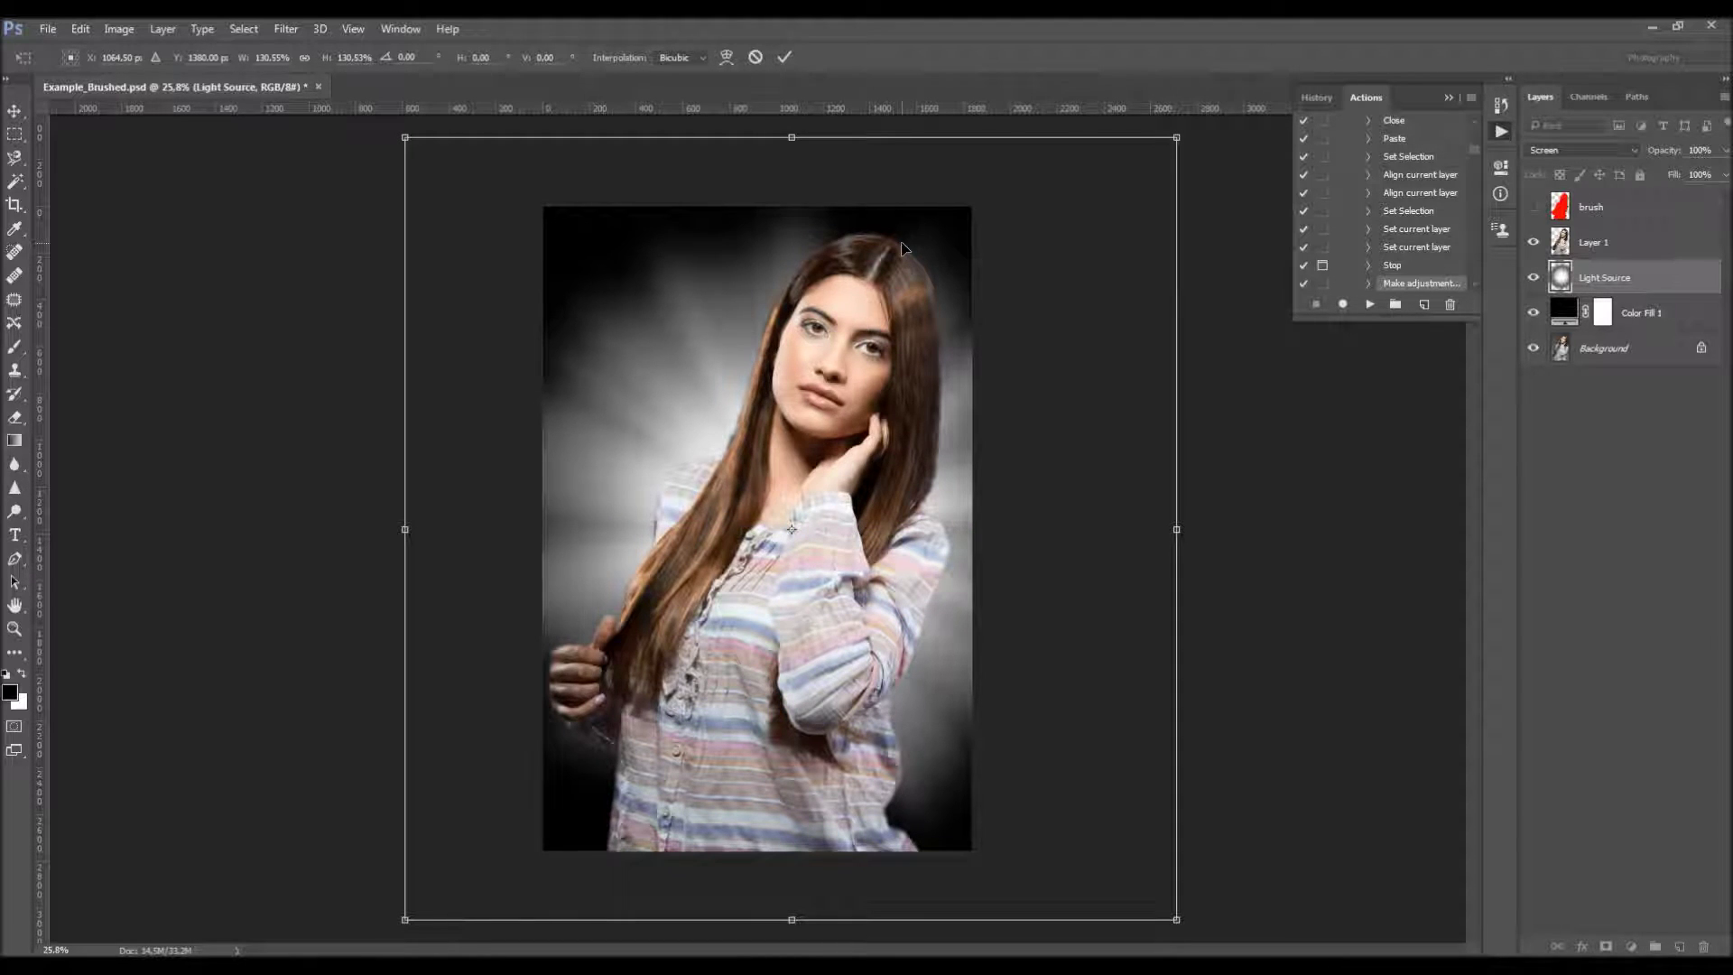
key("Return")
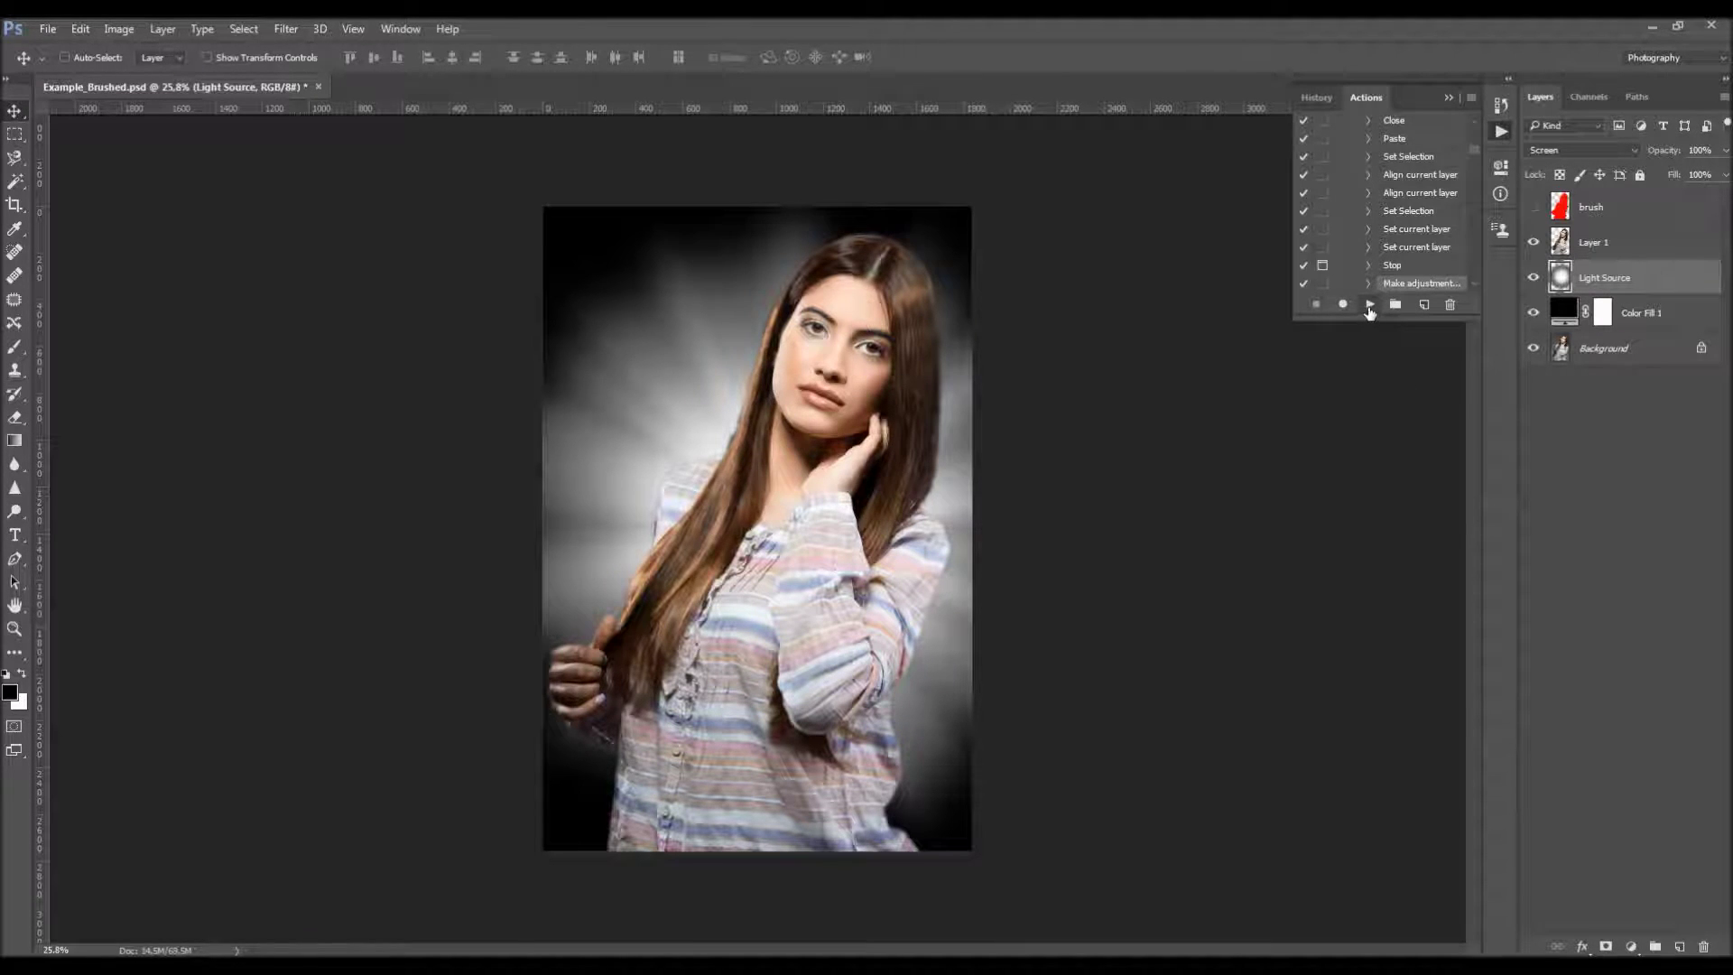
Resume the Starburst action and stop at its message about setting the light source colour
left_click(1369, 305)
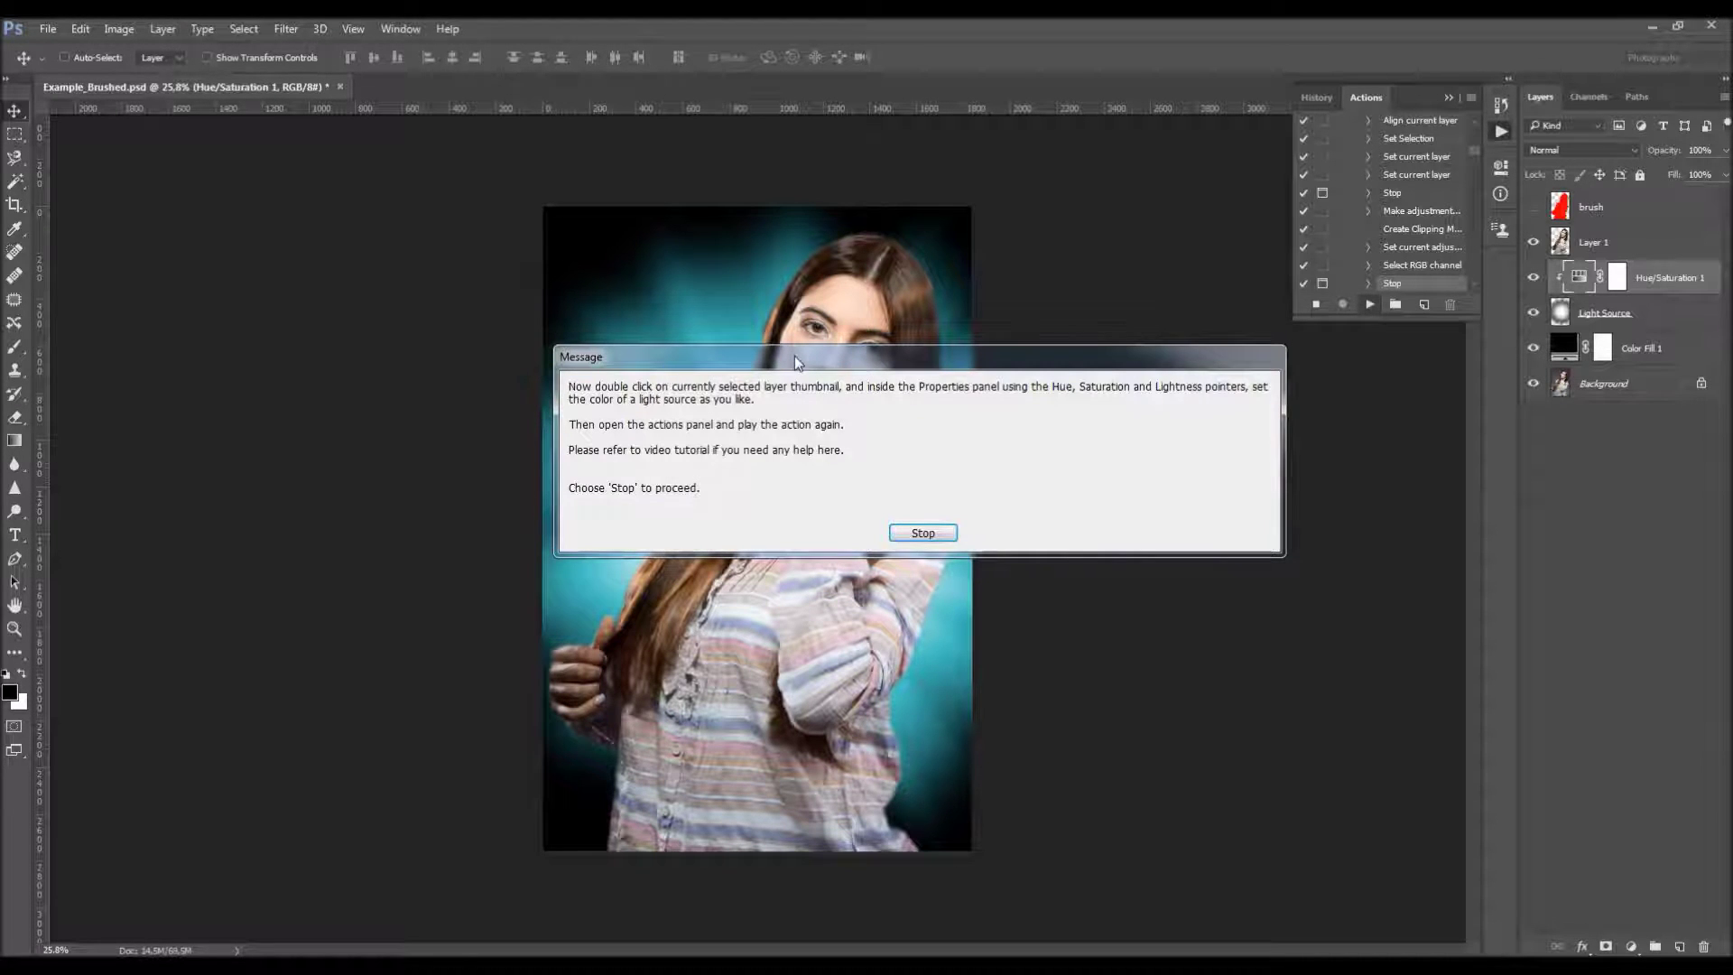
left_click_drag(794, 356, 800, 335)
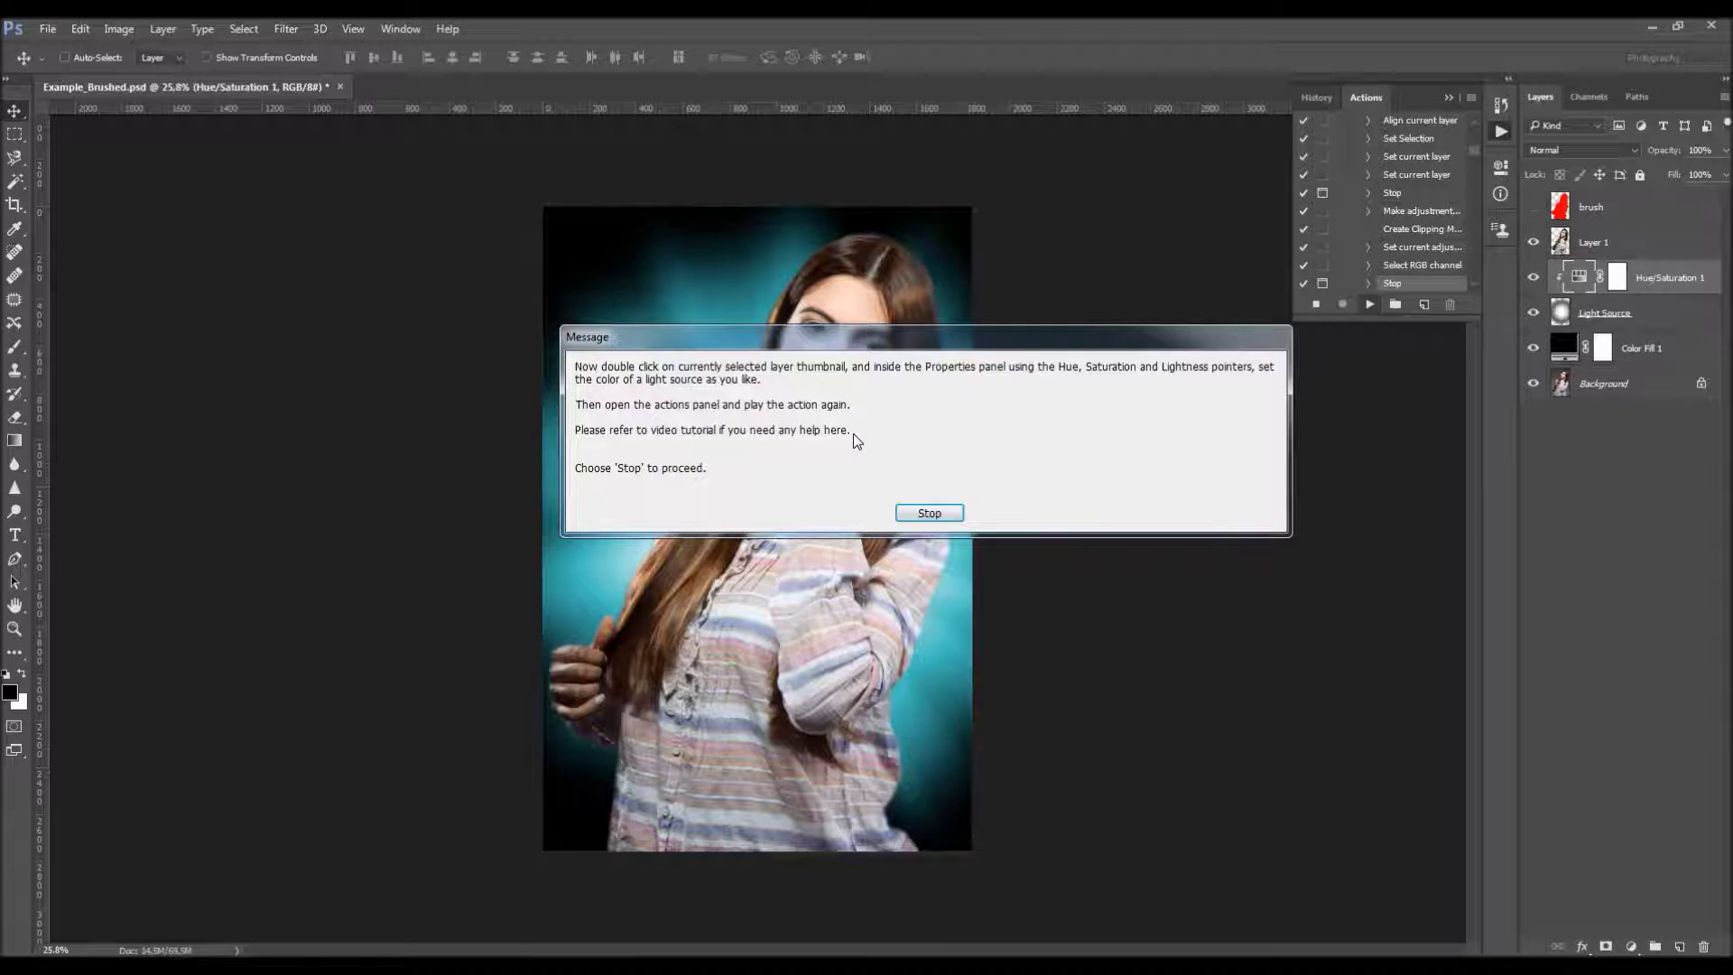
left_click(930, 514)
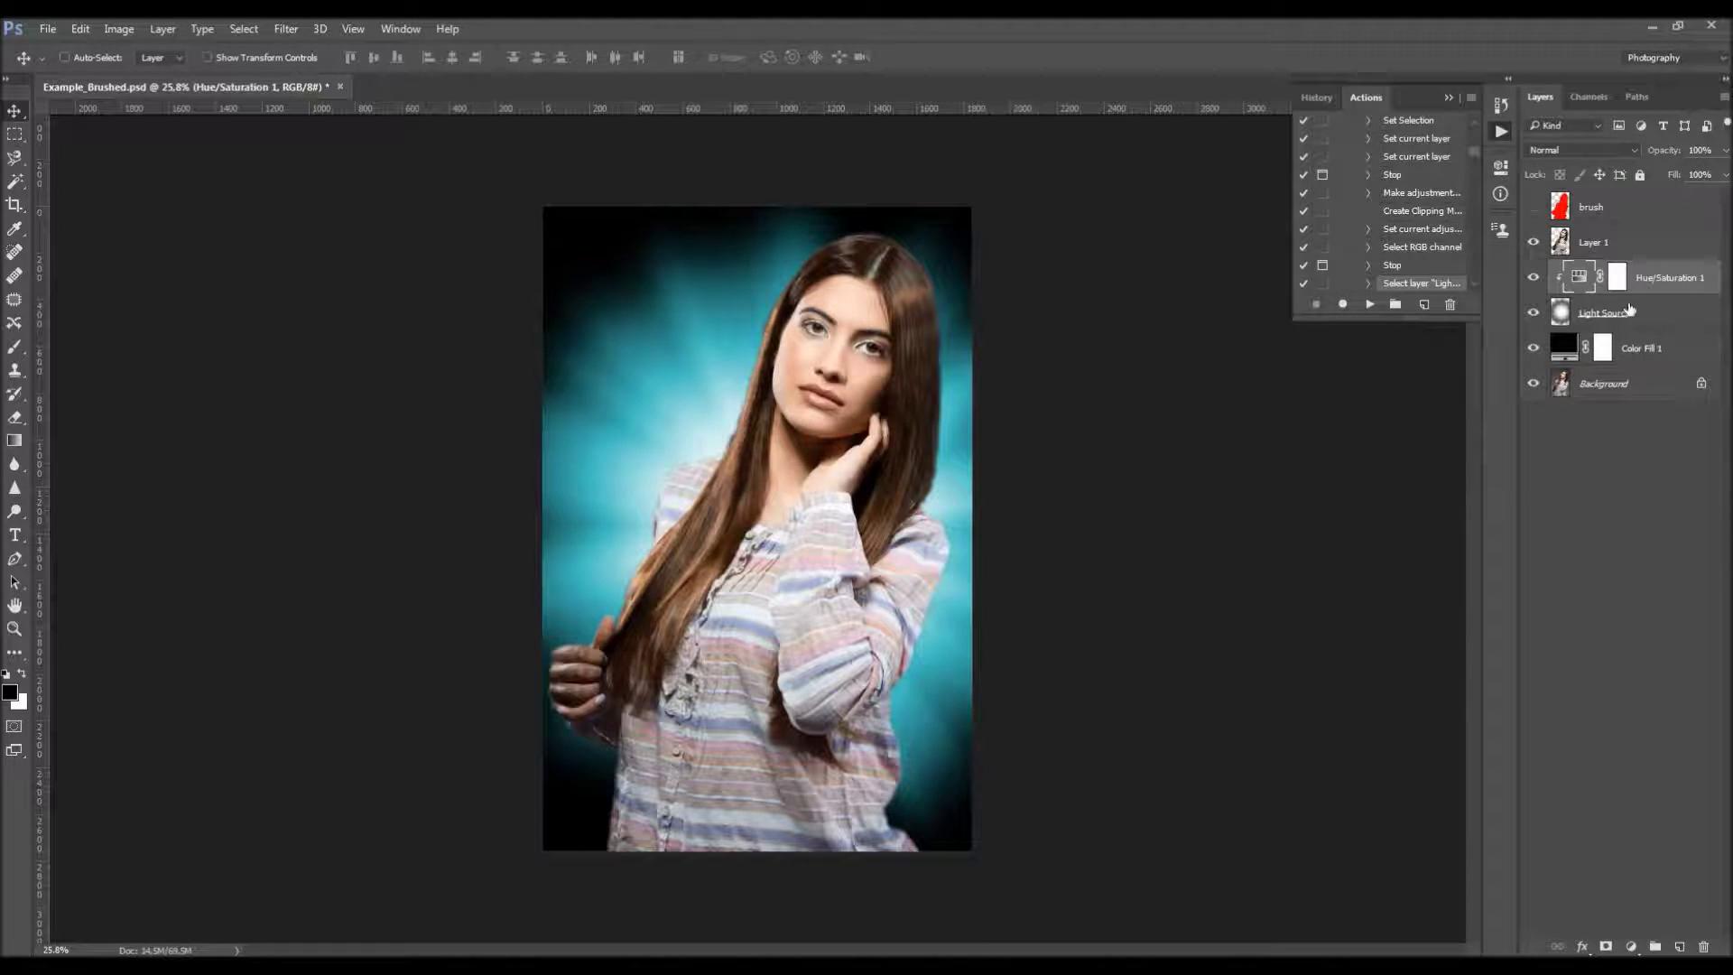
In the Hue/Saturation 1 adjustment, try hue 123, saturation 45 and lightness -2, reset them, and shift the hue to orange
double_click(1578, 277)
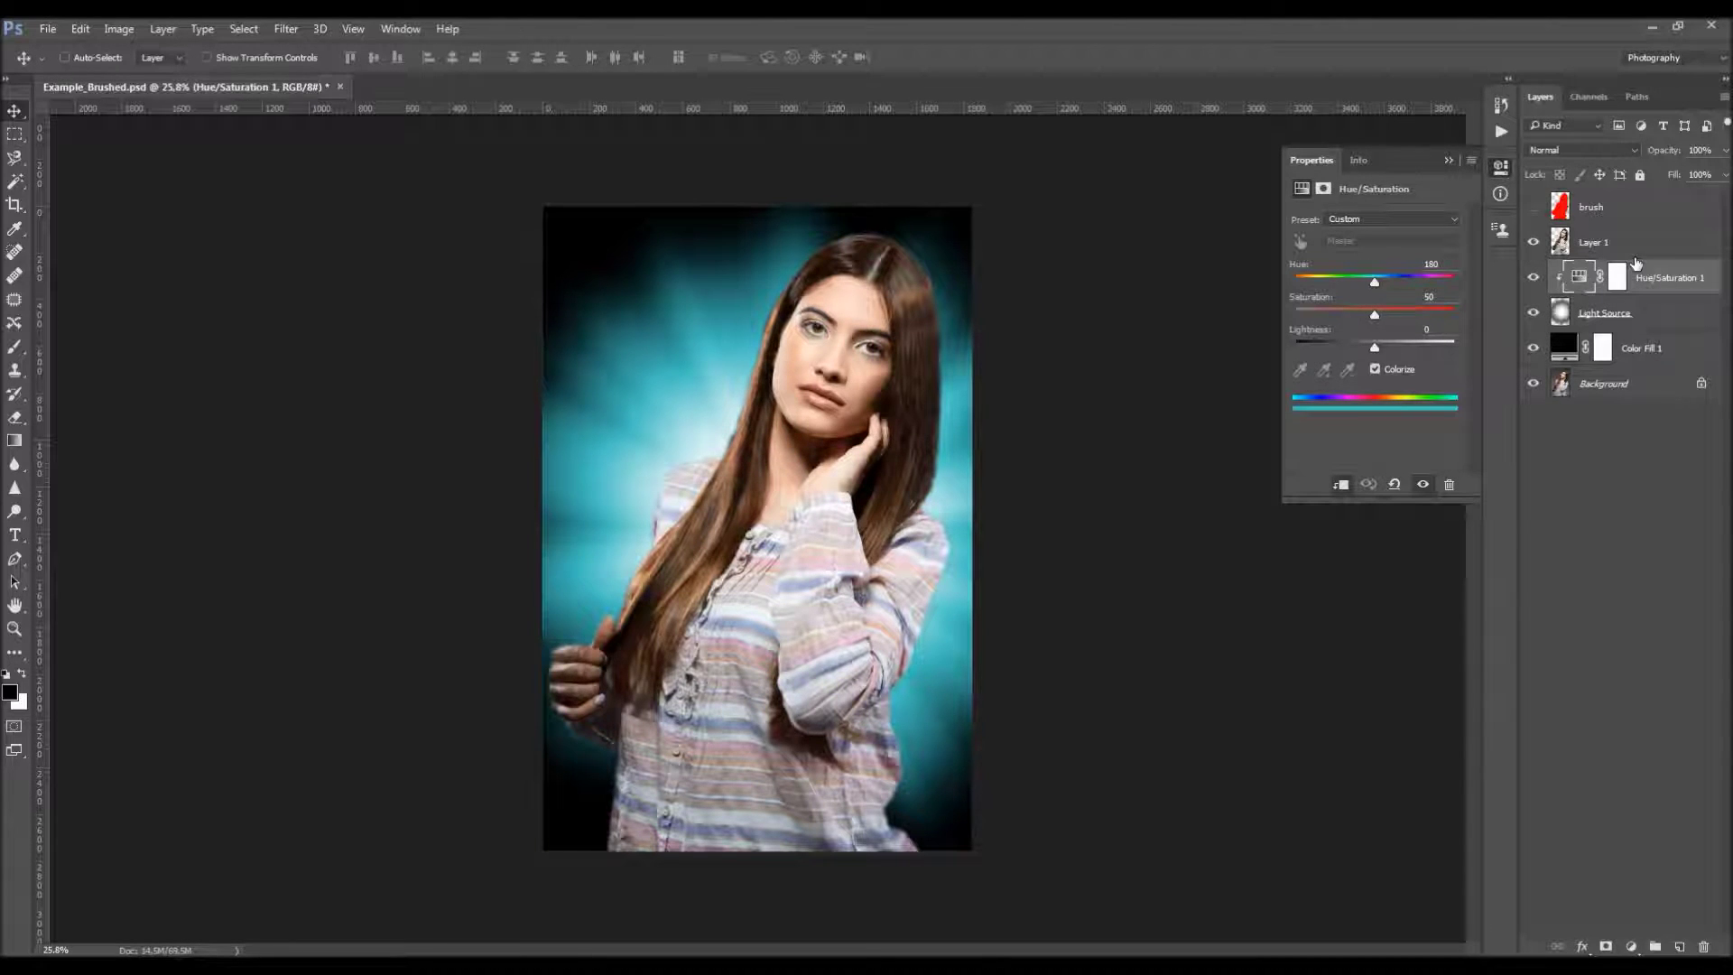
left_click_drag(1378, 282, 1373, 350)
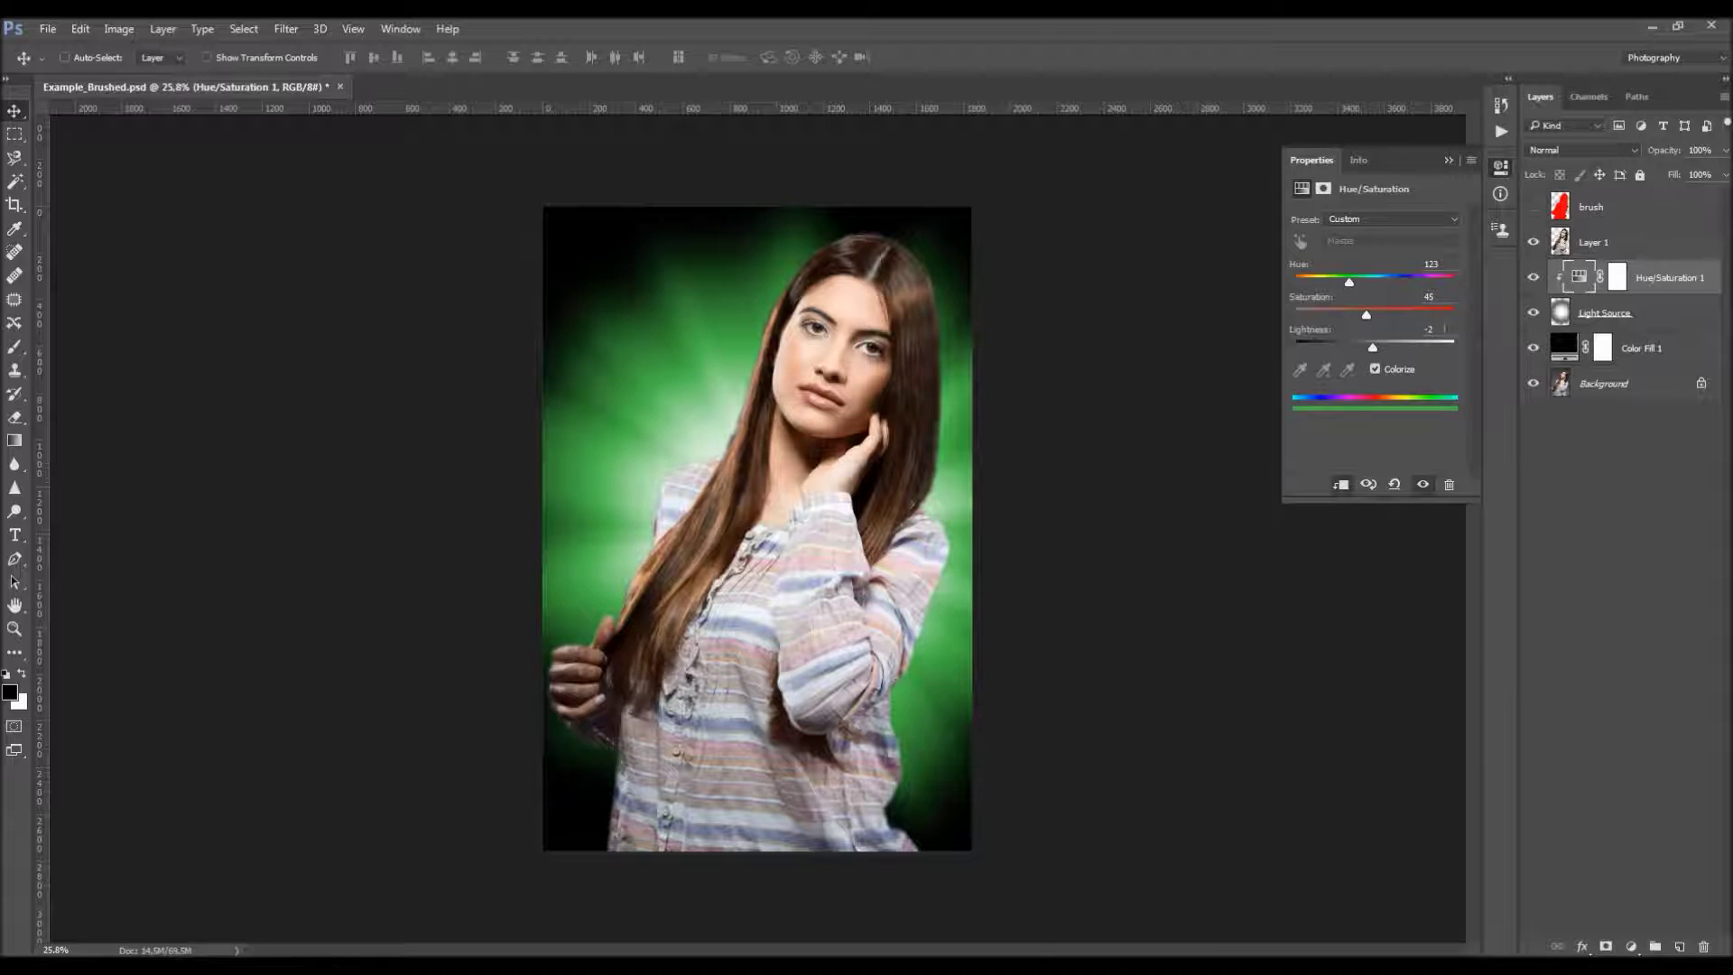
left_click(1394, 485)
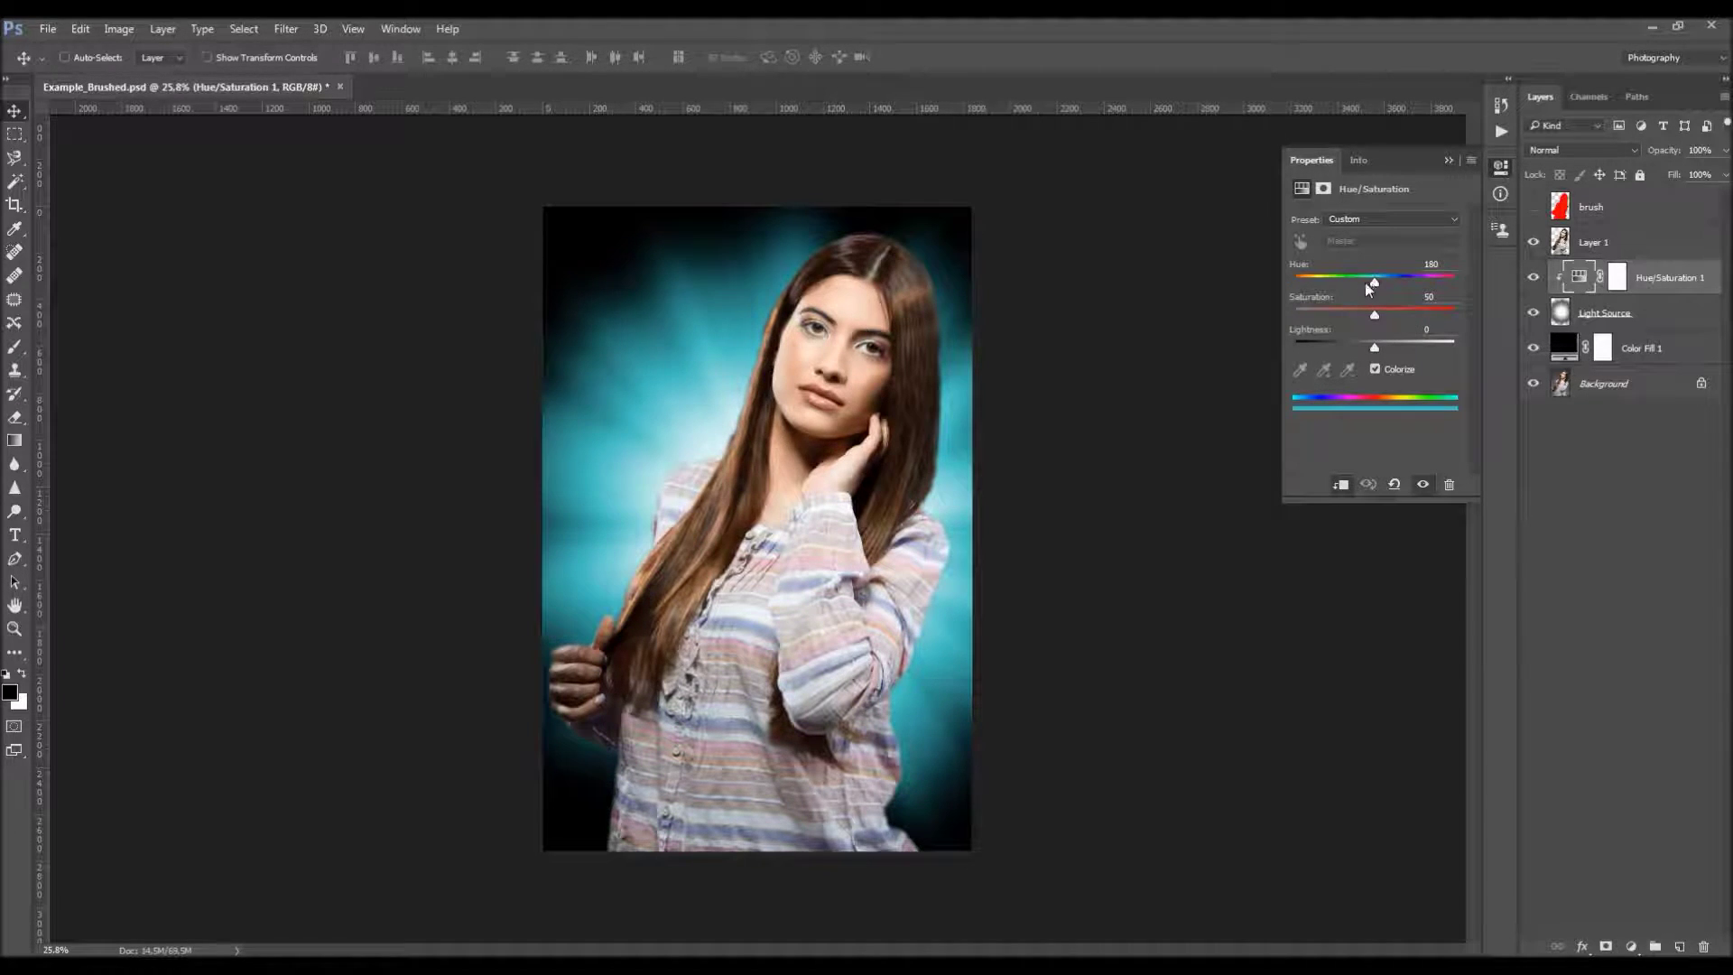
left_click_drag(1368, 284, 1307, 284)
Resume the Starburst action to generate the final effect layers with the orange light source
left_click(1499, 133)
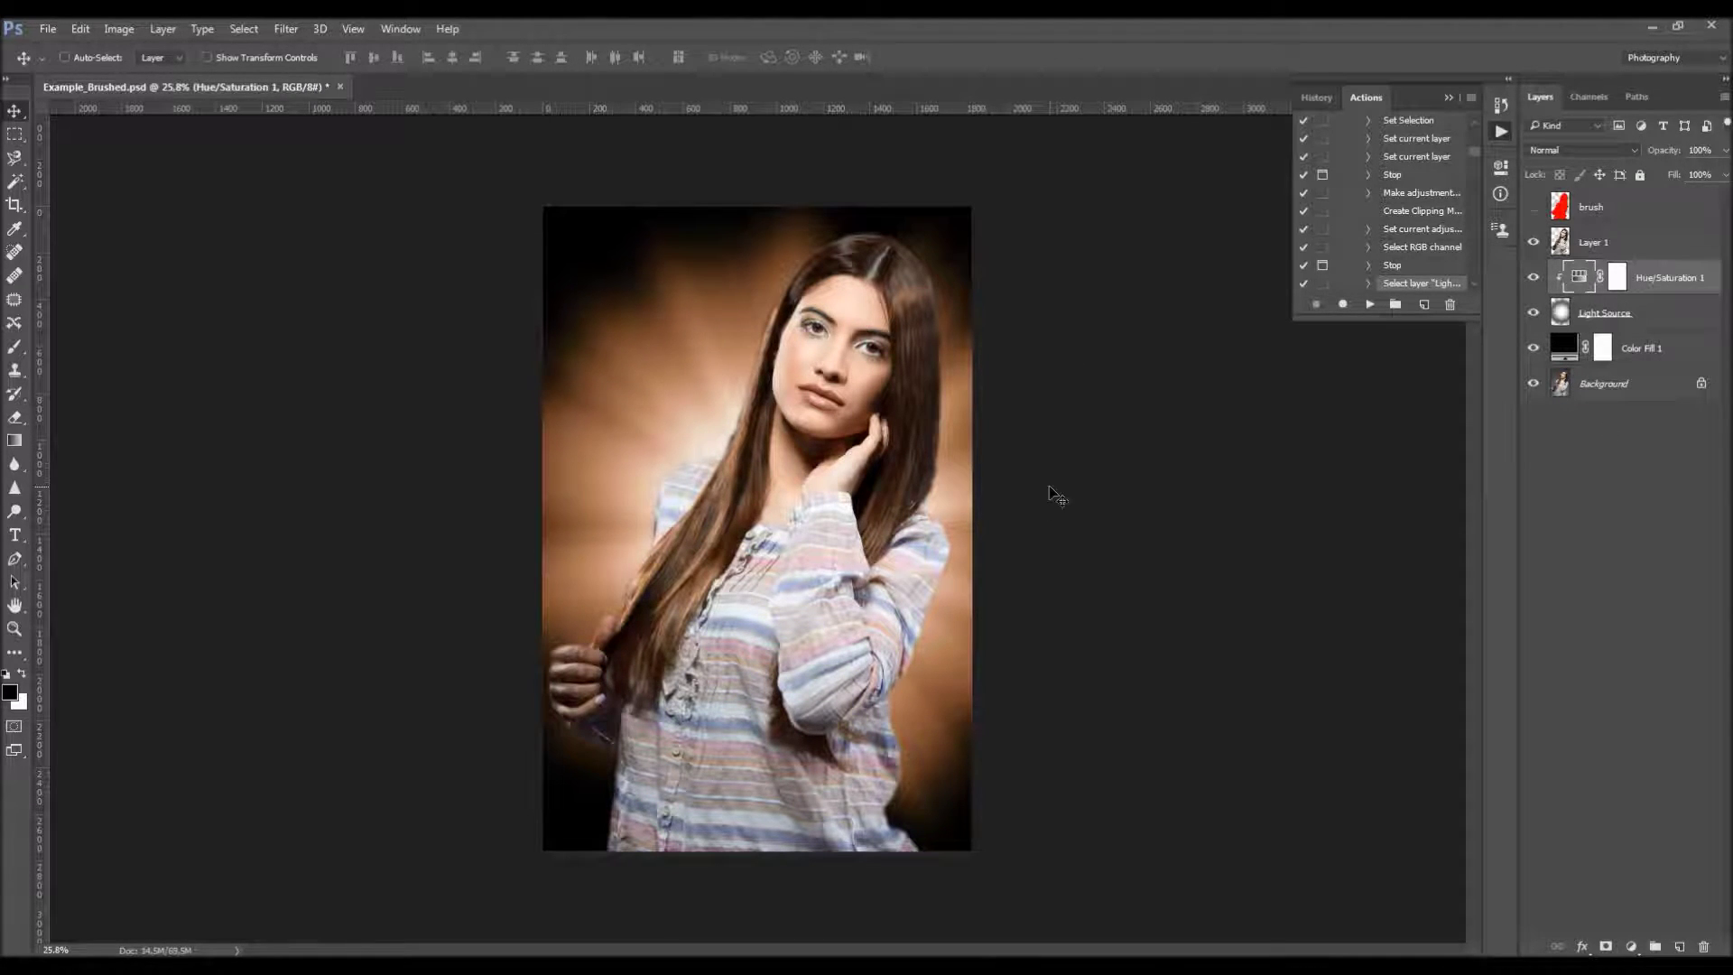
left_click(1370, 304)
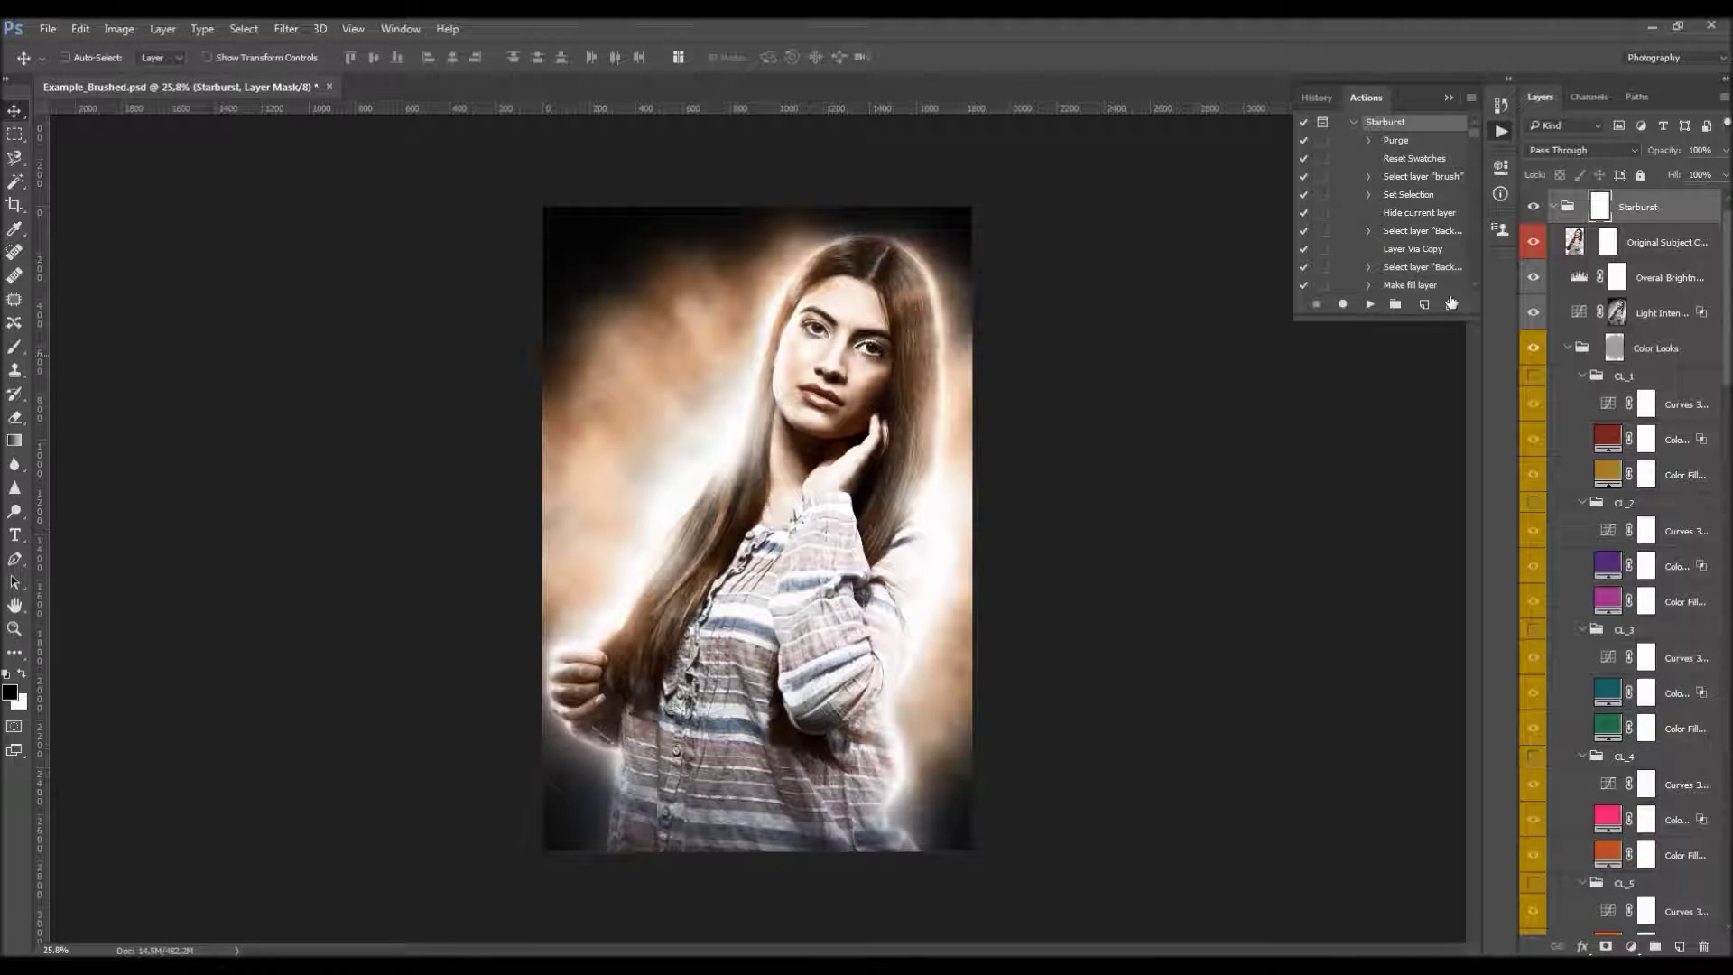
Collapse the Actions panel and widen the Layers panel so the full layer names fit
left_click(1448, 98)
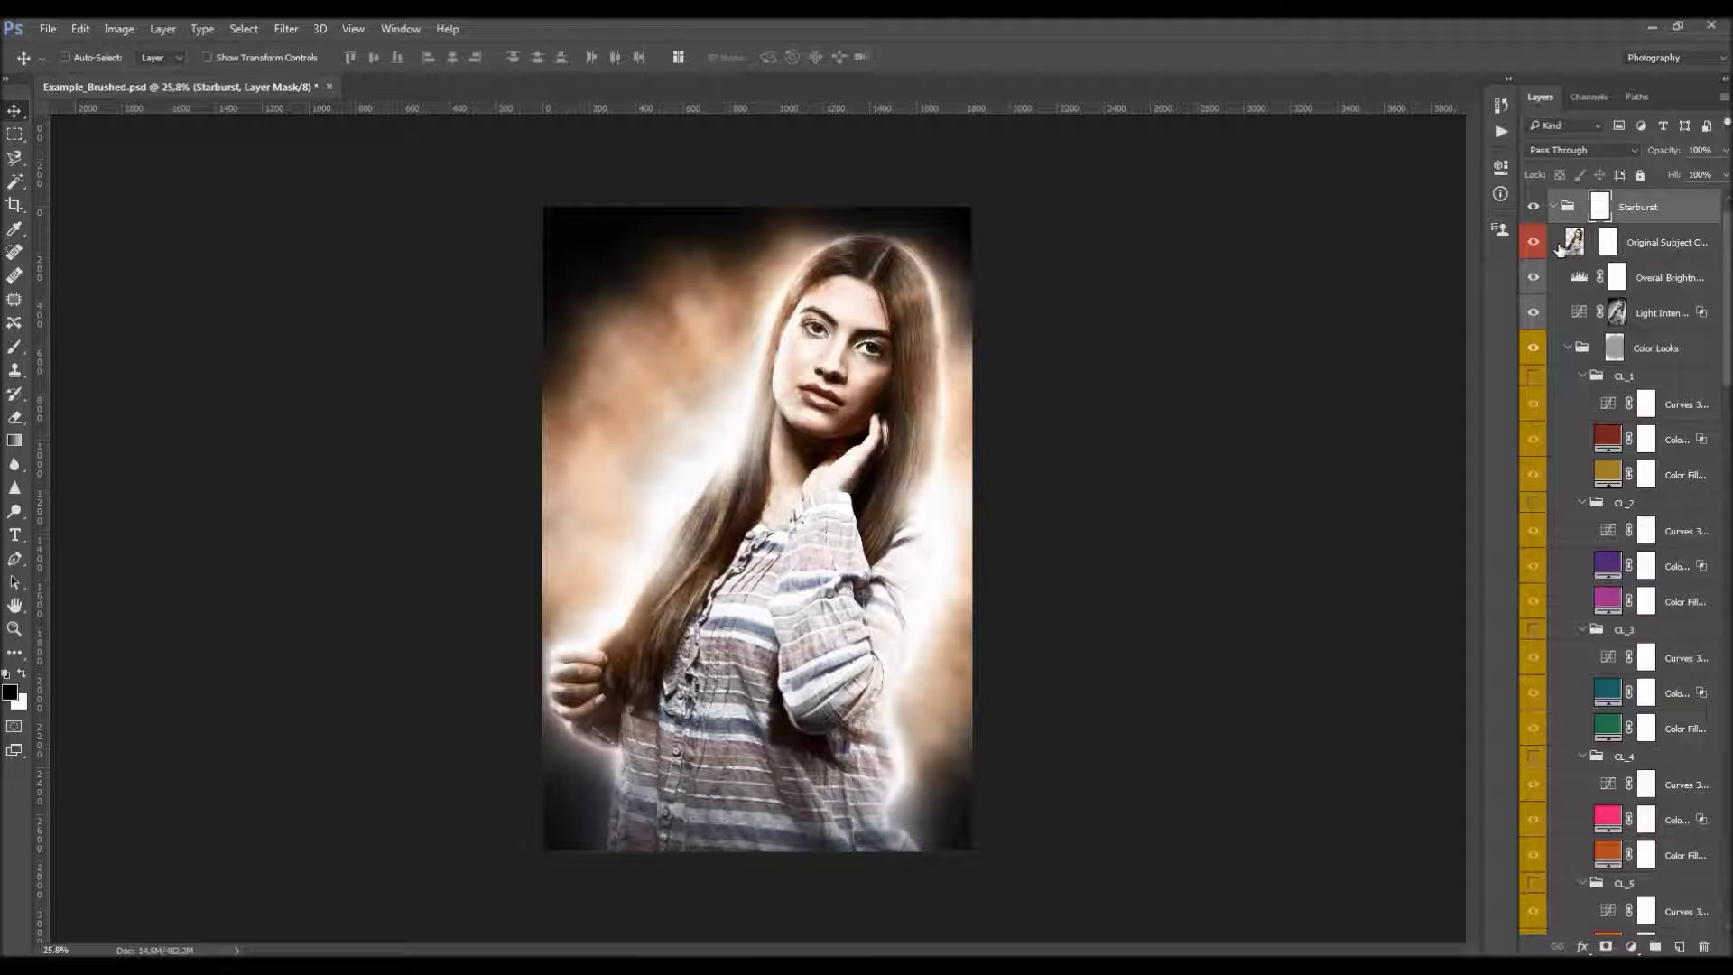
left_click_drag(1516, 254, 1453, 255)
mouse_move(1728, 230)
left_mouse_down()
mouse_move(1728, 559)
mouse_move(1729, 204)
left_mouse_up()
Collapse the Starburst group together with all of its nested layer groups
key("ctrl")
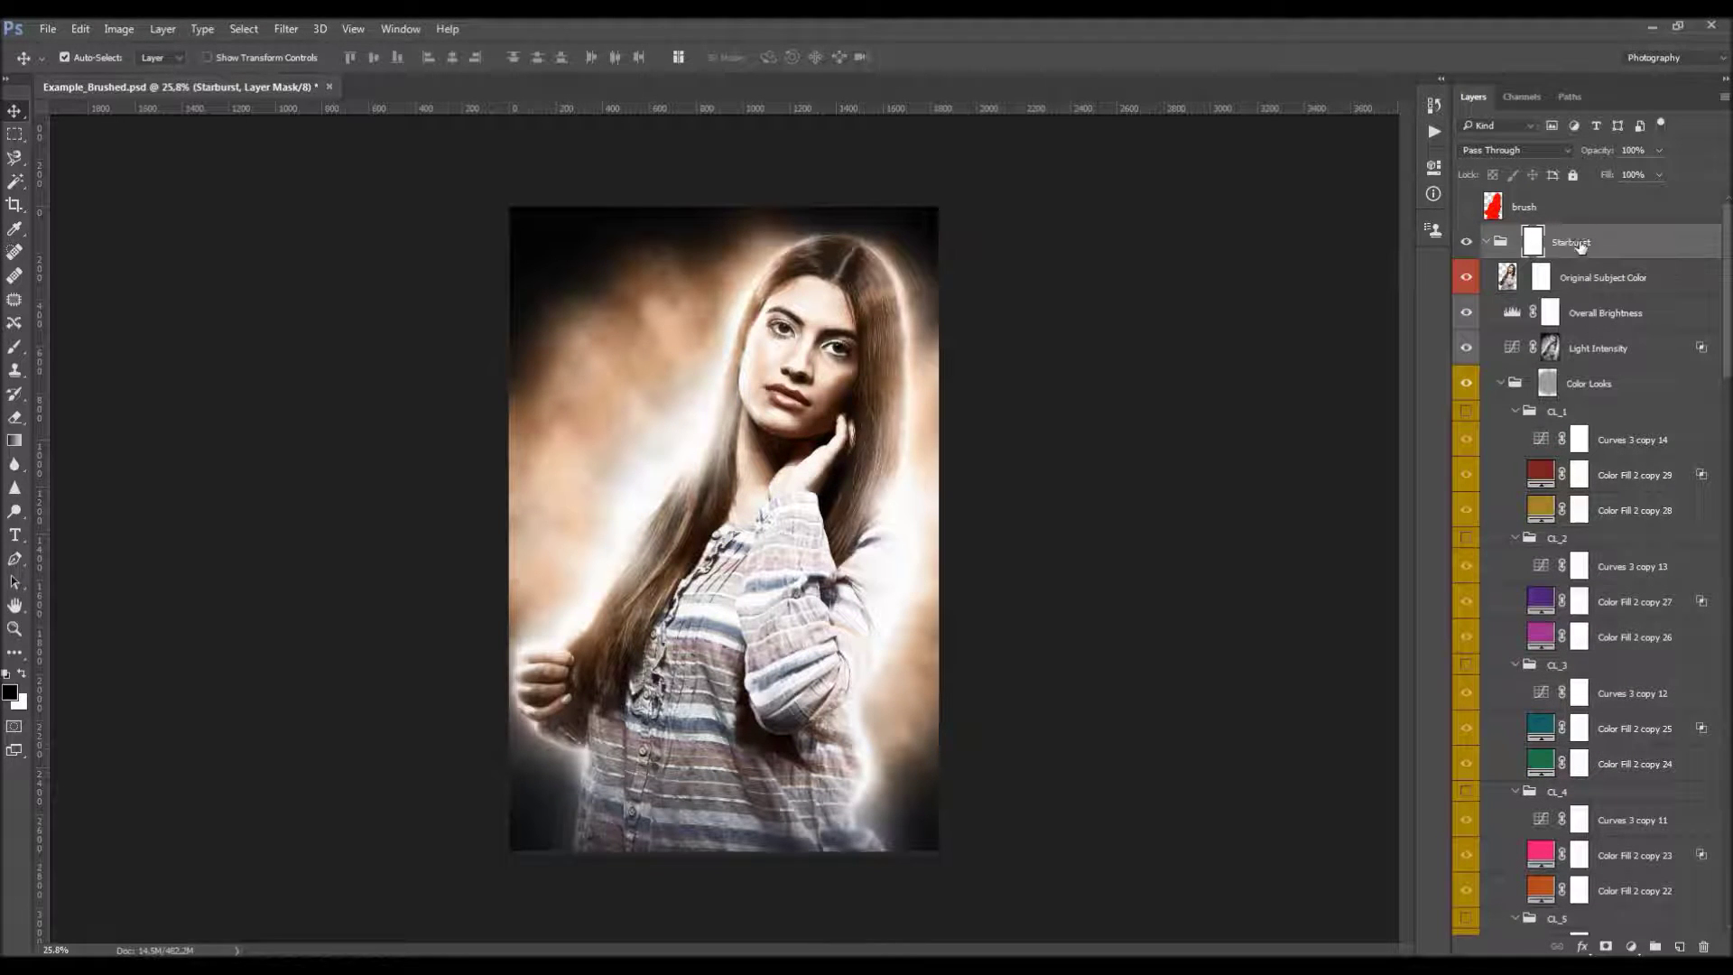
left_click(1489, 242)
left_click(1489, 242)
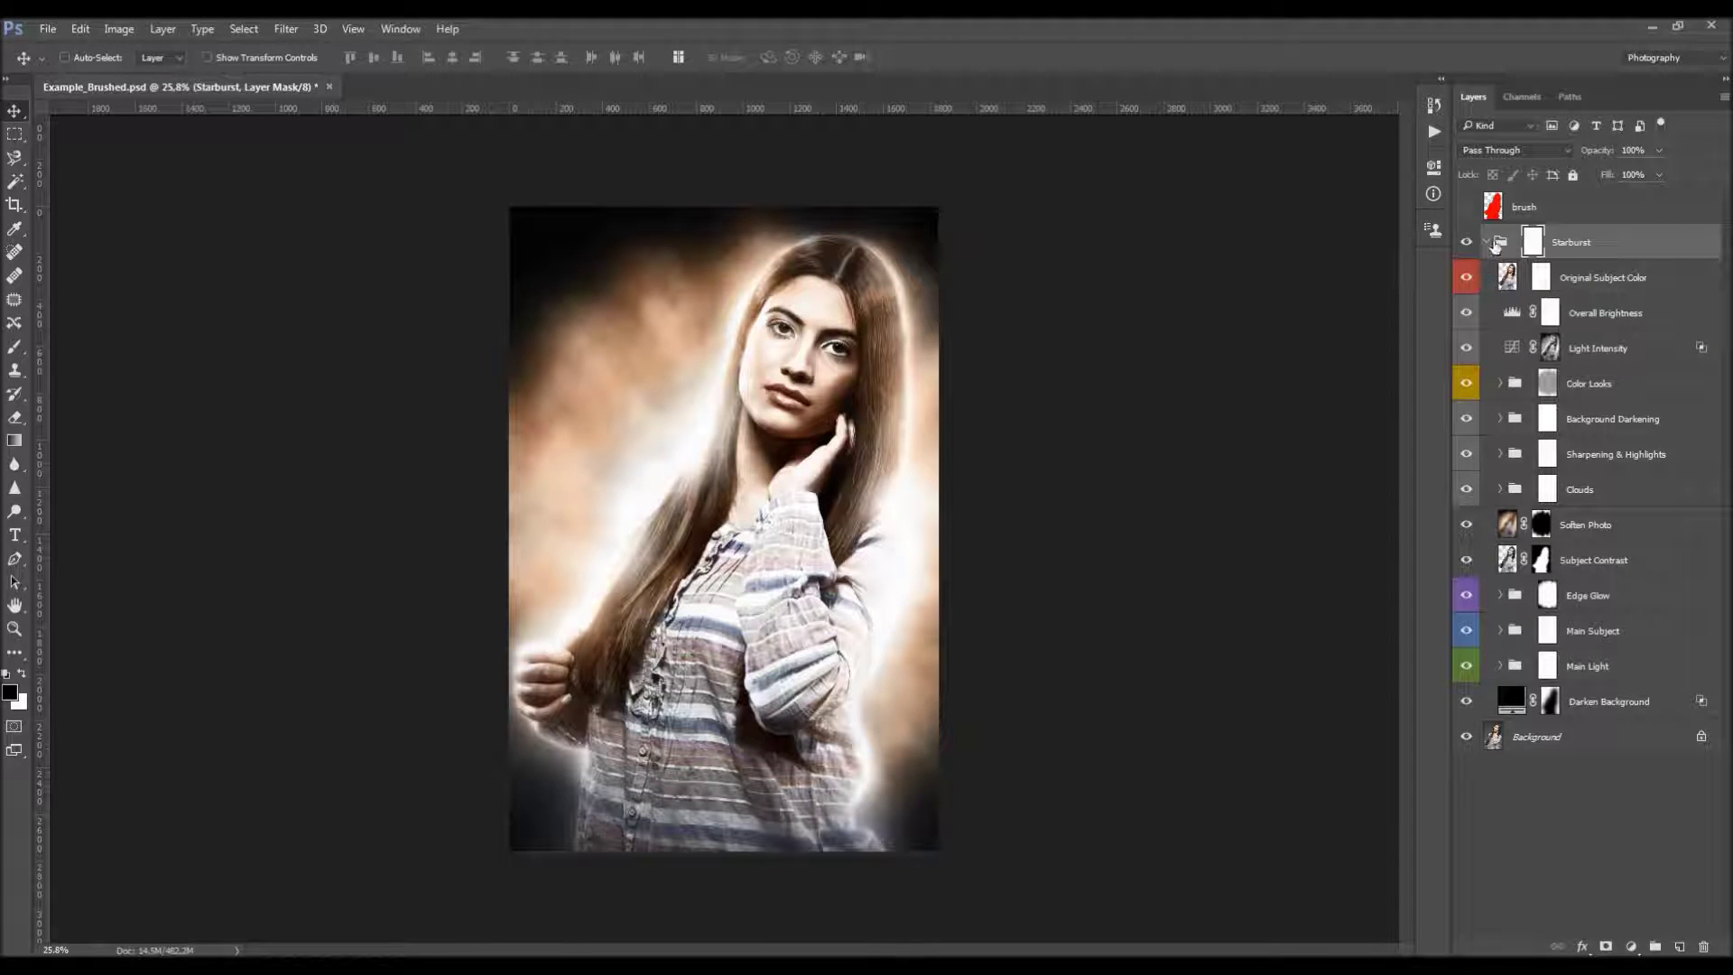
left_click(1495, 244)
Try showing the brush layer and deleting the Starburst group for another run of the action, then restore the original layer state
left_click(1526, 206)
left_click(1464, 206)
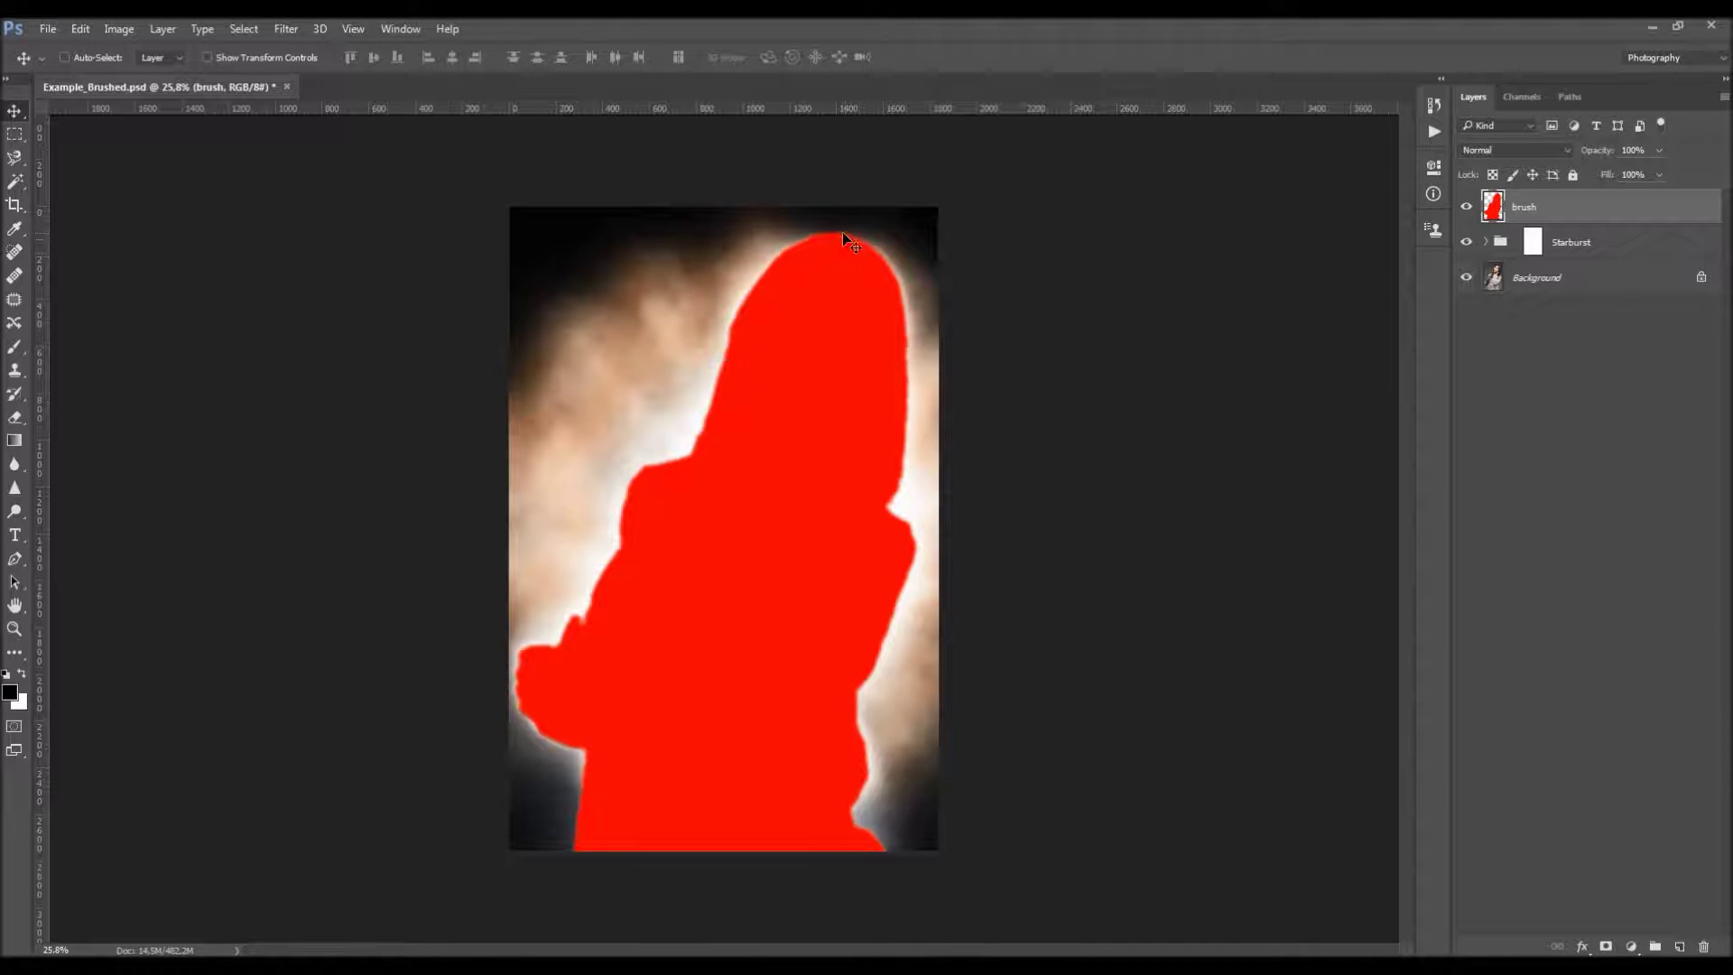
left_click(1579, 238)
key("Delete")
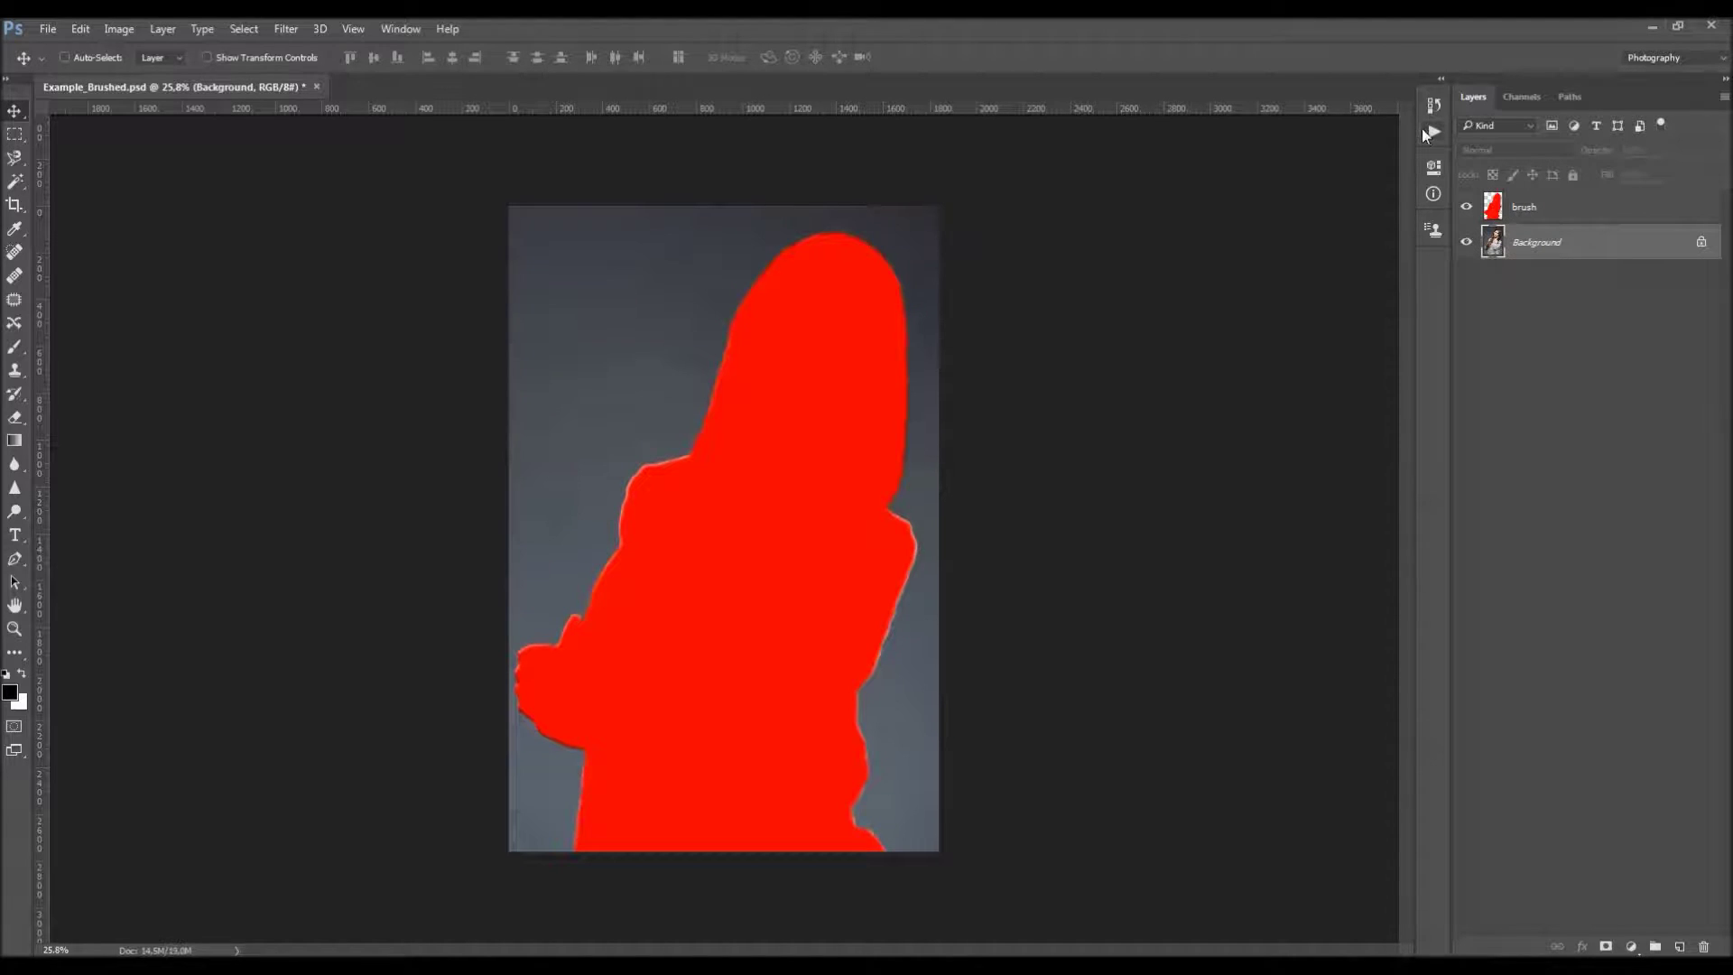
left_click(1432, 131)
left_click(1381, 98)
left_click(1466, 207)
Enlarge the view to about 31%, expand the Starburst group, and compare the photo with the whole effect off and on
key("z")
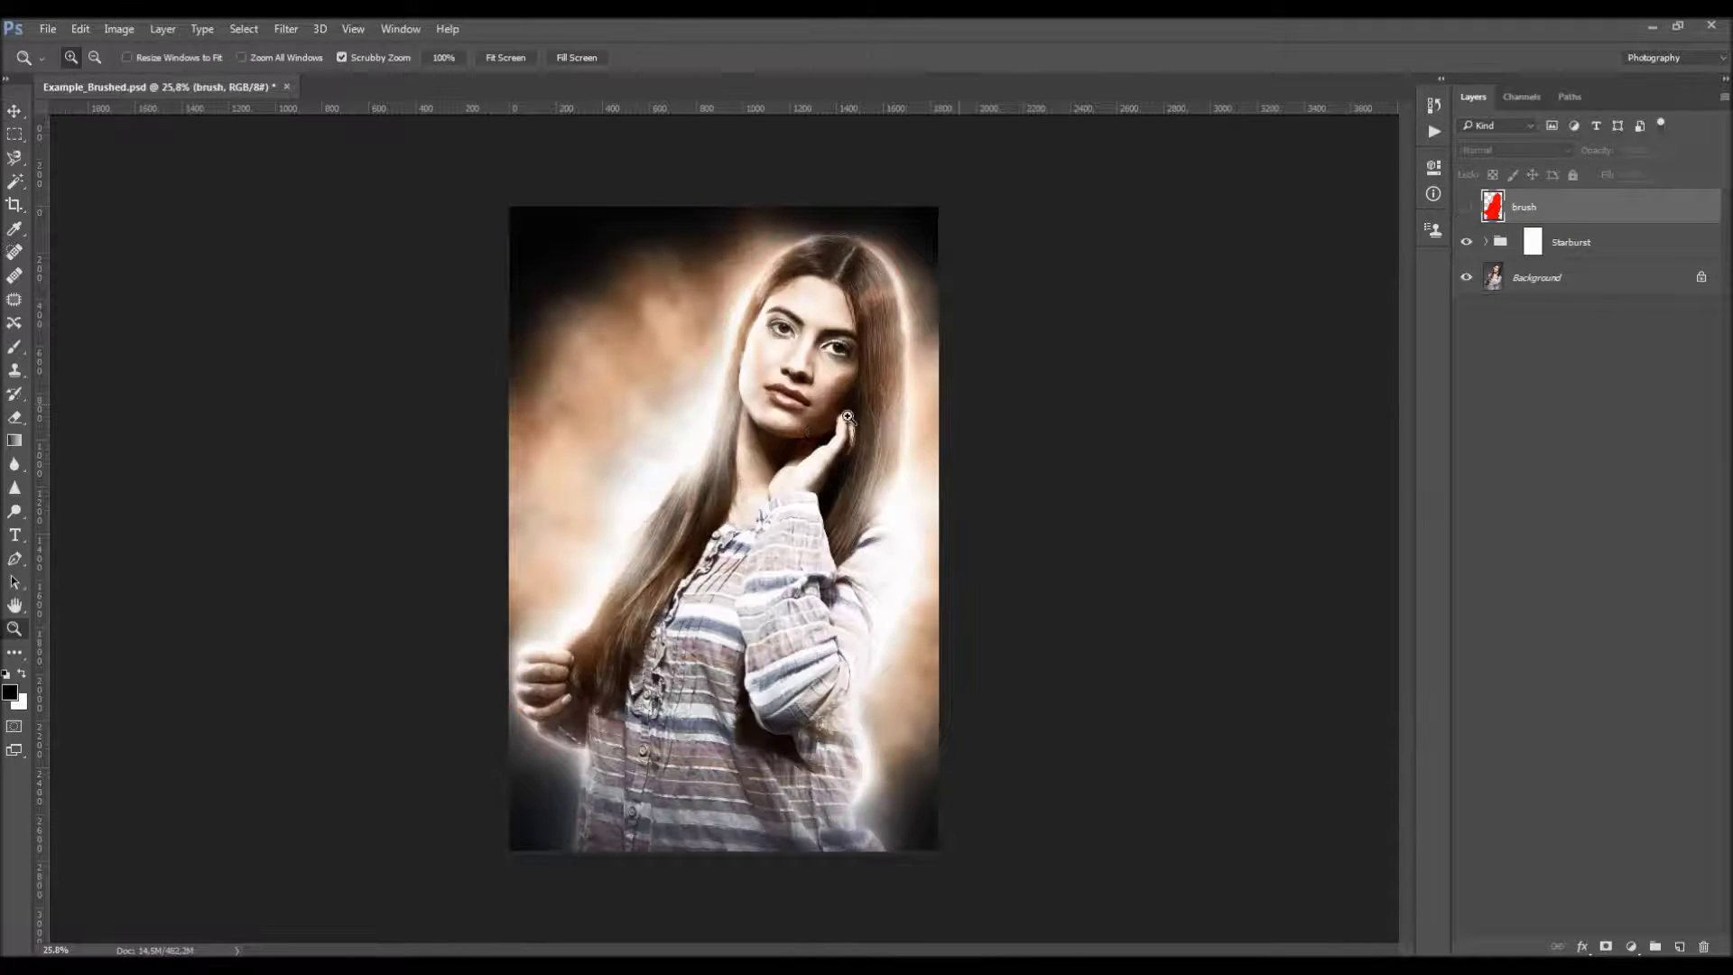
left_click_drag(844, 451, 871, 462)
key("v")
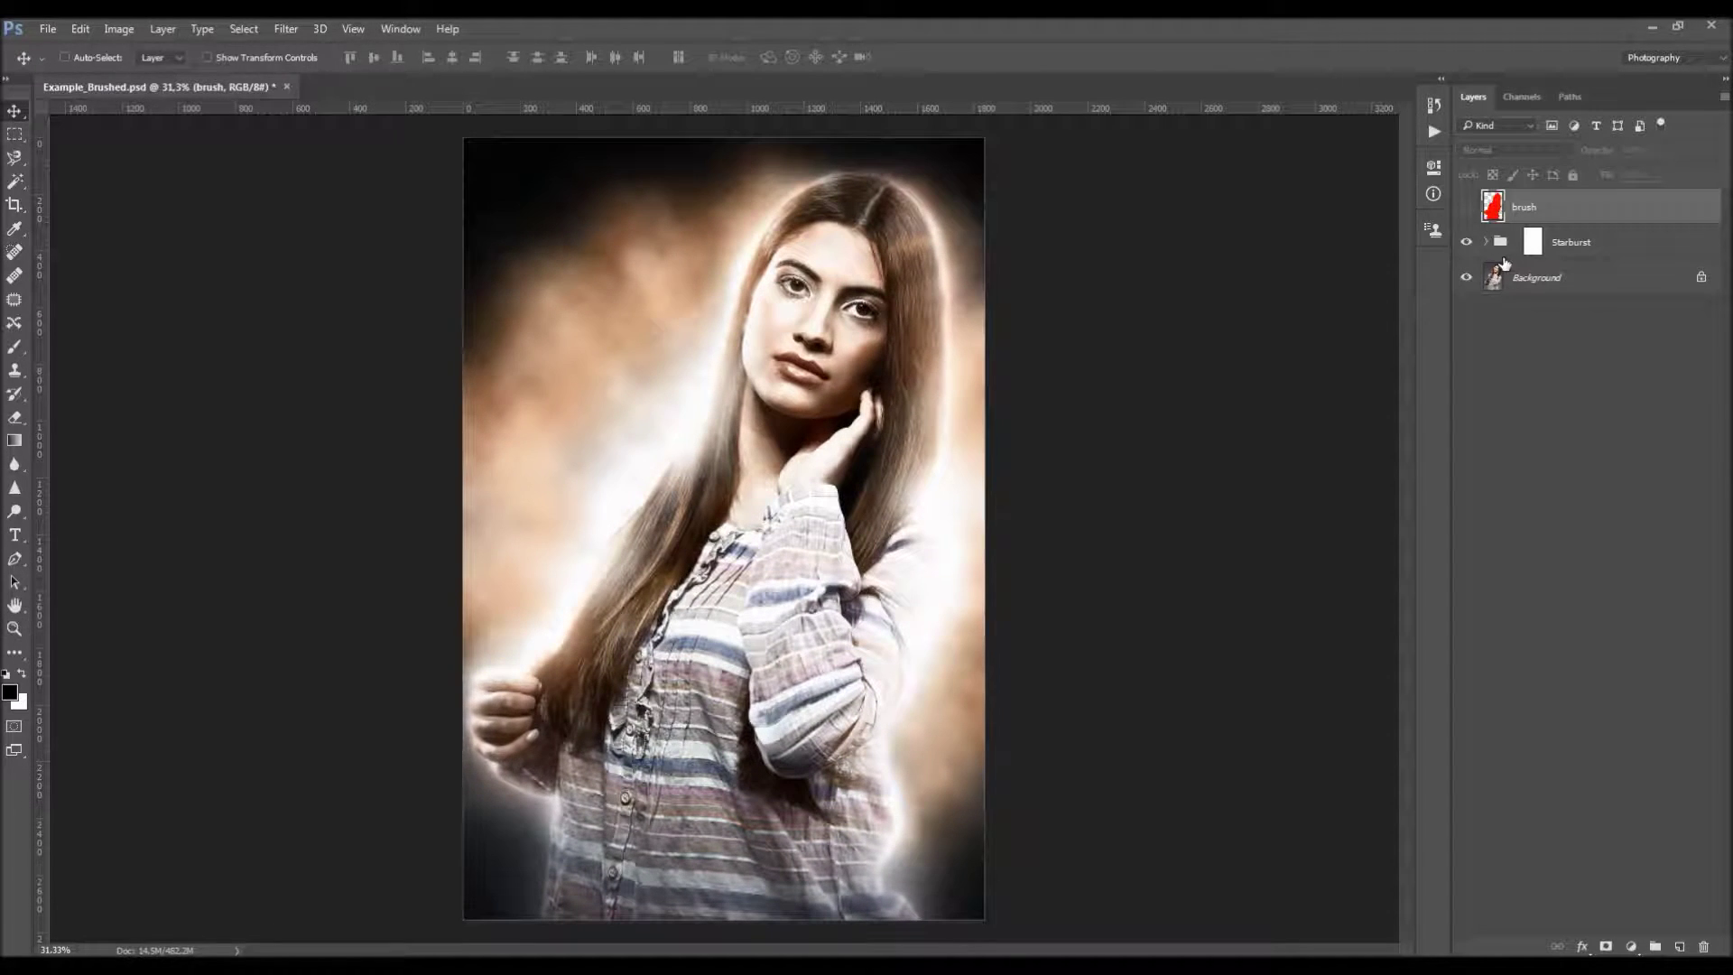
left_click(1485, 242)
left_click(1624, 277)
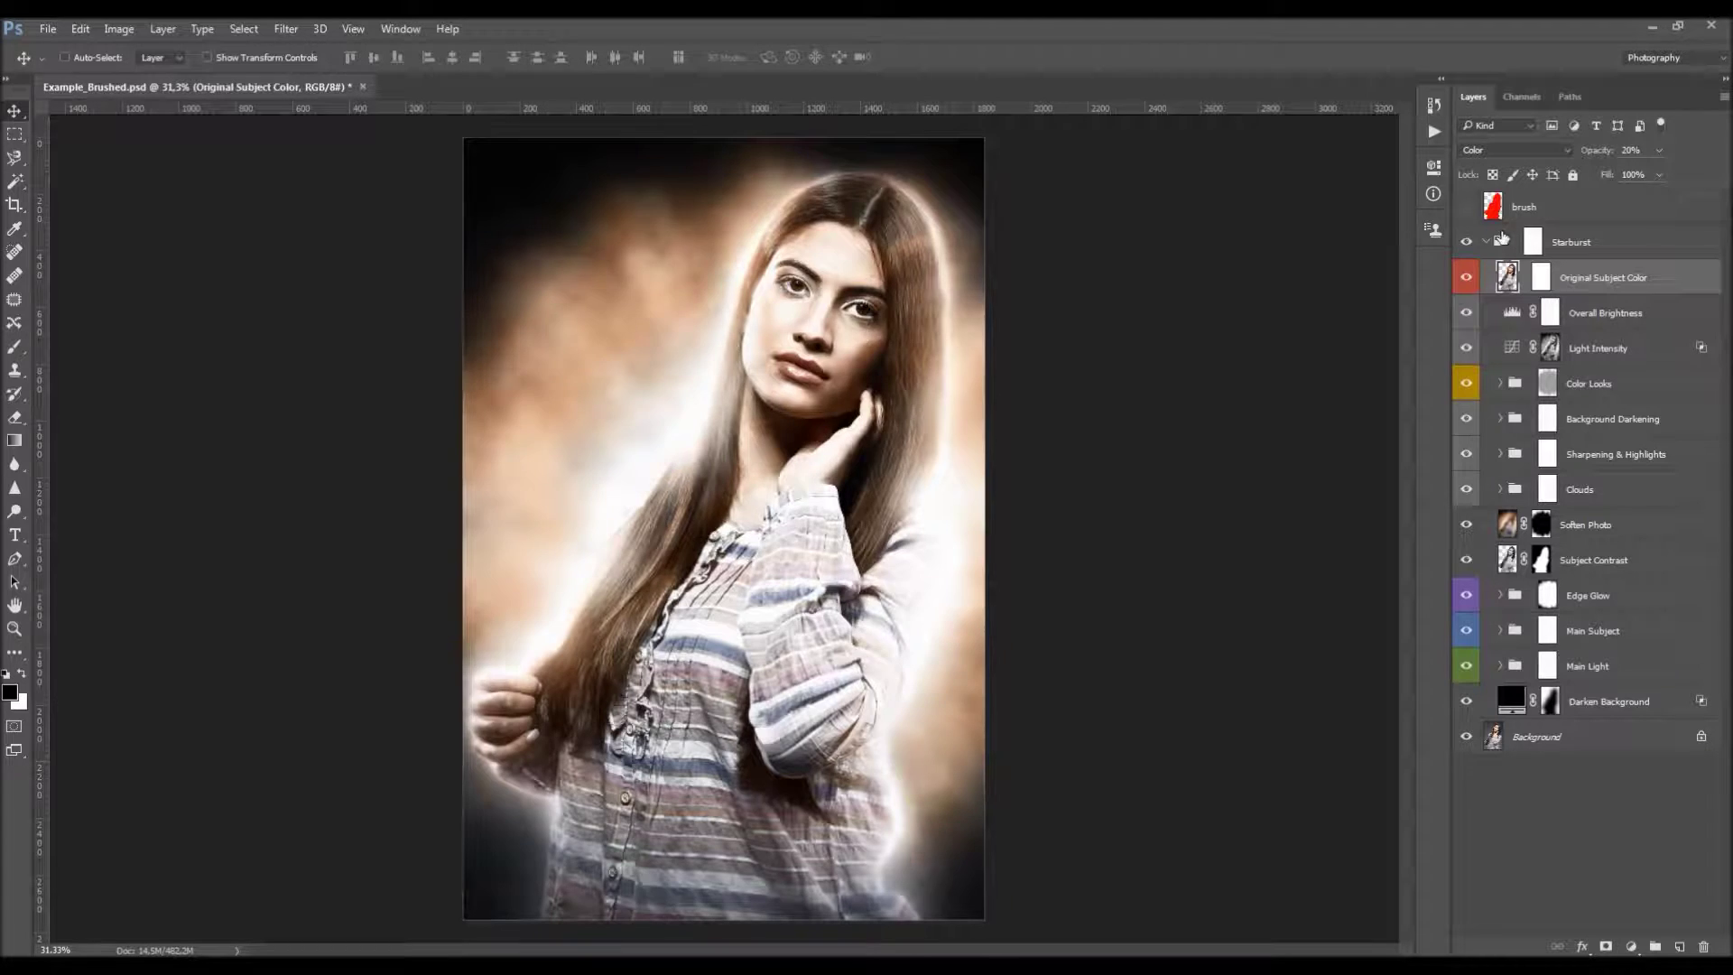
left_click(1466, 242)
left_click(1466, 242)
Compare the Original Subject Color layer off and on, and try stronger and weaker opacities for it
left_click(1465, 280)
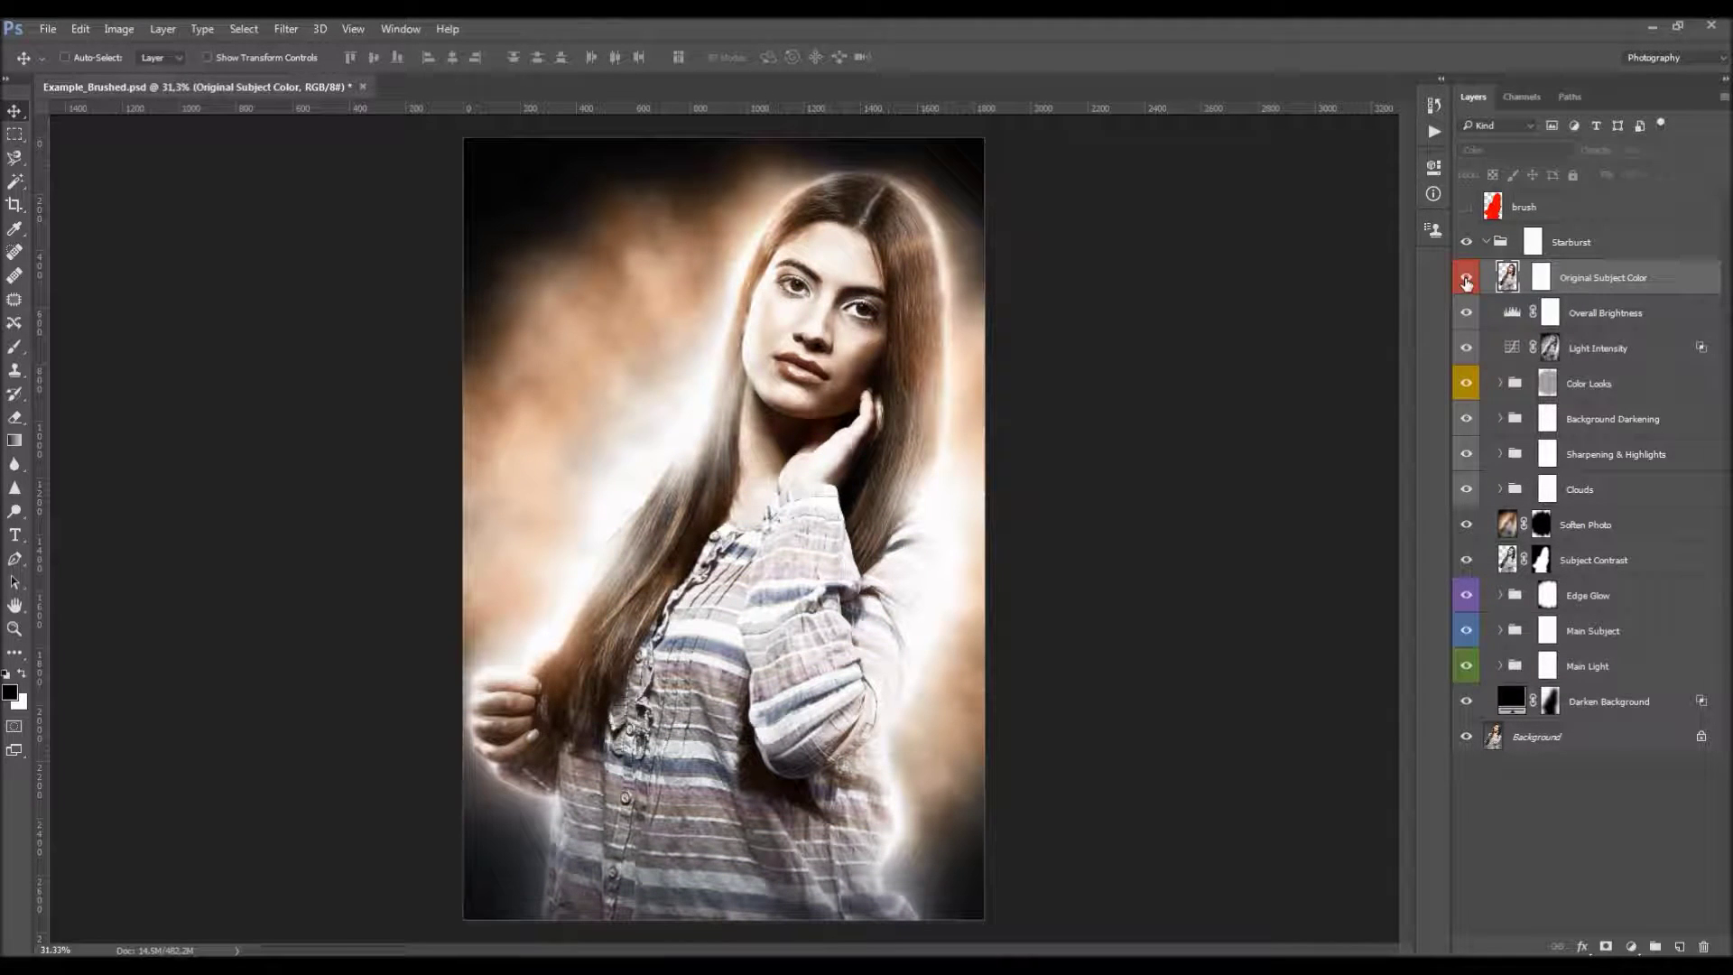
left_click(1466, 279)
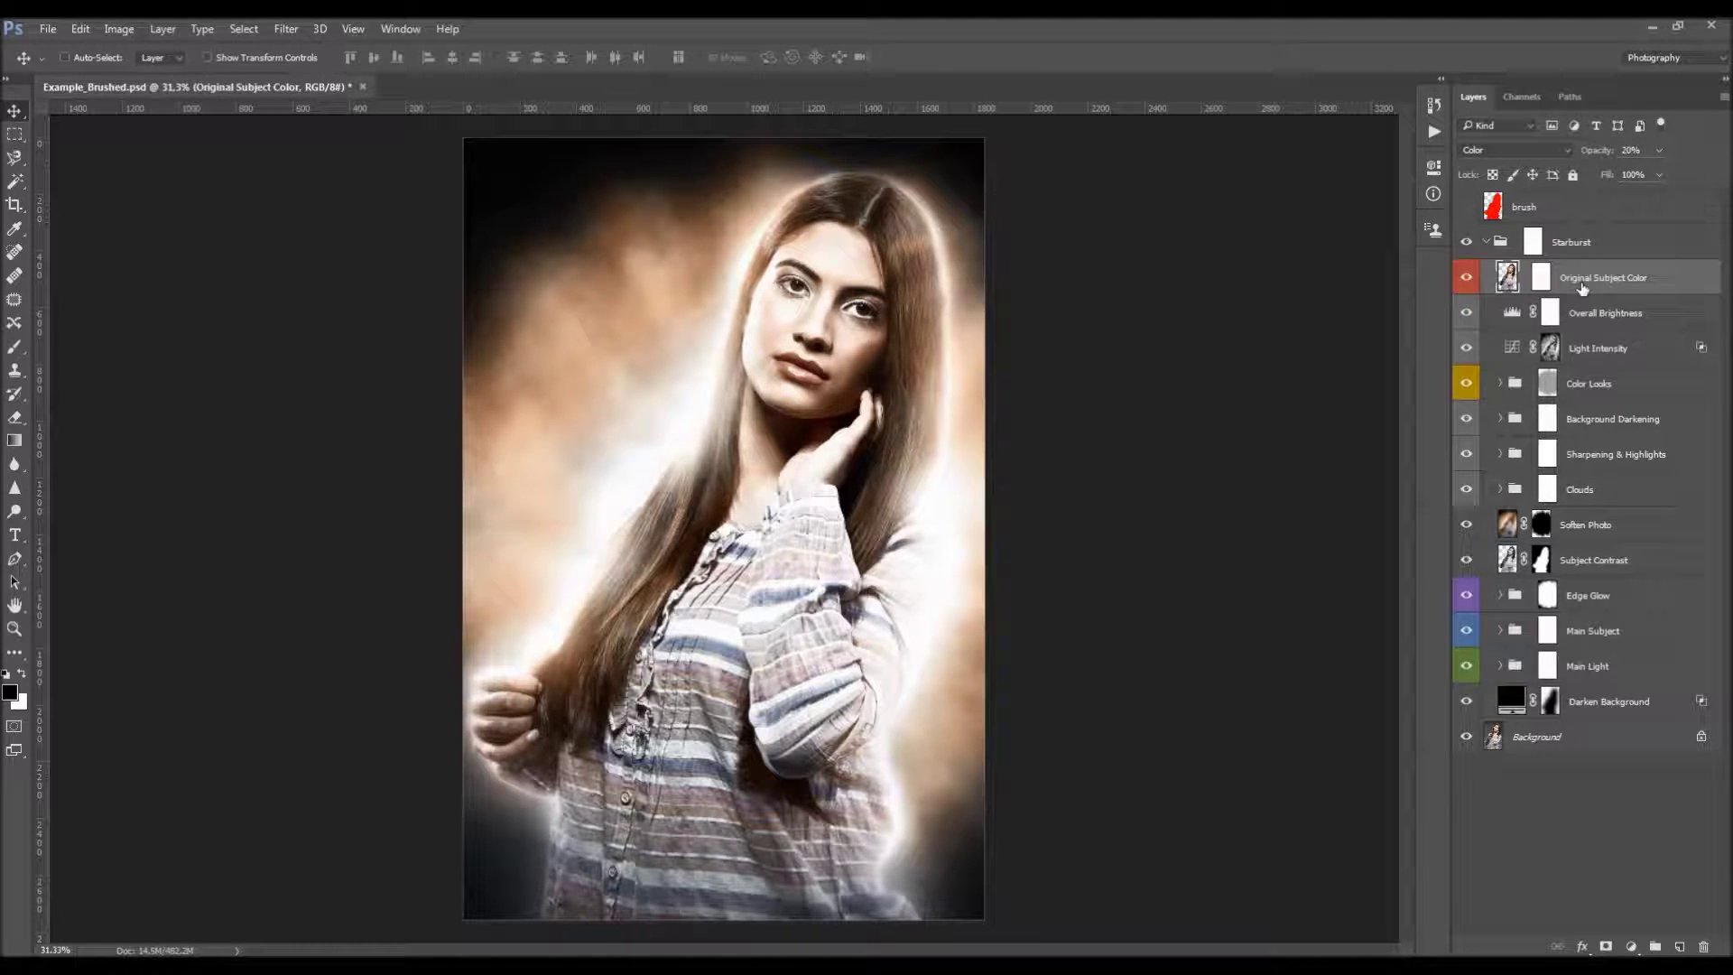
left_click_drag(1604, 156, 1712, 196)
left_click(998, 256)
left_click_drag(1600, 155, 1366, 176)
Try different midtone levels in the Overall Brightness adjustment and return the midtones to 1.00
left_click(1629, 316)
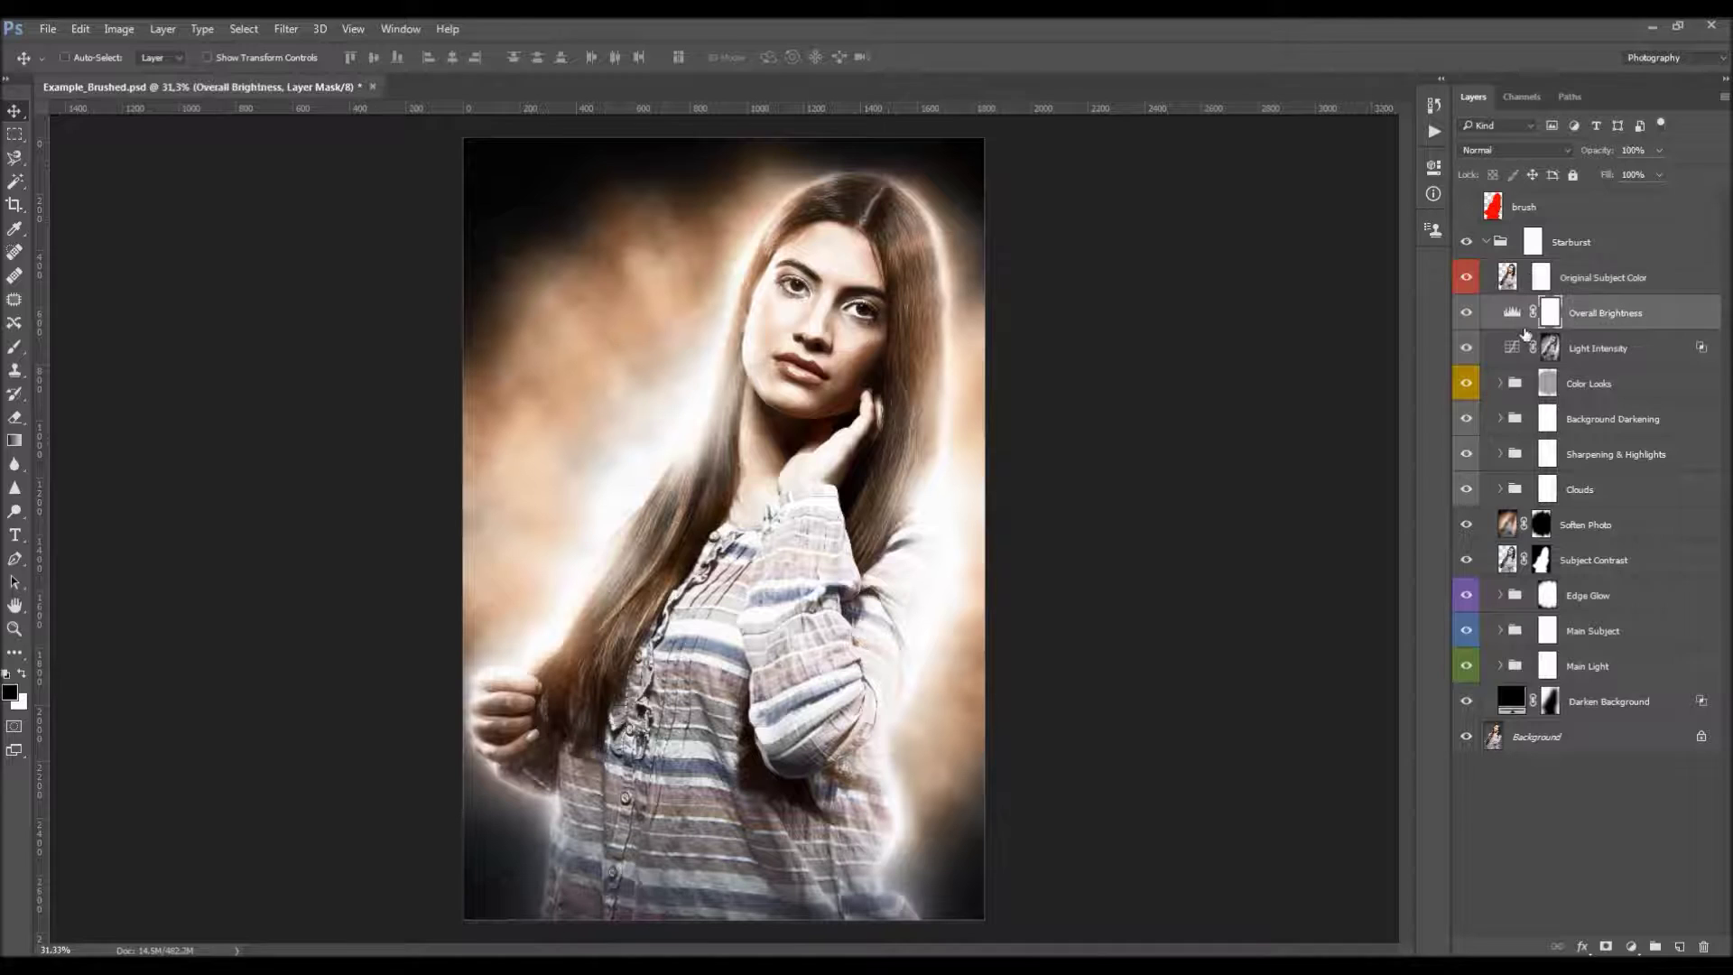
double_click(1509, 314)
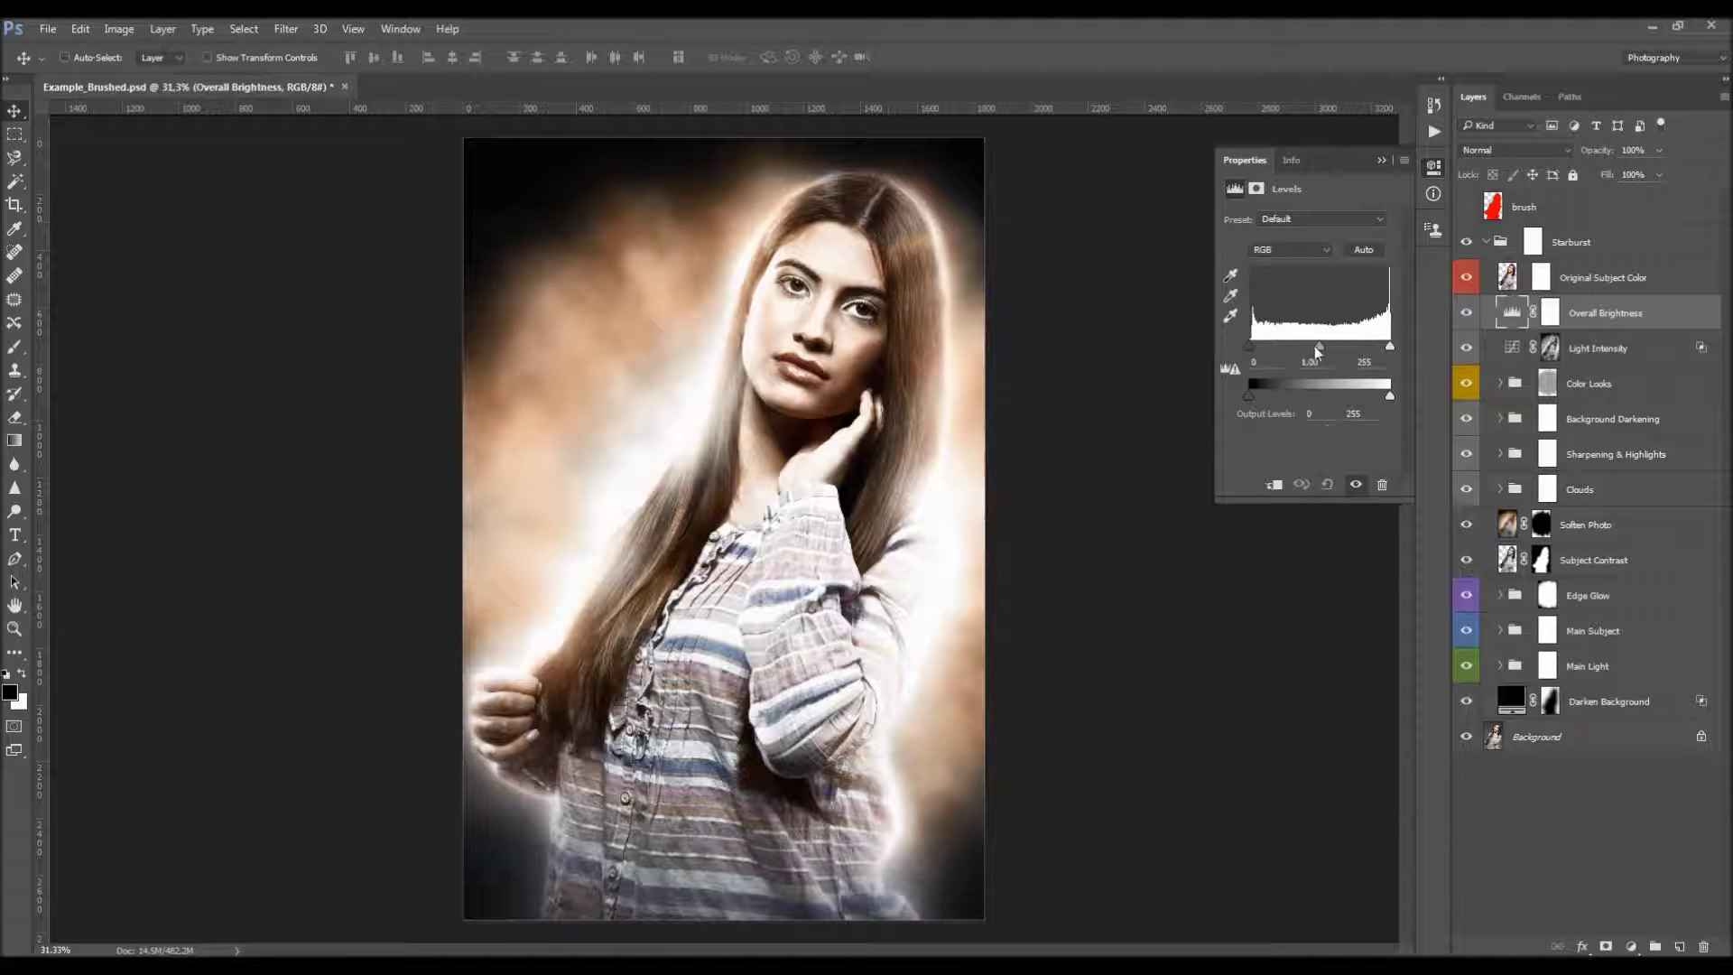
left_click_drag(1321, 352, 1322, 352)
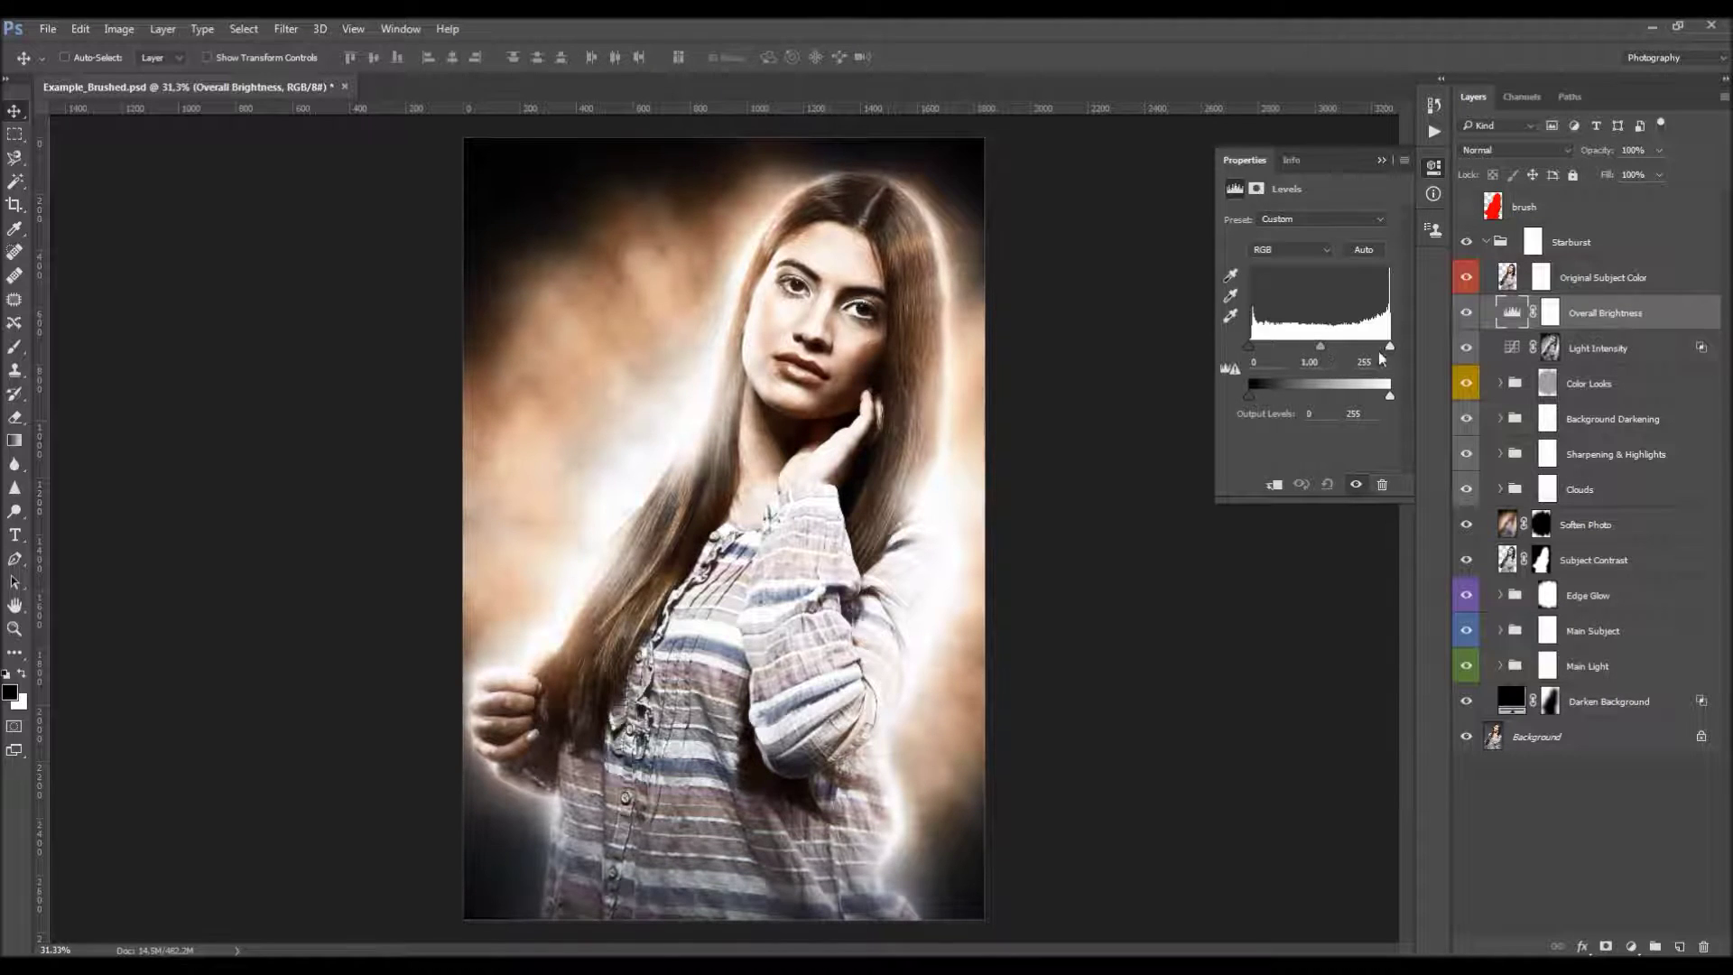
left_click(1381, 159)
Select the Light Intensity layer and compare the image with it hidden and shown
left_click(1612, 346)
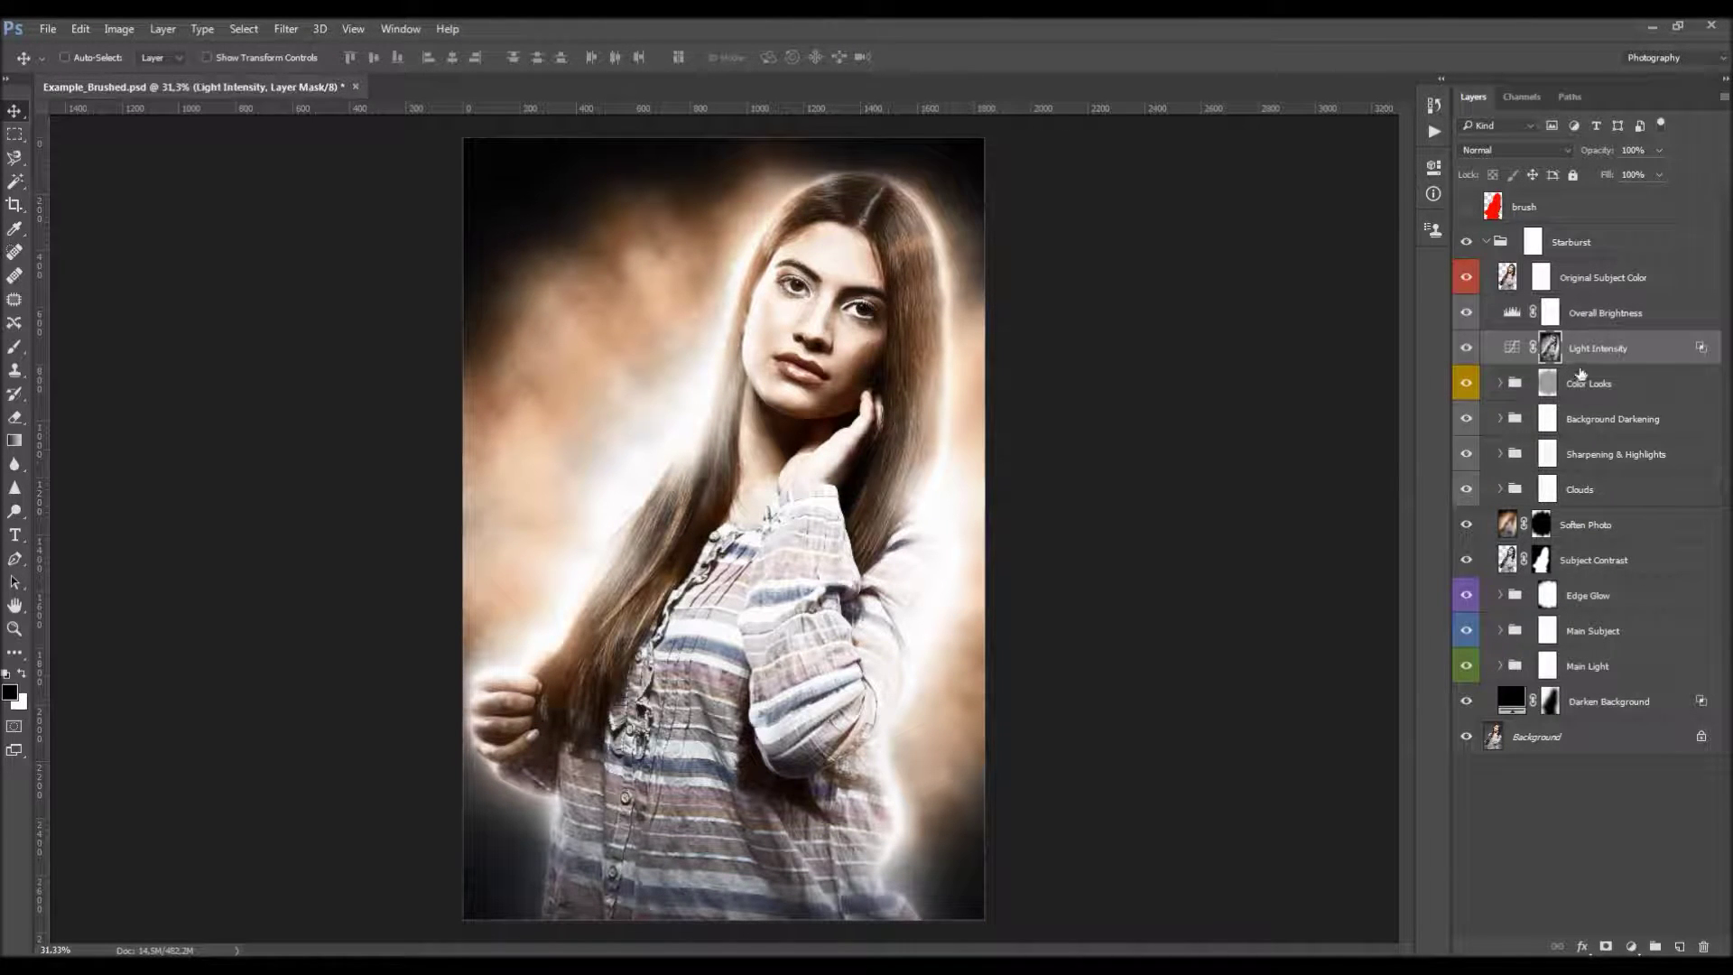
left_click(1466, 348)
left_click(1466, 348)
left_click(1466, 348)
left_click(1465, 348)
Try reshaping the Light Intensity curve and lowering the layer's opacity, returning the opacity to 100%
double_click(1512, 347)
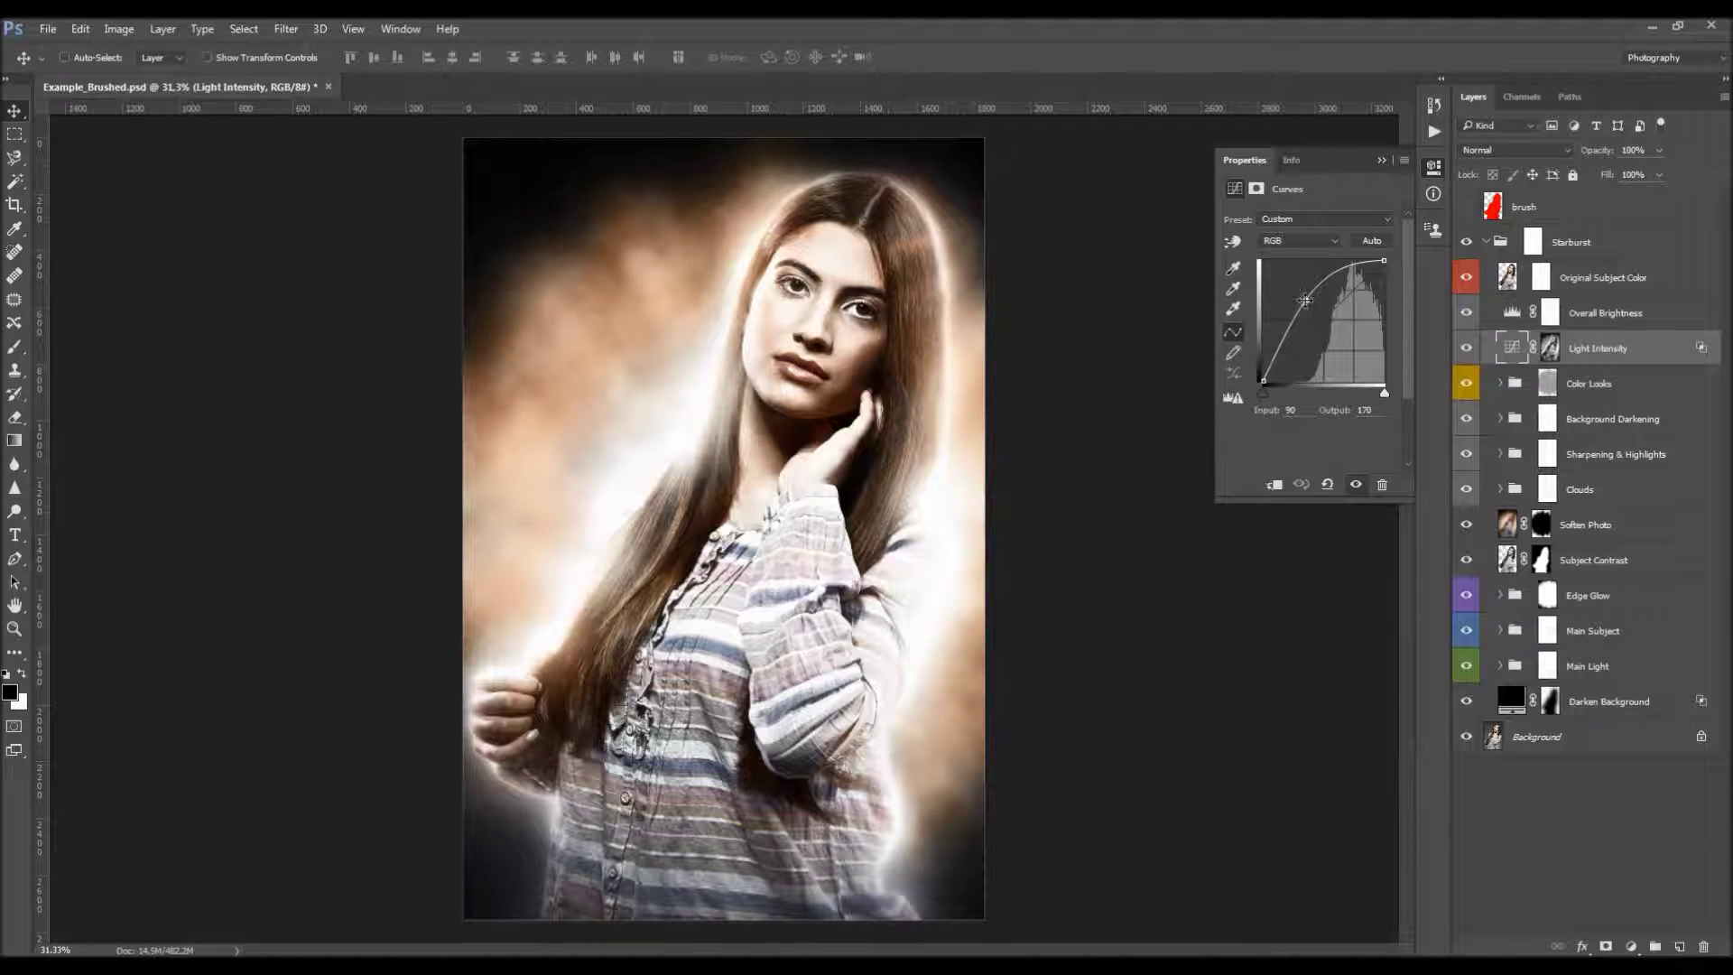
mouse_move(1306, 300)
left_mouse_down()
mouse_move(1328, 299)
mouse_move(1280, 314)
mouse_move(1306, 300)
left_mouse_up()
left_click(1381, 161)
left_click_drag(1595, 151, 1654, 163)
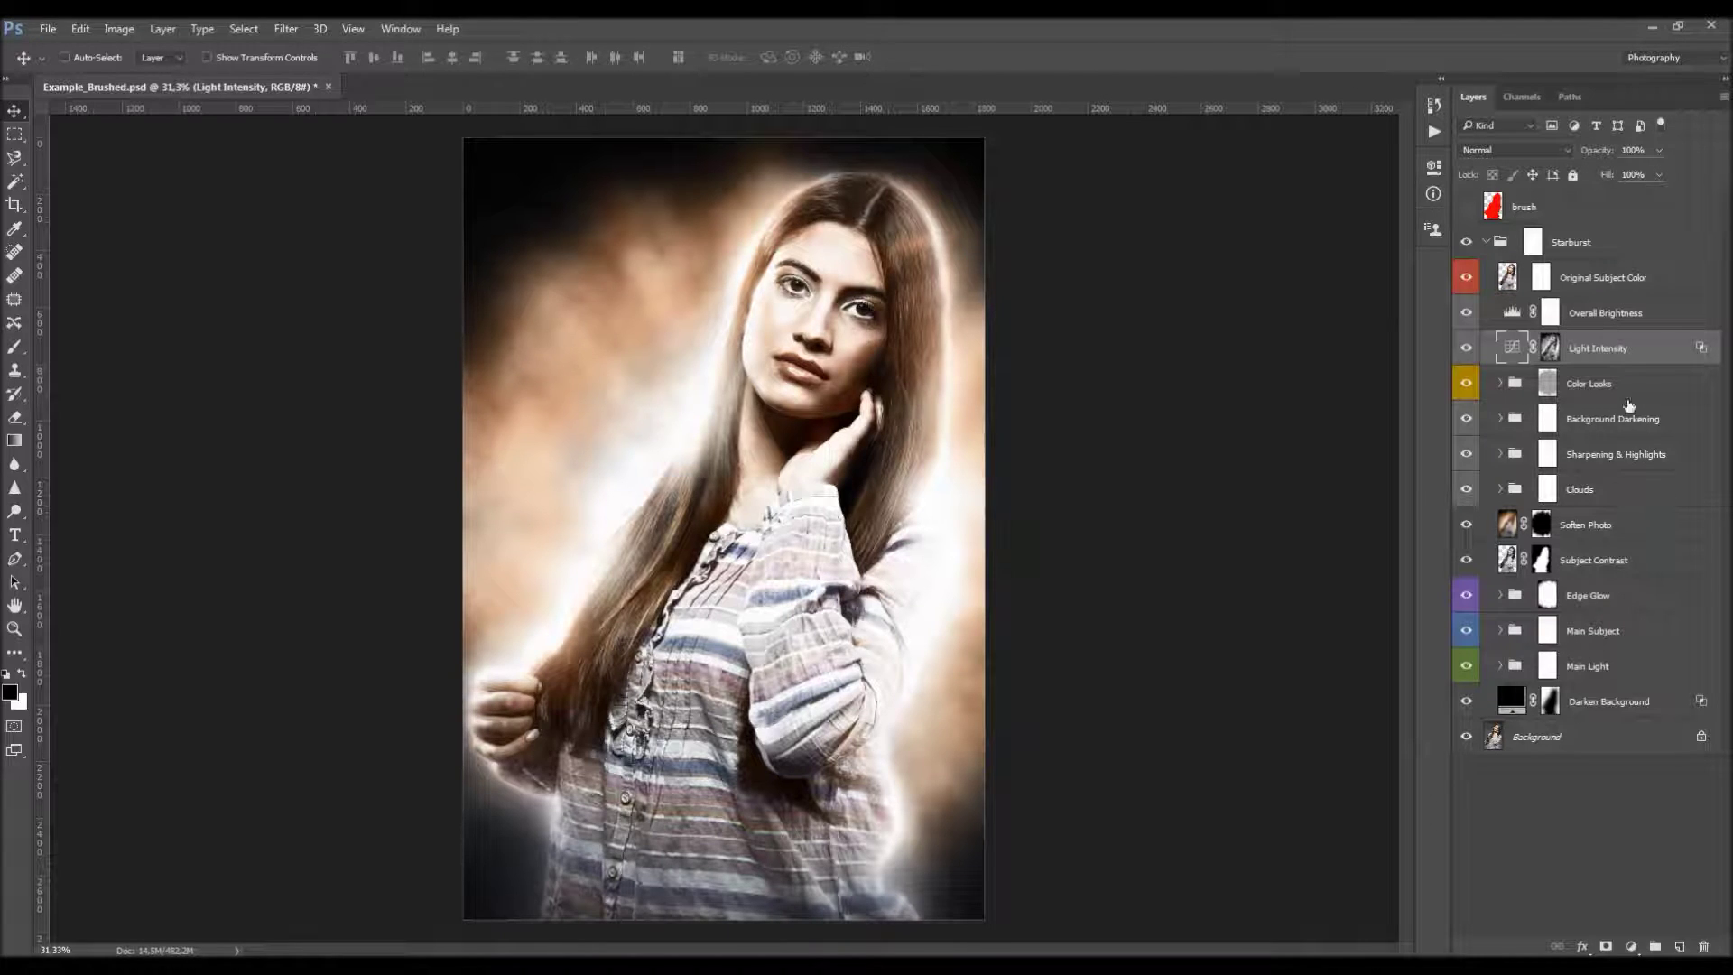
Expand the Color Looks group and preview the looks from CL_4 to CL_9 one after another
left_click(1548, 386)
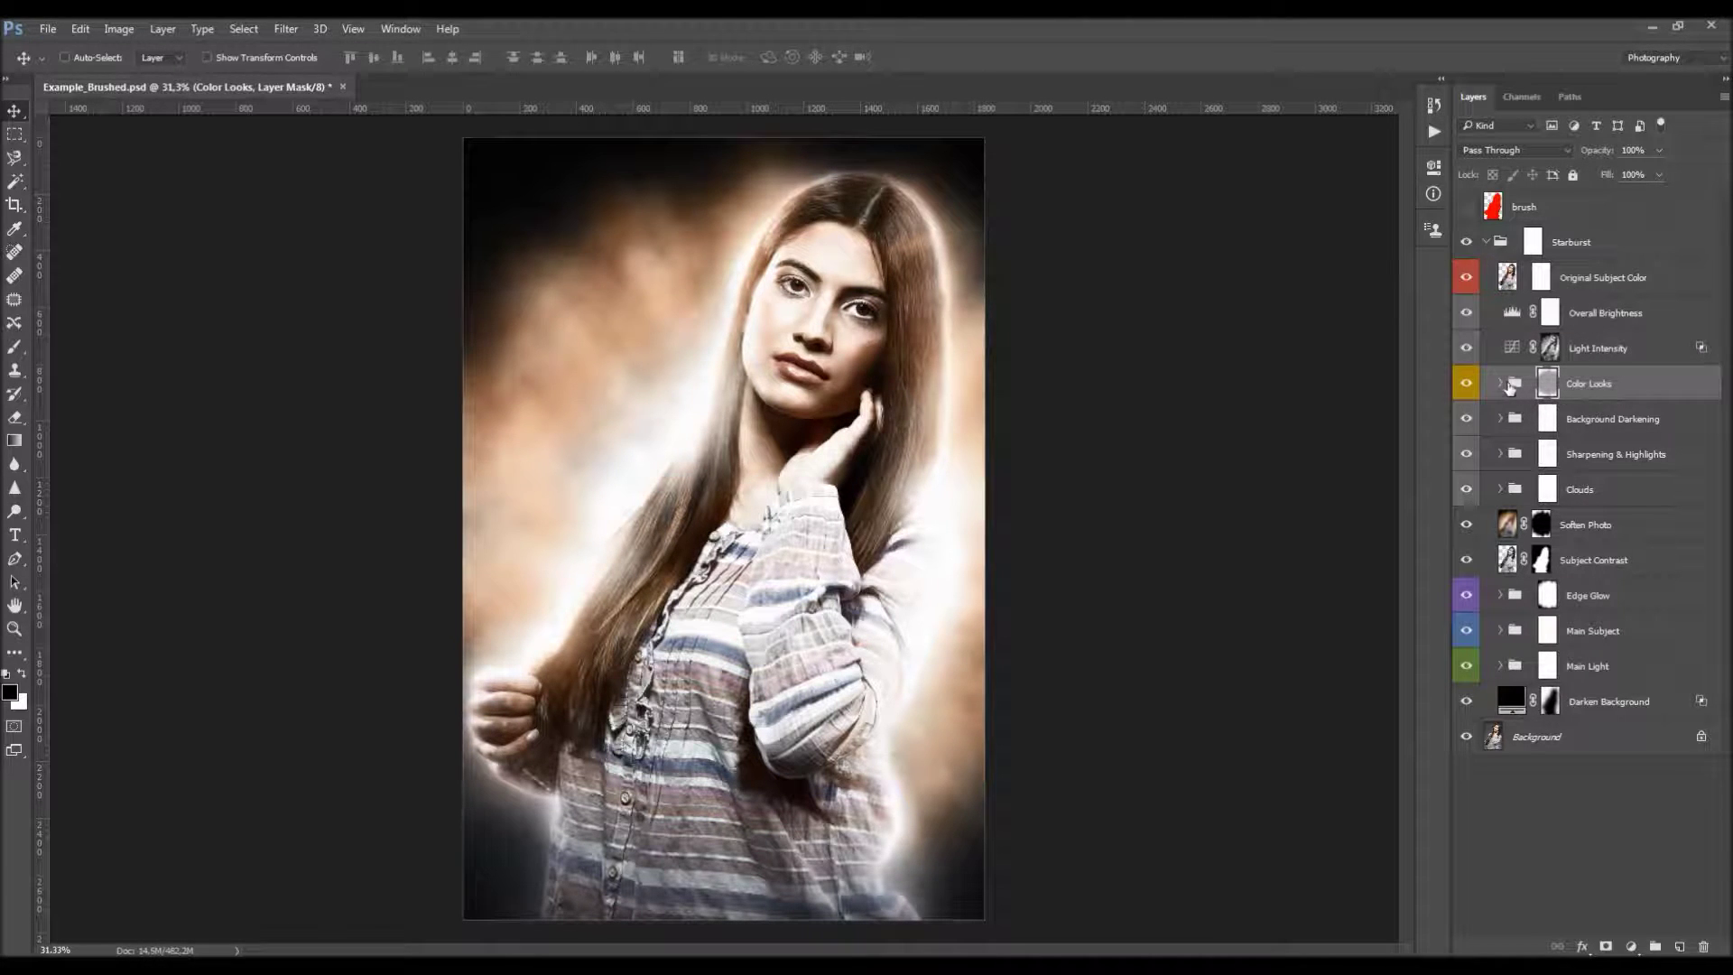
left_click(1500, 384)
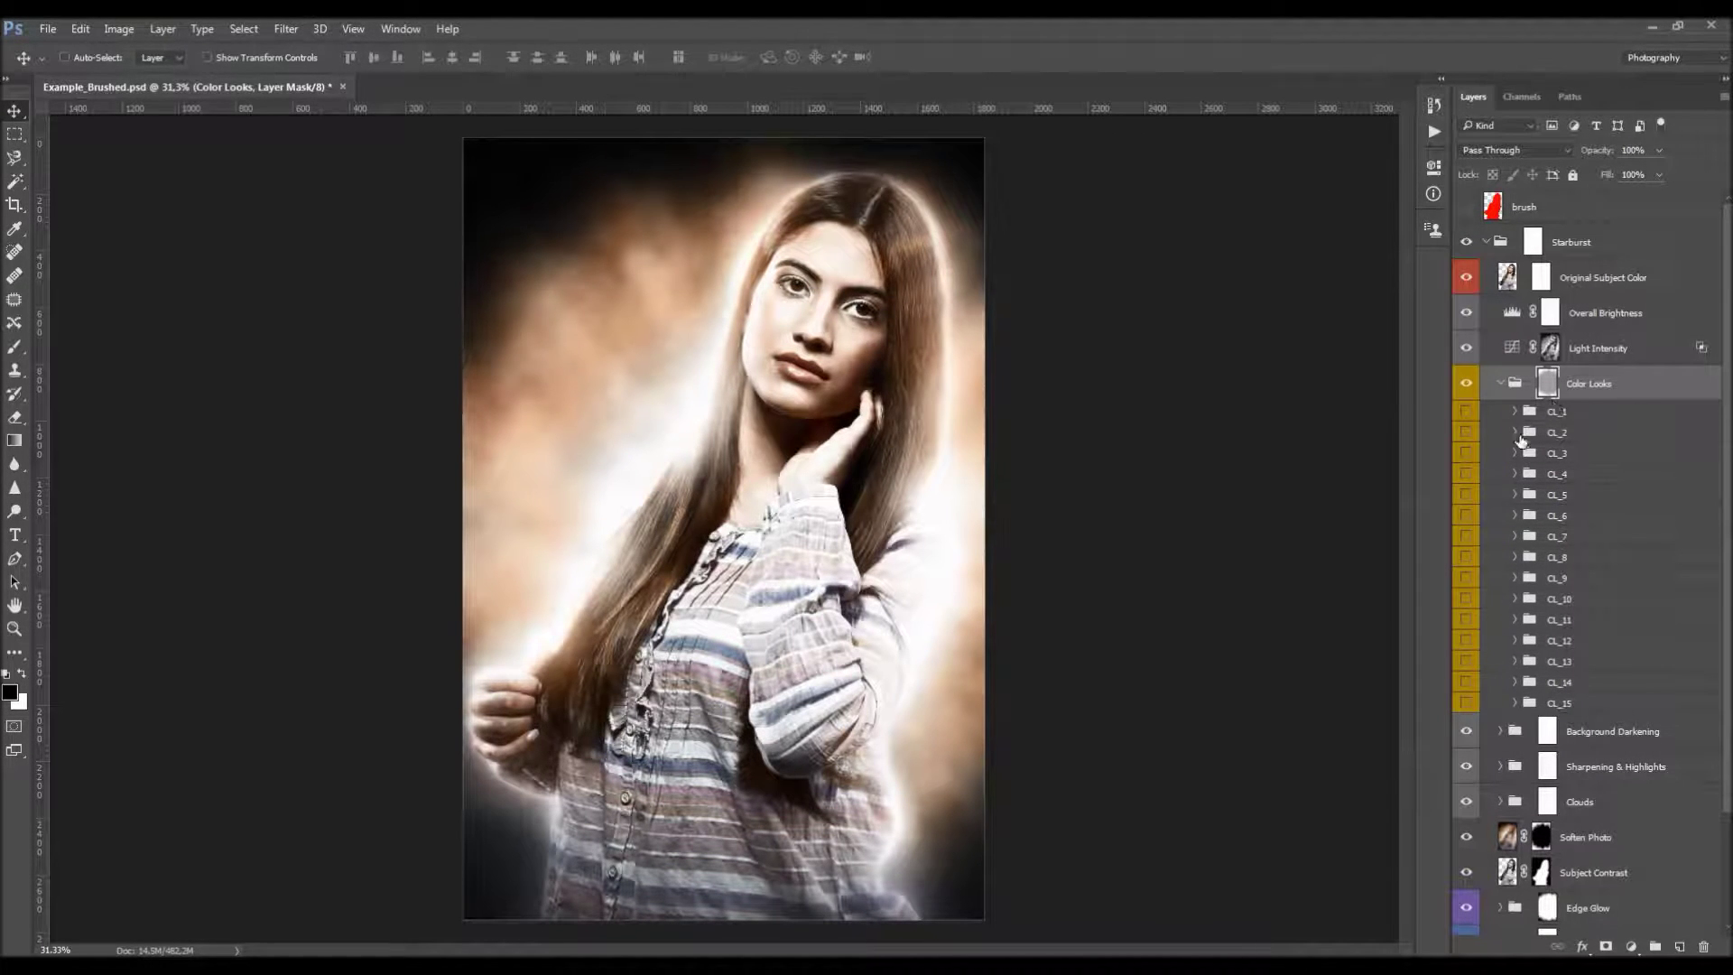
left_click(1572, 414)
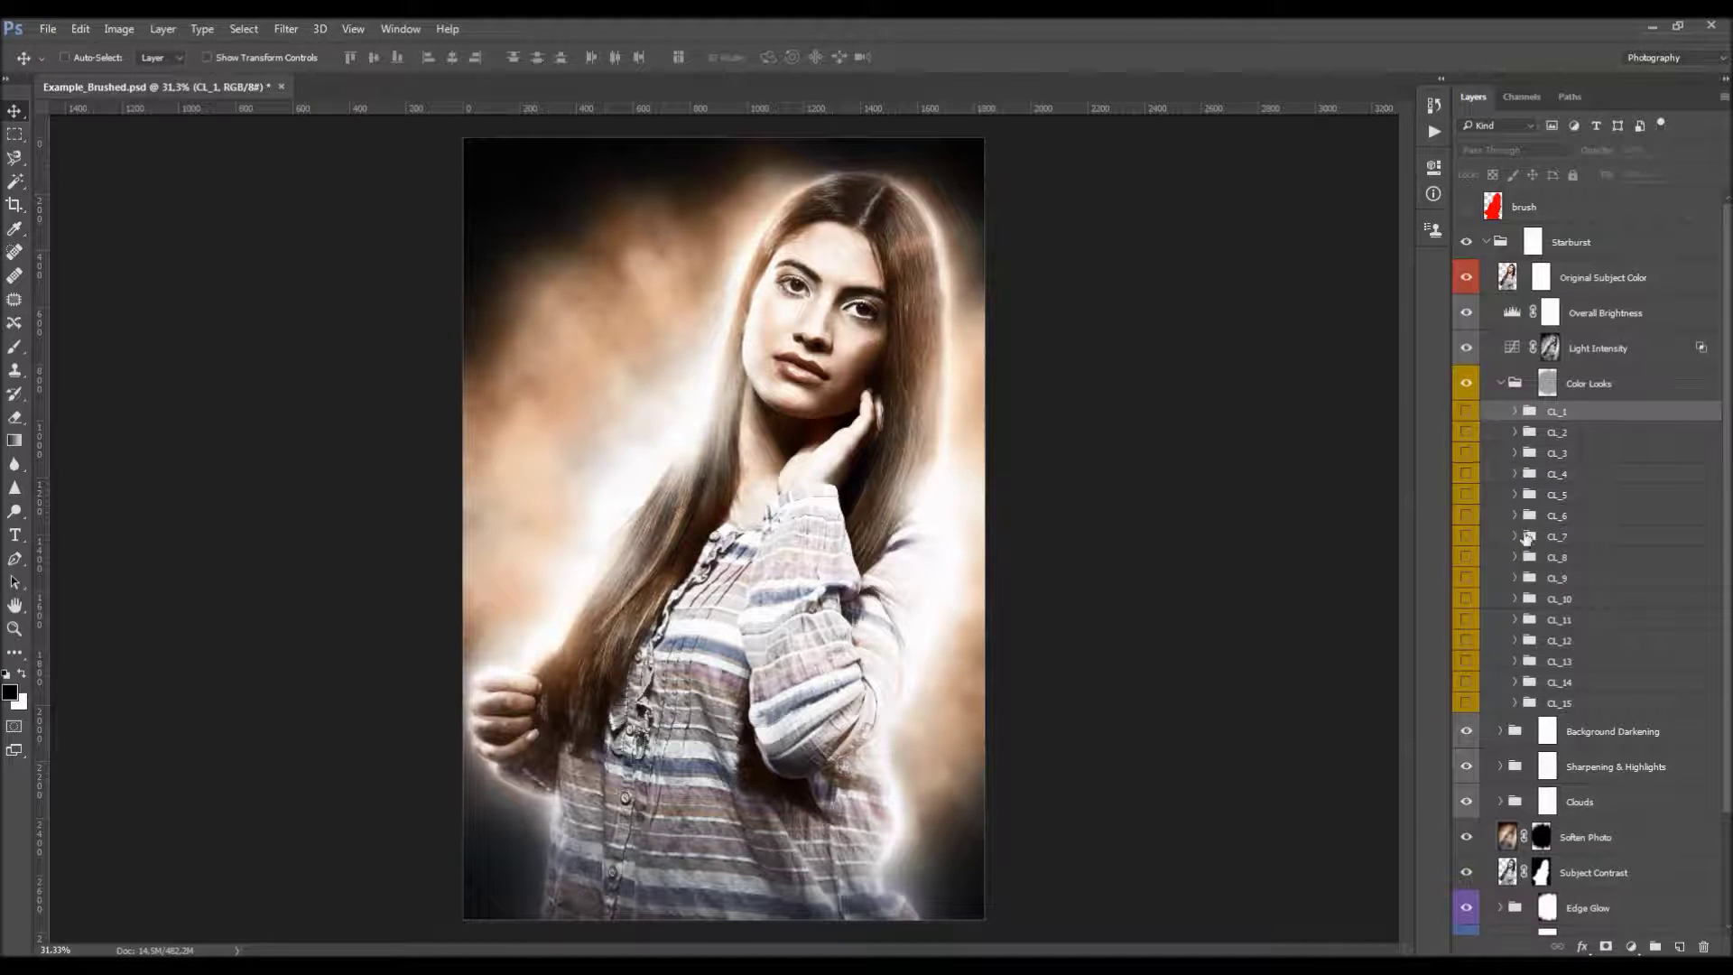
left_click(1573, 475)
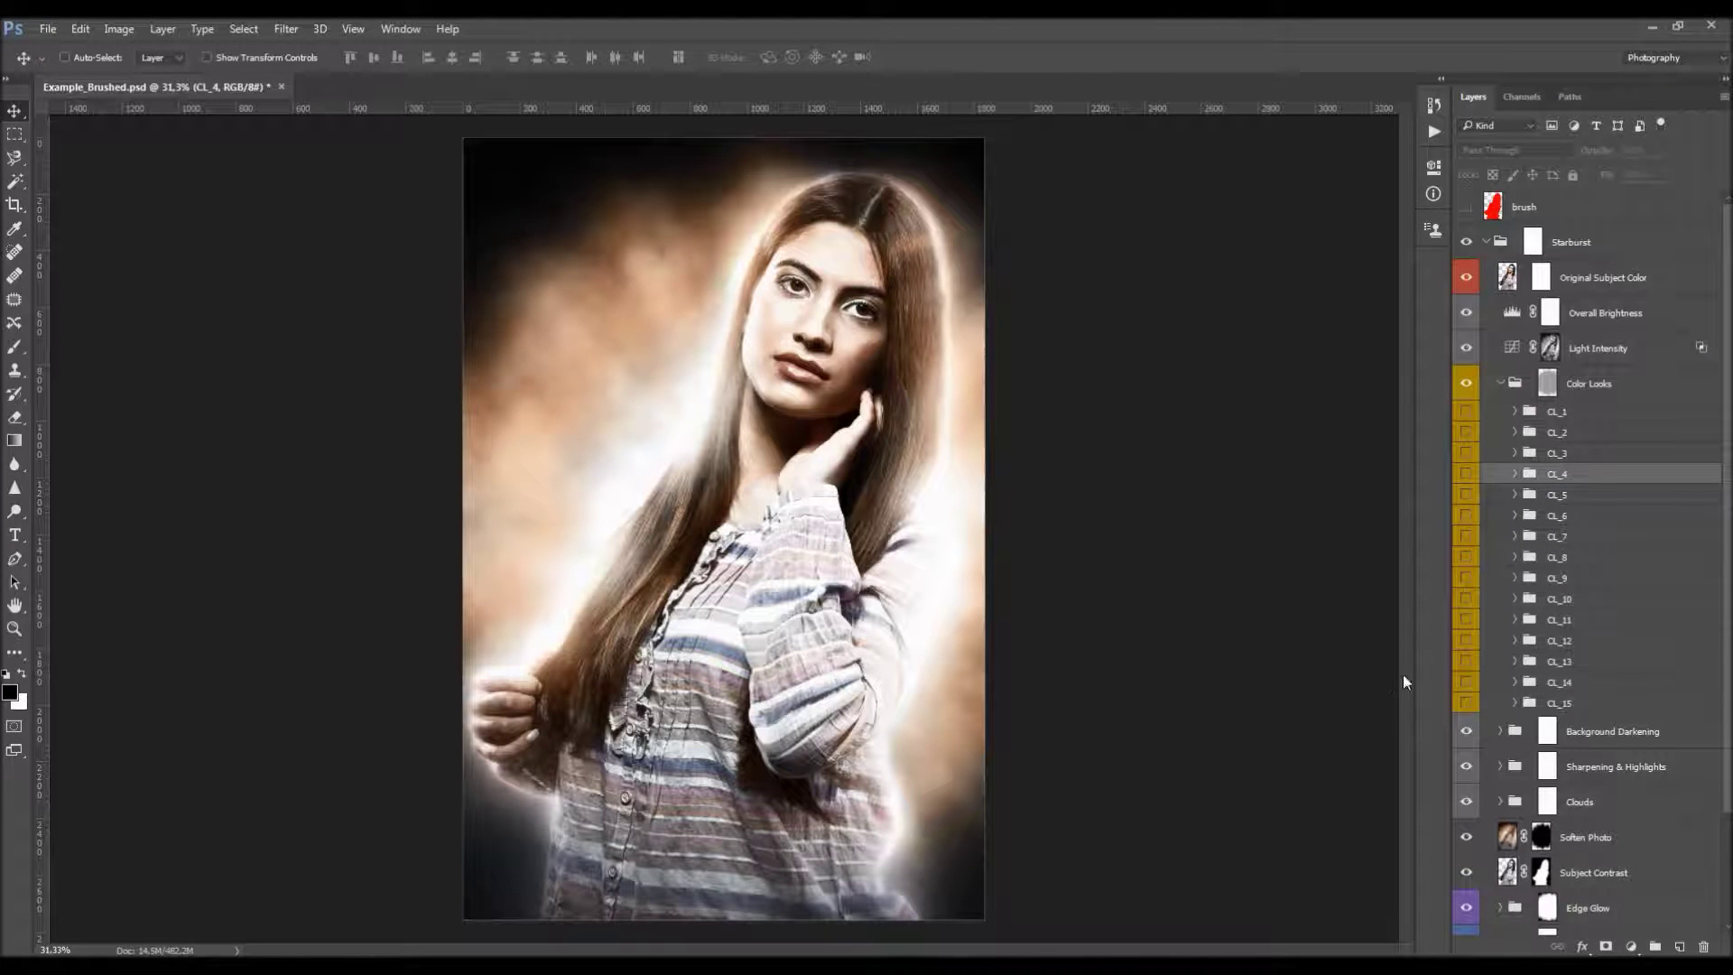
left_click(1466, 471)
left_click(1467, 474)
left_click(1580, 497)
left_click(1466, 495)
left_click(1466, 495)
left_click(1464, 515)
left_click(1464, 516)
left_click(1466, 536)
left_click(1466, 557)
left_click(1464, 577)
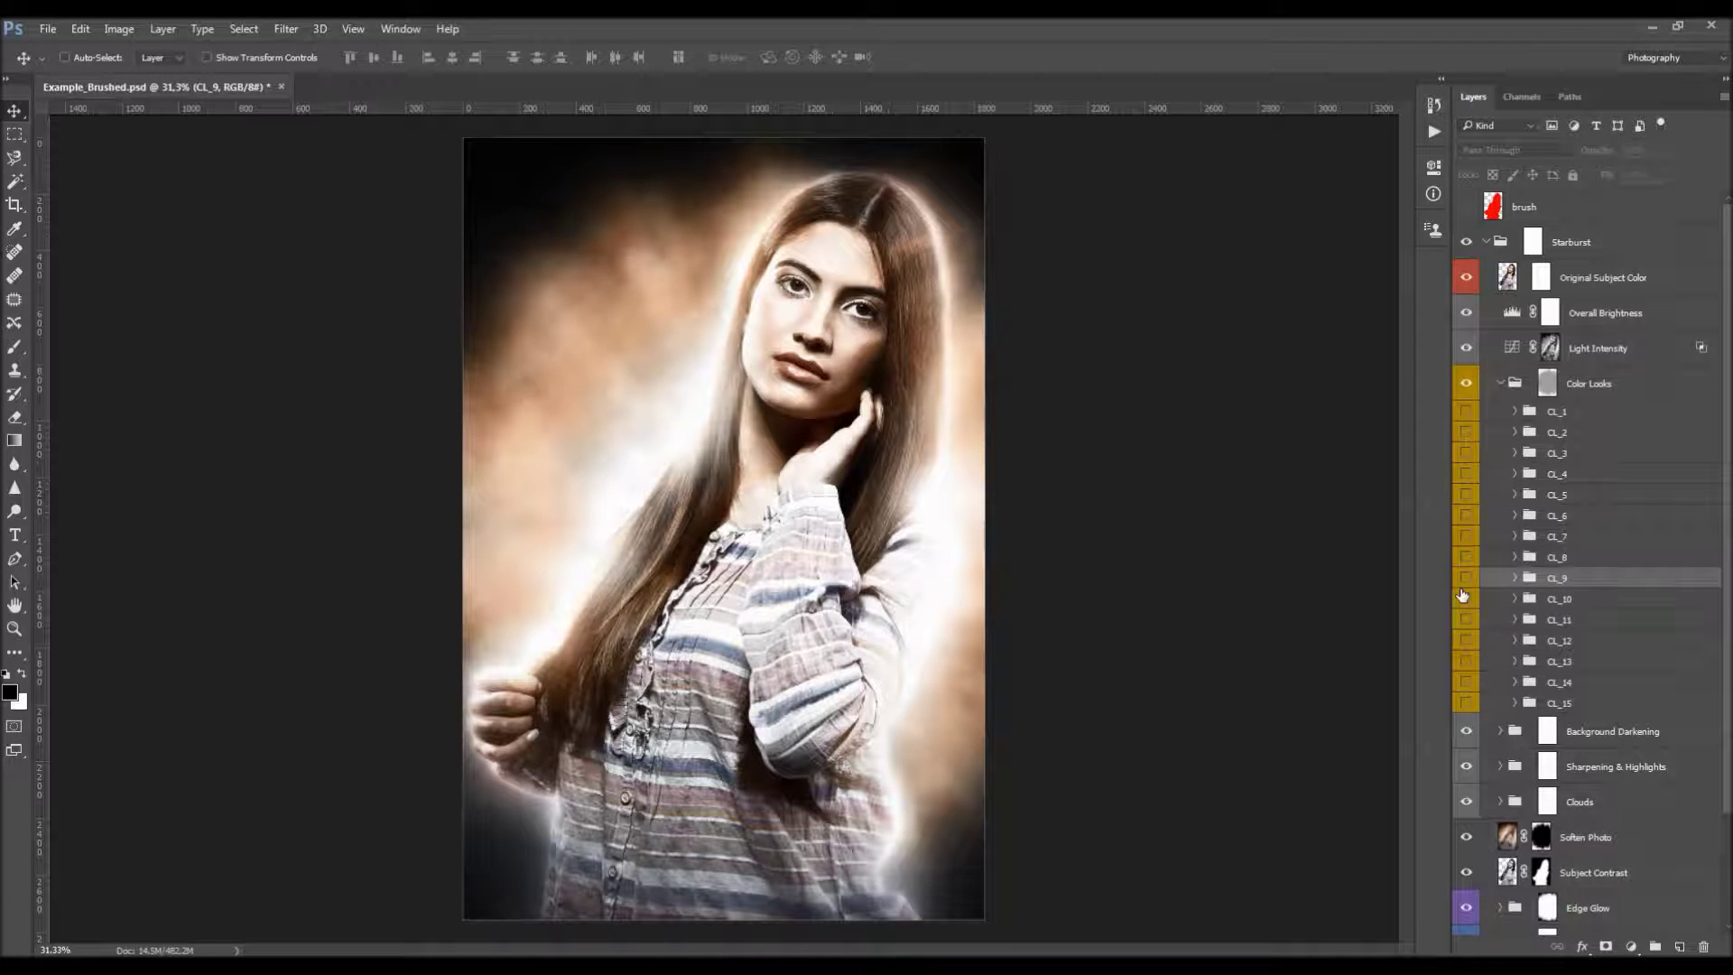
Try combining color looks CL_1 at 31% opacity and CL_2 at 62% opacity, and hide both again
left_click(1575, 417)
left_click(1466, 411)
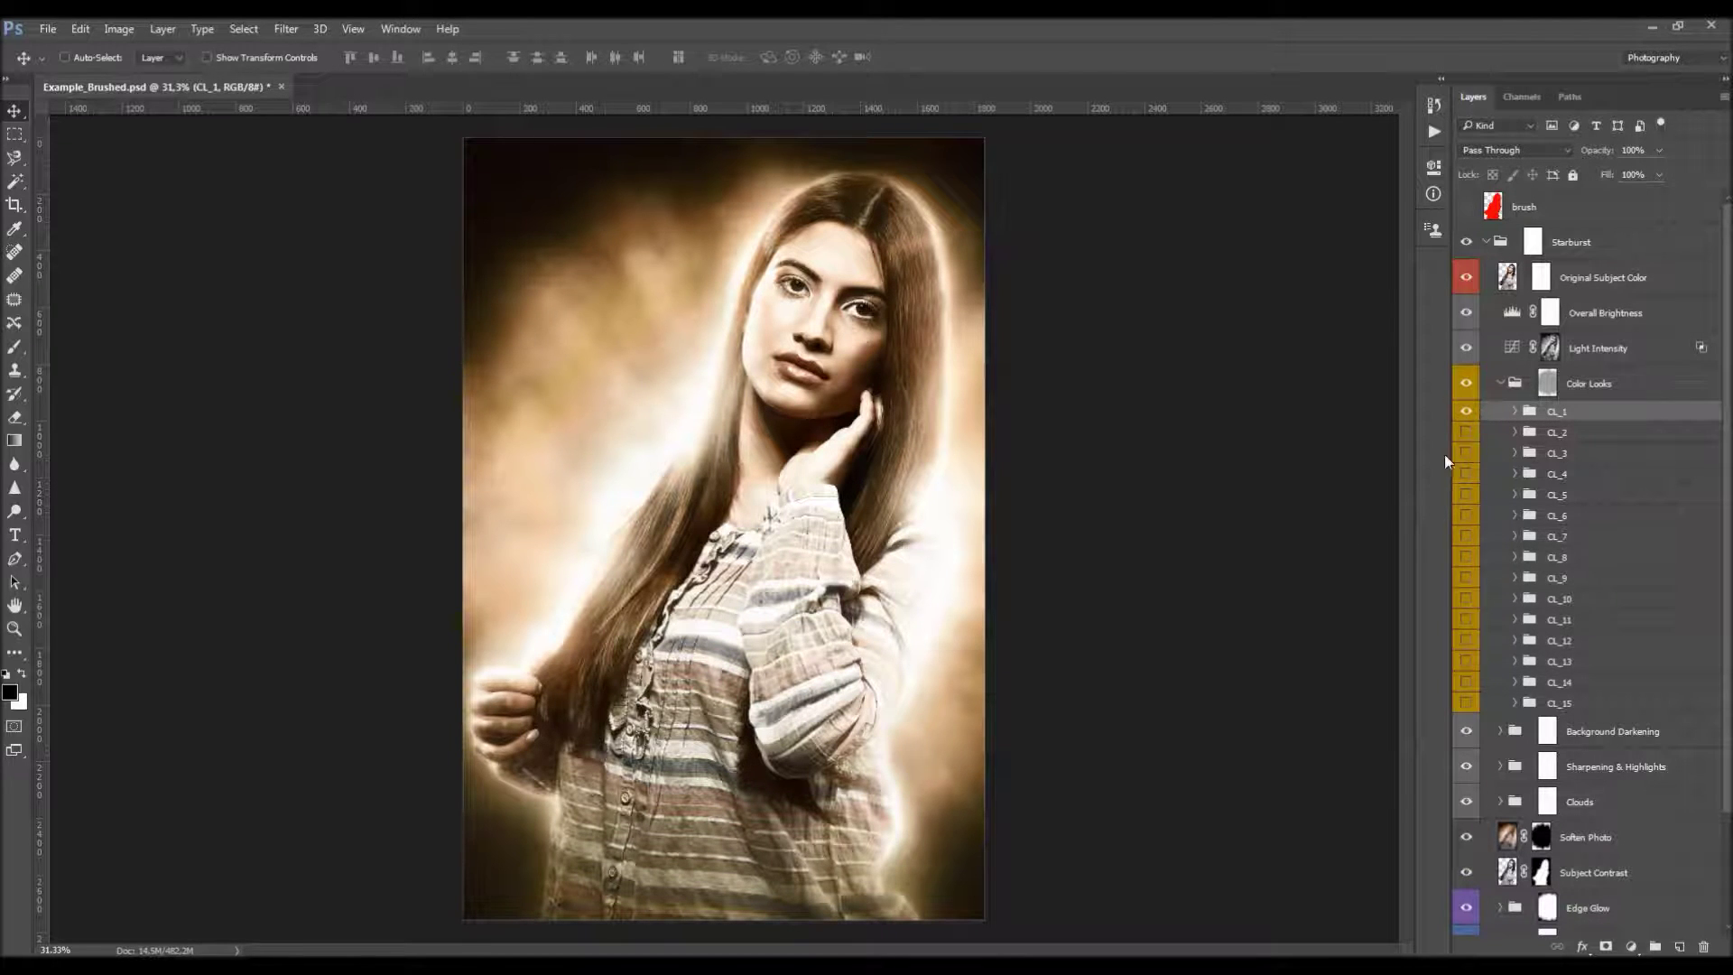
left_click(1466, 433)
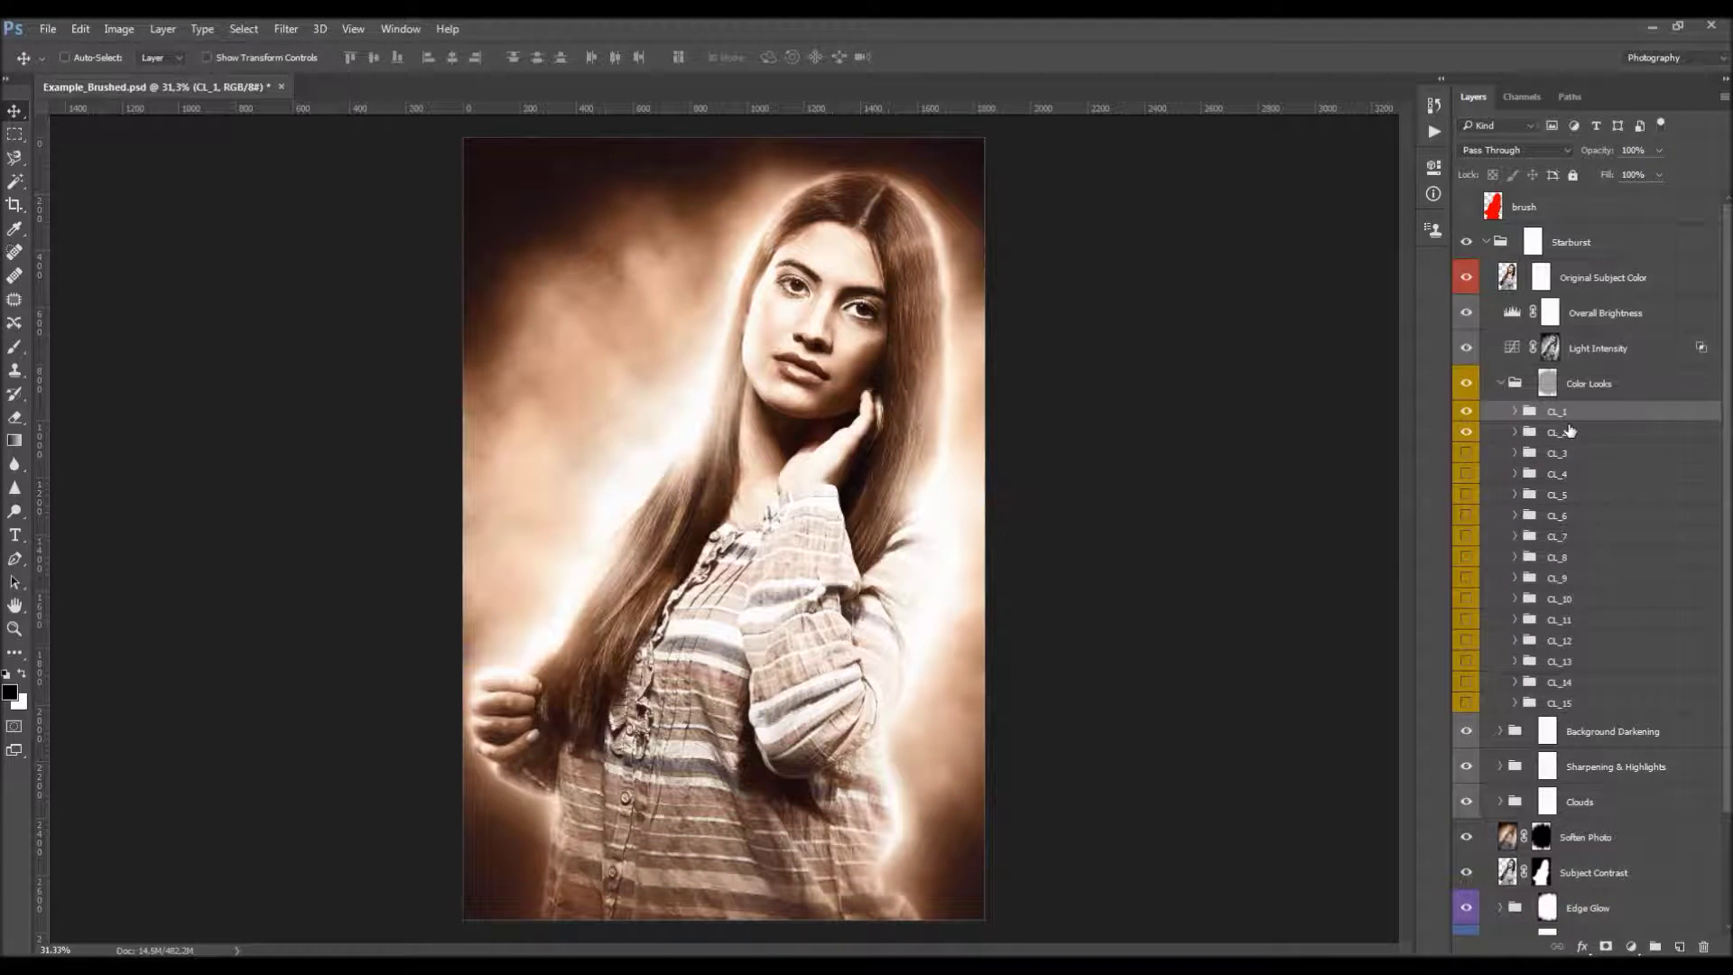
left_click(1562, 431)
left_click_drag(1594, 153, 1564, 151)
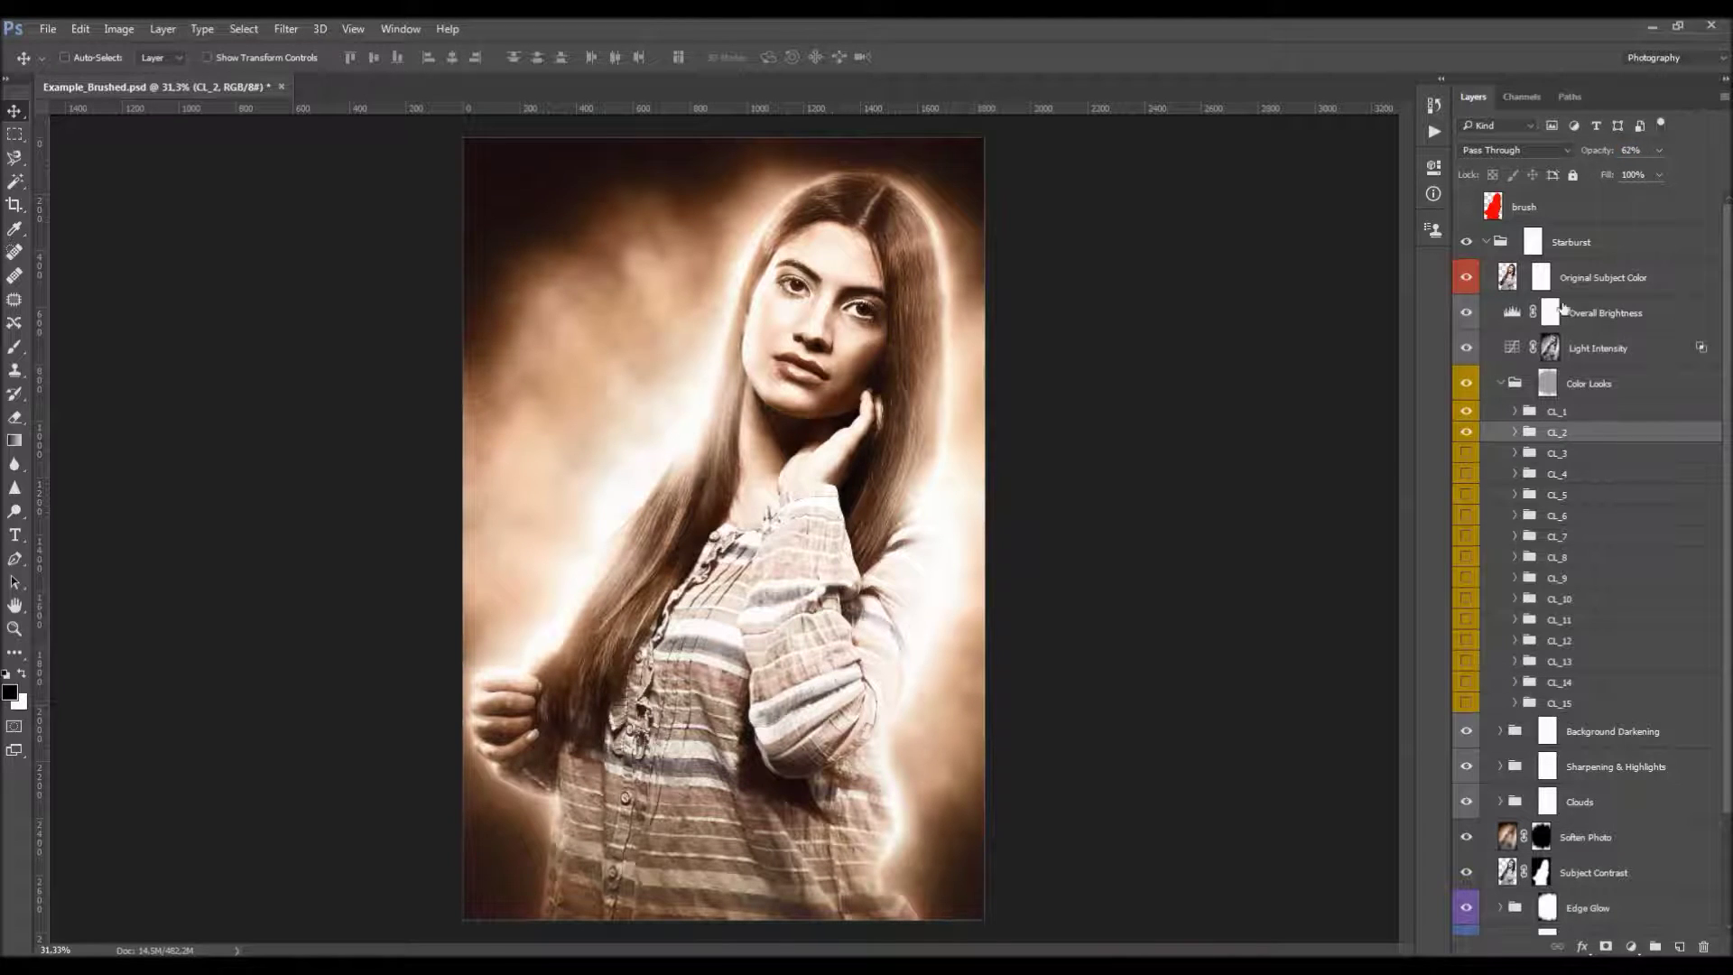
left_click(1557, 411)
key("3")
key("1")
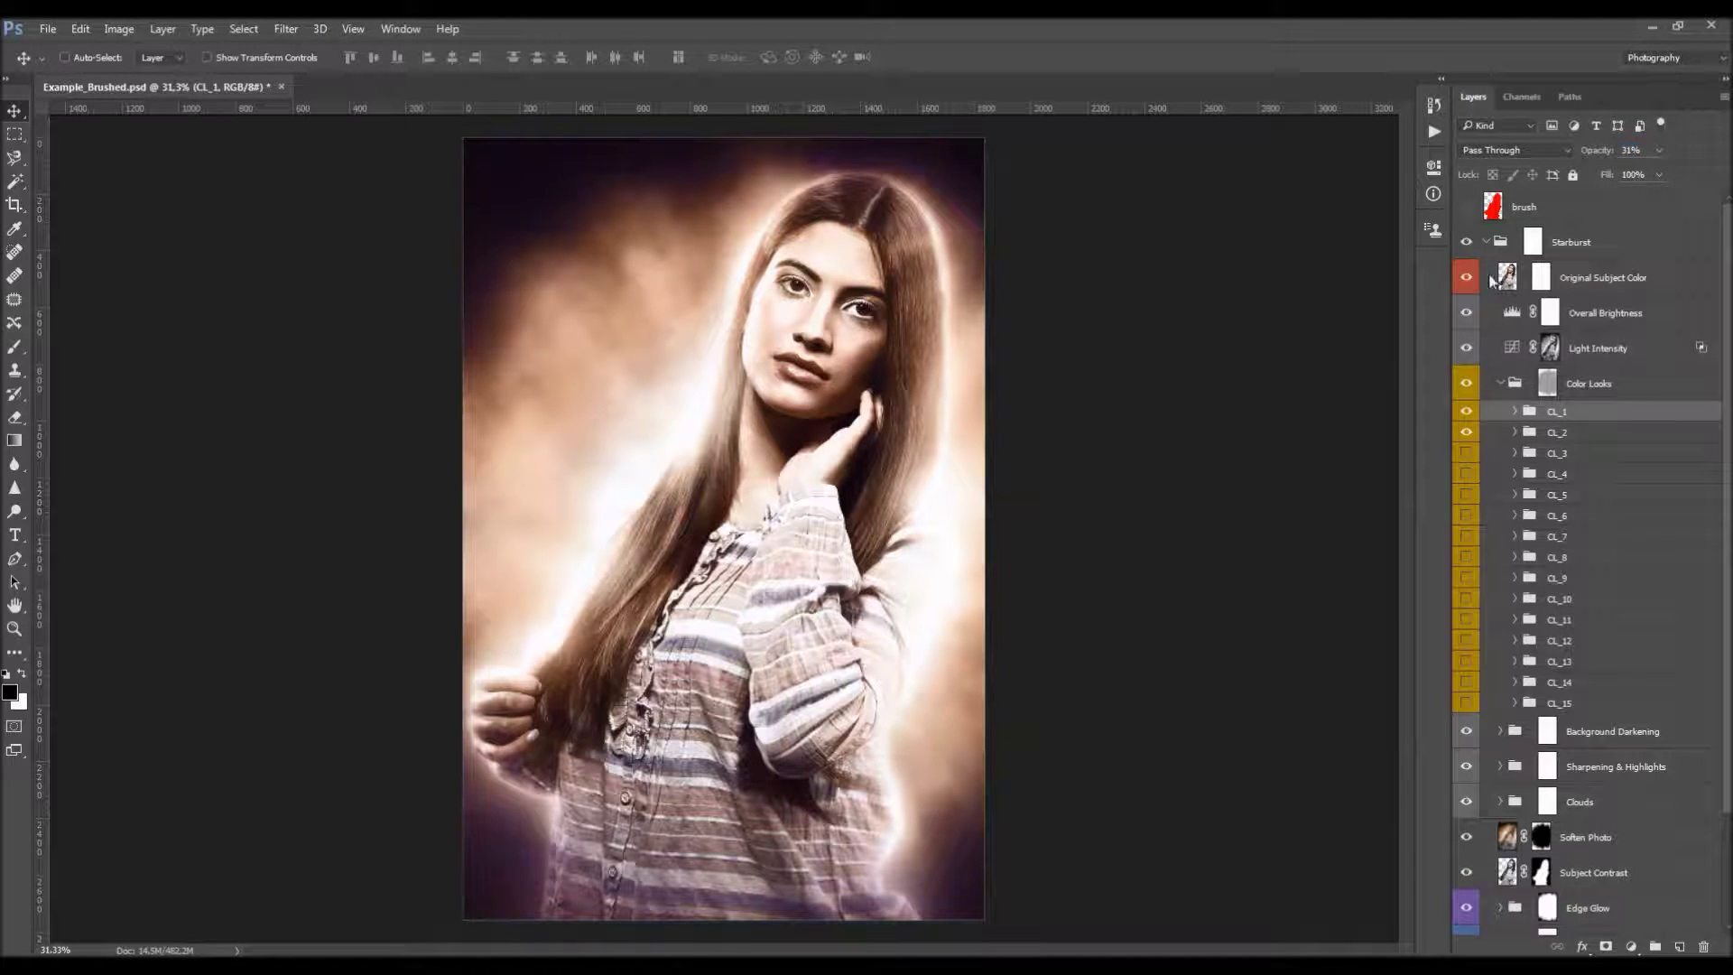
left_click(1466, 428)
left_click(1466, 411)
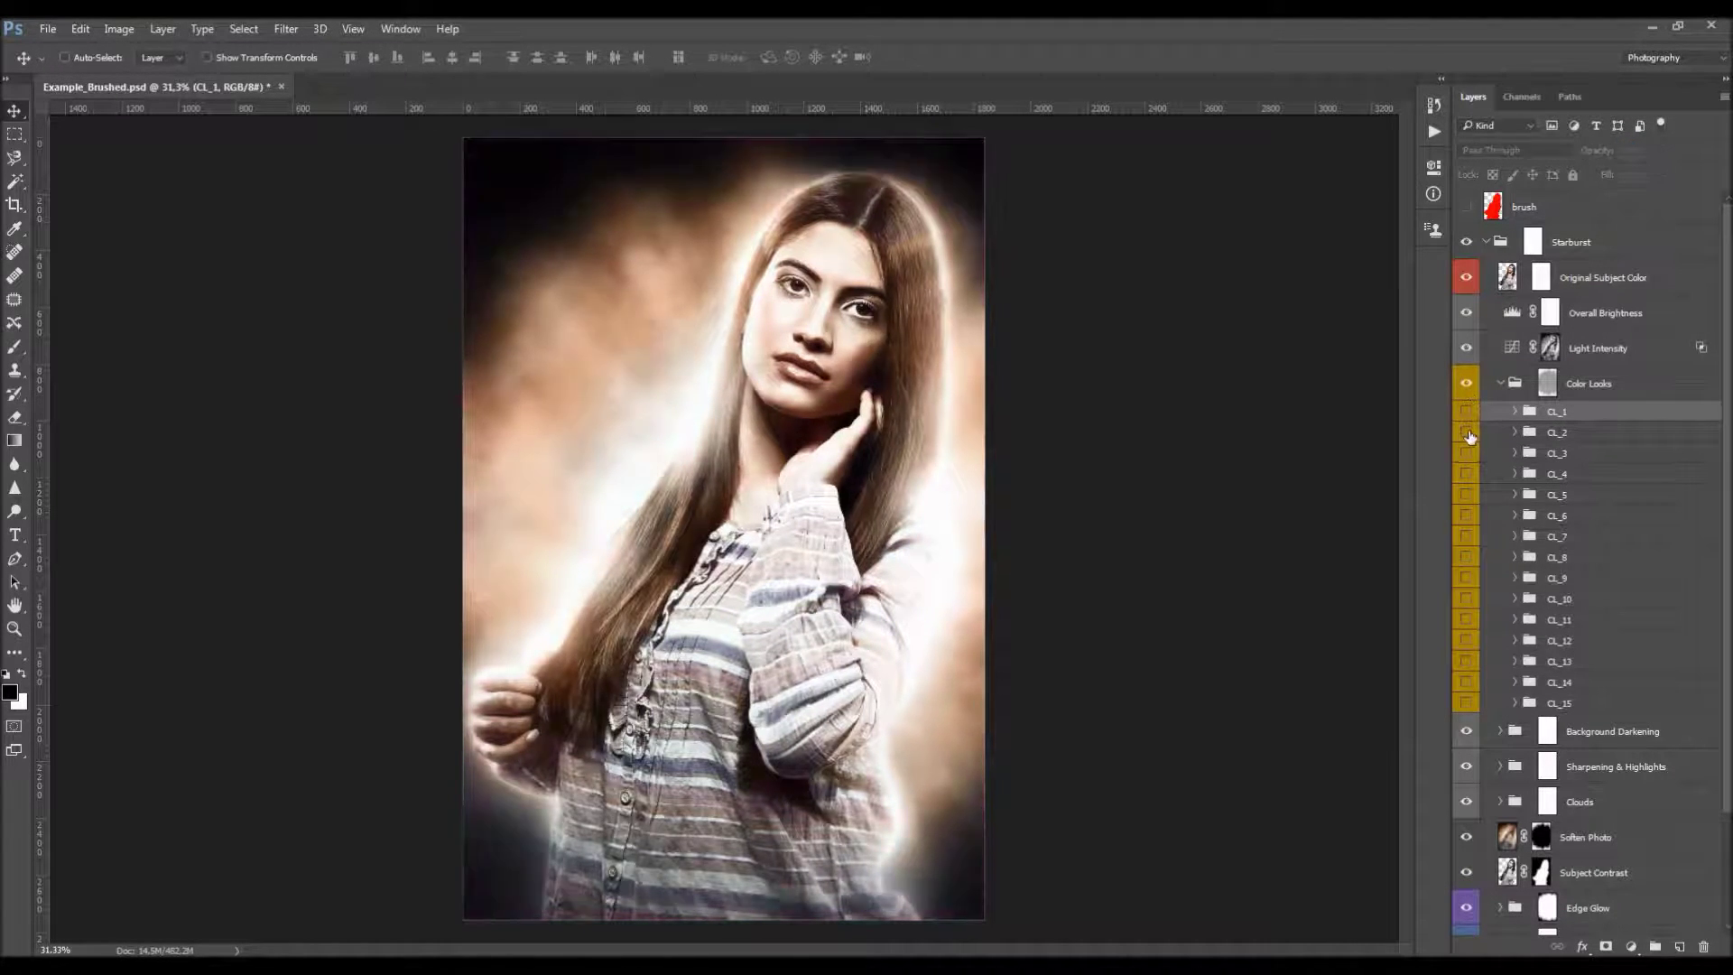
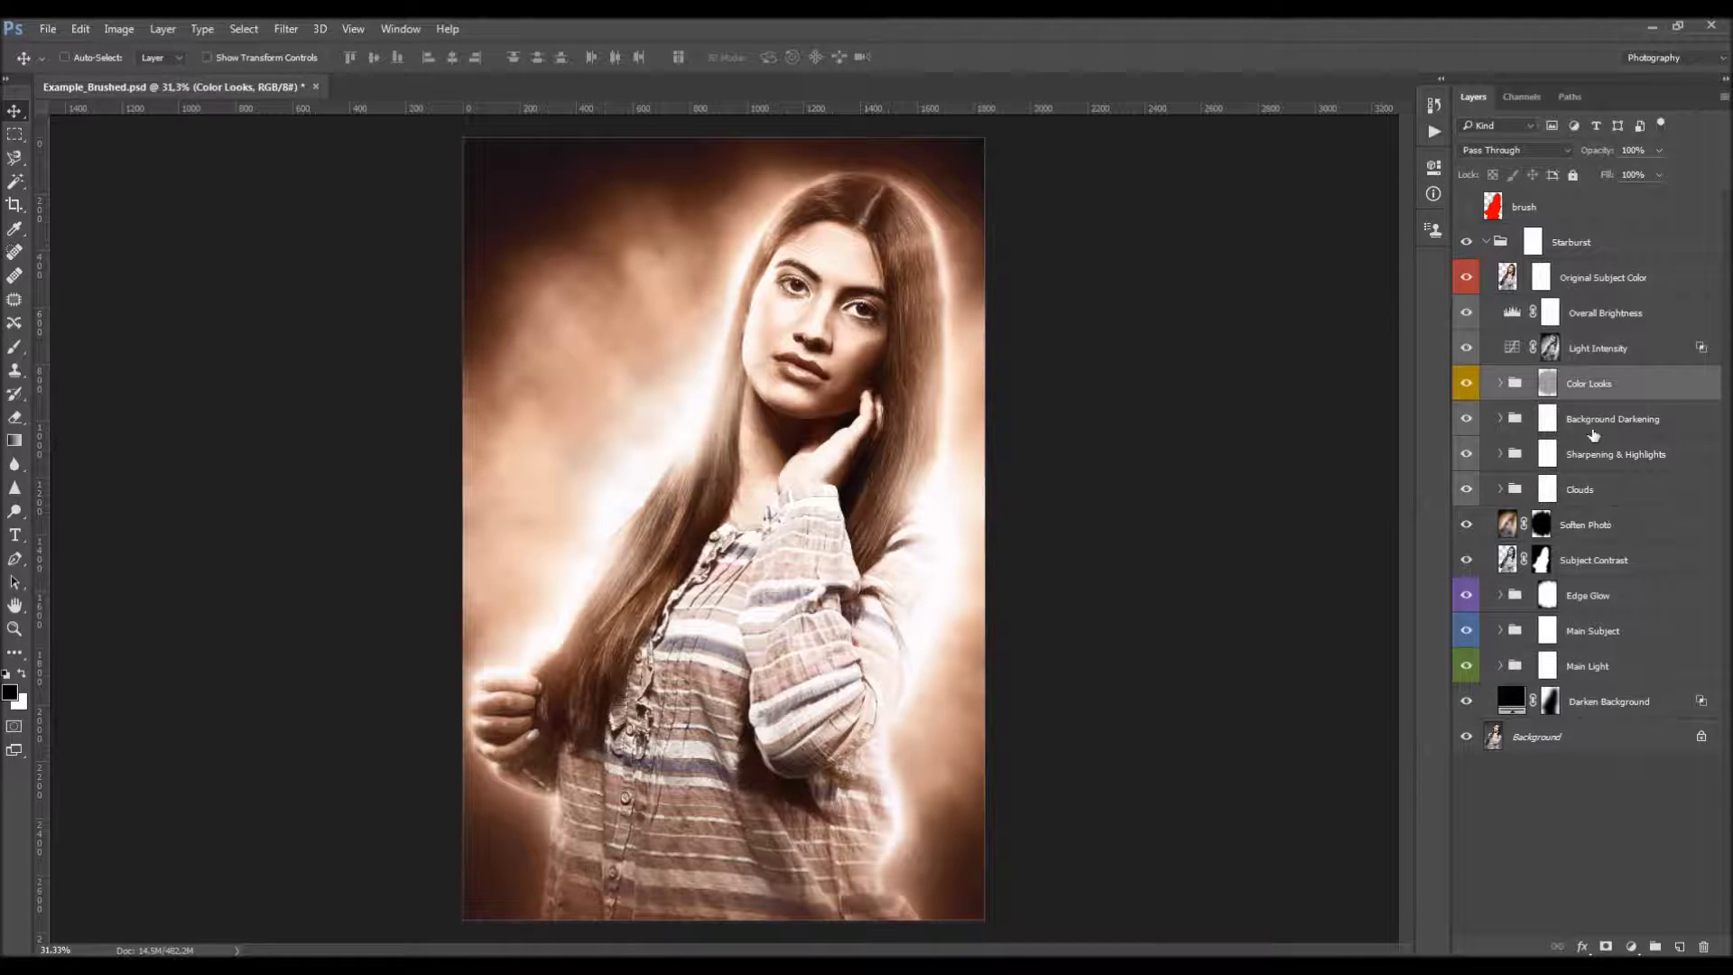
Compare the Color Looks group with its layer mask disabled and enabled
left_click(1548, 388)
left_click(1549, 387, "shift")
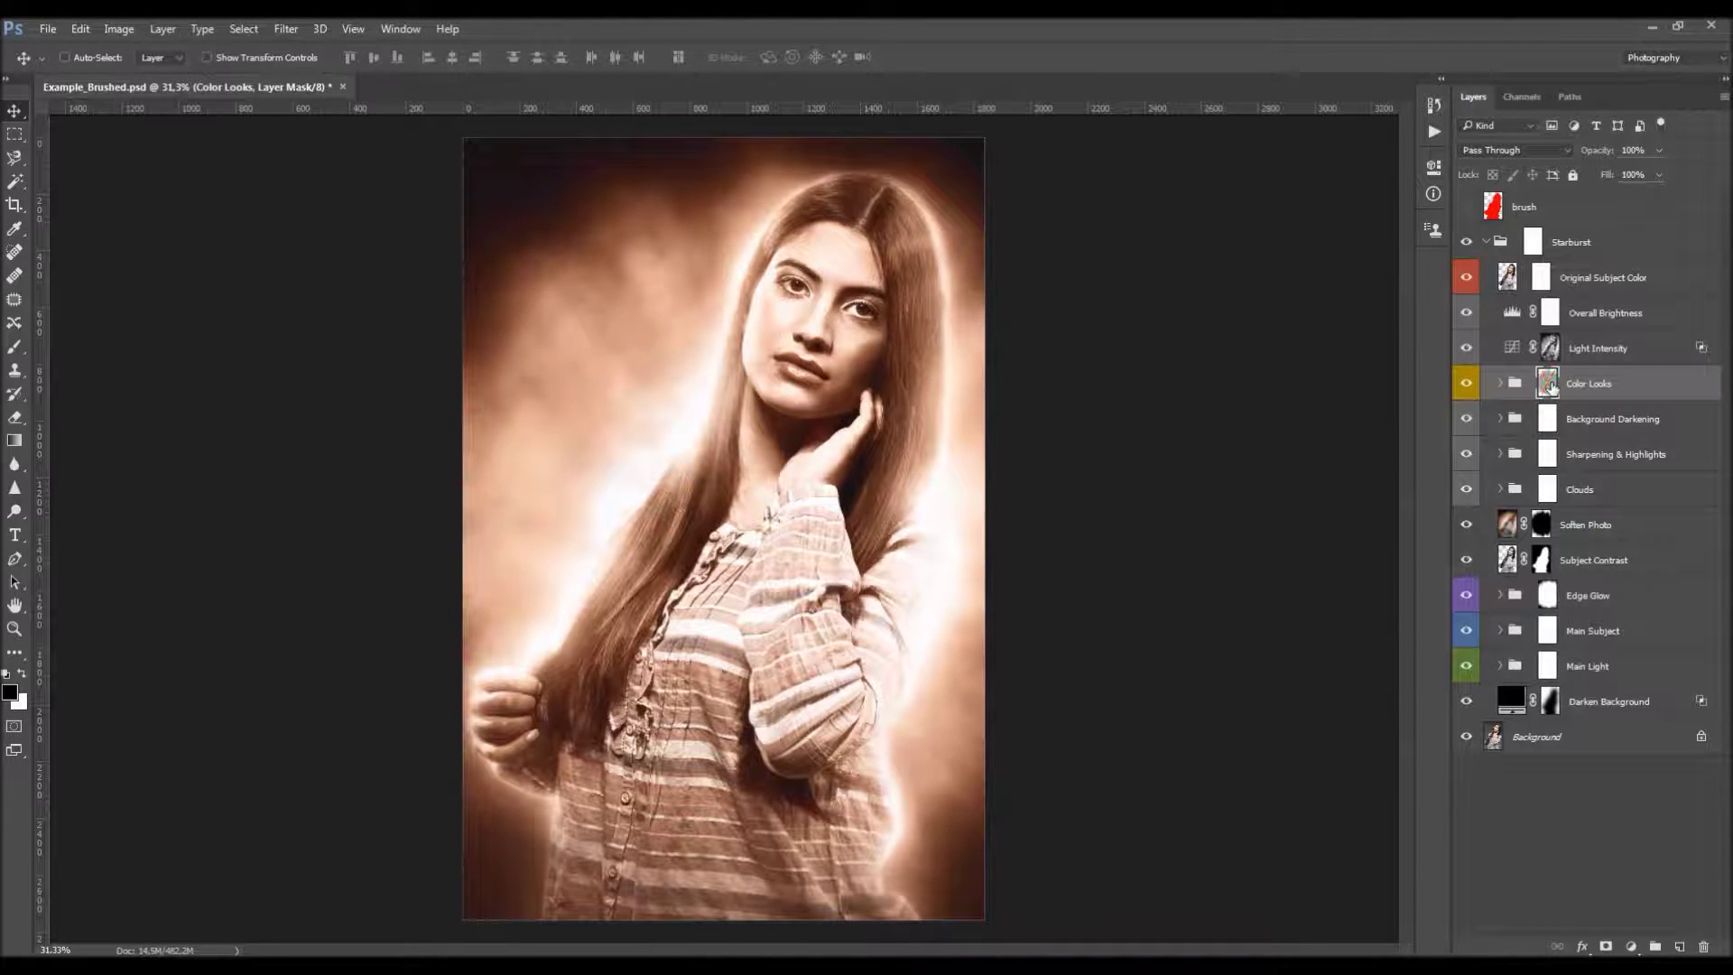
left_click(1548, 387, "shift")
Expand the Background Darkening group and compare the BD_1 and BD_2 layers hidden and shown
left_click(1548, 418)
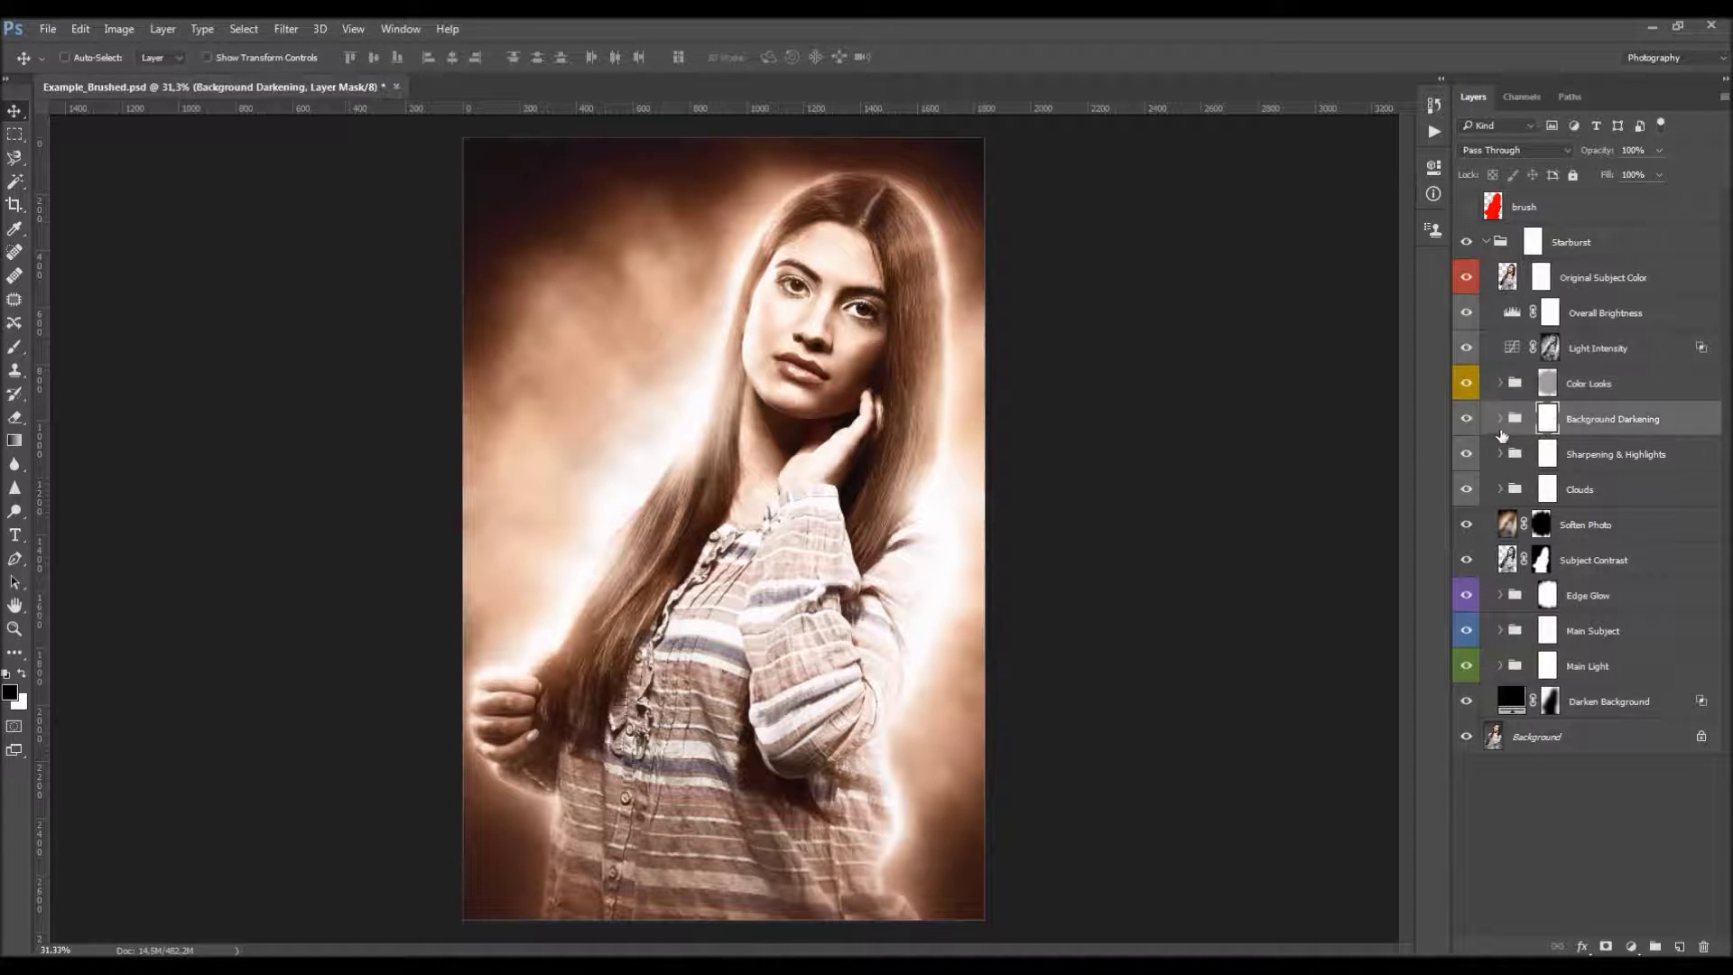
left_click(1500, 419)
left_click(1622, 458)
left_click(1464, 455)
left_click(1464, 454)
left_click(1467, 489)
left_click(1467, 489)
left_click(1621, 490)
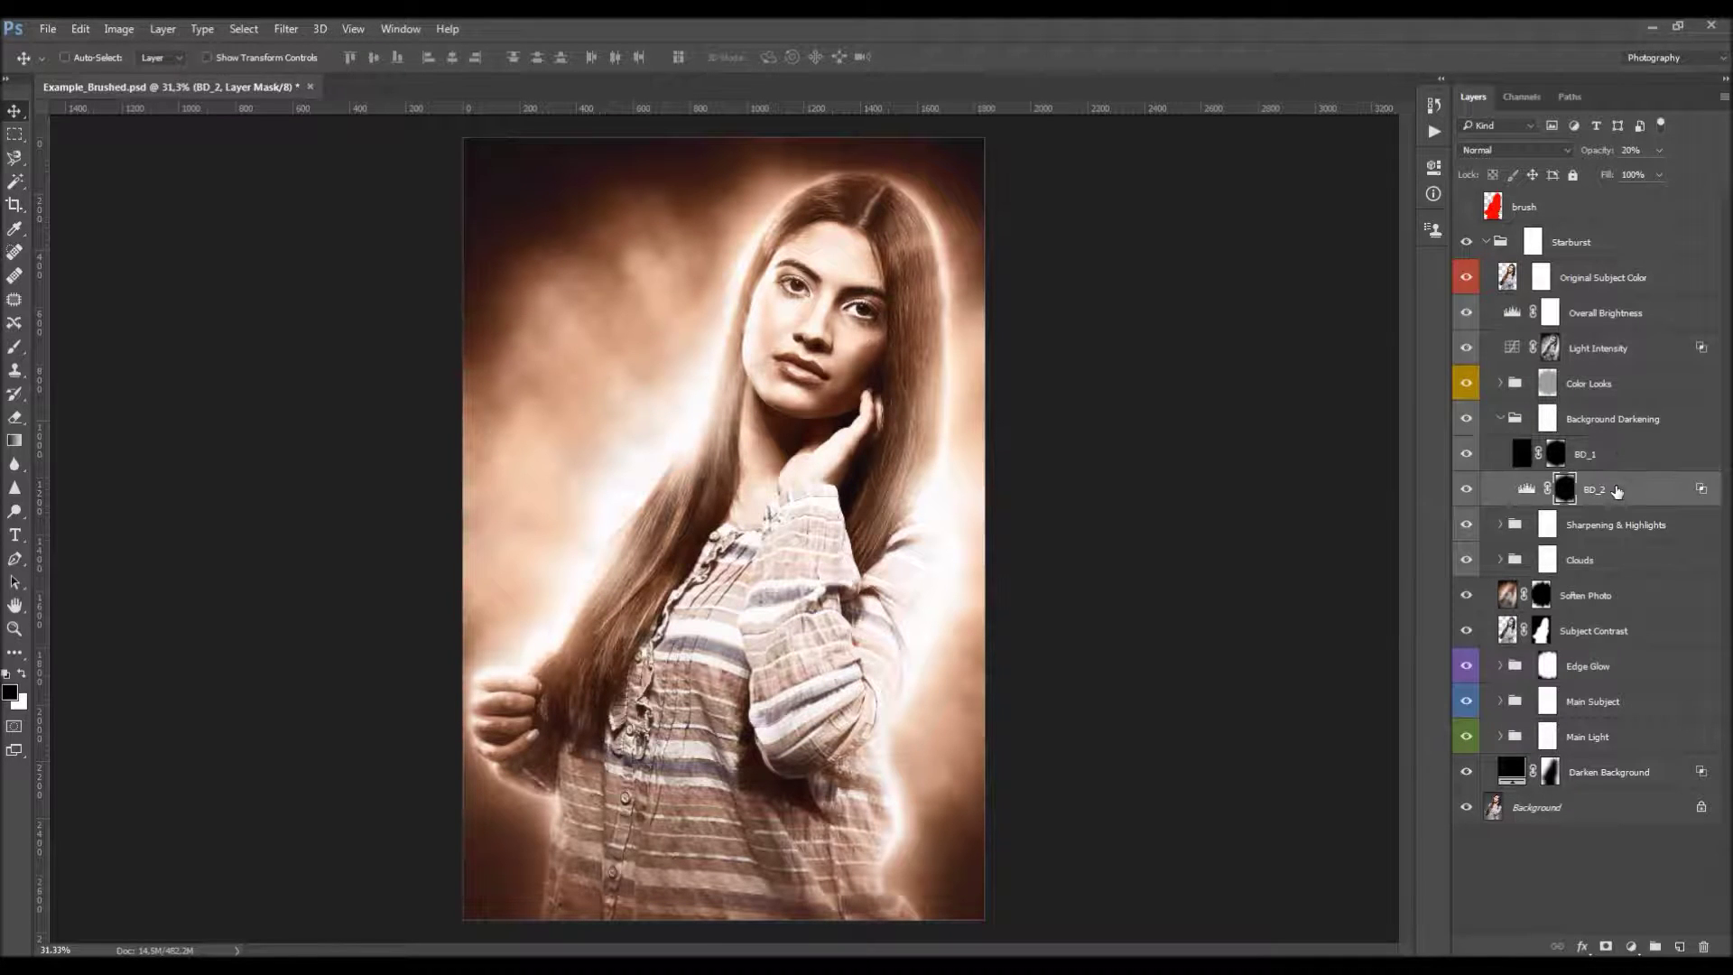
Try the BD_1 background darkening layer at 100% opacity and undo the change
left_click(1615, 458)
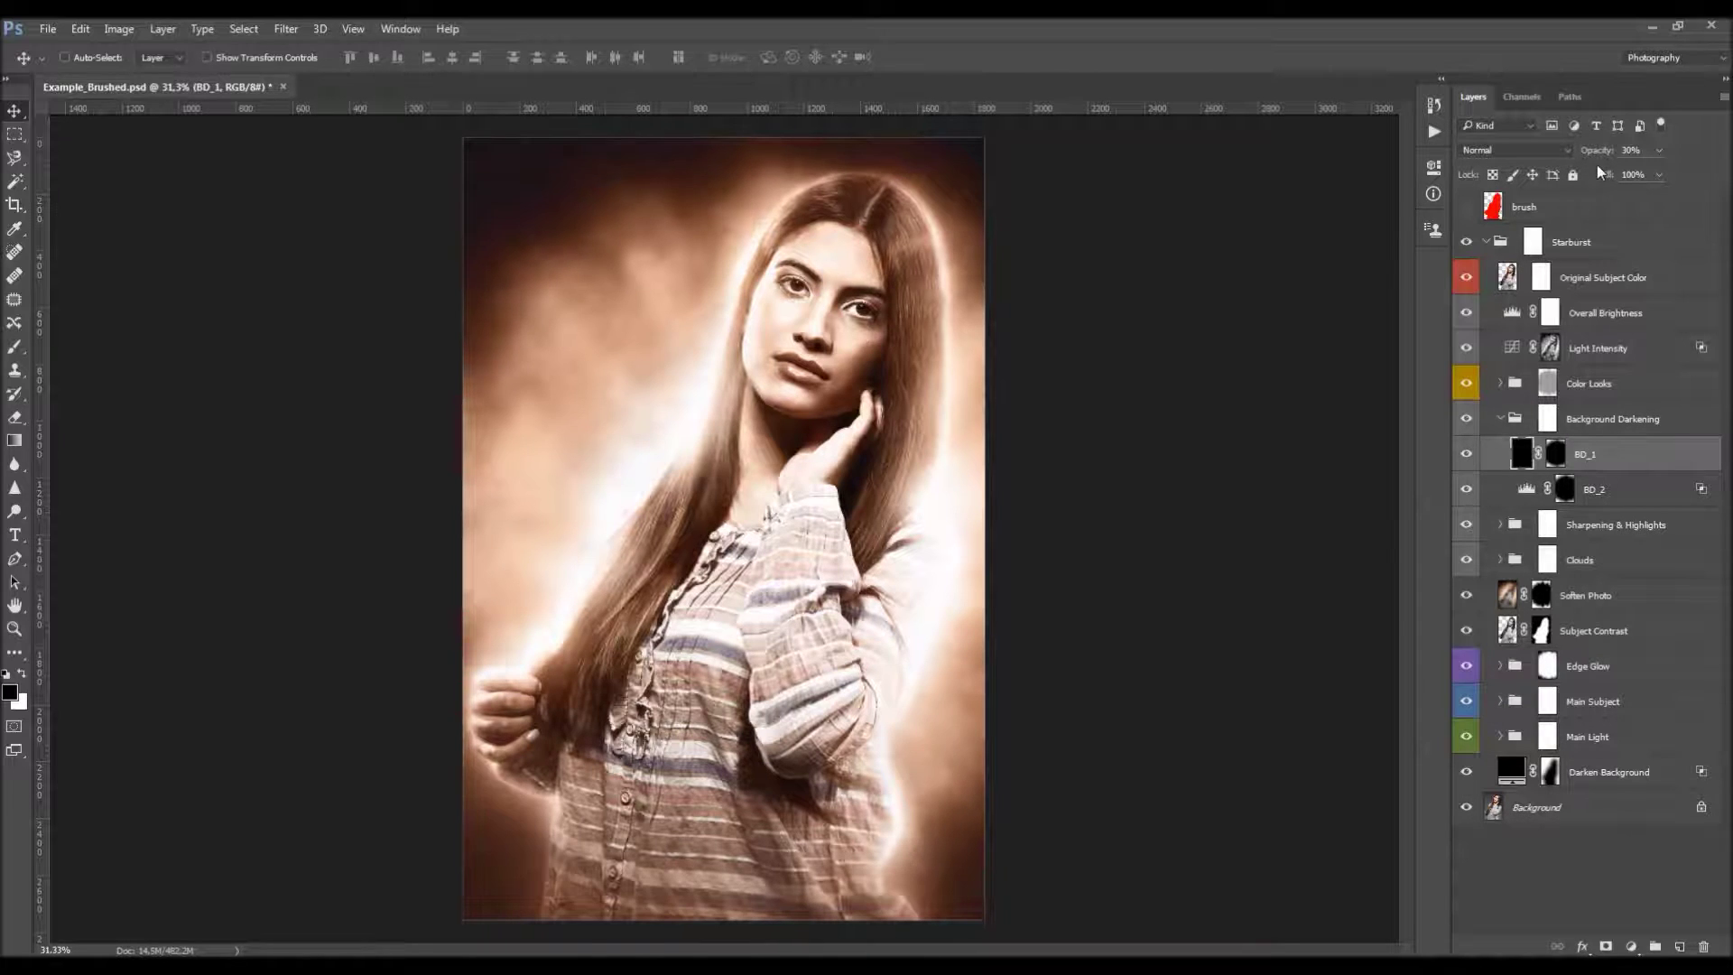
left_click_drag(1588, 155, 1726, 151)
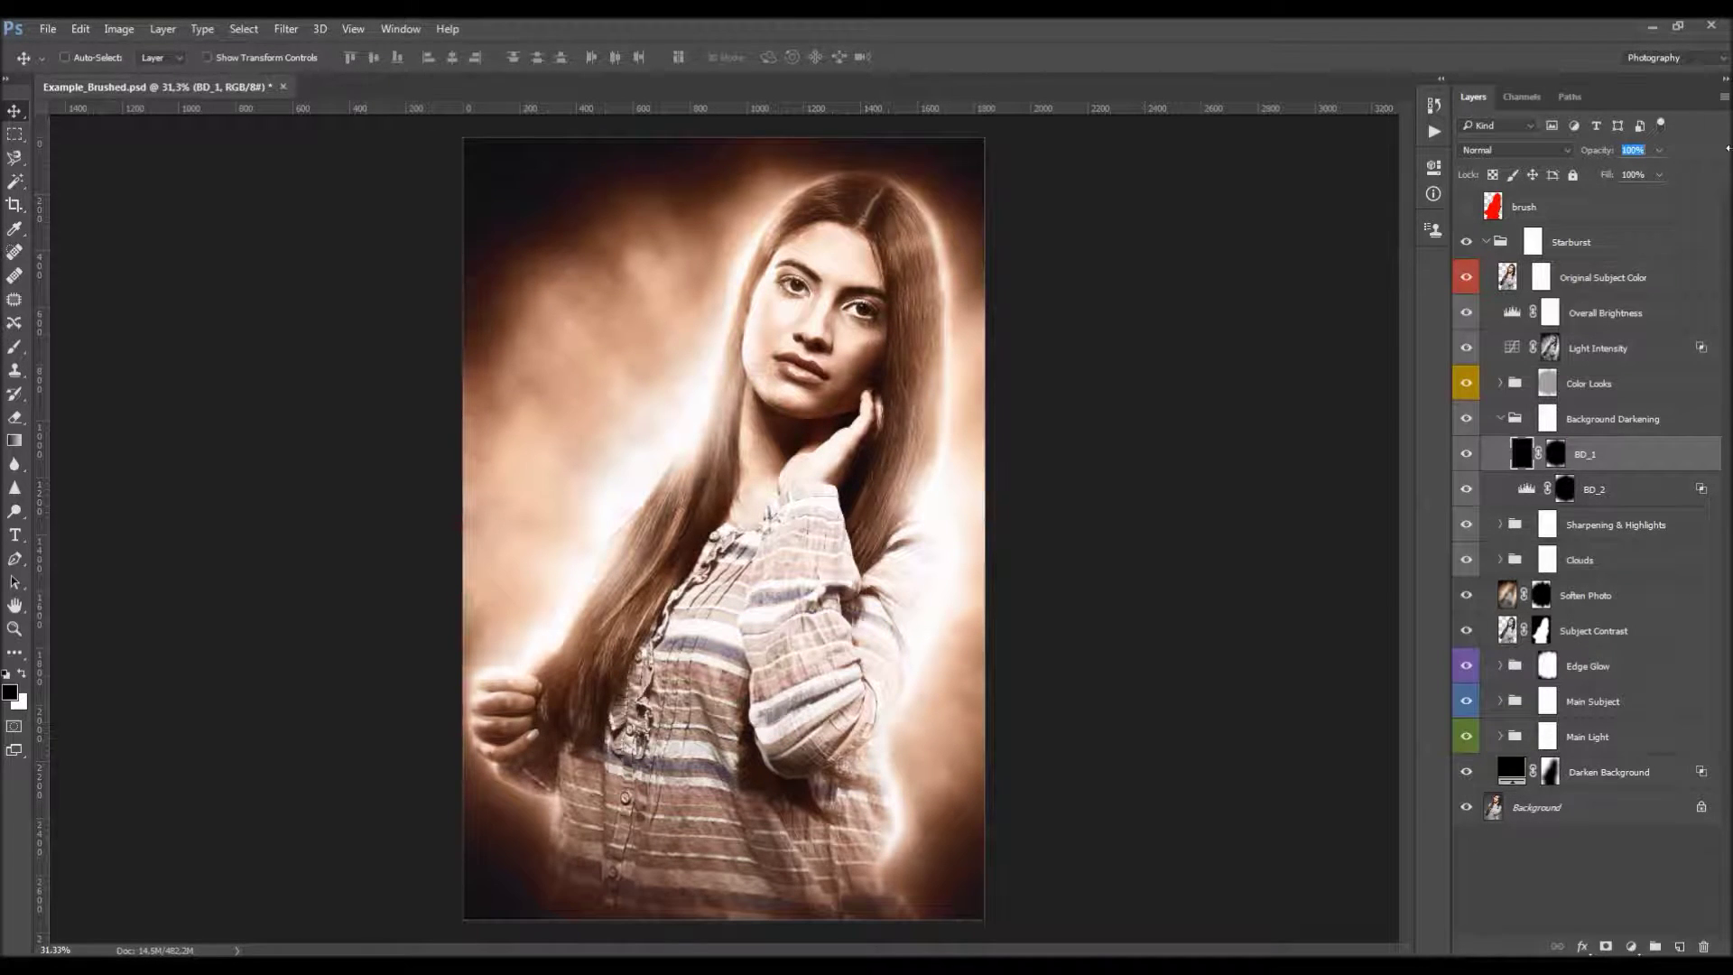
key("ctrl+z")
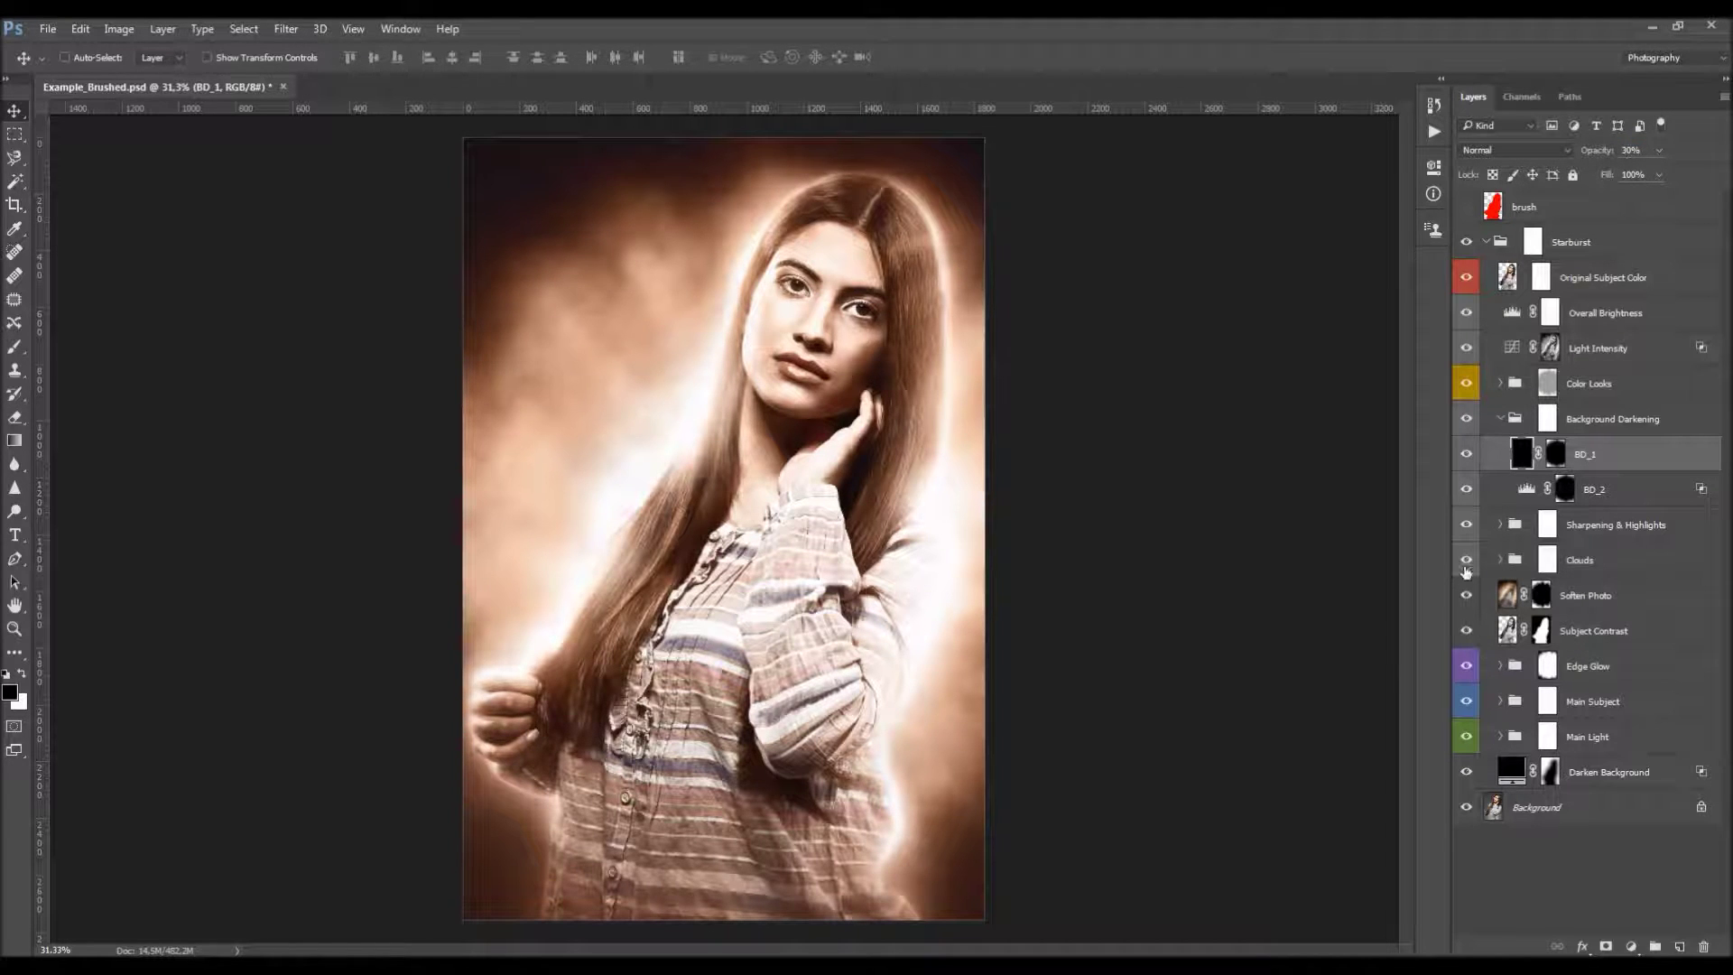
Set the opacity of the BD_2 background darkening layer to 100%
left_click(1612, 501)
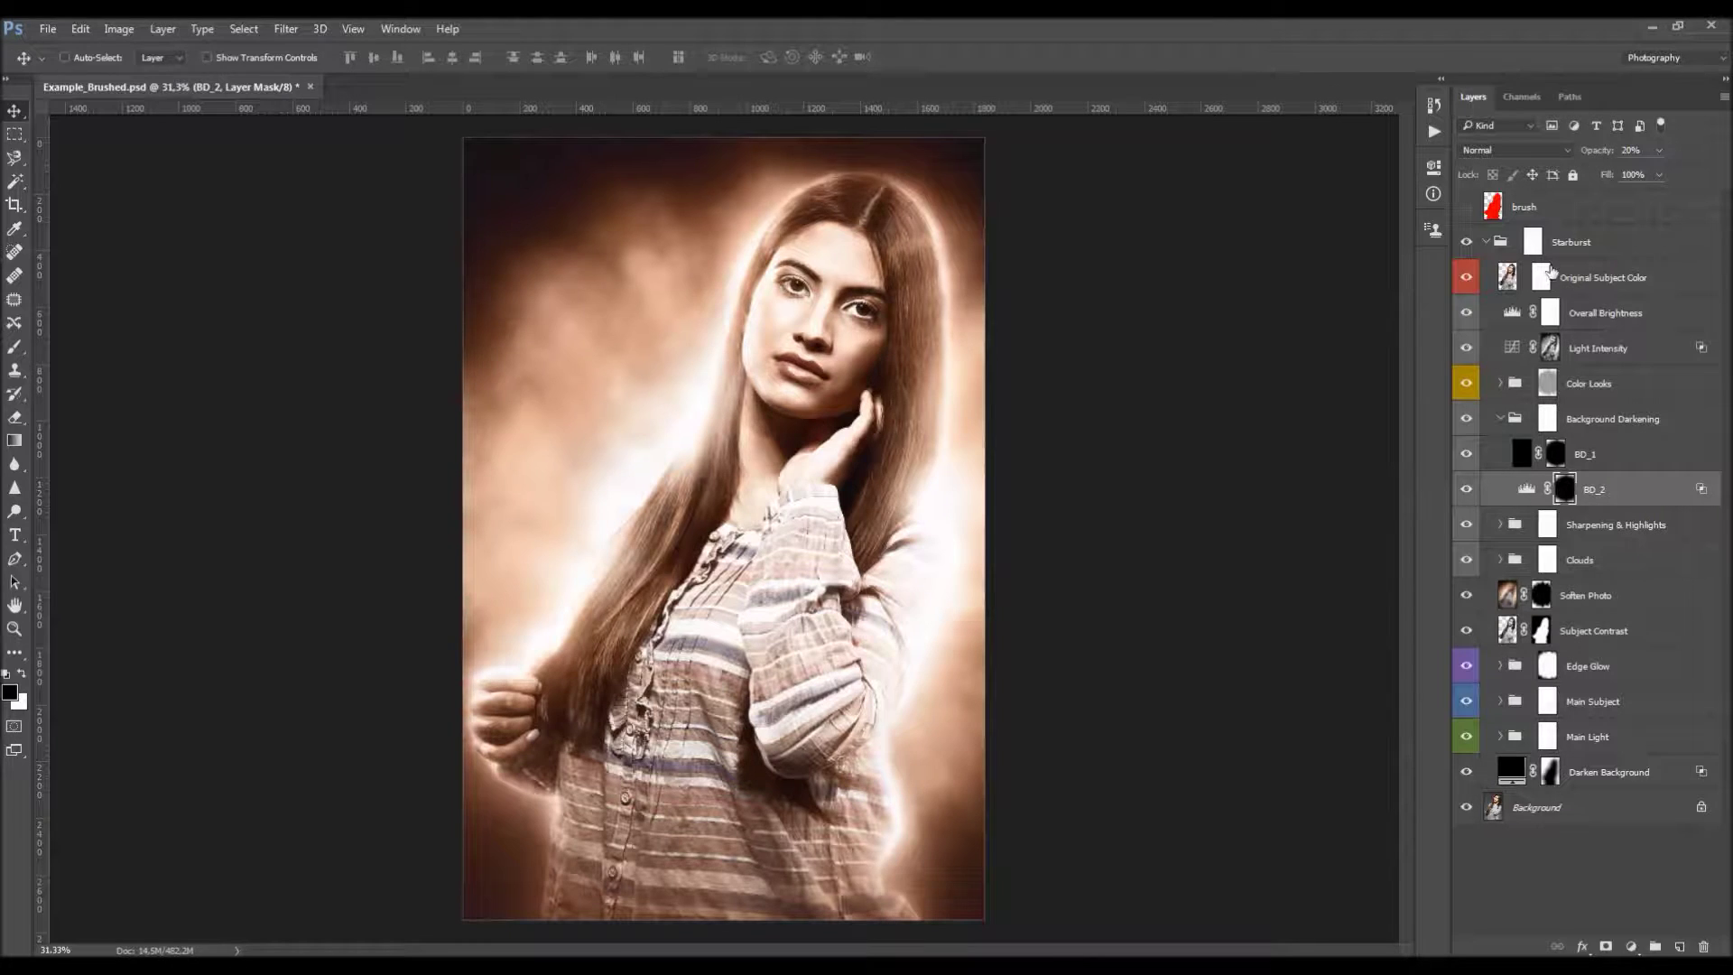
left_click_drag(1580, 158, 1671, 158)
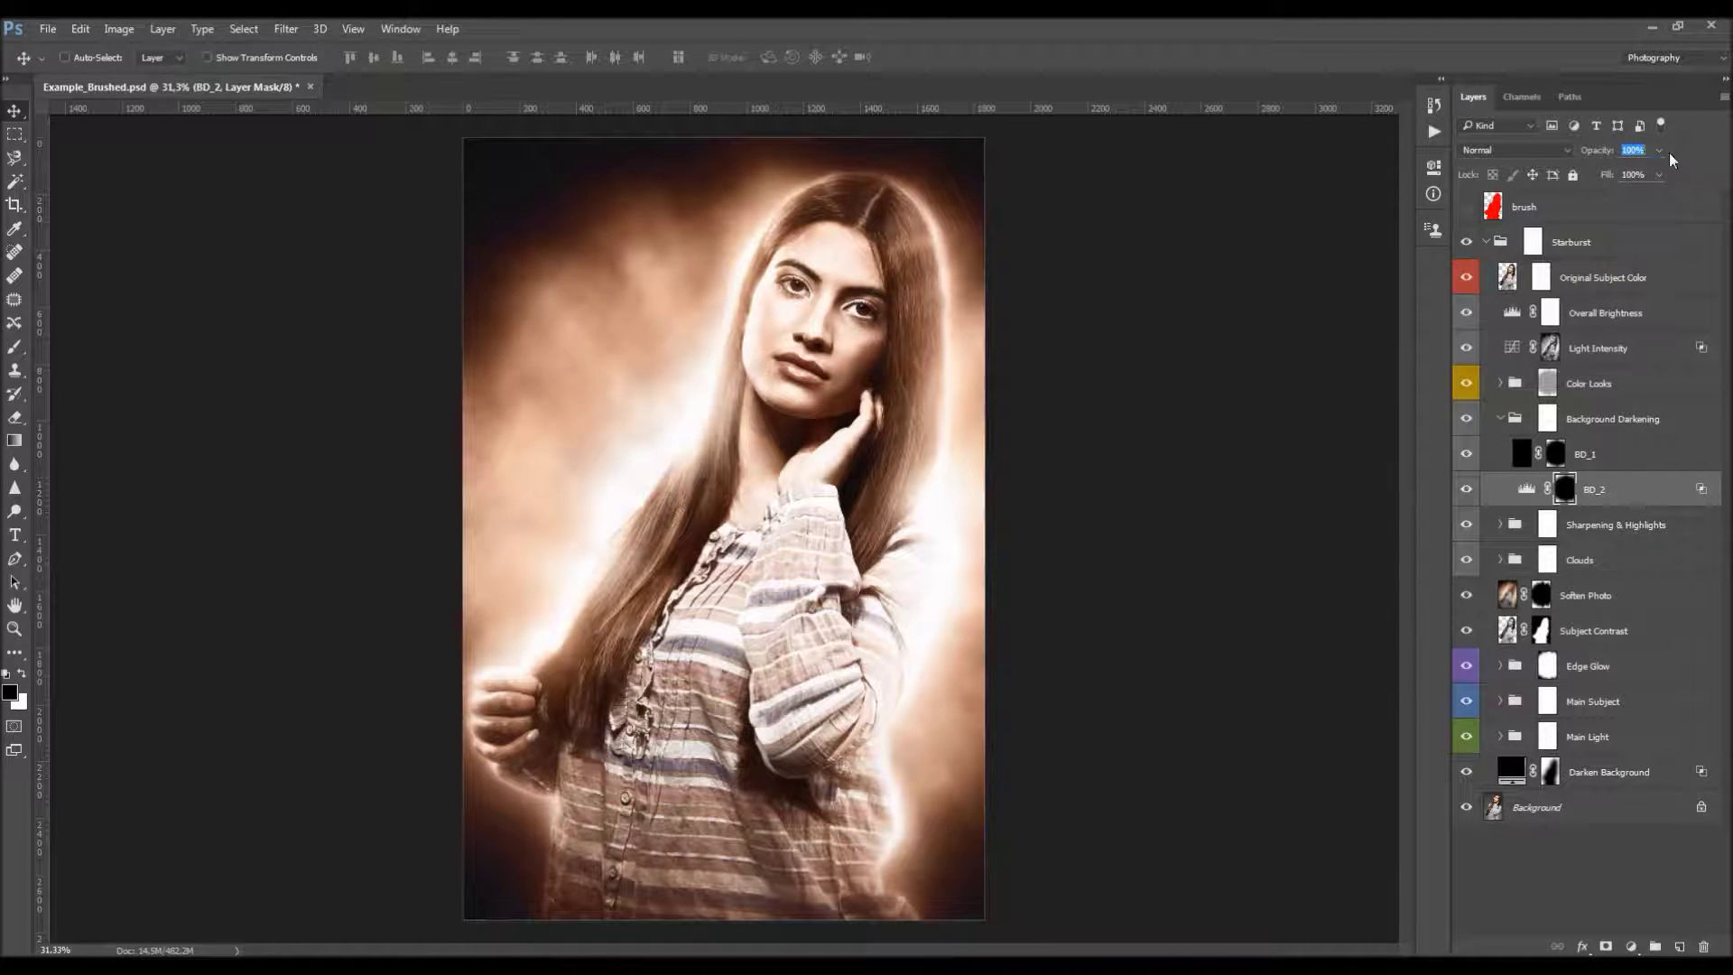
Collapse Background Darkening, expand the Sharpening & Highlights group, and adjust the opacity of the Subject Sharpening layer
left_click(1501, 418)
left_click(1571, 460)
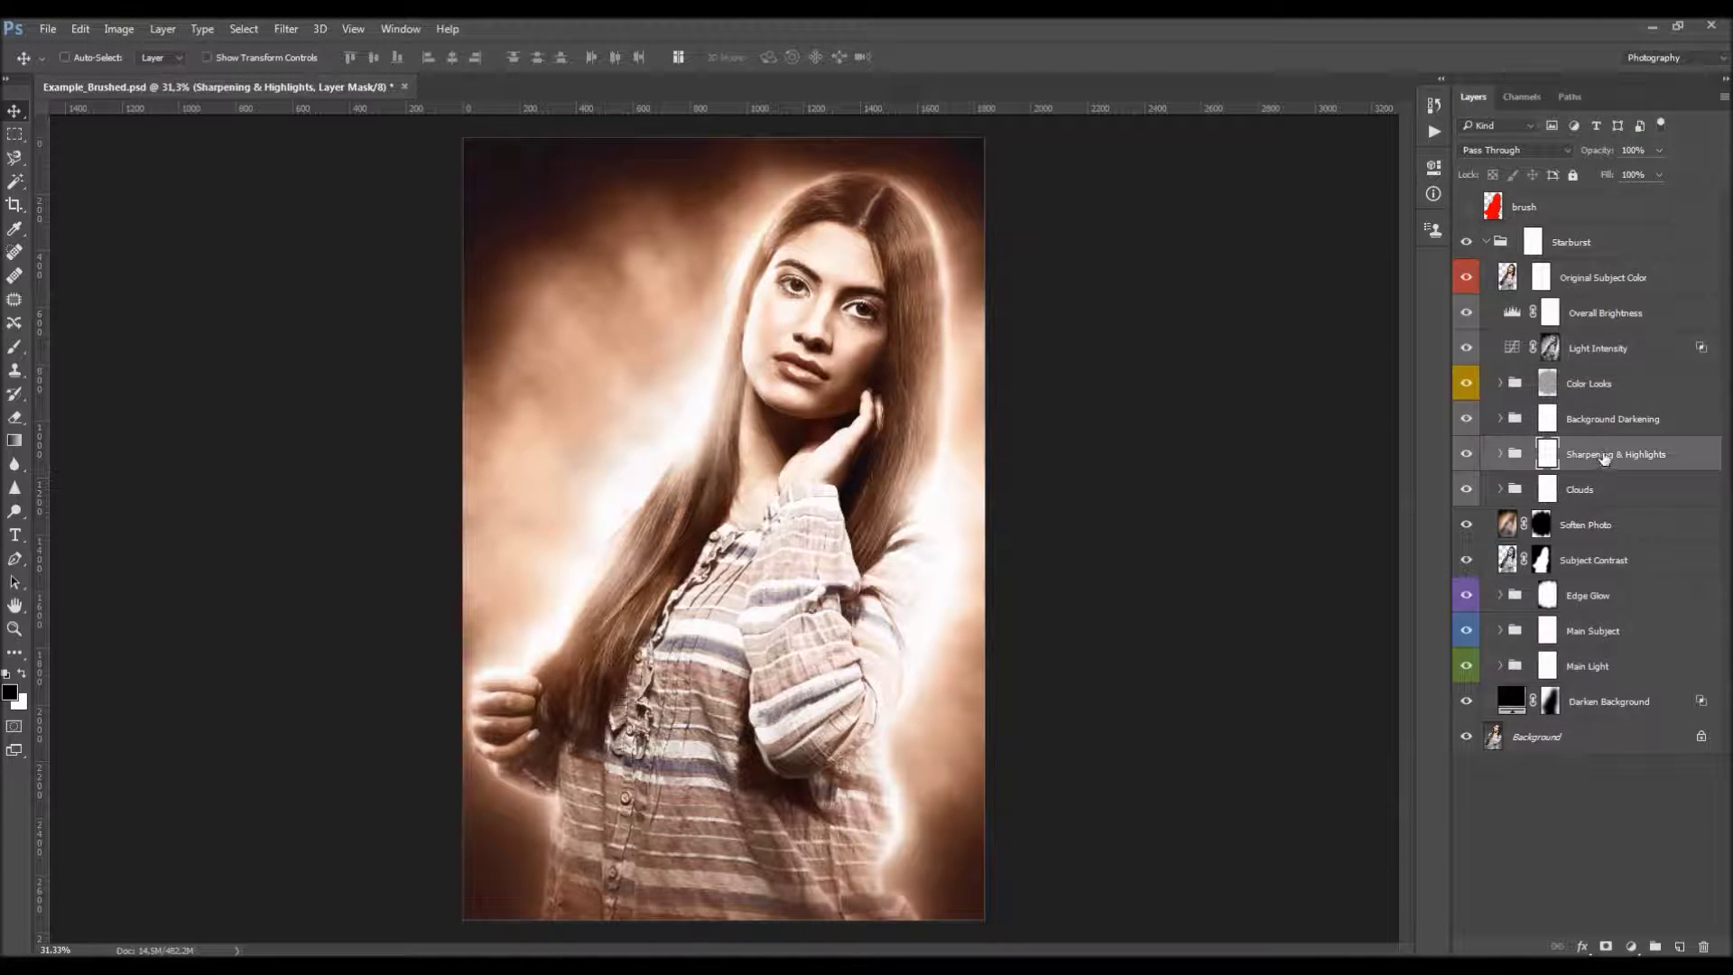
left_click(1501, 454)
left_click(1609, 492)
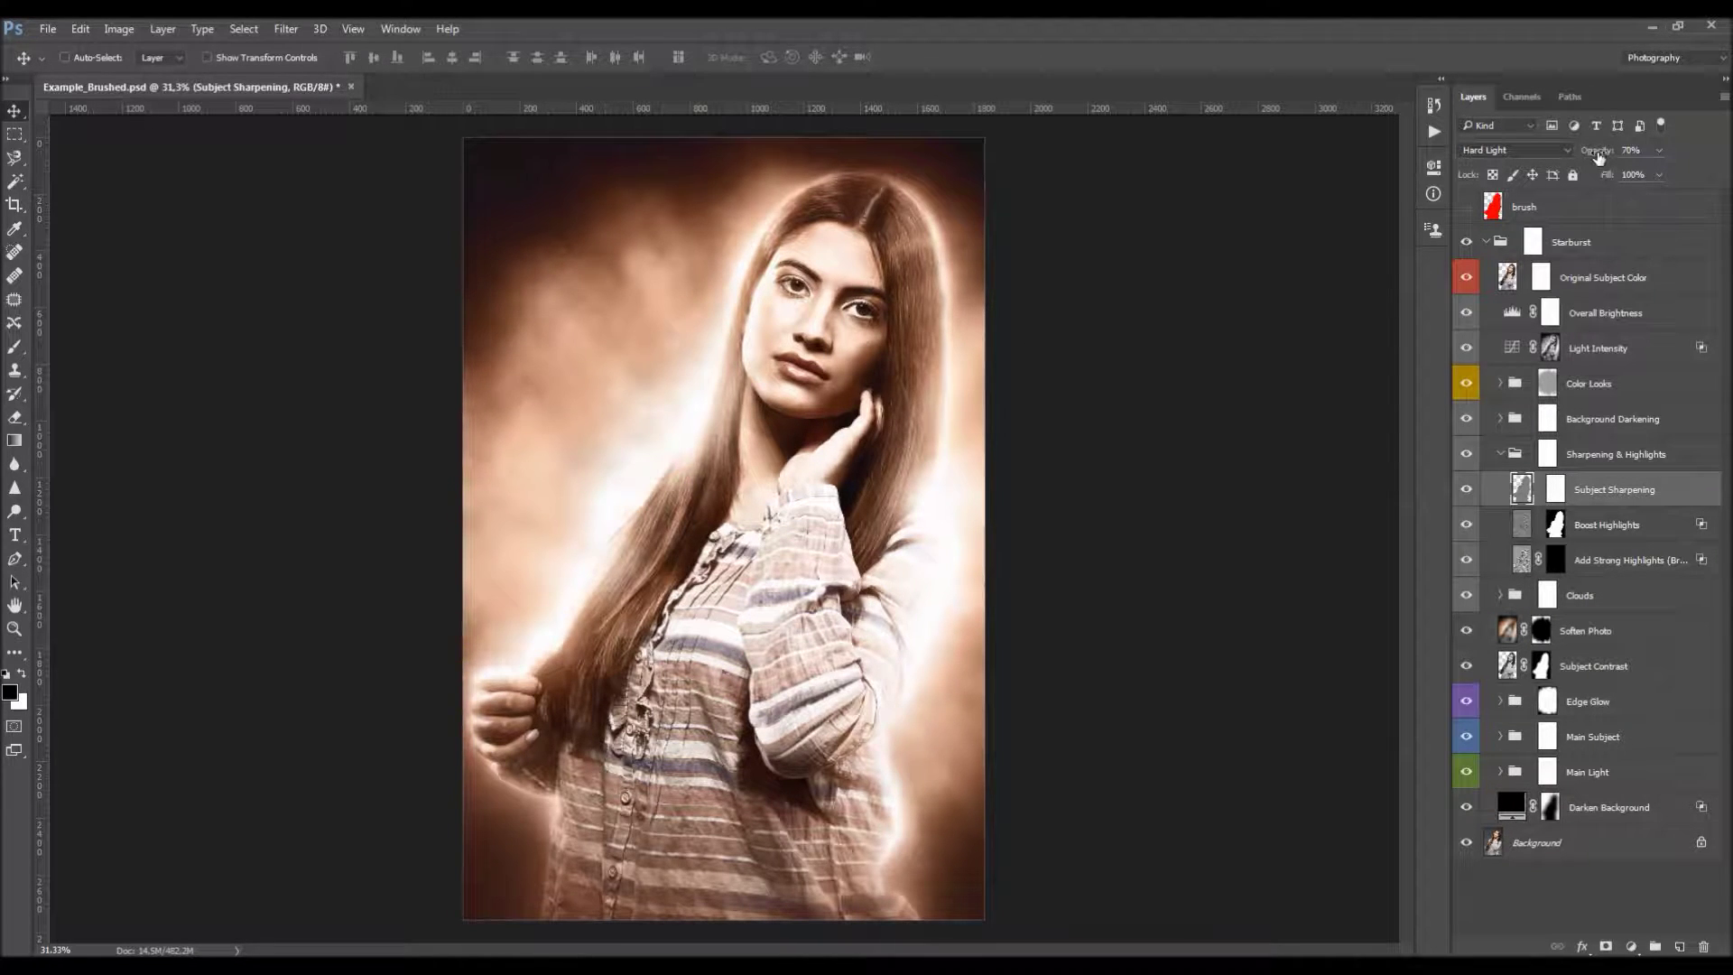
left_click_drag(1599, 157, 1721, 159)
left_click_drag(1726, 160, 1703, 161)
Compare the Boost Highlights layer hidden and shown and adjust its opacity
left_click(1644, 532)
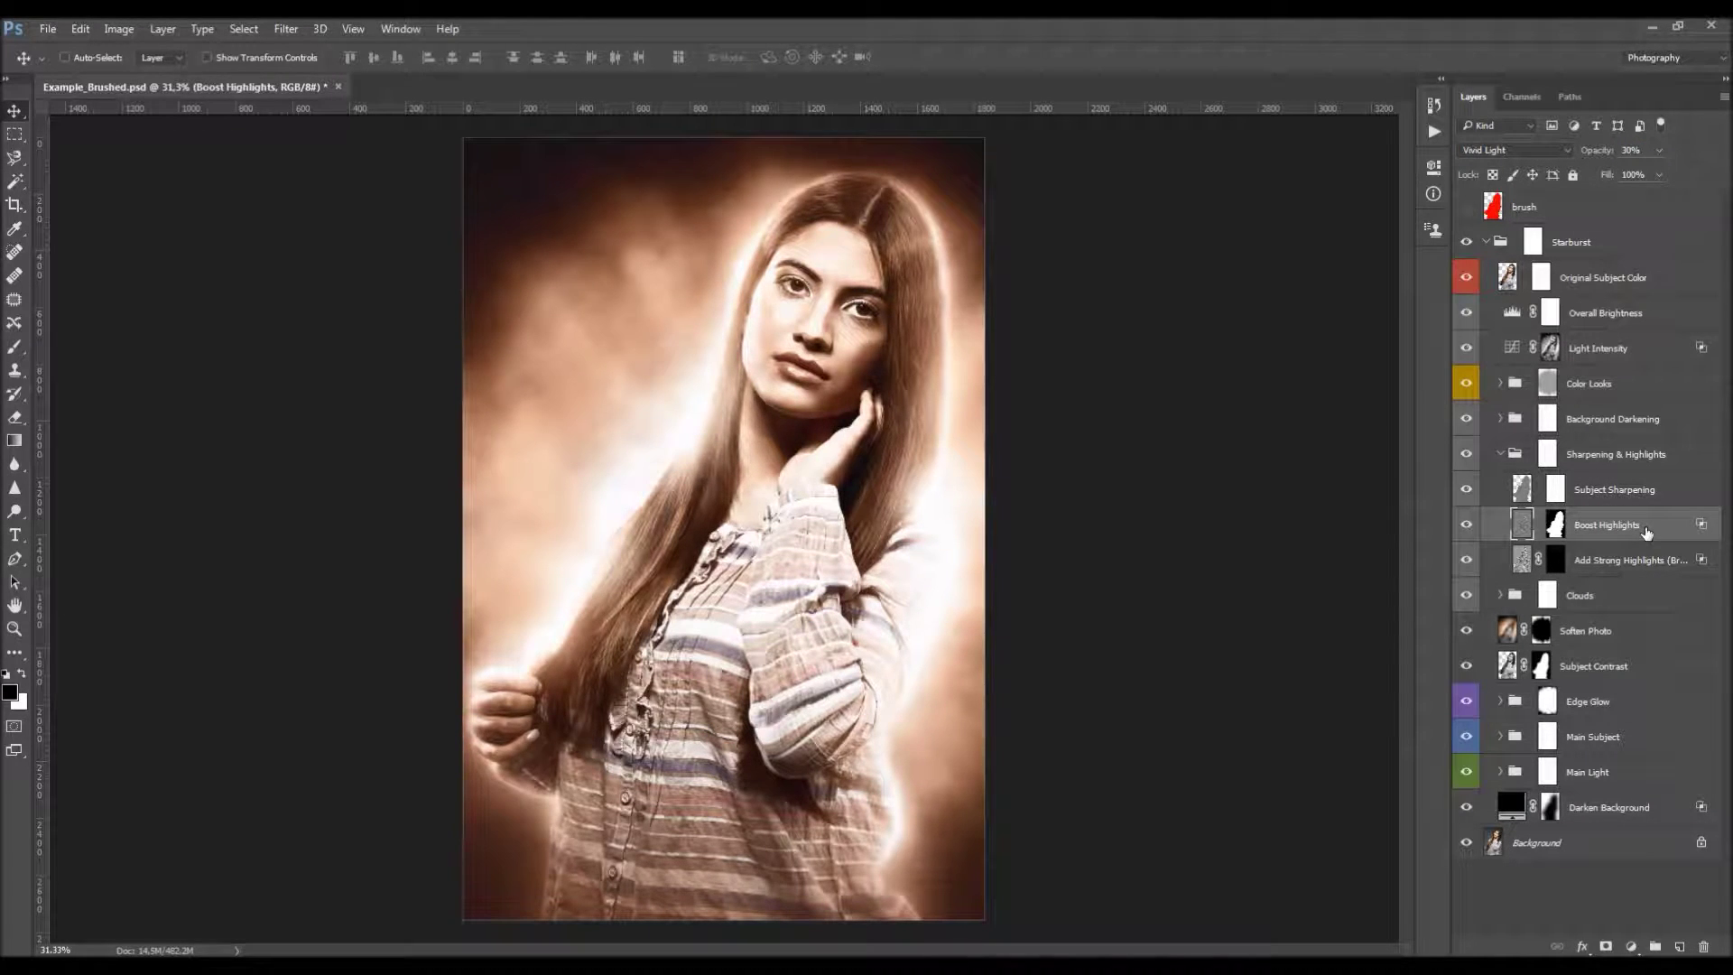
left_click(1468, 526)
left_click(1467, 526)
left_click(1467, 528)
left_click(1466, 528)
left_click(1466, 529)
left_click(1467, 530)
left_click(1466, 530)
left_click(1467, 531)
left_click_drag(1640, 153, 1585, 166)
Paint white over the subject's raised hand in the Add Strong Highlights layer mask with a 200 px brush
left_click(1619, 562)
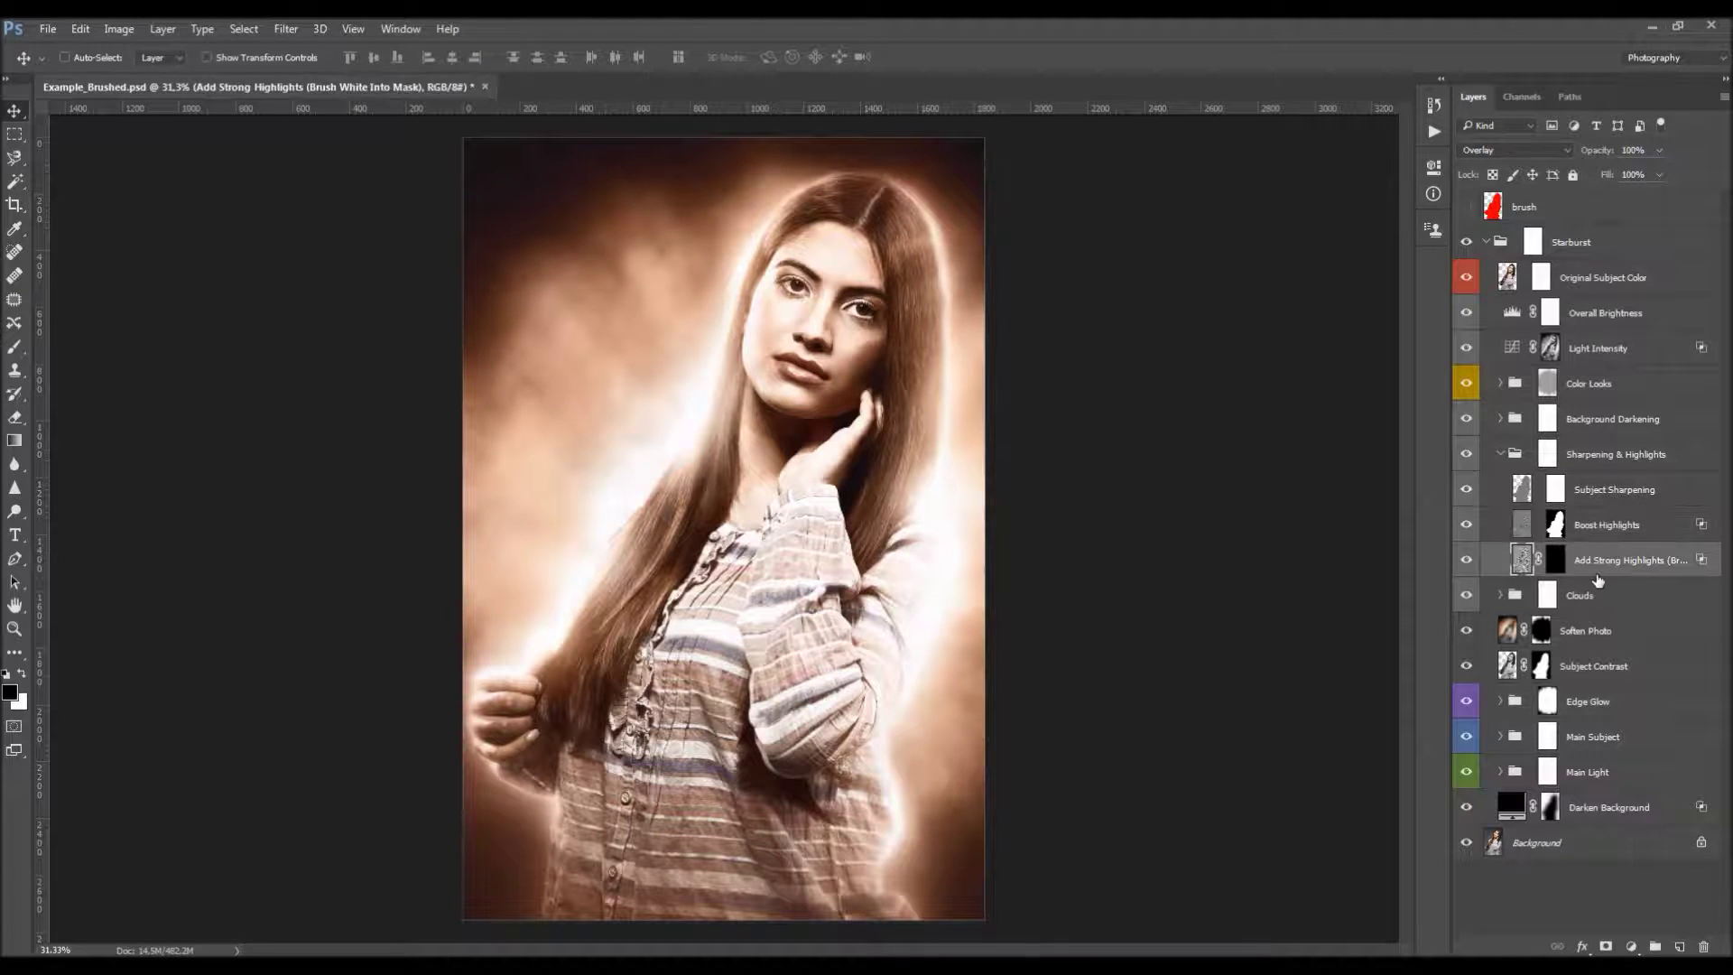
double_click(1625, 561)
left_click_drag(1588, 560, 1684, 560)
left_click(1556, 560)
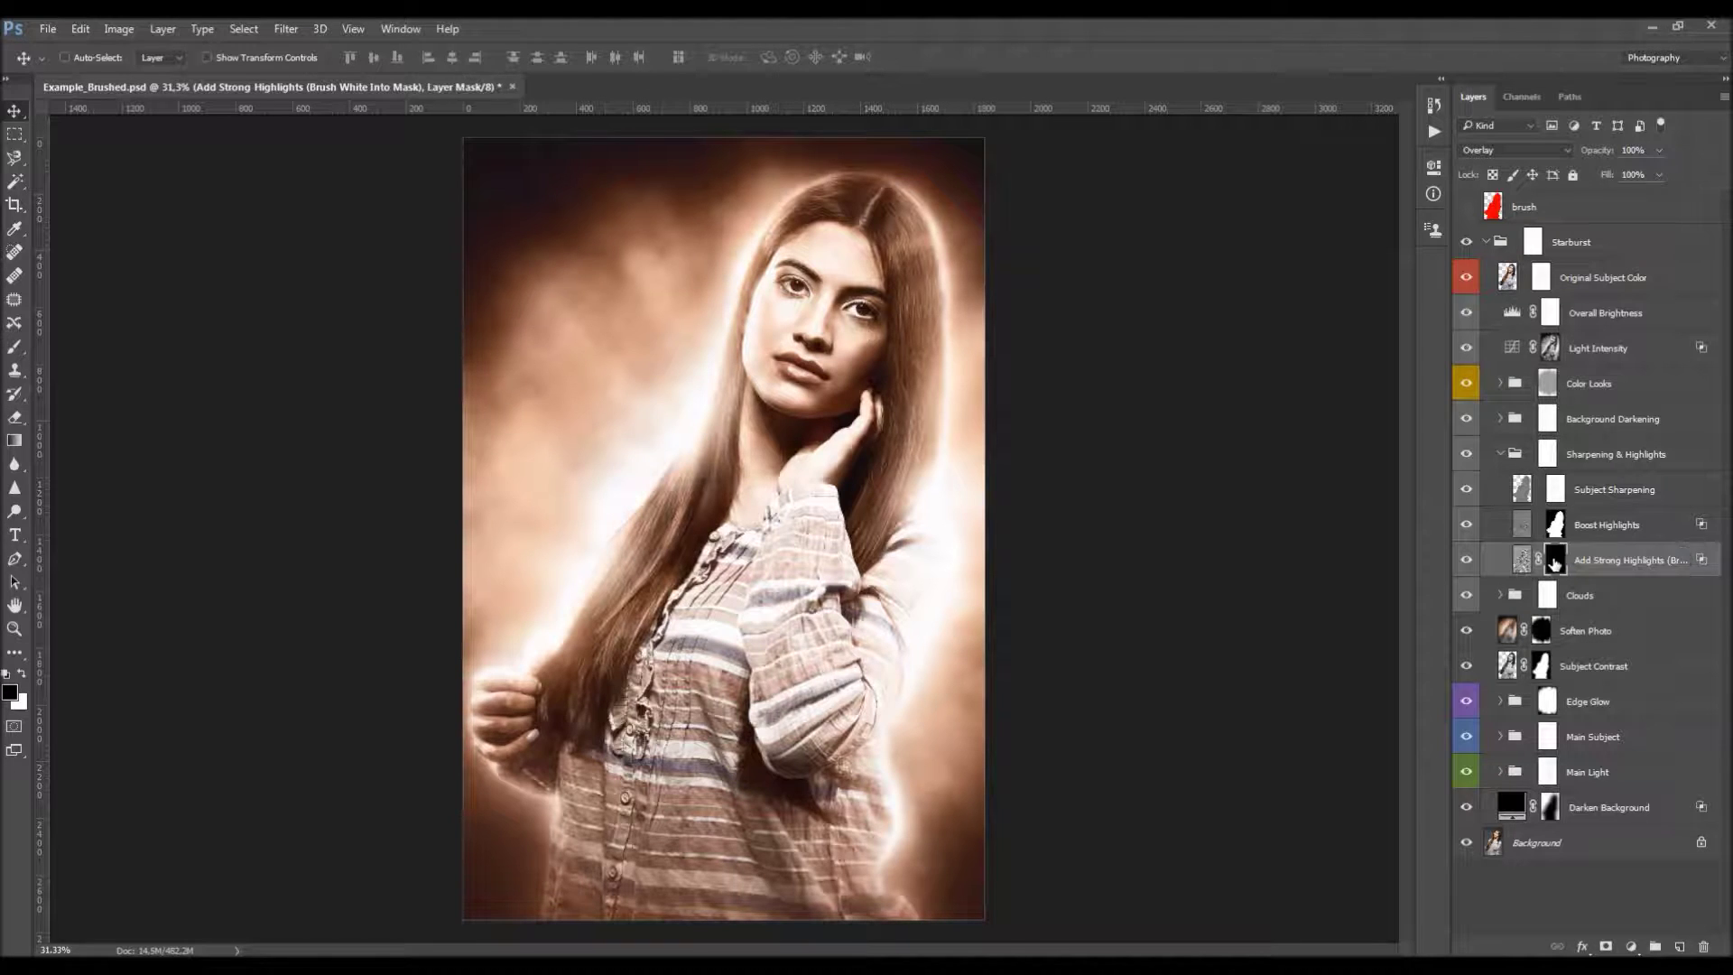
key("b")
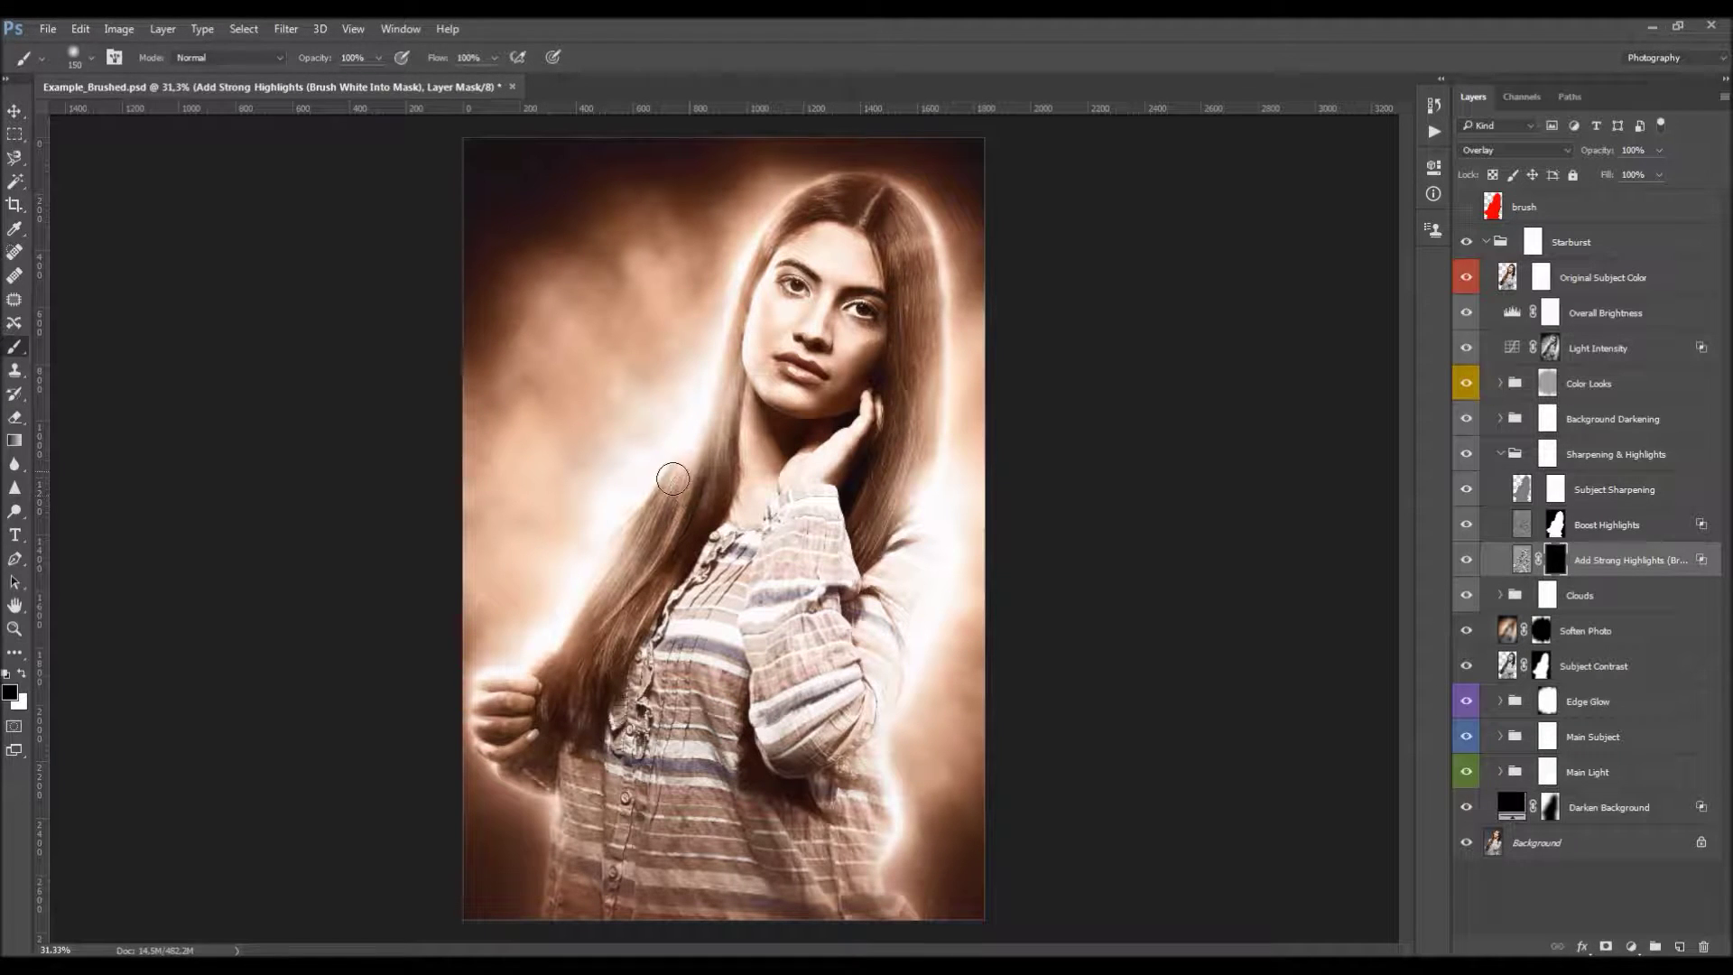
key("x")
key("bracketright")
key("bracketright")
mouse_move(490, 684)
left_mouse_down()
mouse_move(495, 723)
mouse_move(550, 770)
left_mouse_up()
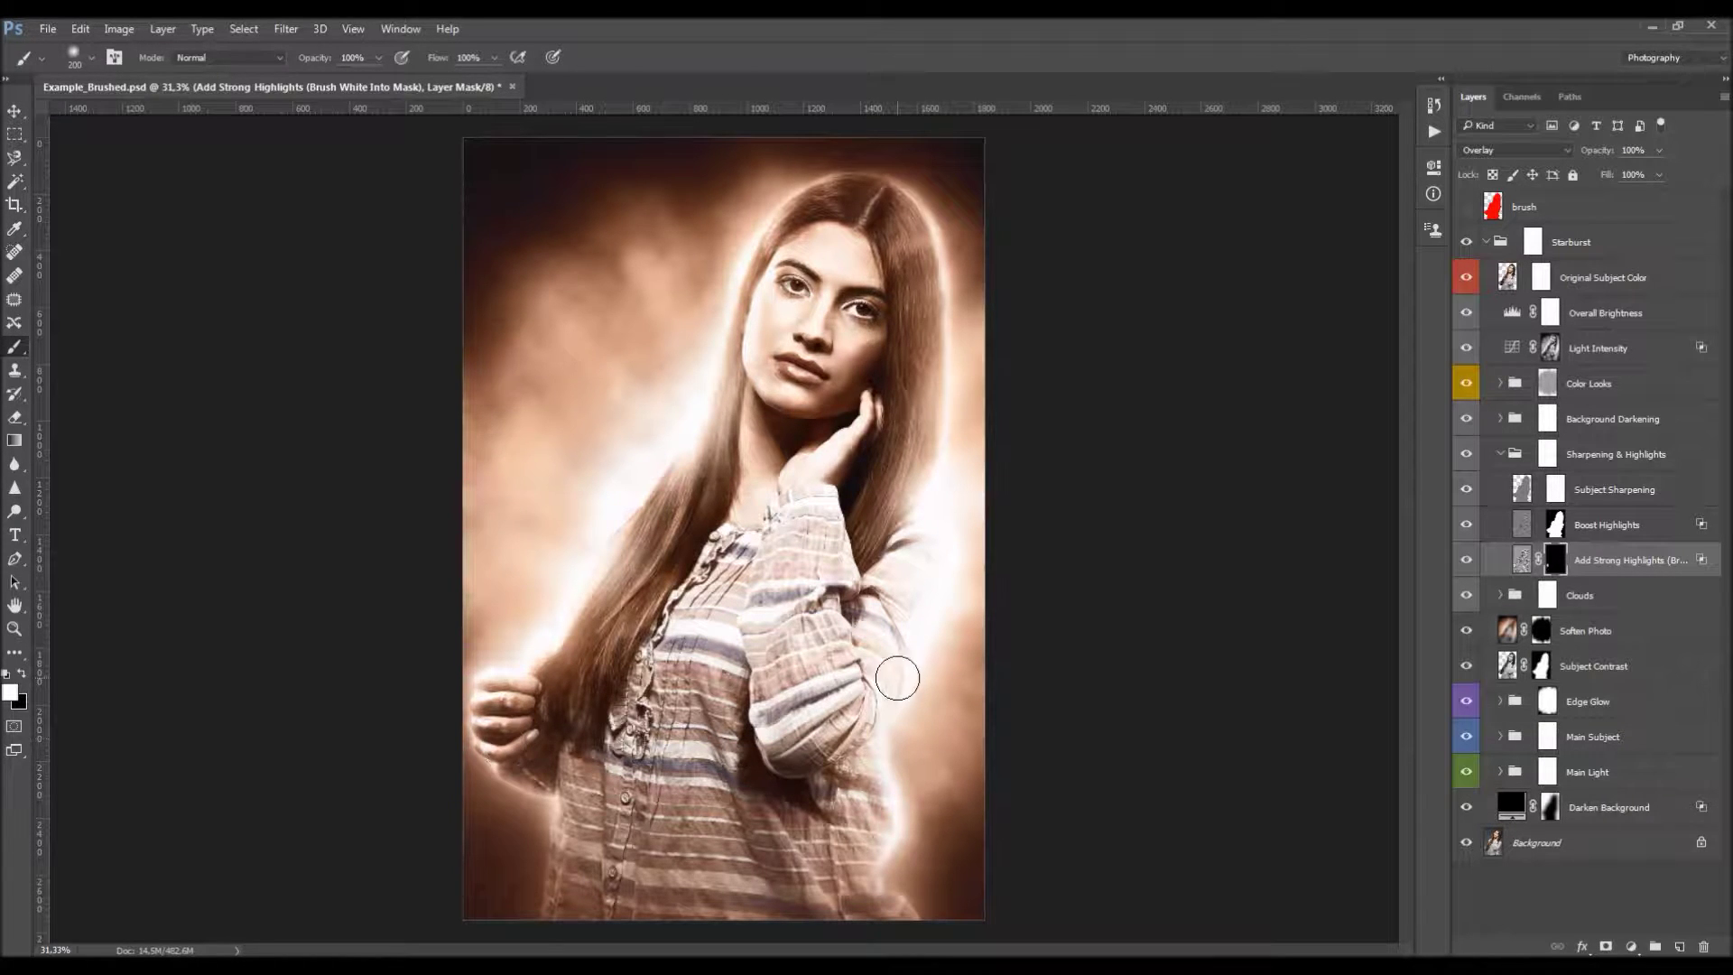
Paint white over the sleeve and adjacent hair in the mask with a 250 px brush, and black near the hairline
key("bracketright")
mouse_move(914, 545)
left_mouse_down()
mouse_move(889, 690)
mouse_move(925, 698)
left_mouse_up()
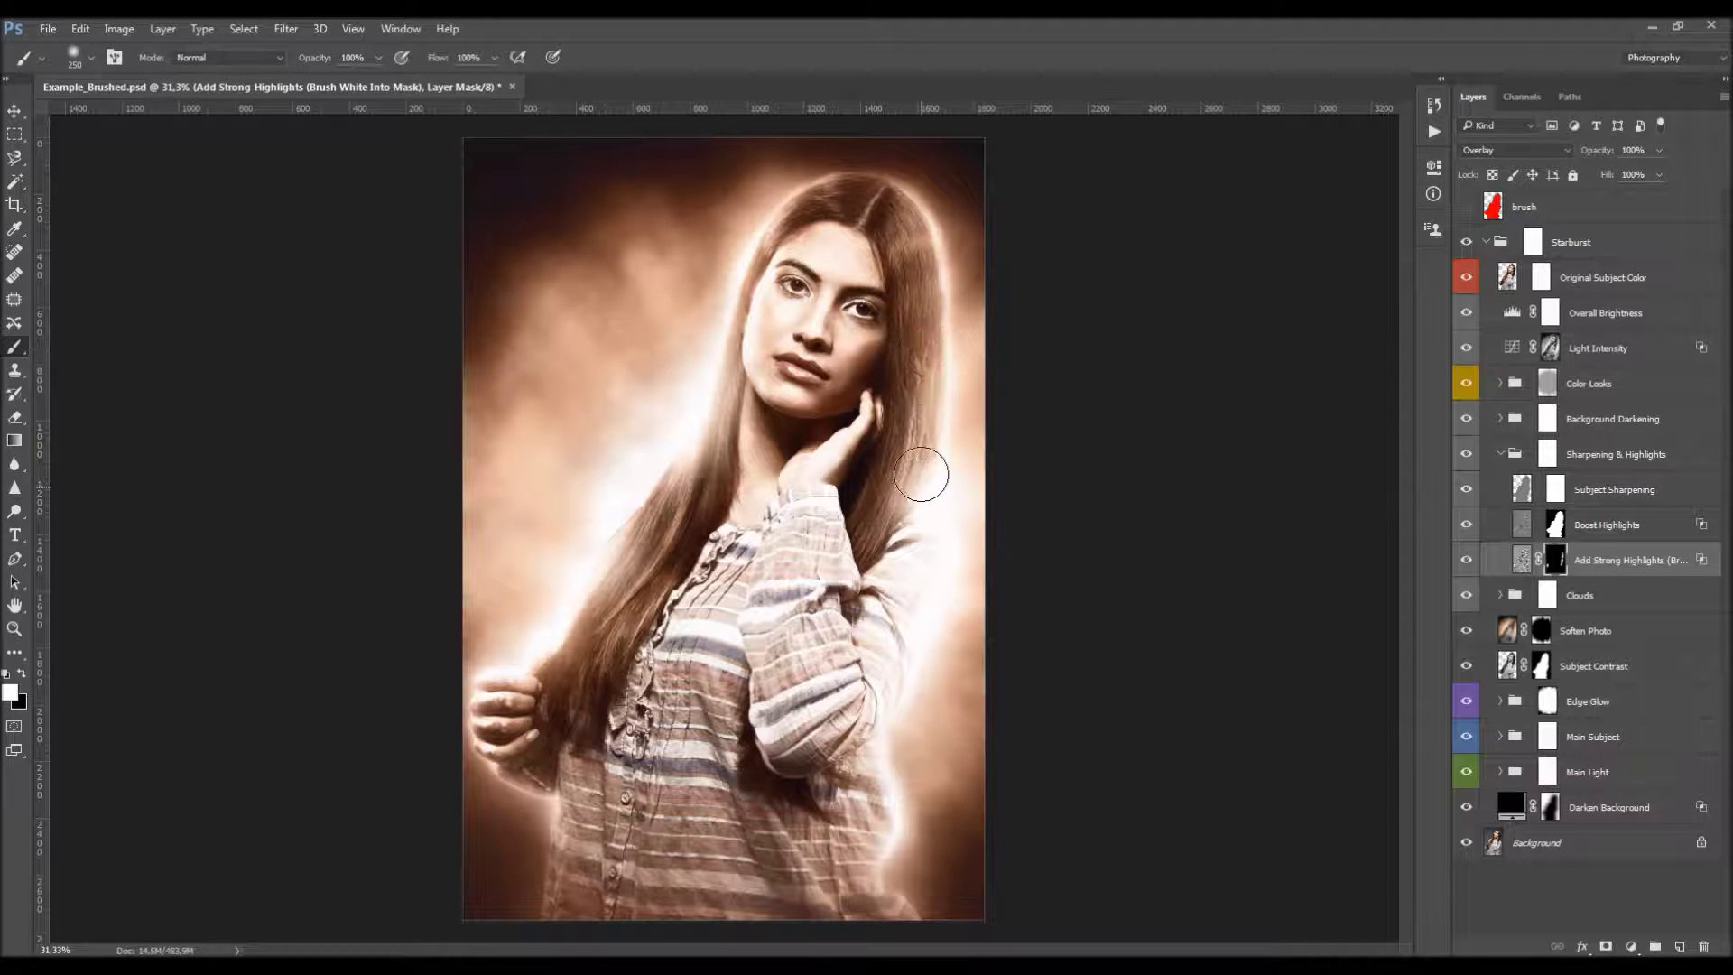
mouse_move(934, 304)
left_mouse_down()
mouse_move(895, 205)
mouse_move(929, 280)
left_mouse_up()
key("x")
left_click_drag(907, 211, 872, 250)
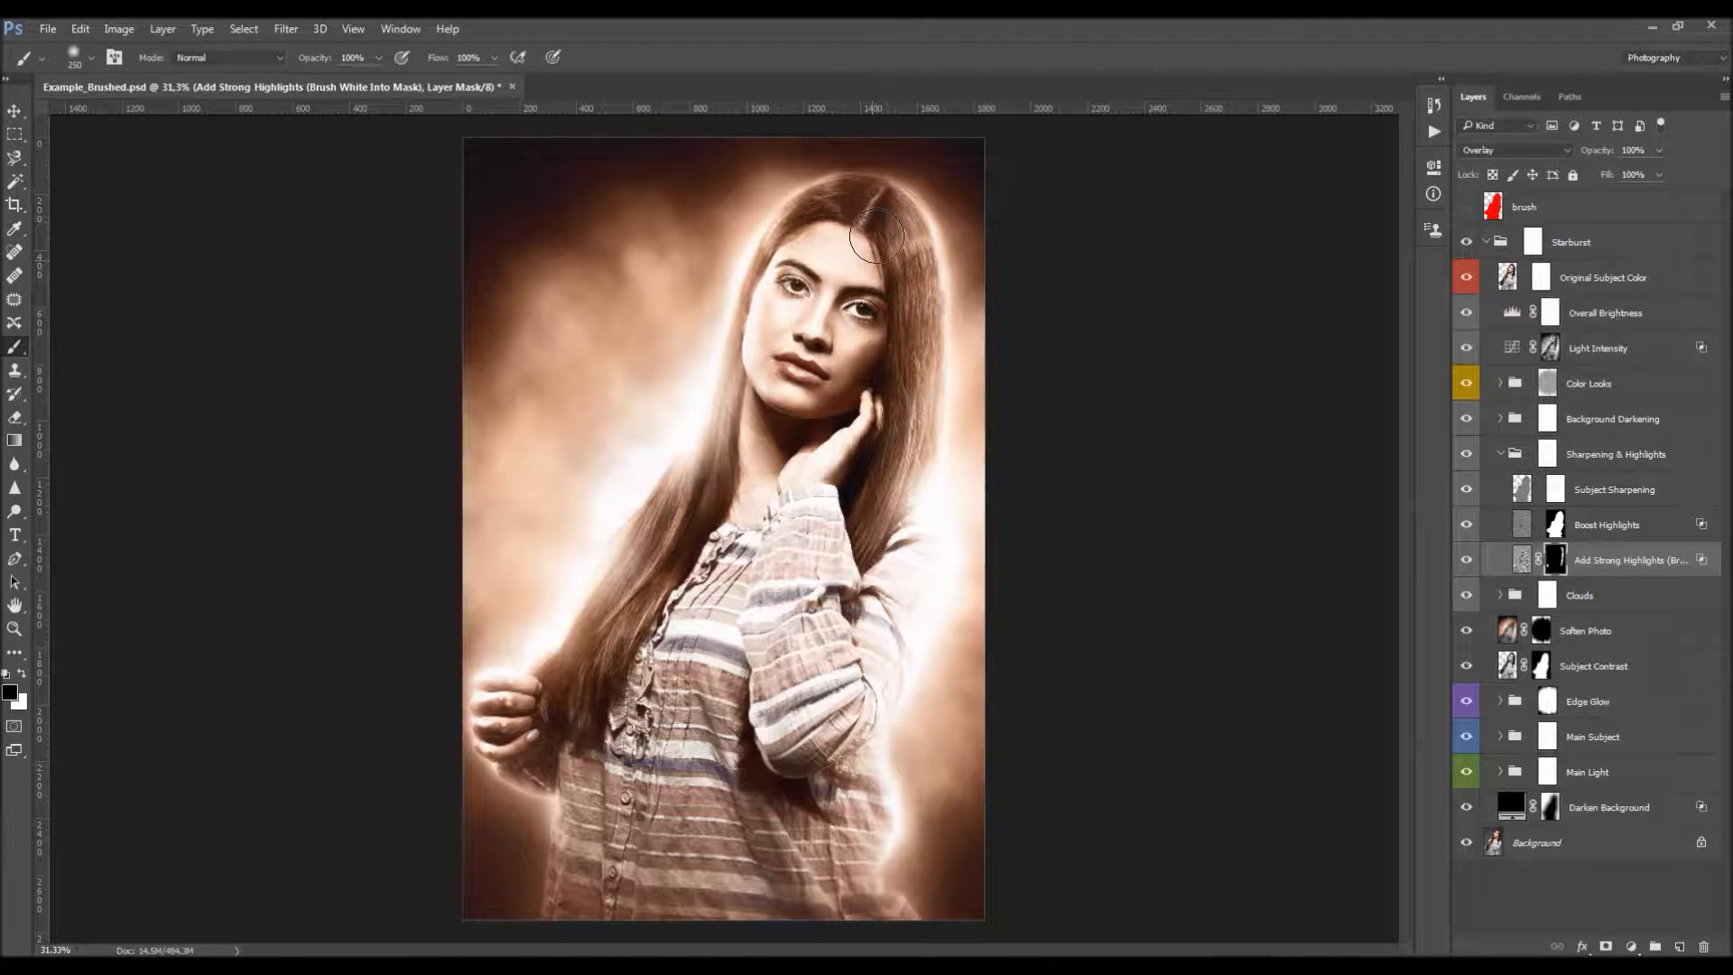
Paint white with a smaller brush along the long hair from the face down to the raised hand in the mask
key("x")
key("bracketleft")
key("bracketleft")
key("bracketleft")
mouse_move(751, 324)
left_mouse_down()
mouse_move(766, 278)
mouse_move(740, 363)
mouse_move(809, 211)
mouse_move(736, 364)
mouse_move(754, 393)
mouse_move(744, 364)
mouse_move(719, 434)
mouse_move(654, 511)
mouse_move(701, 486)
mouse_move(621, 566)
mouse_move(566, 673)
mouse_move(519, 676)
left_mouse_up()
Enlarge the brush and paint black in the mask from beside the raised hand up across the blouse
key("x")
key("bracketright")
key("bracketright")
key("bracketright")
key("bracketright")
key("bracketright")
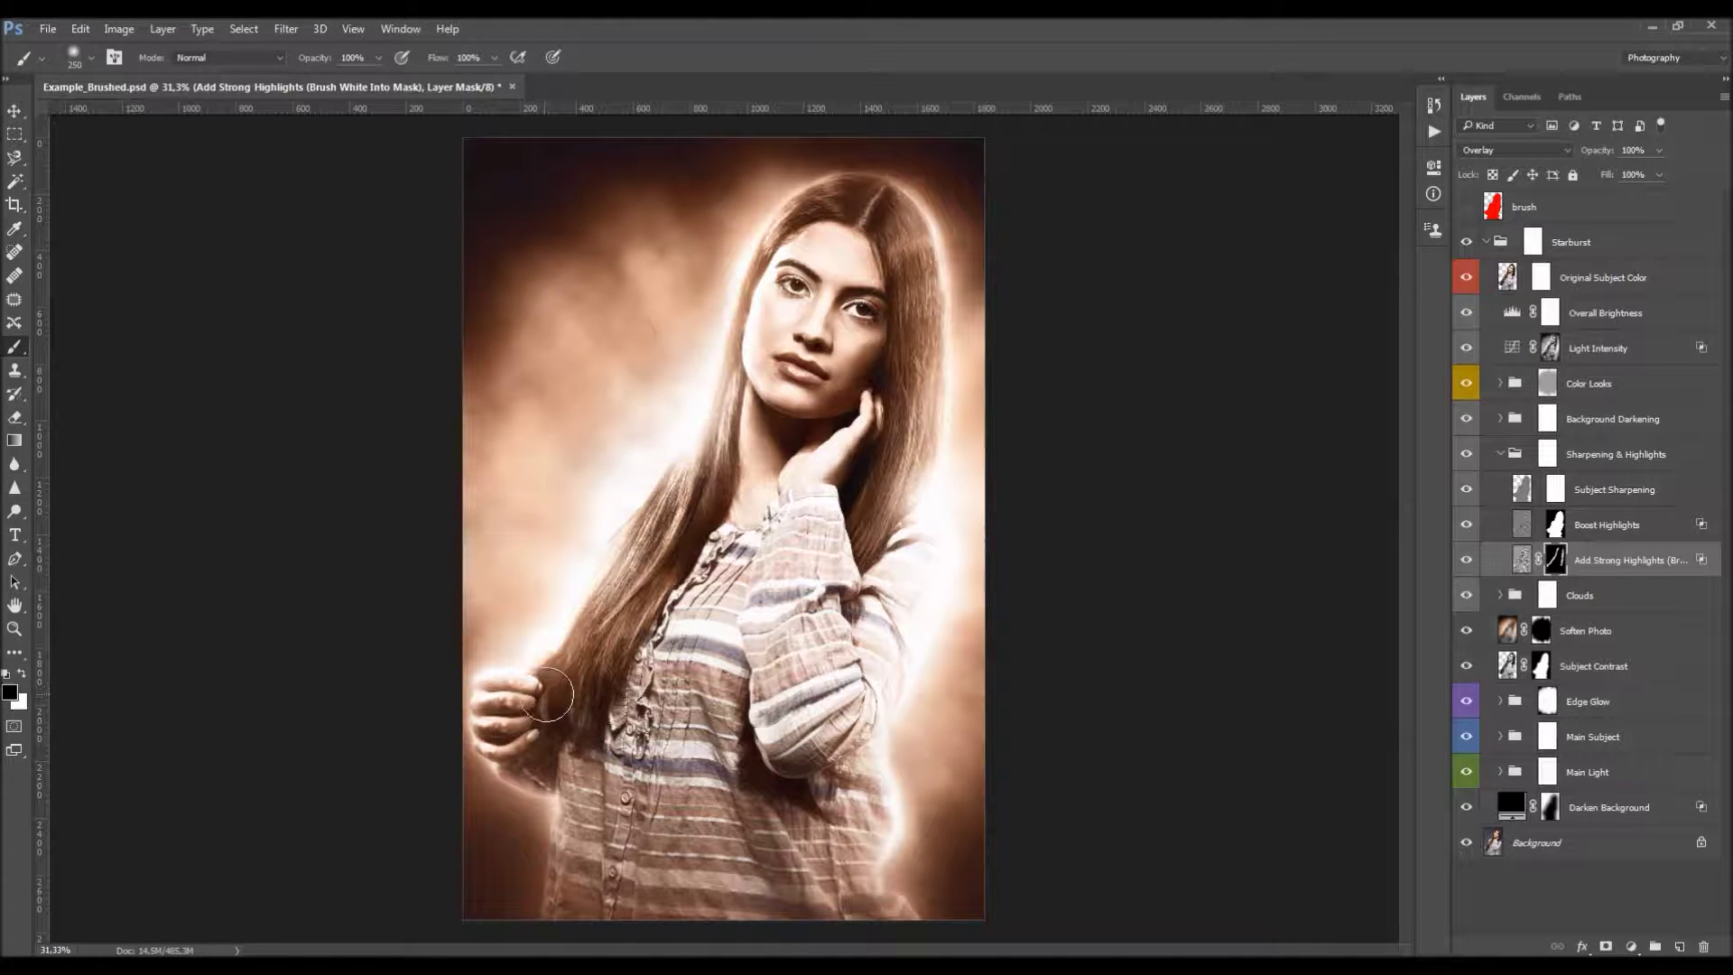
mouse_move(571, 711)
left_mouse_down()
mouse_move(660, 652)
mouse_move(674, 568)
mouse_move(728, 537)
mouse_move(791, 381)
mouse_move(781, 515)
left_mouse_up()
Compare the Add Strong Highlights layer hidden and shown, and with its layer mask disabled and enabled
left_click(1466, 561)
left_click(1467, 561)
left_click(1467, 560)
left_click(1467, 561)
left_click(1467, 562)
left_click(1467, 561)
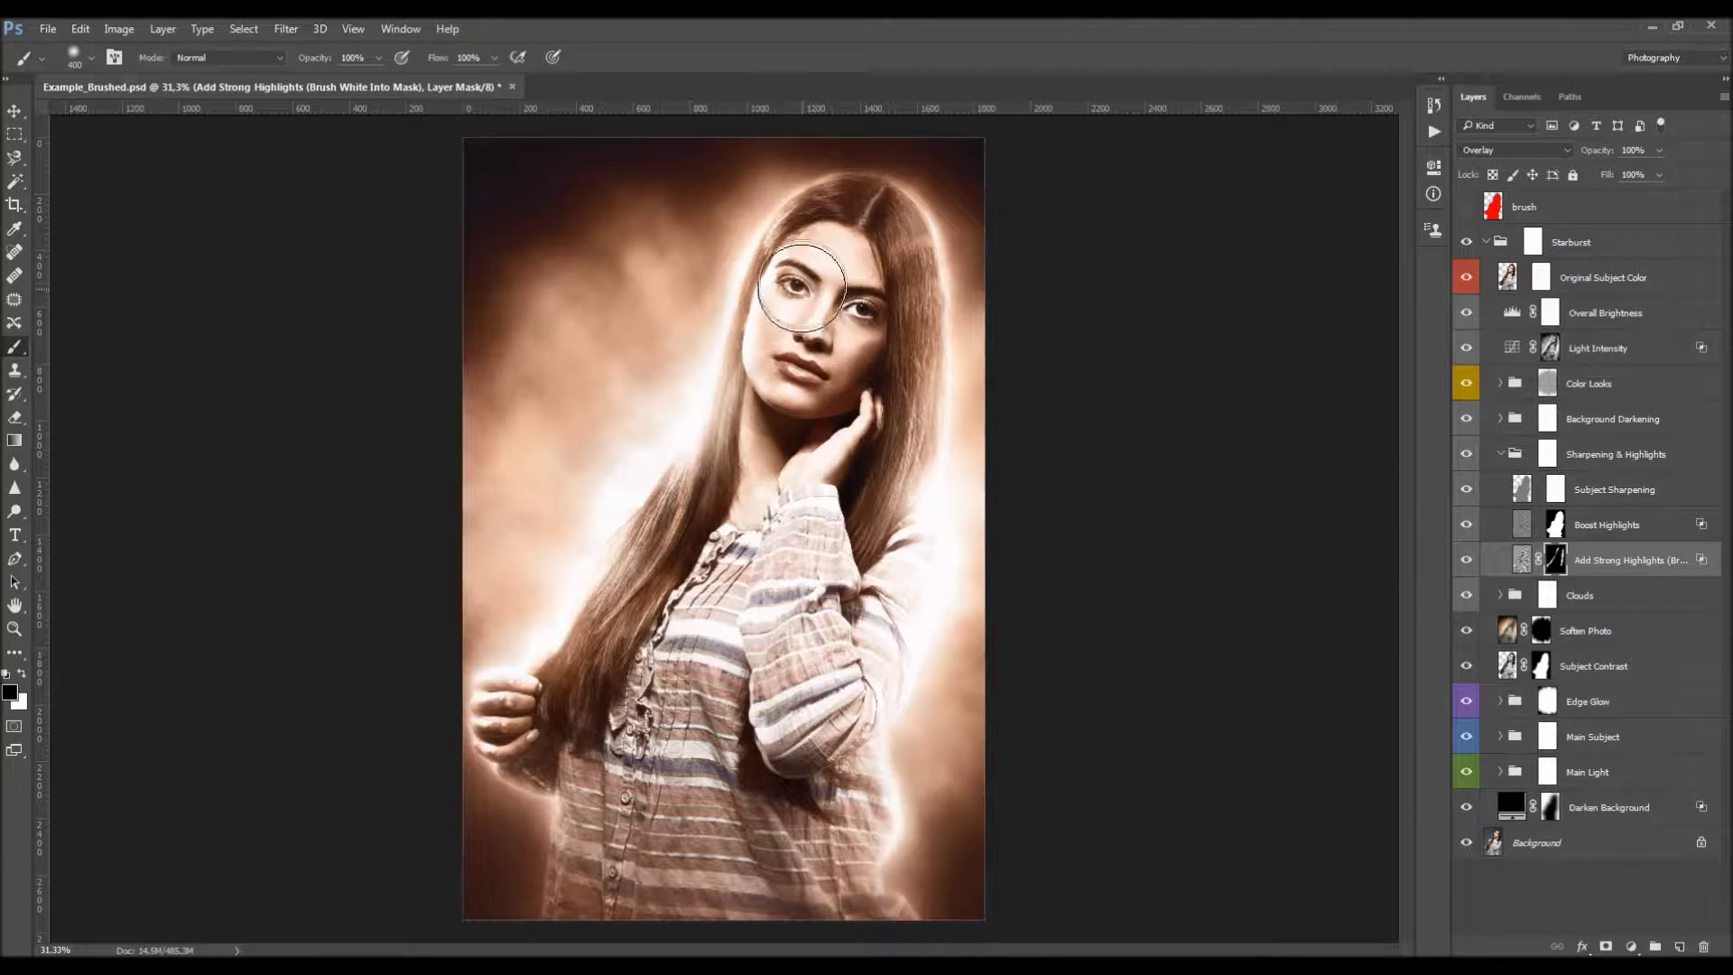
key("v")
left_click(1465, 560)
left_click(1466, 561)
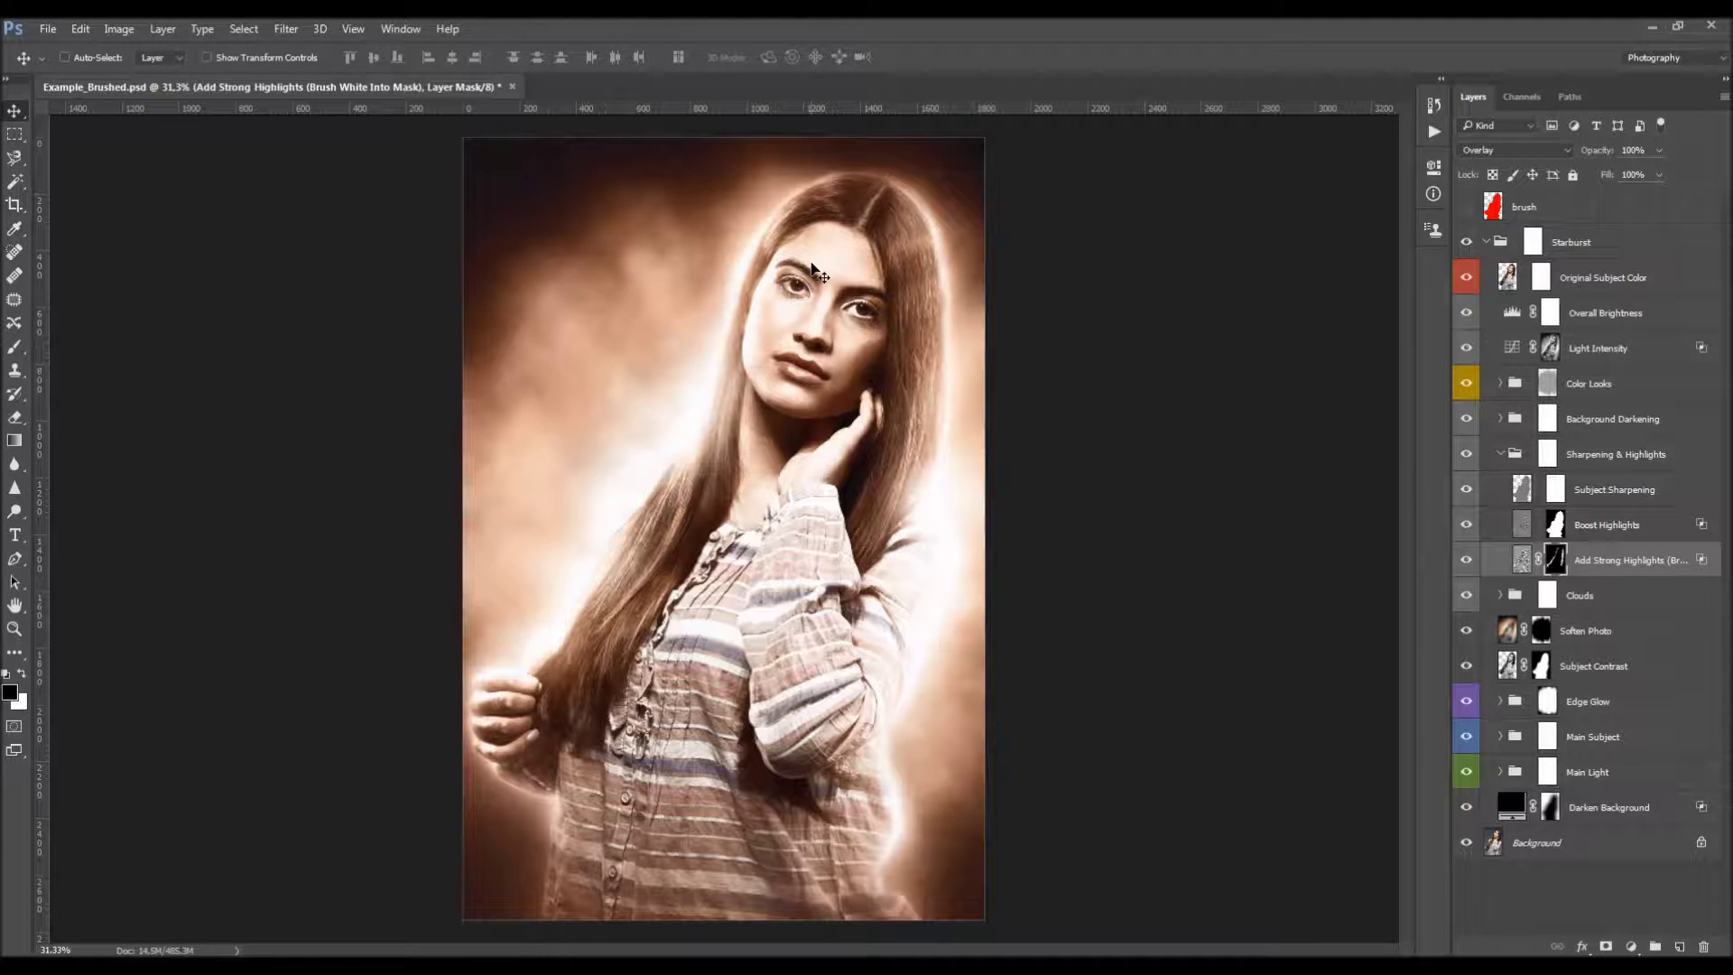
key("b")
key("v")
left_click(1472, 561)
left_click(1471, 560)
left_click(1471, 560)
left_click(1471, 560)
left_click(1471, 560)
left_click(1471, 561)
left_click(1473, 561)
left_click(1473, 561)
left_click(1554, 560, "shift")
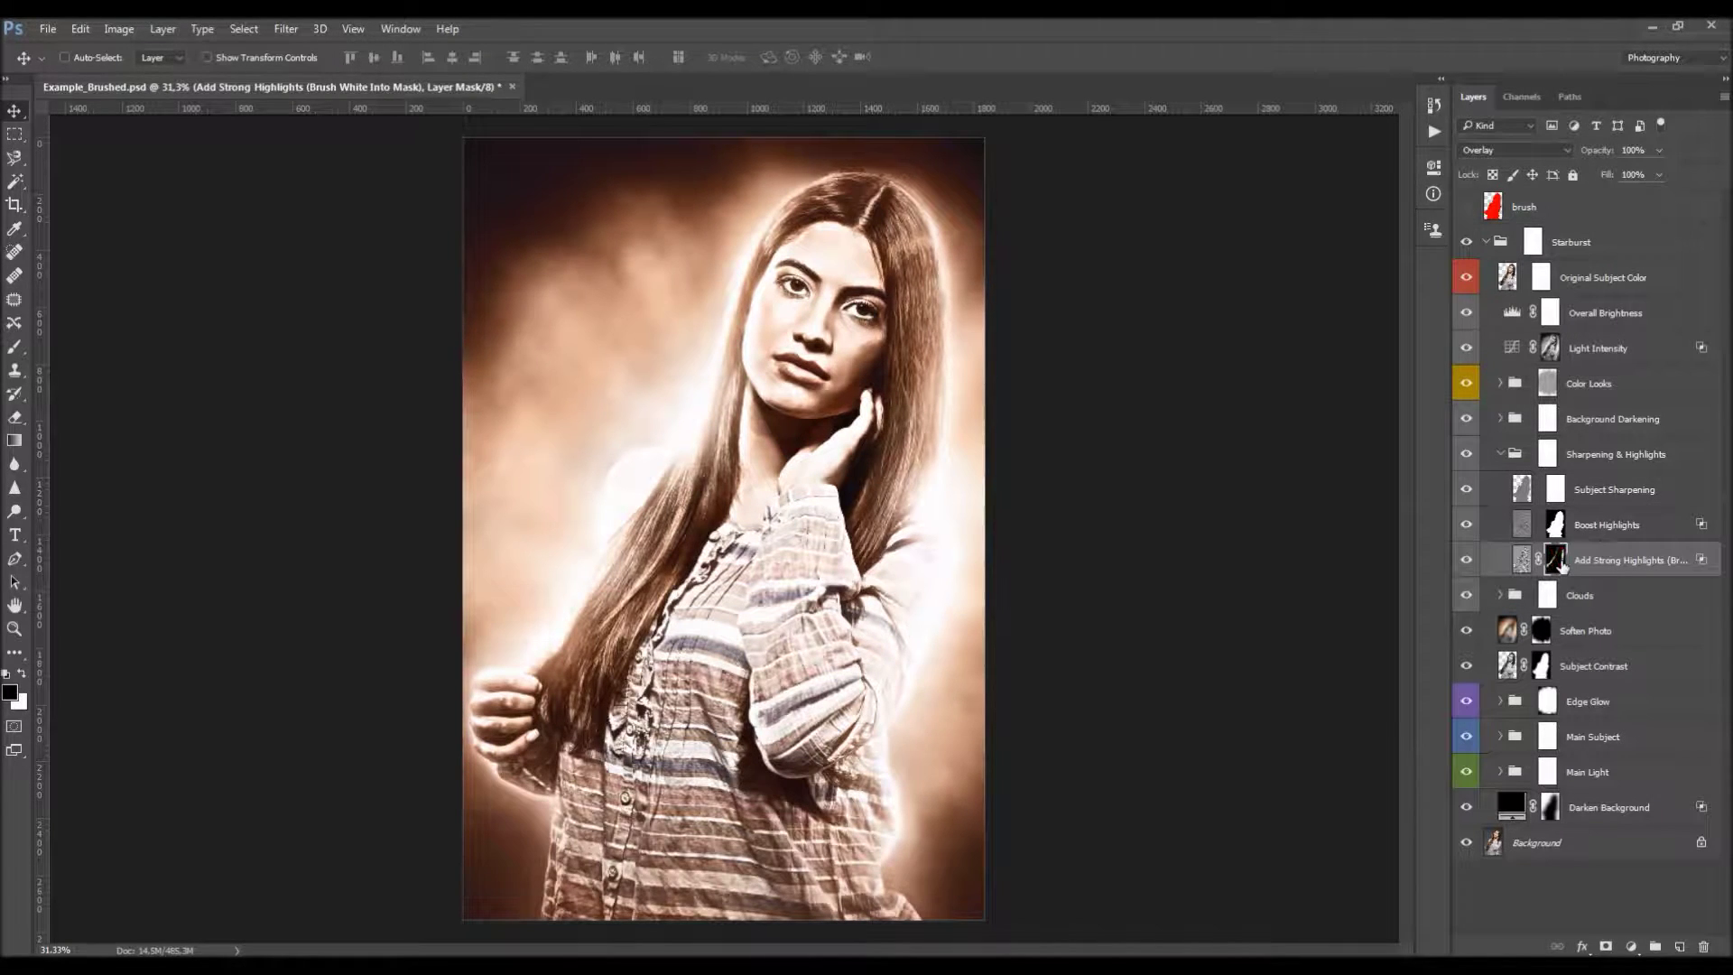
left_click(1561, 562, "shift")
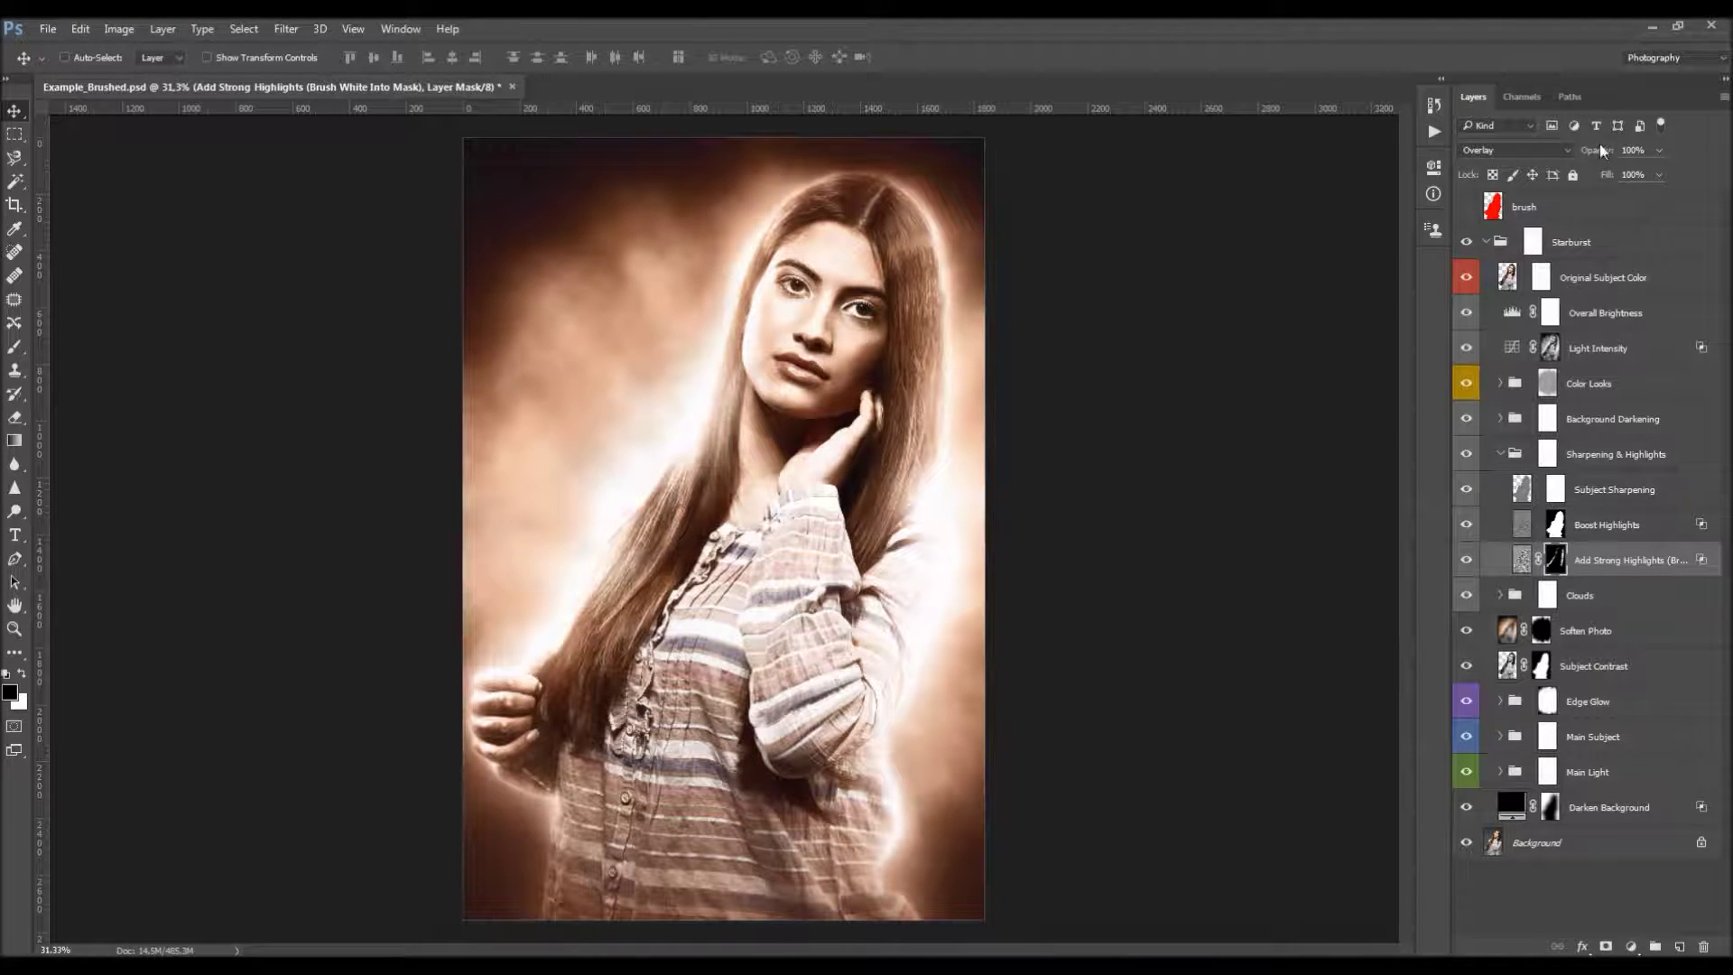
Lower the Add Strong Highlights layer's opacity to about 10% and compare the layer hidden and shown
left_click_drag(1603, 153, 1205, 190)
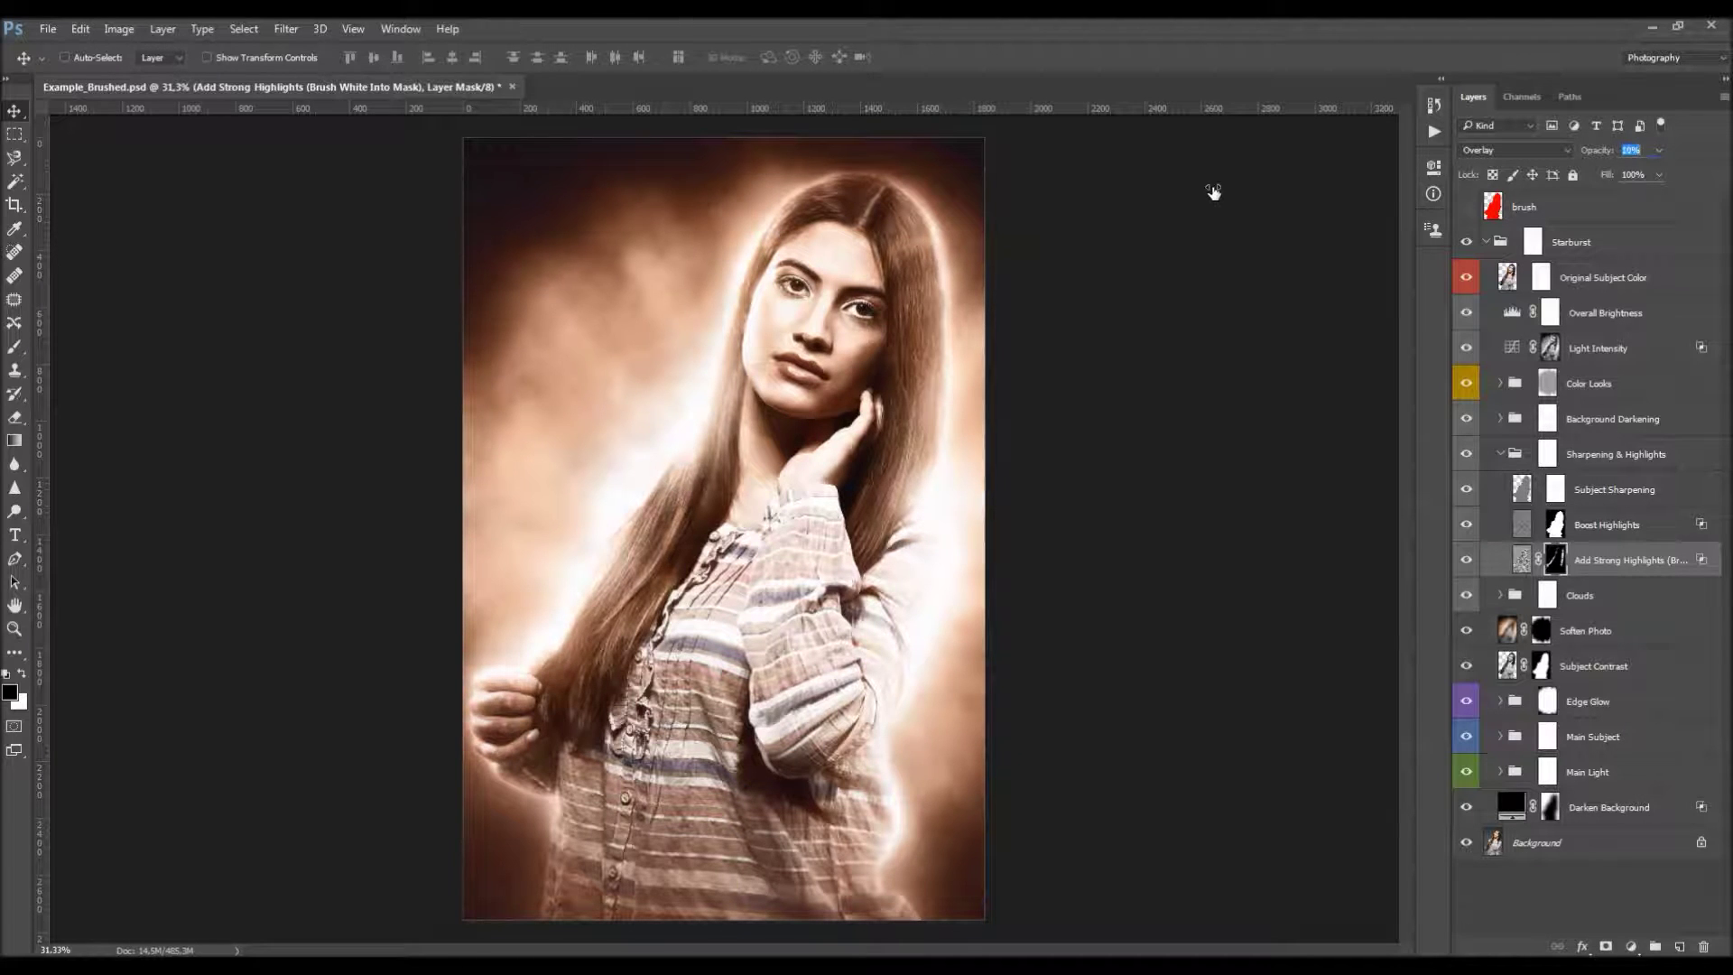
left_click(1464, 562)
left_click(1464, 562)
left_click(1464, 561)
left_click(1464, 561)
left_click(1464, 561)
left_click(1464, 562)
left_click(1464, 561)
left_click(1464, 562)
left_click(1464, 561)
left_click(1464, 562)
left_click(1464, 562)
left_click(1464, 561)
left_click(1464, 561)
left_click(1464, 562)
Expand the Clouds group and compare the C_1 layer hidden and shown
left_click(1545, 597)
left_click(1501, 596)
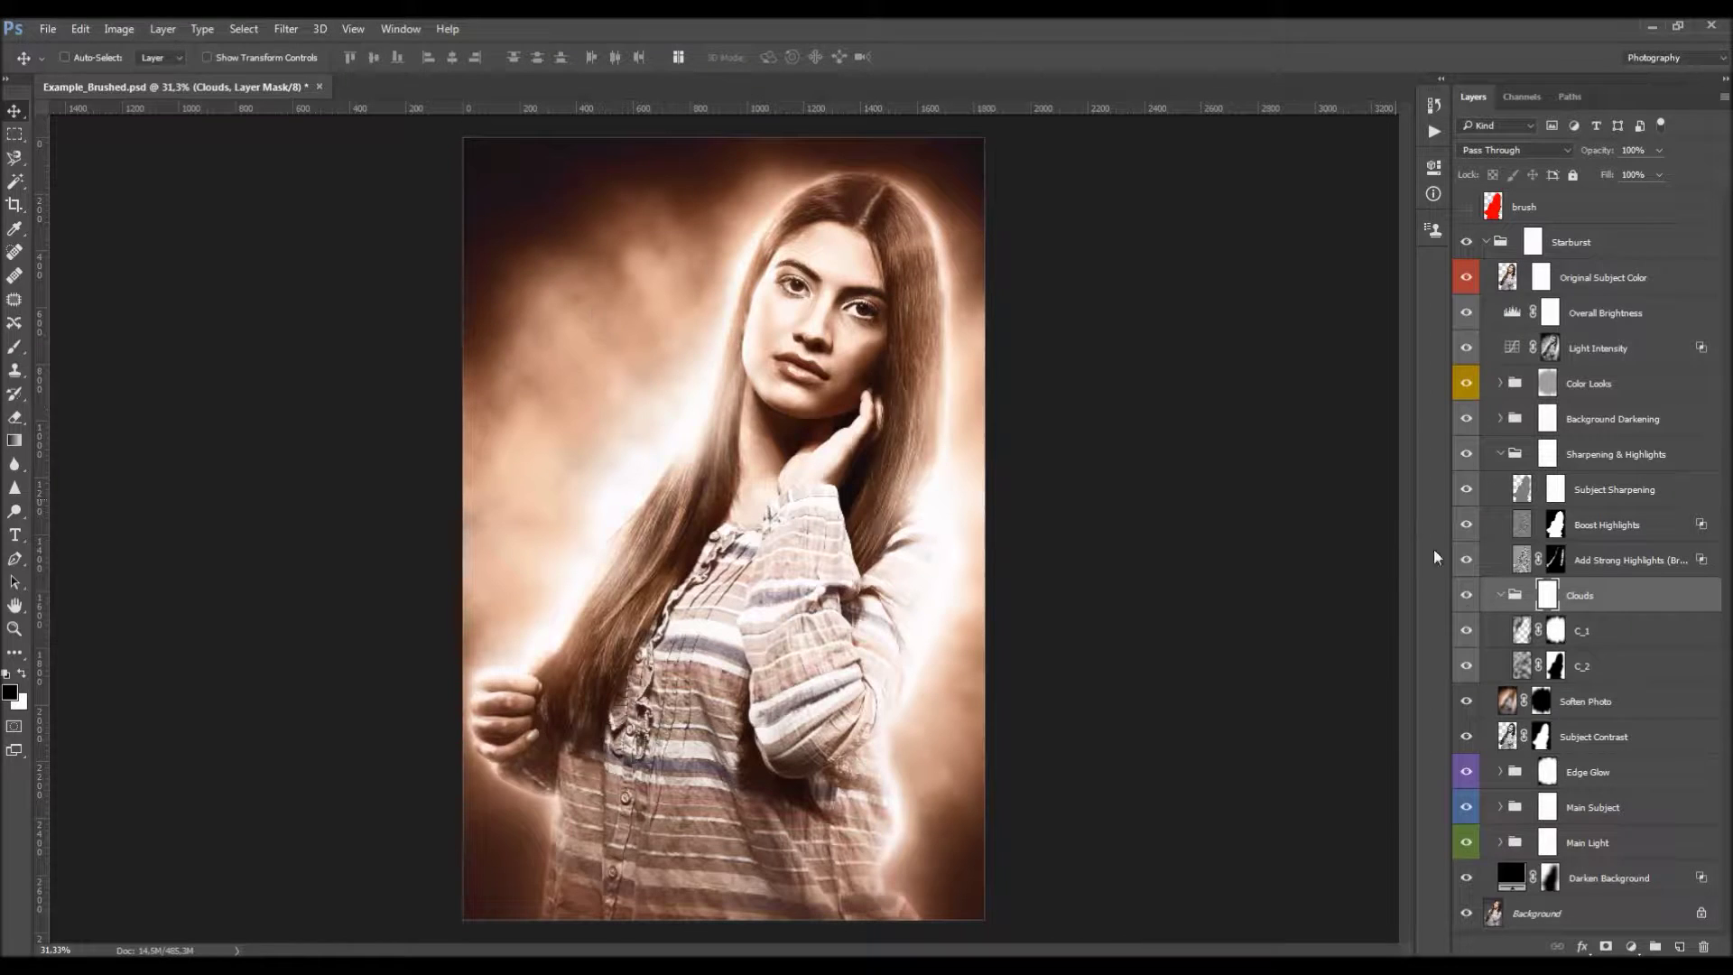
left_click(1467, 631)
left_click(1467, 630)
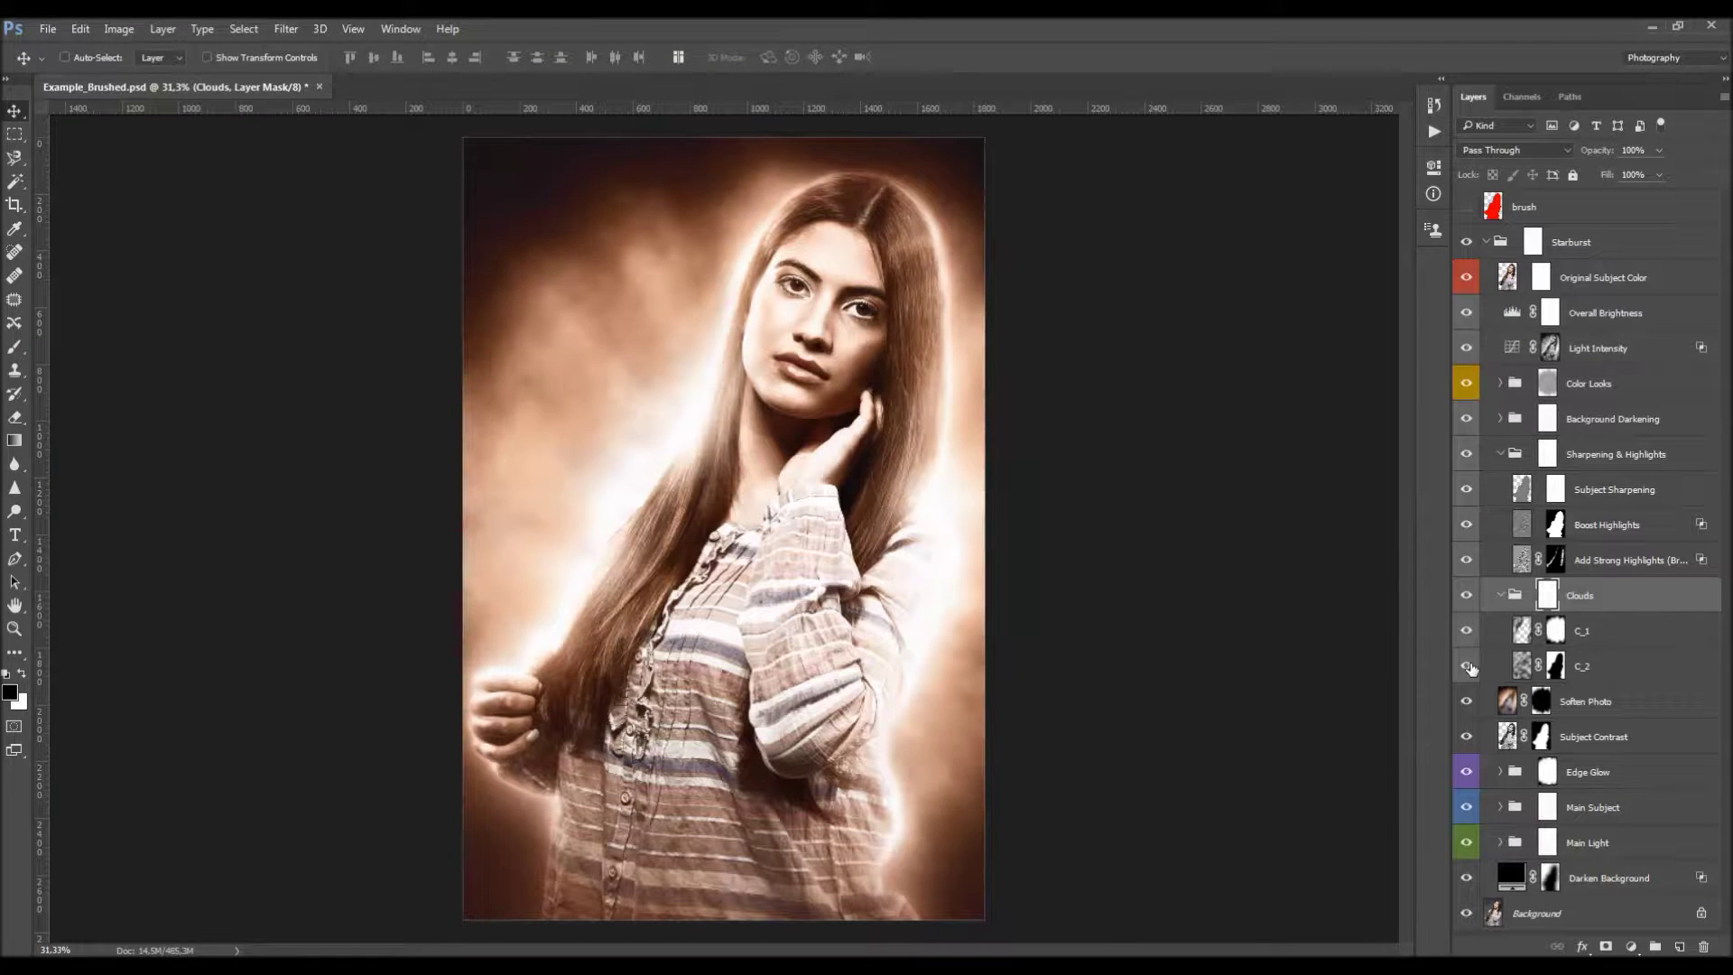
left_click(1599, 668)
left_click(1589, 632)
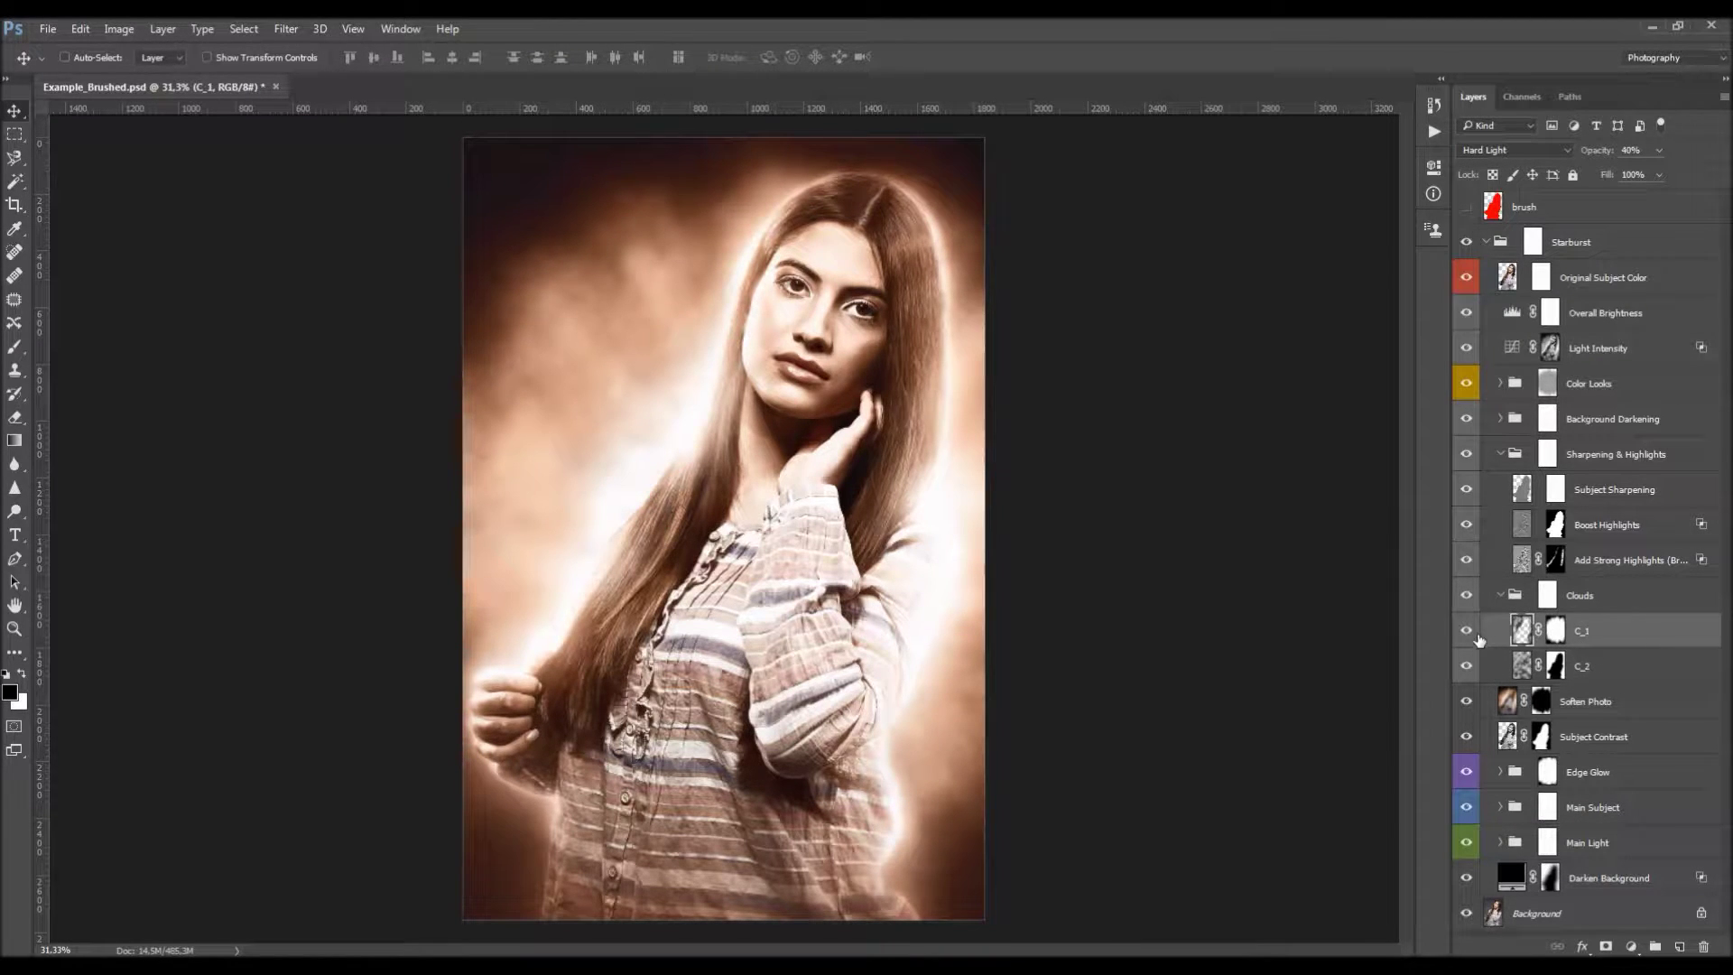
left_click_drag(1336, 578, 1112, 425)
Load the C_1 layer and the C_2 layer mask as selections to examine the areas they cover, clearing each selection
left_click(1522, 636, "ctrl")
key("Delete")
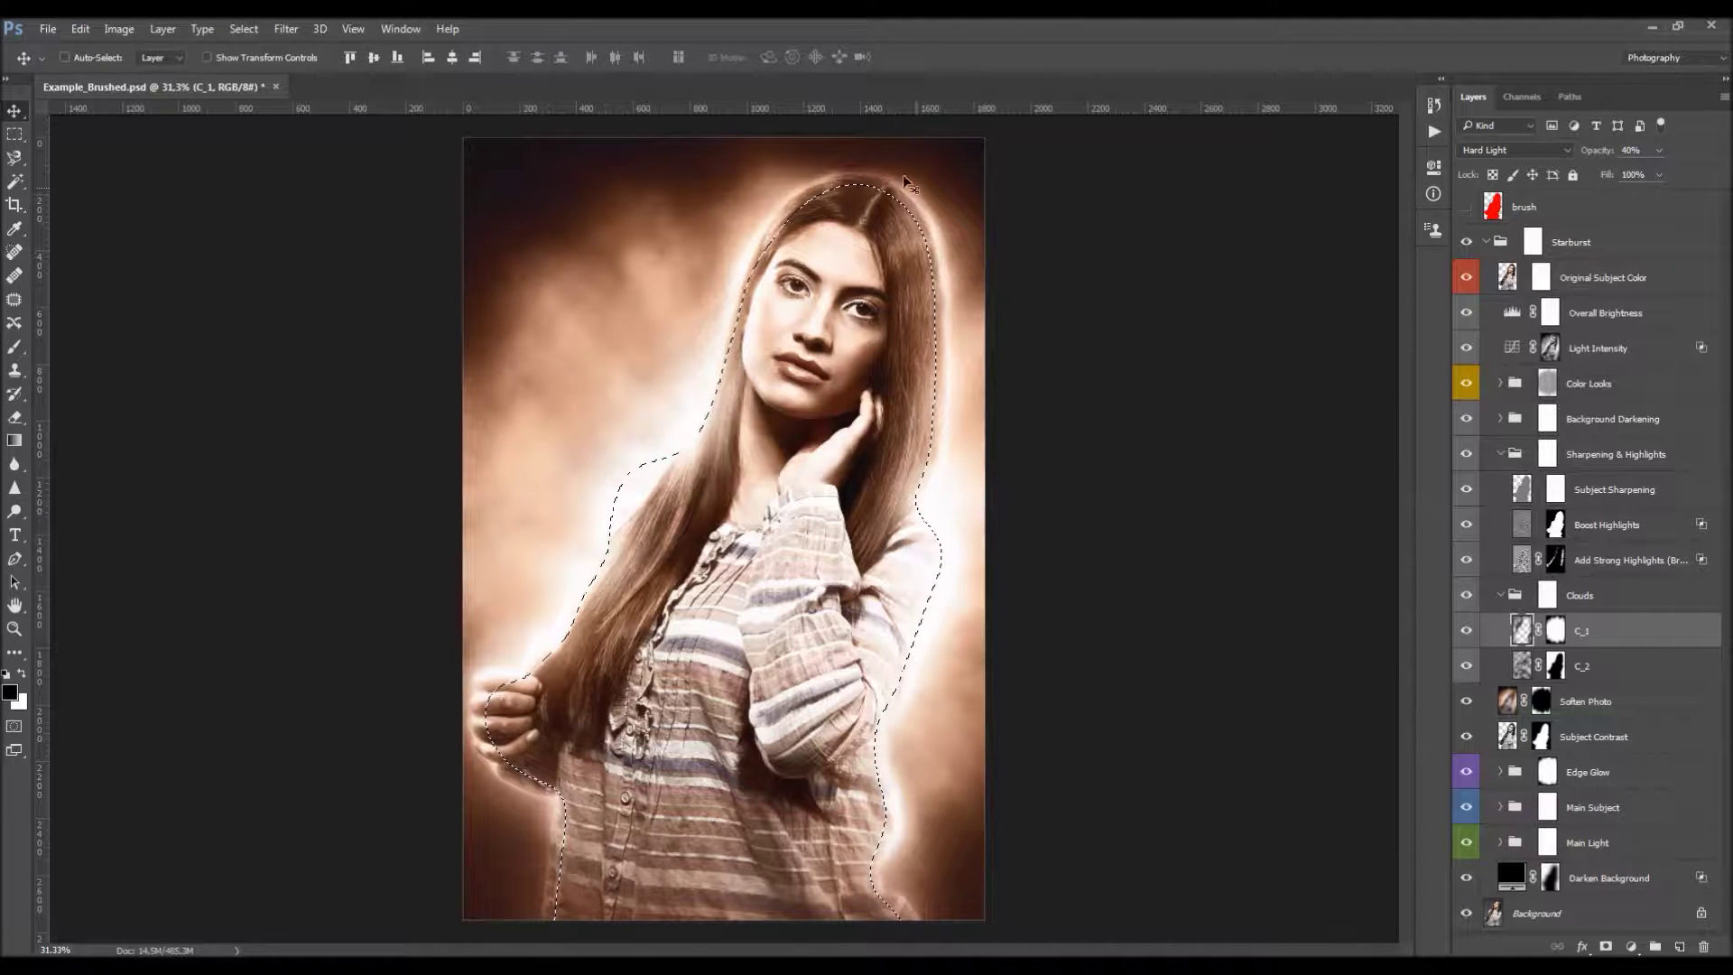
key("ctrl+d")
left_click(1581, 670)
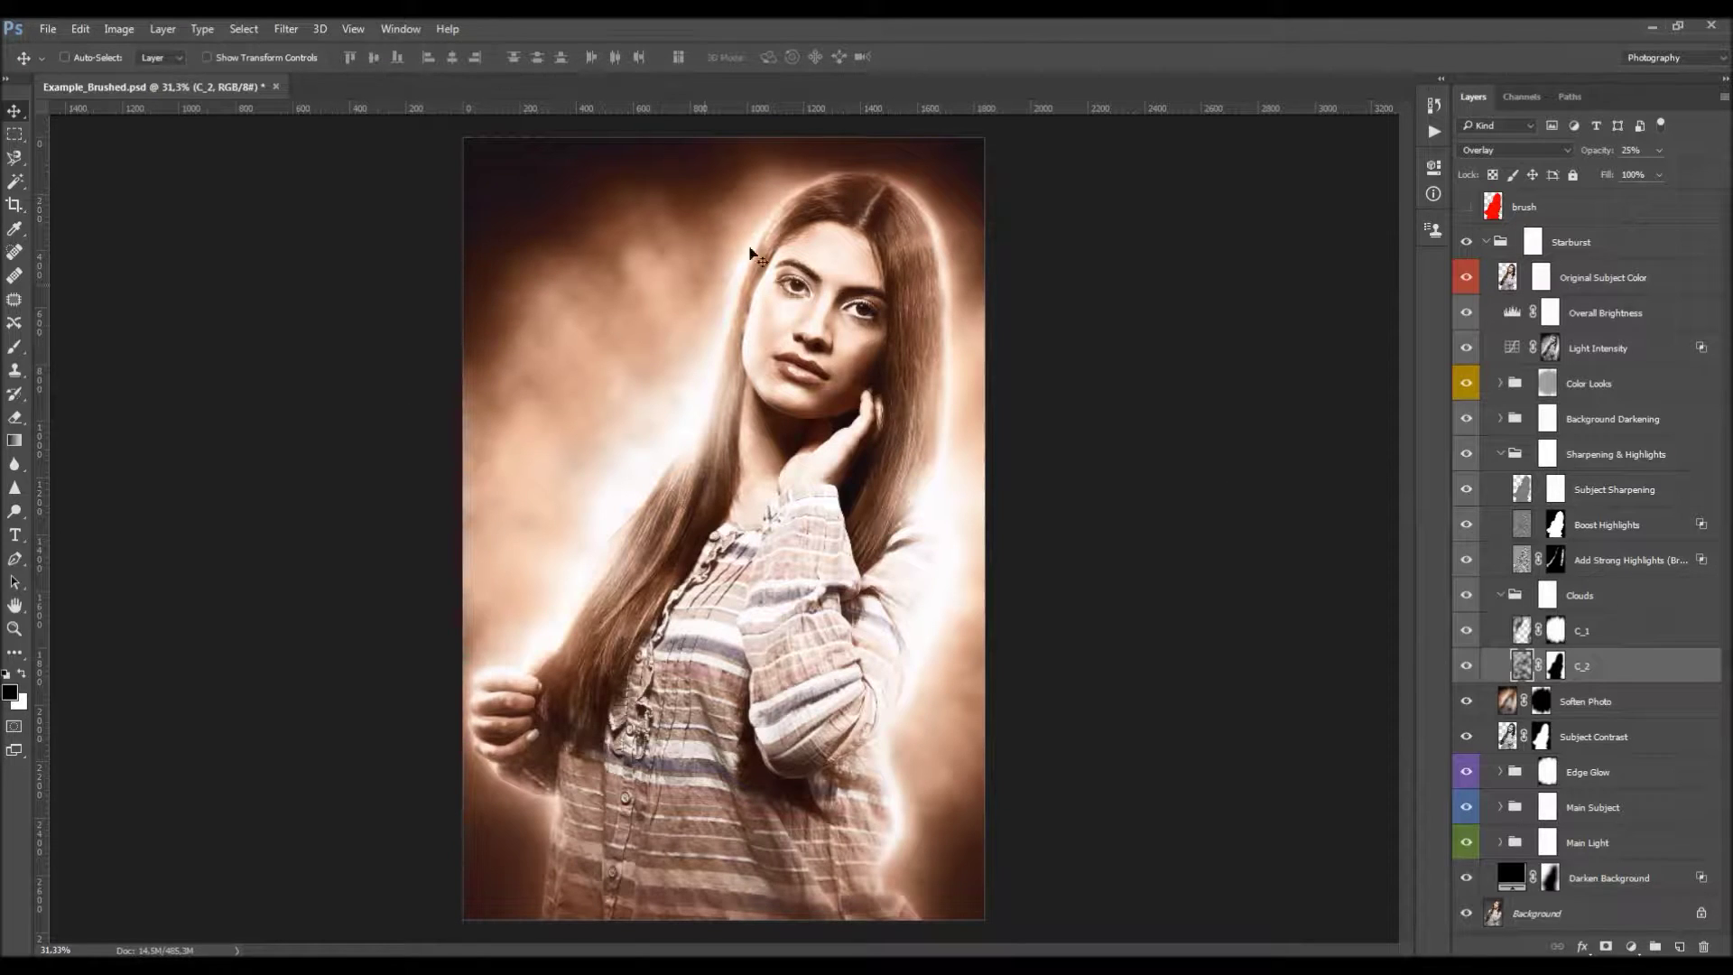
left_click(1556, 671, "ctrl")
key("ctrl+d")
Try the C_1 clouds layer at 70% opacity and C_2 at about 49%, and undo both changes
left_click(1556, 630)
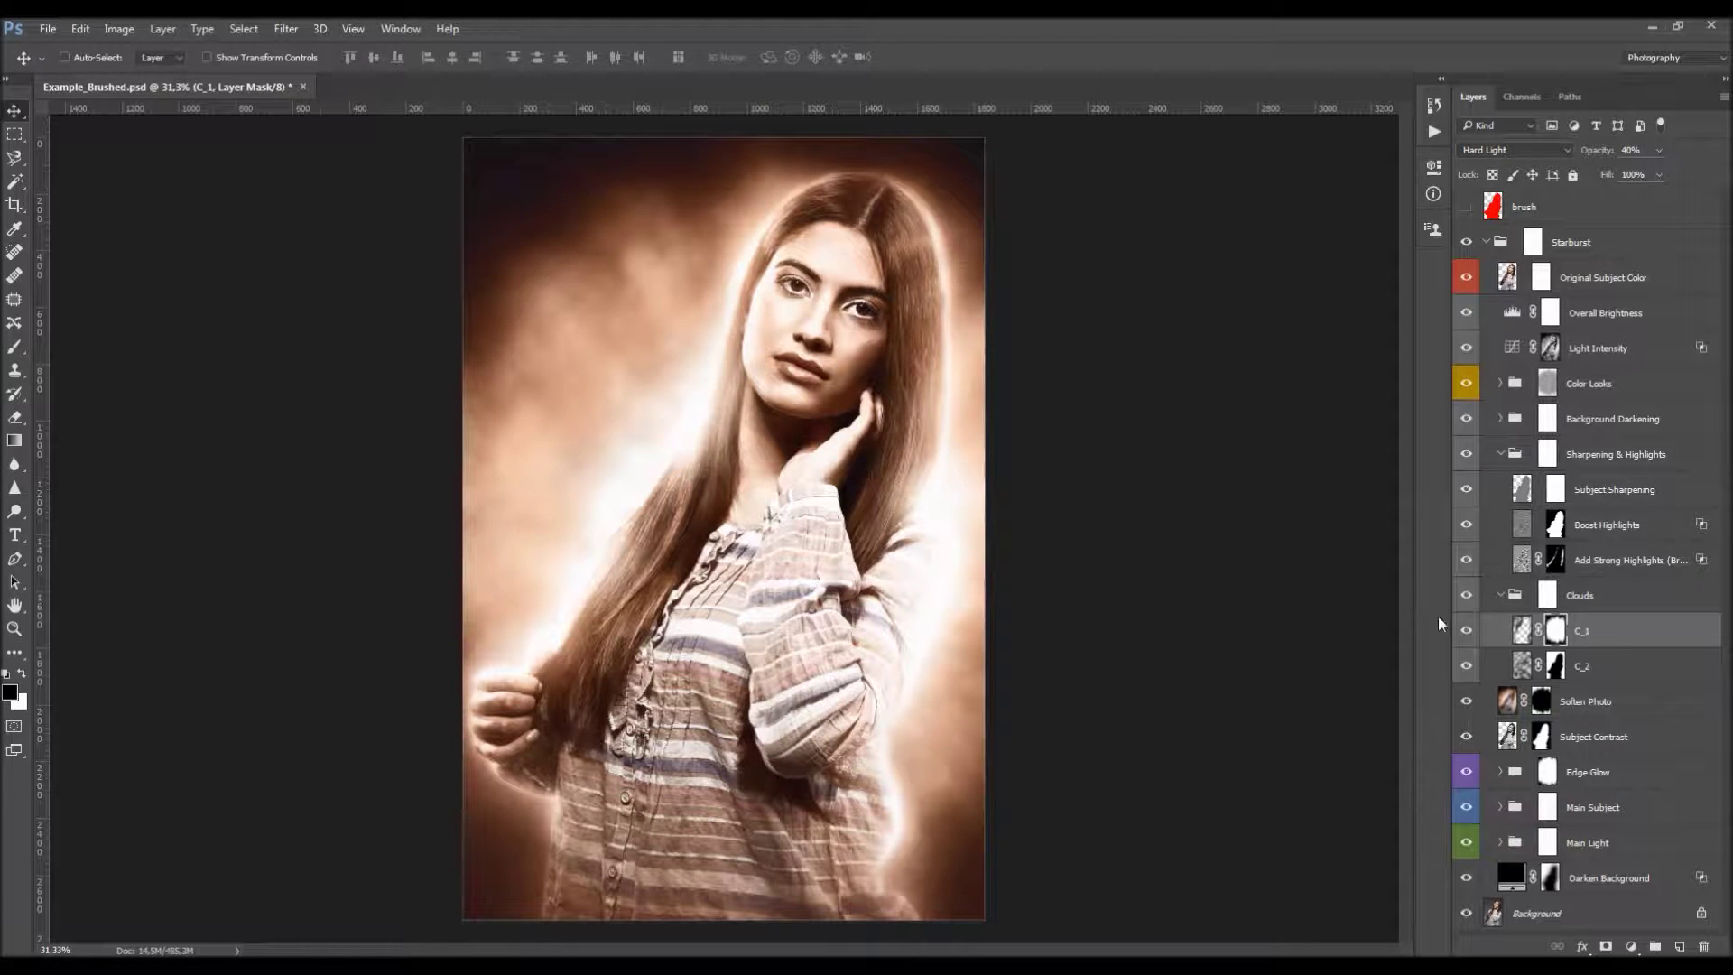
left_click(1465, 632)
left_click(1466, 632)
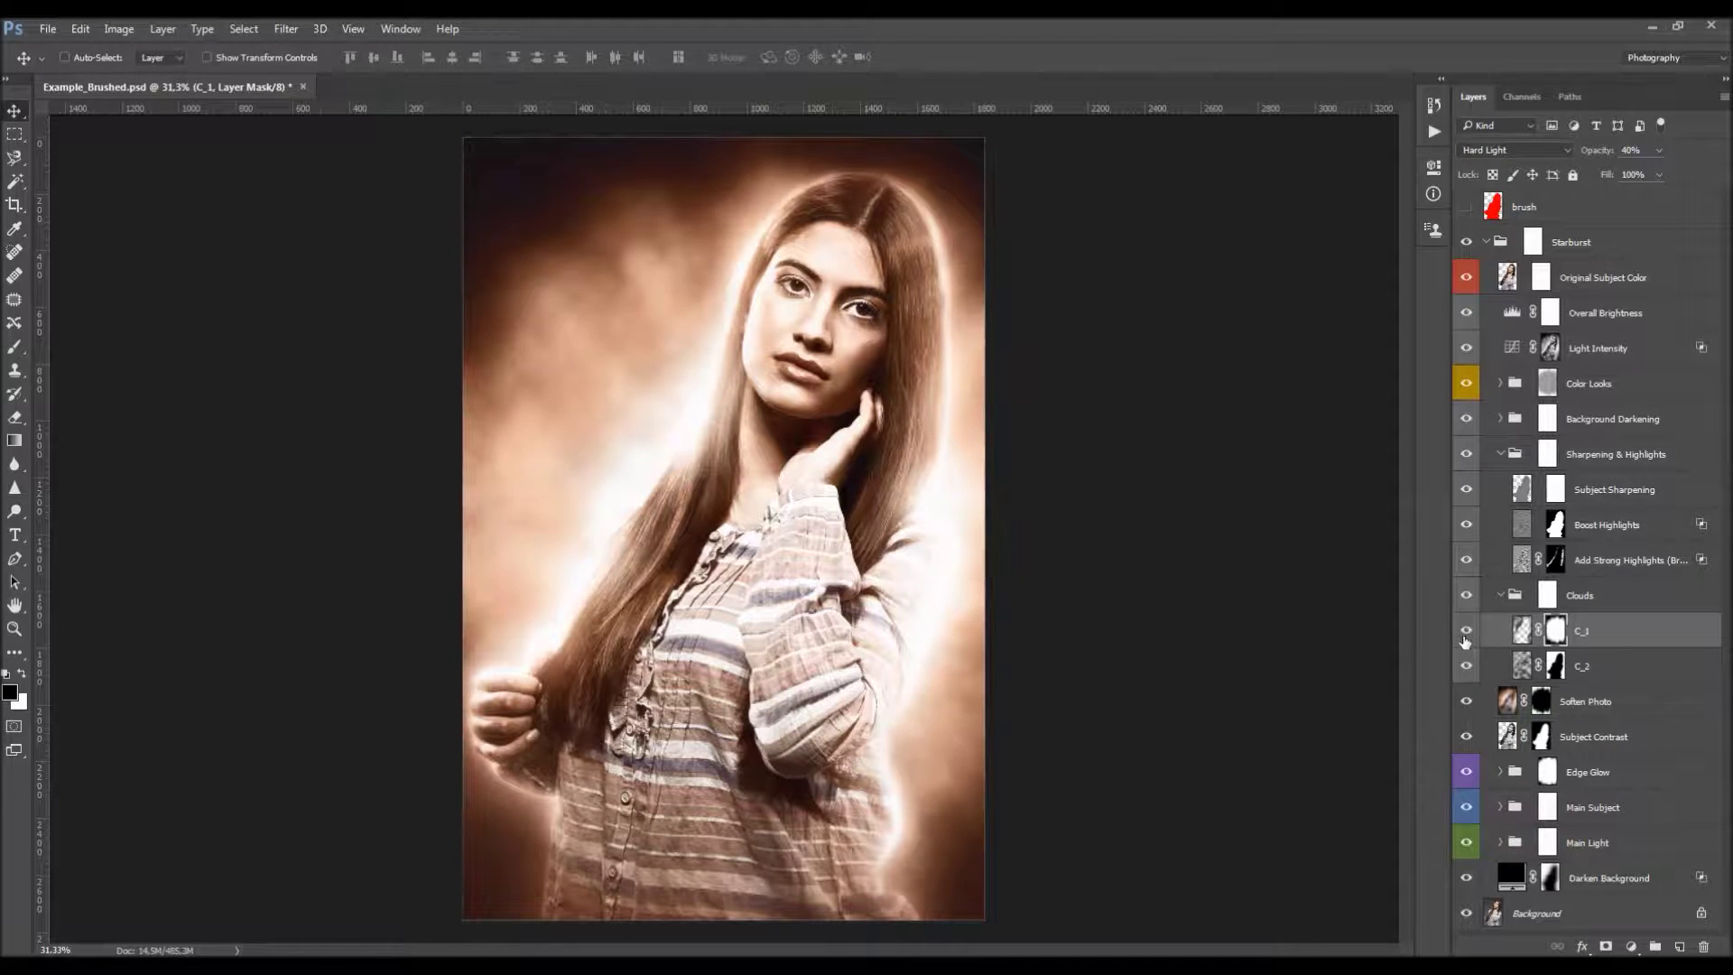
left_click(1622, 151)
type("70")
key("Return")
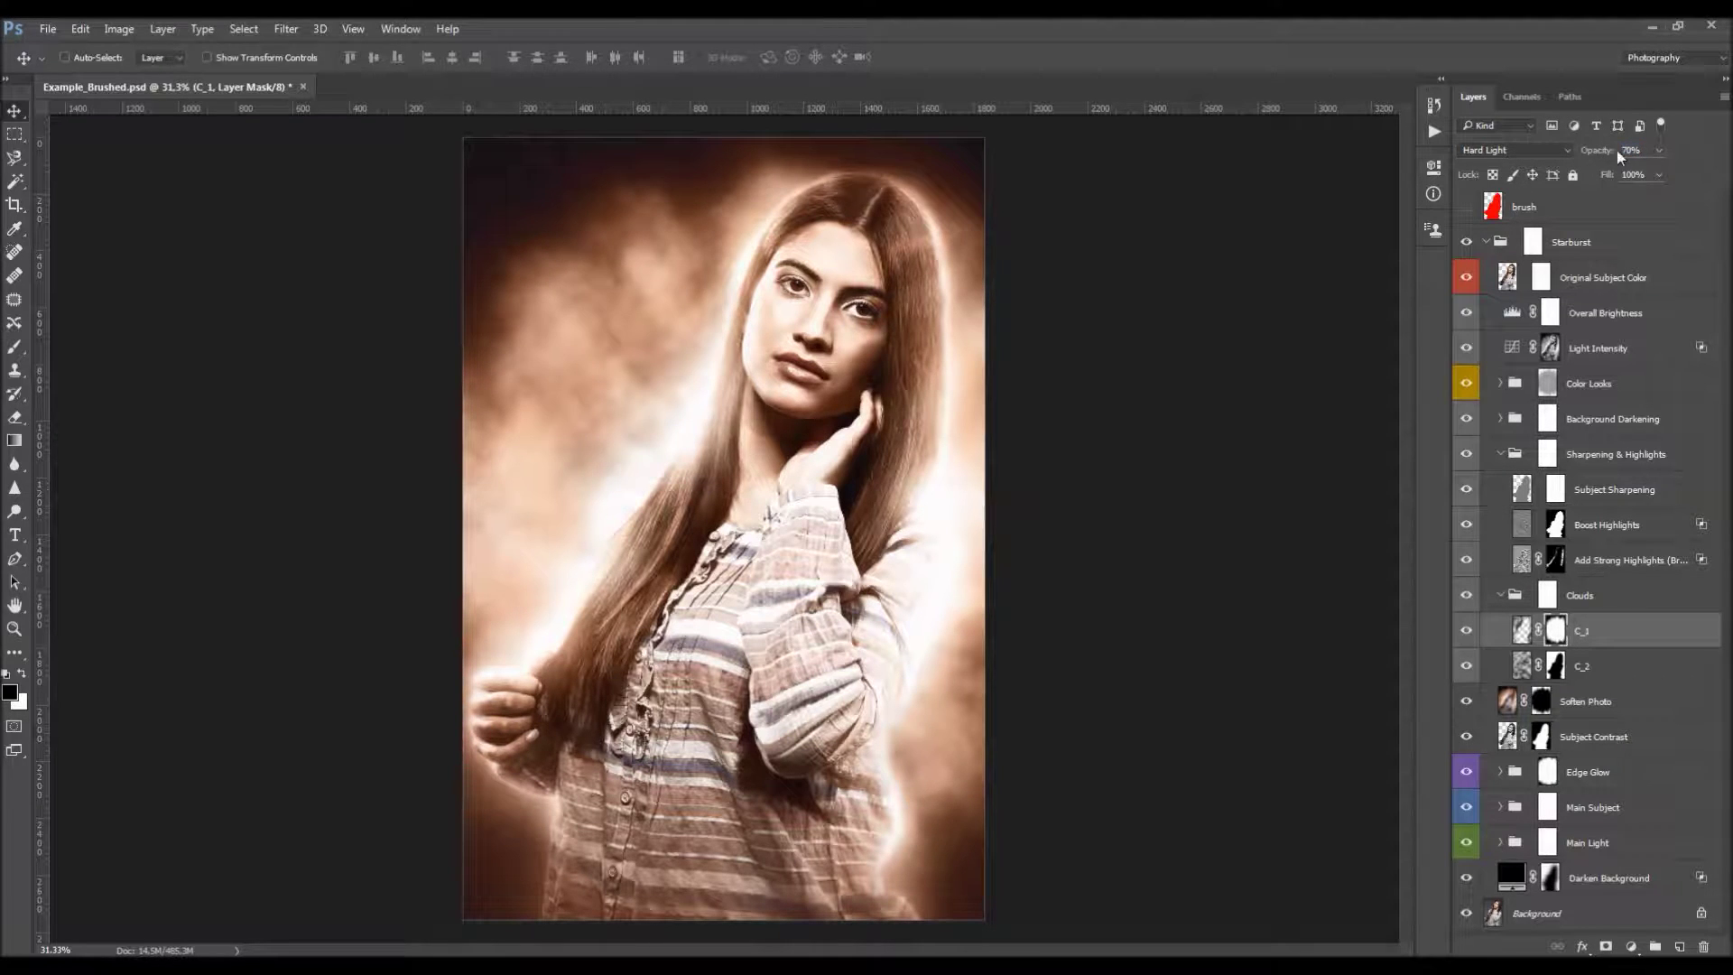
left_click(1606, 673)
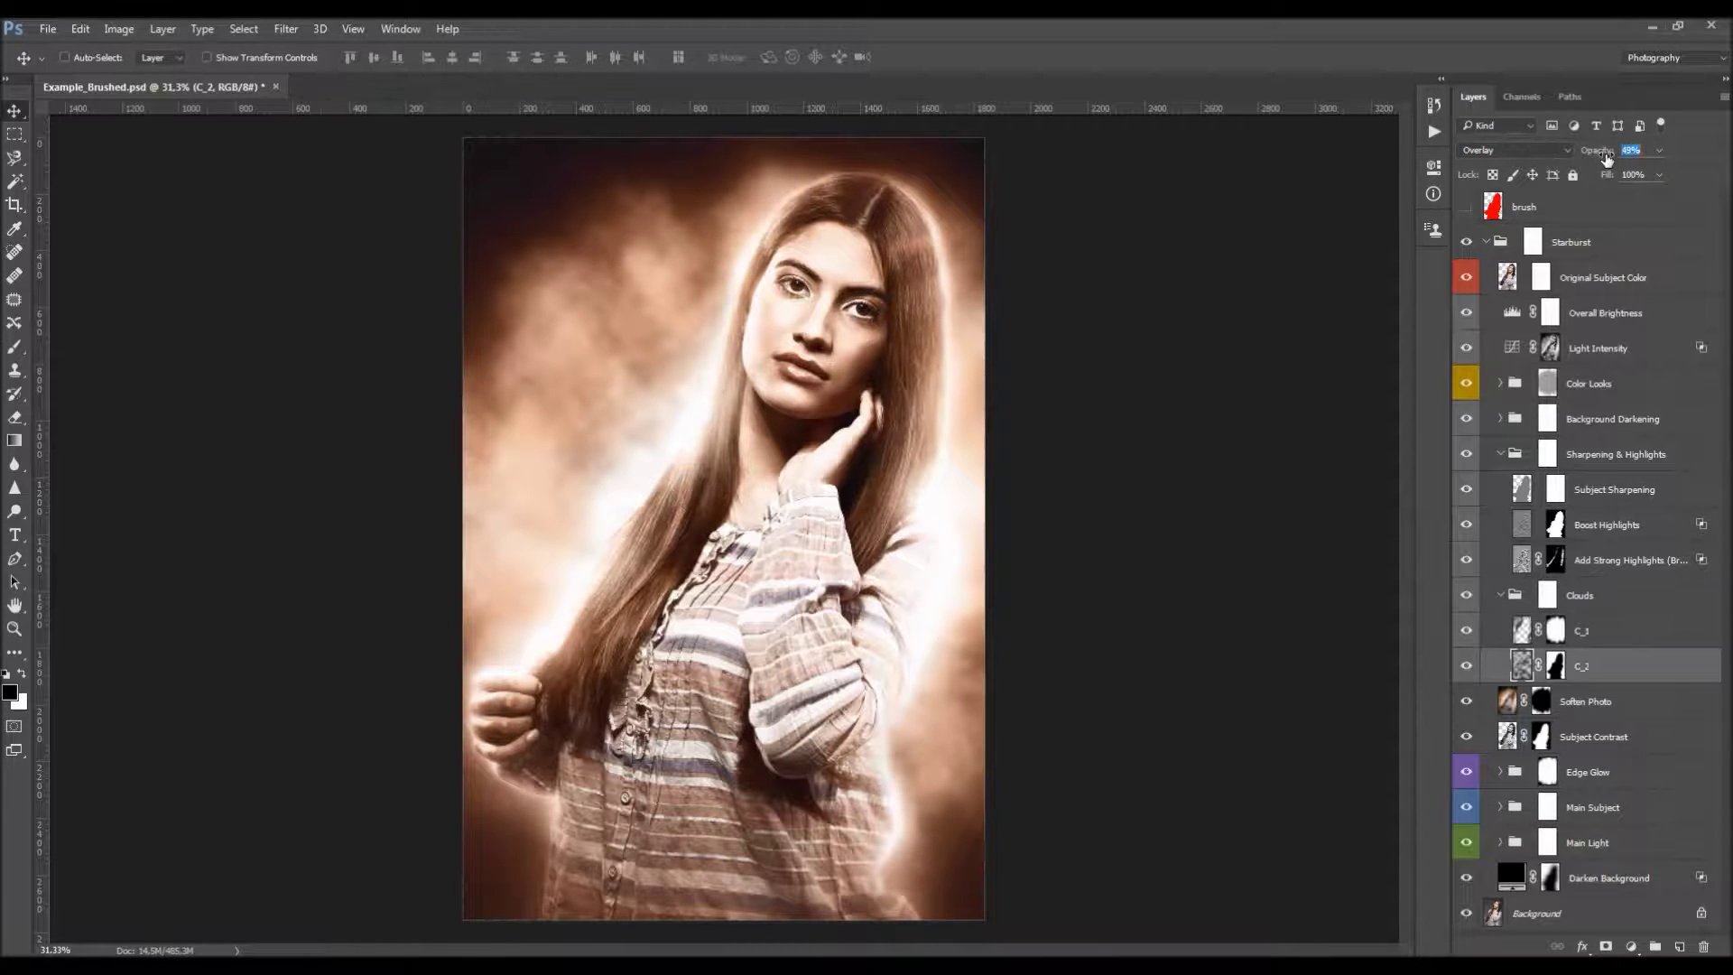
key("ctrl+z")
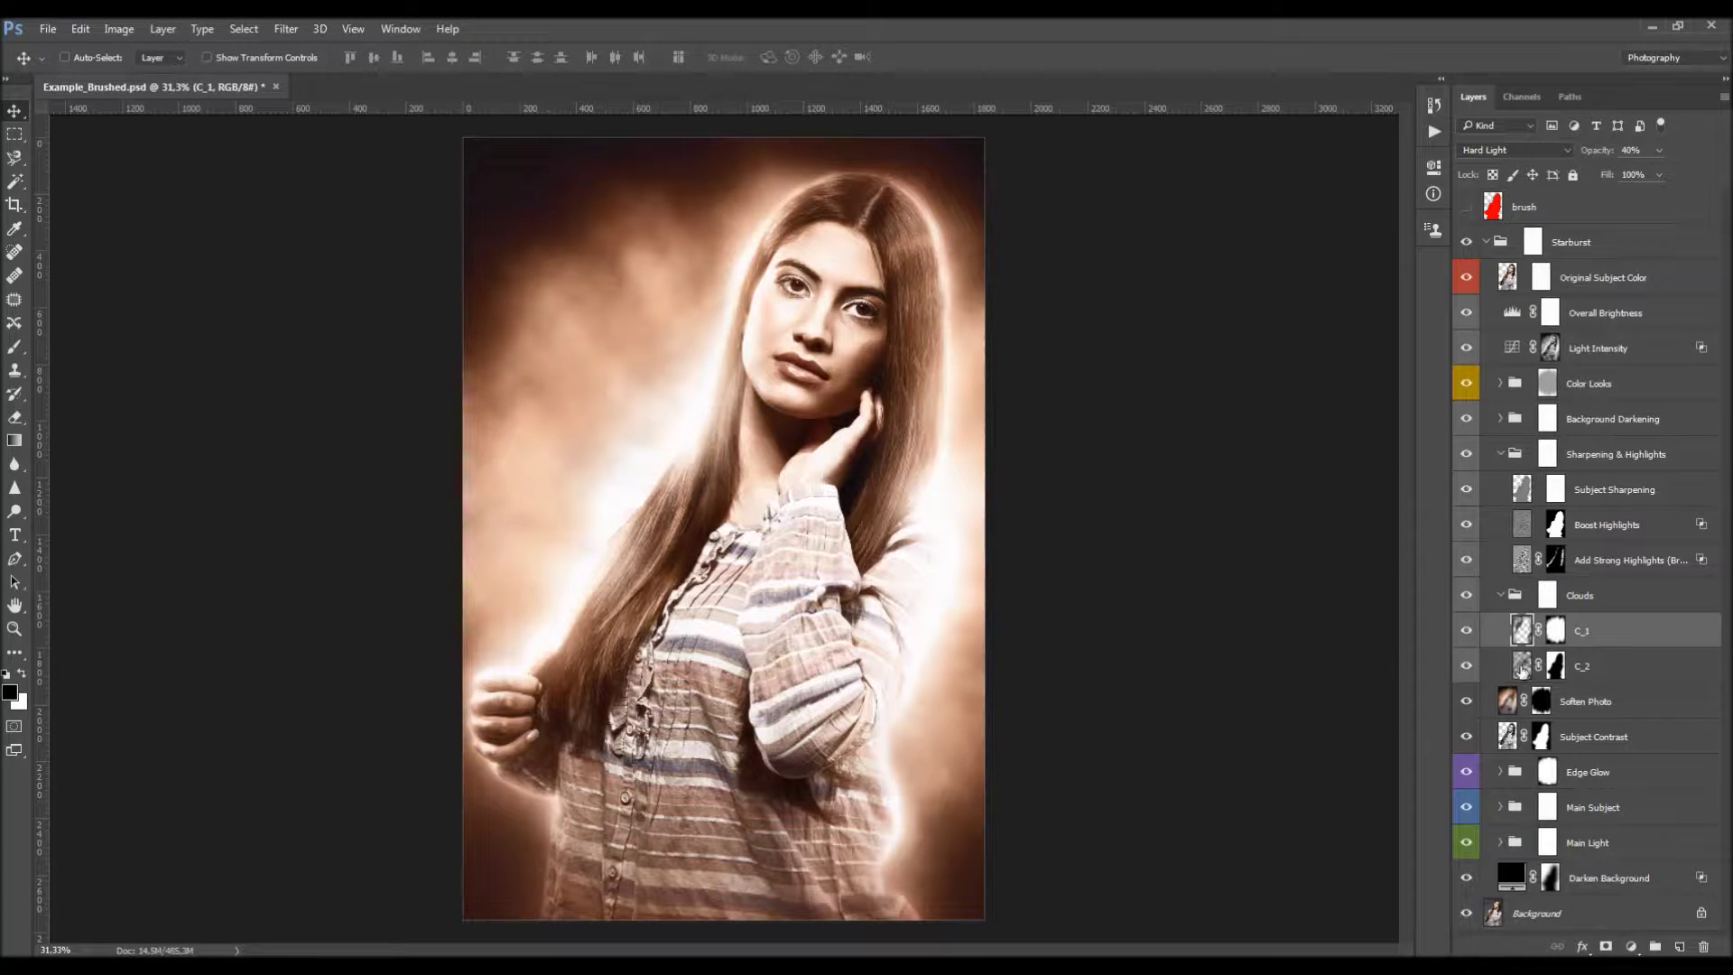
Compare the C_1 clouds layer hidden and shown once more, select the Clouds group's layer mask and collapse the group
left_click(1466, 630)
left_click(1466, 630)
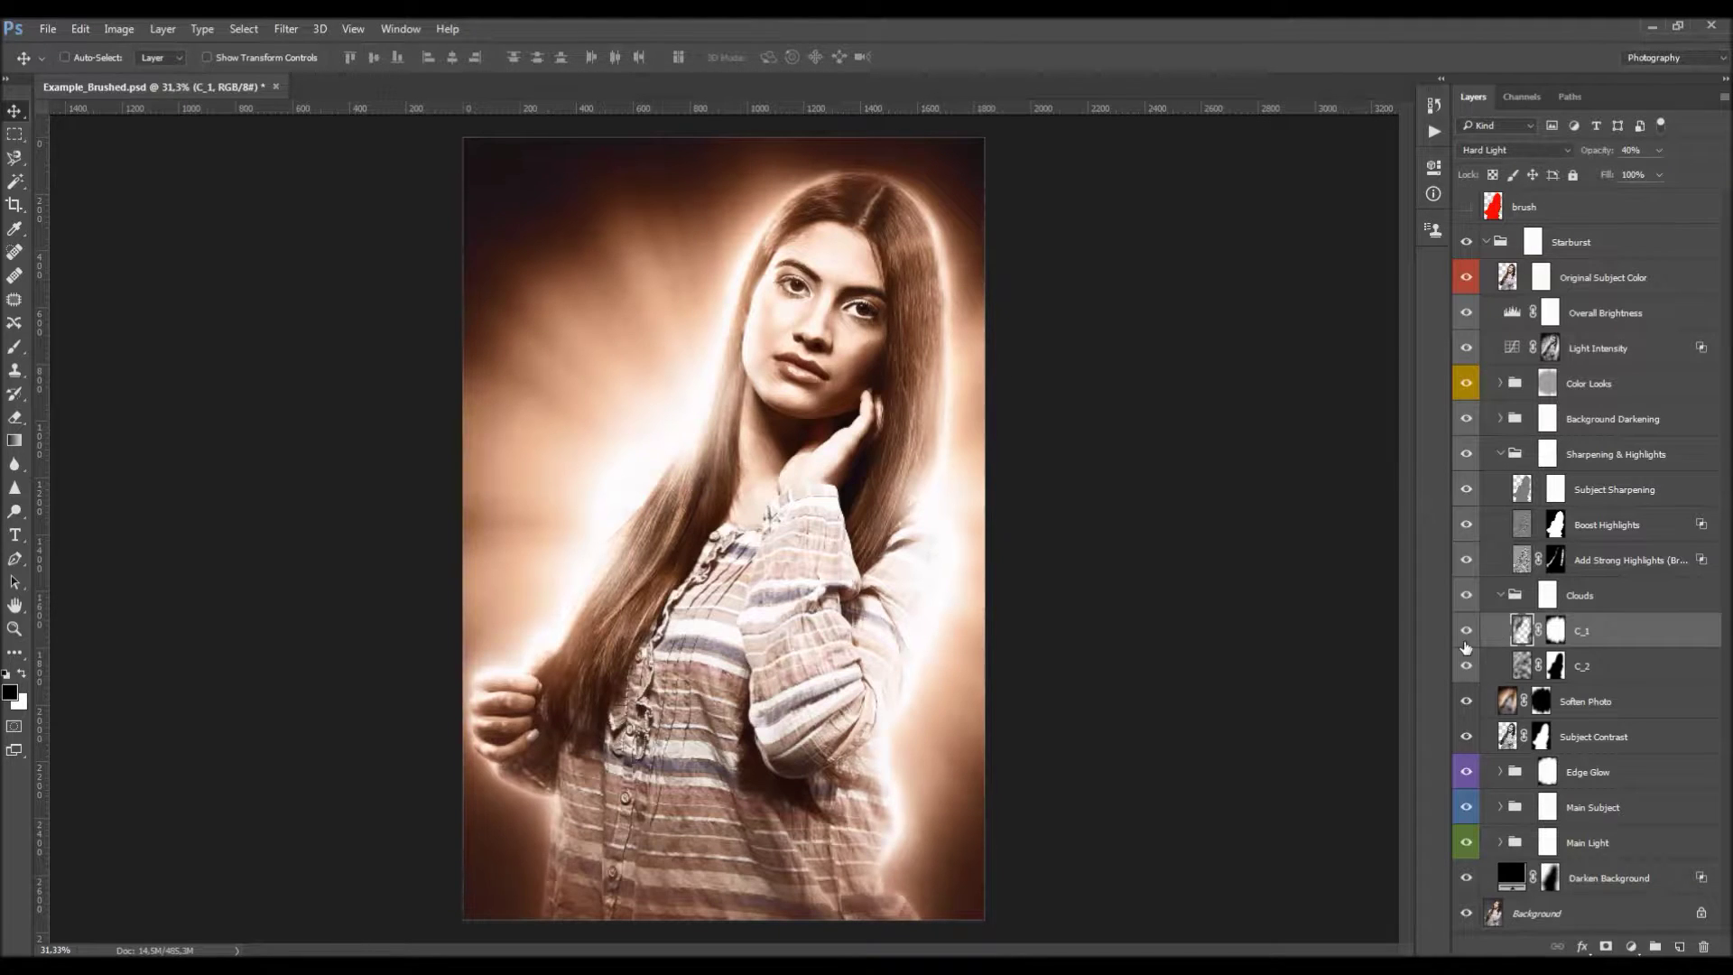
left_click(1558, 597)
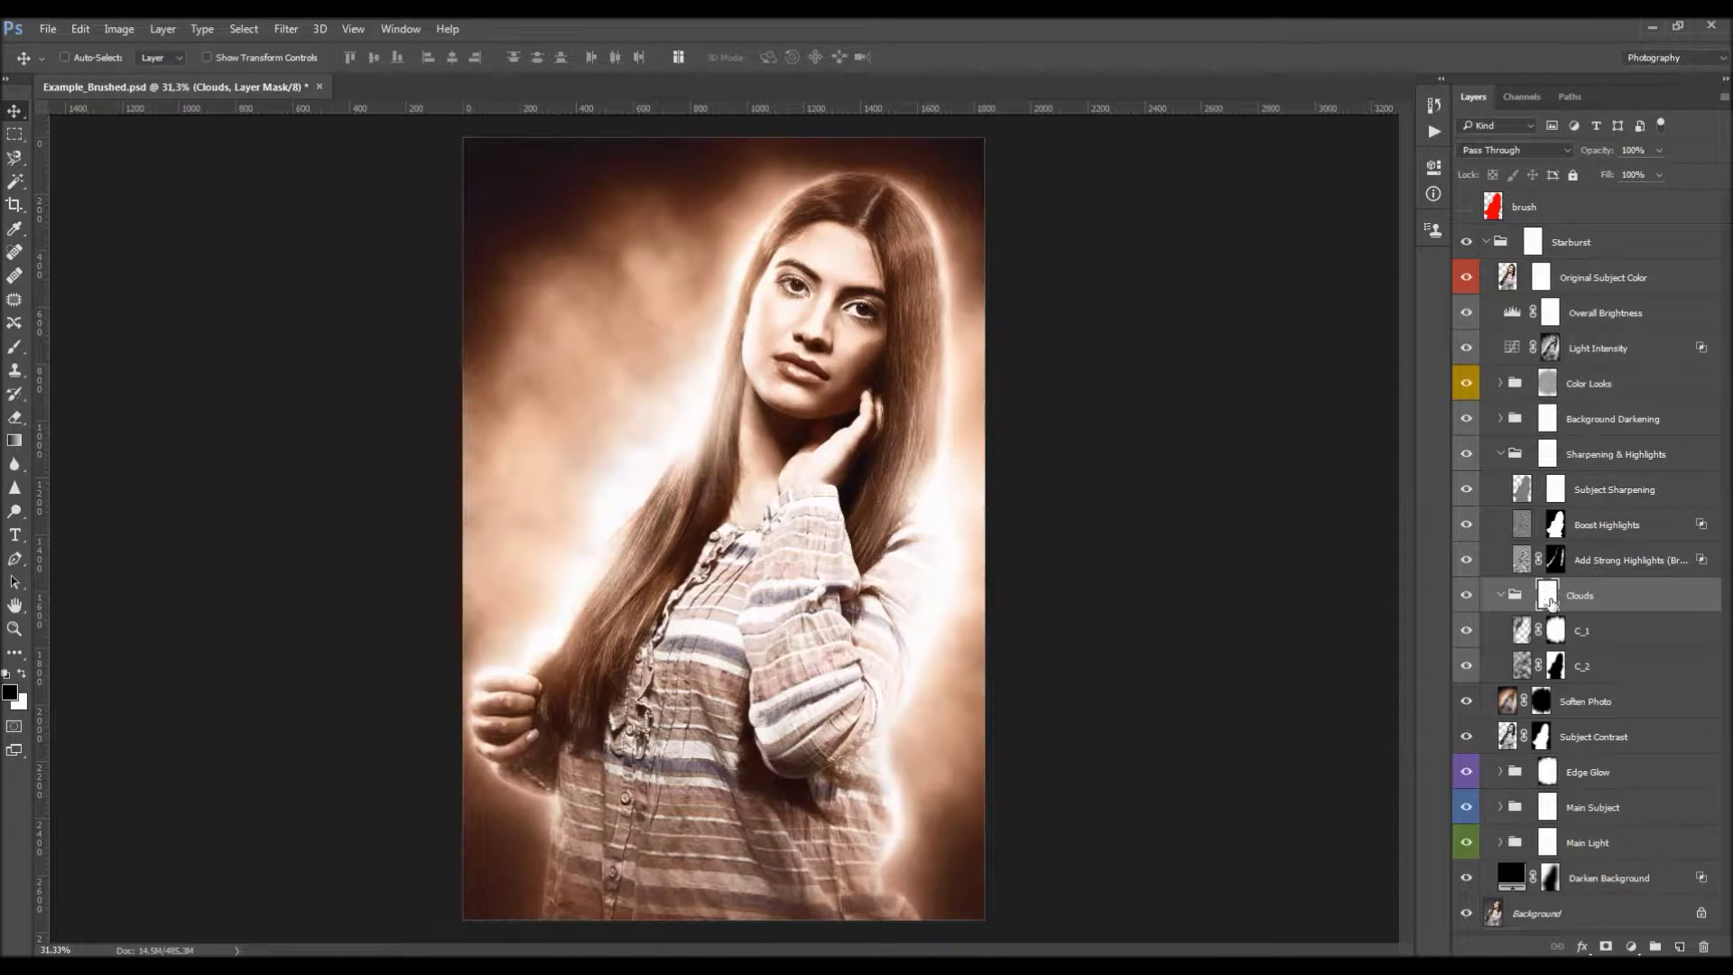
key("b")
left_click(1500, 595)
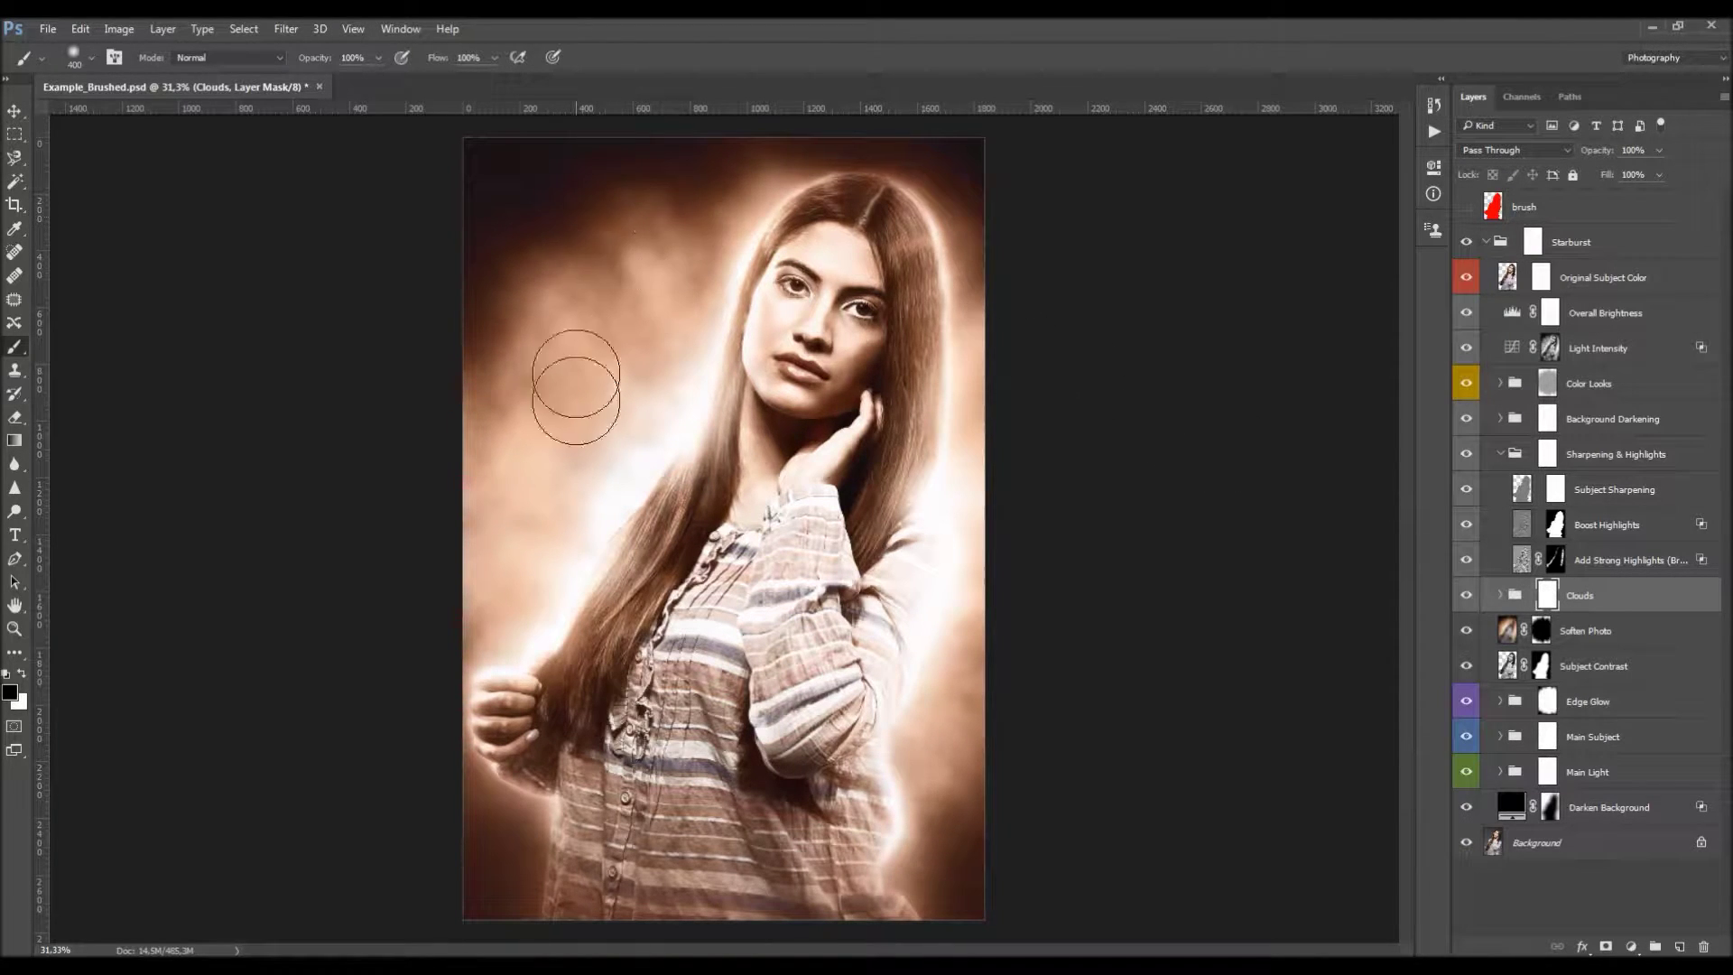
key("v")
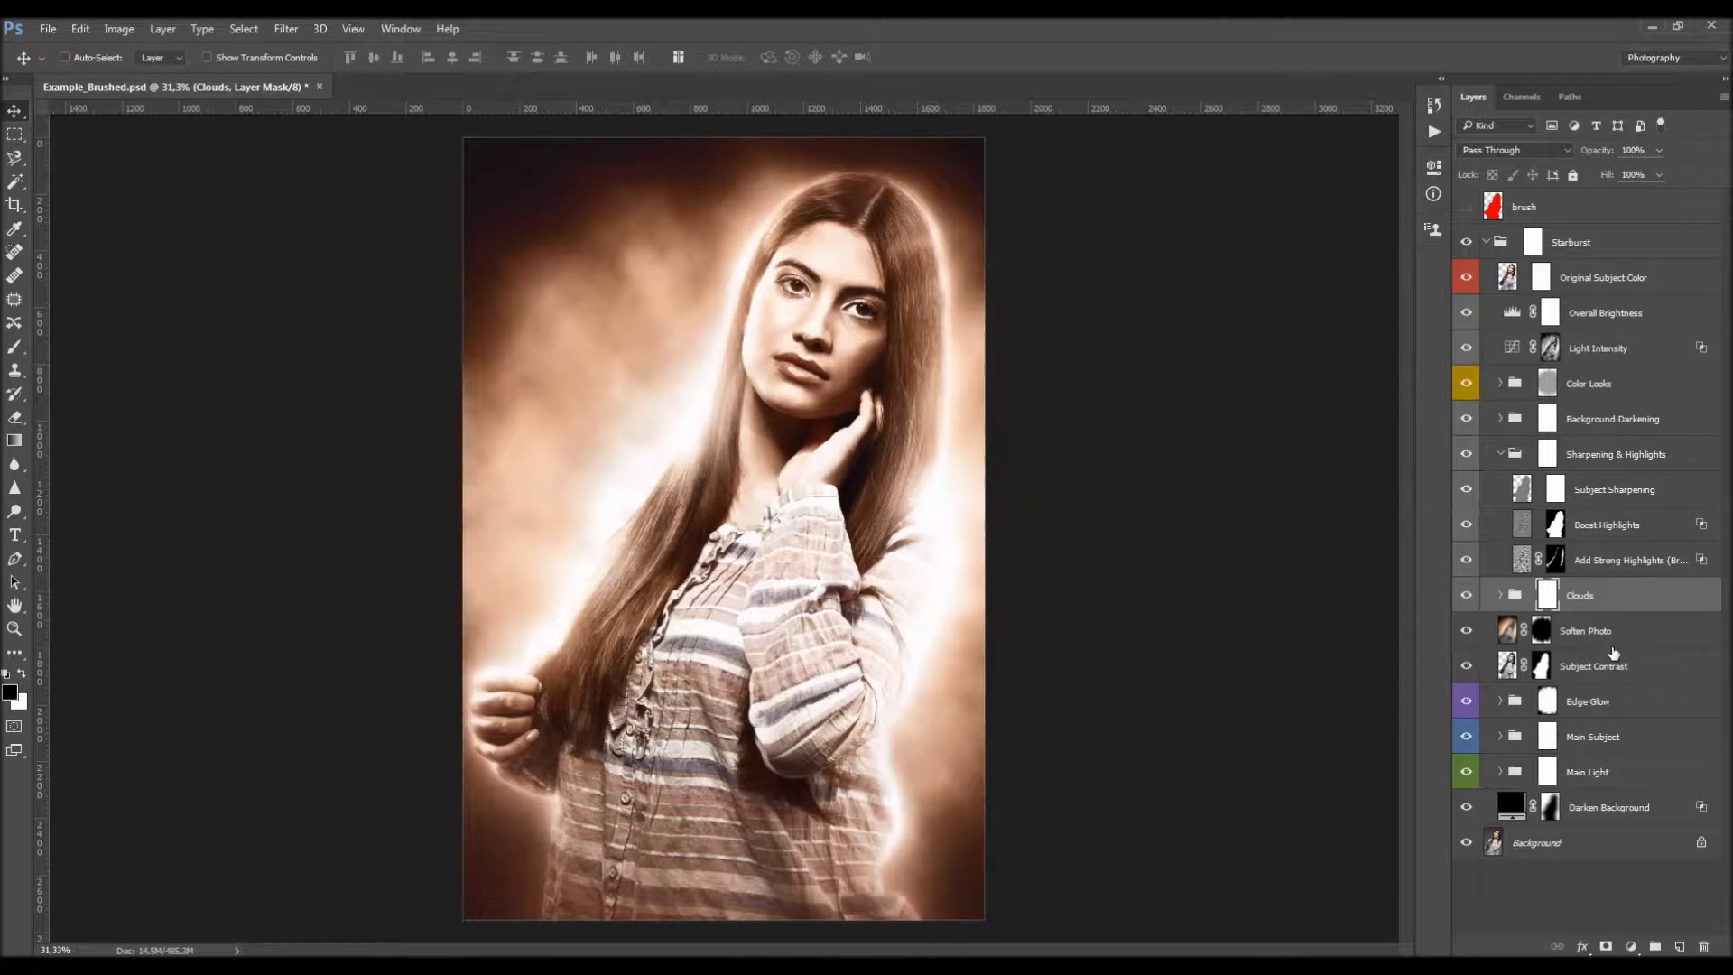
Compare the Soften Photo layer hidden and shown, and at 100% and 50% opacity
left_click(1602, 633)
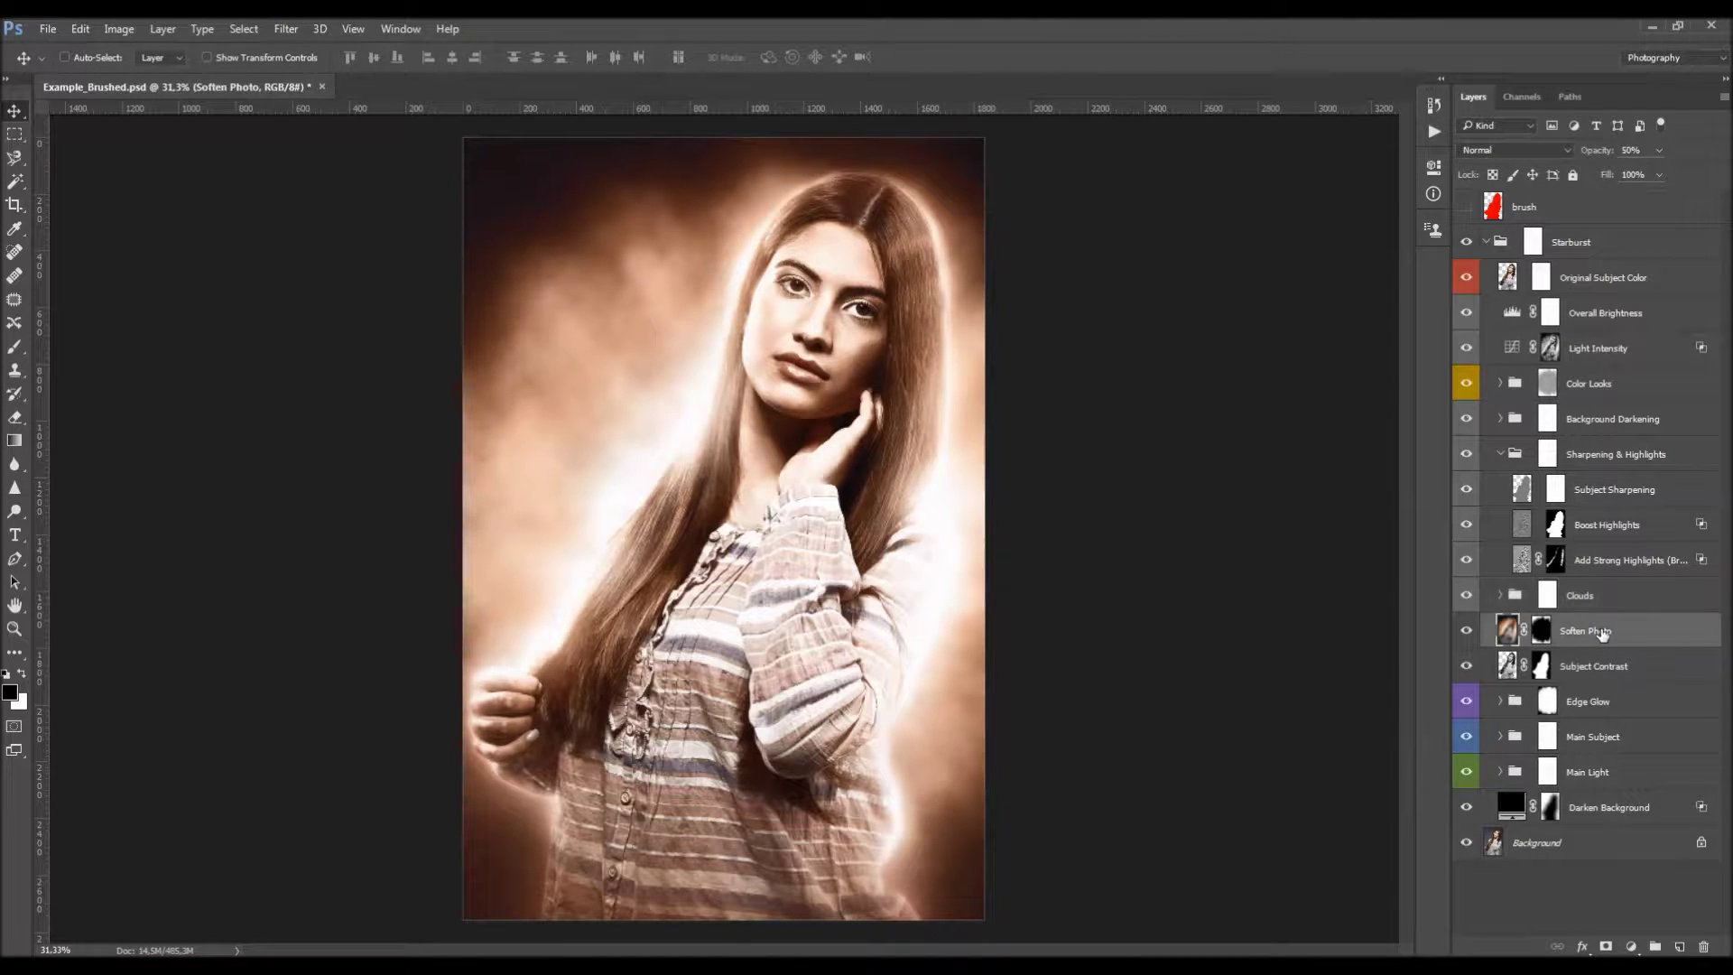
left_click(1466, 631)
left_click(1467, 631)
left_click(1467, 631)
left_click(1466, 631)
left_click(1466, 631)
left_click(1467, 631)
left_click(1467, 631)
left_click(1467, 632)
left_click(1467, 631)
left_click(1466, 631)
left_click_drag(1596, 151, 1717, 156)
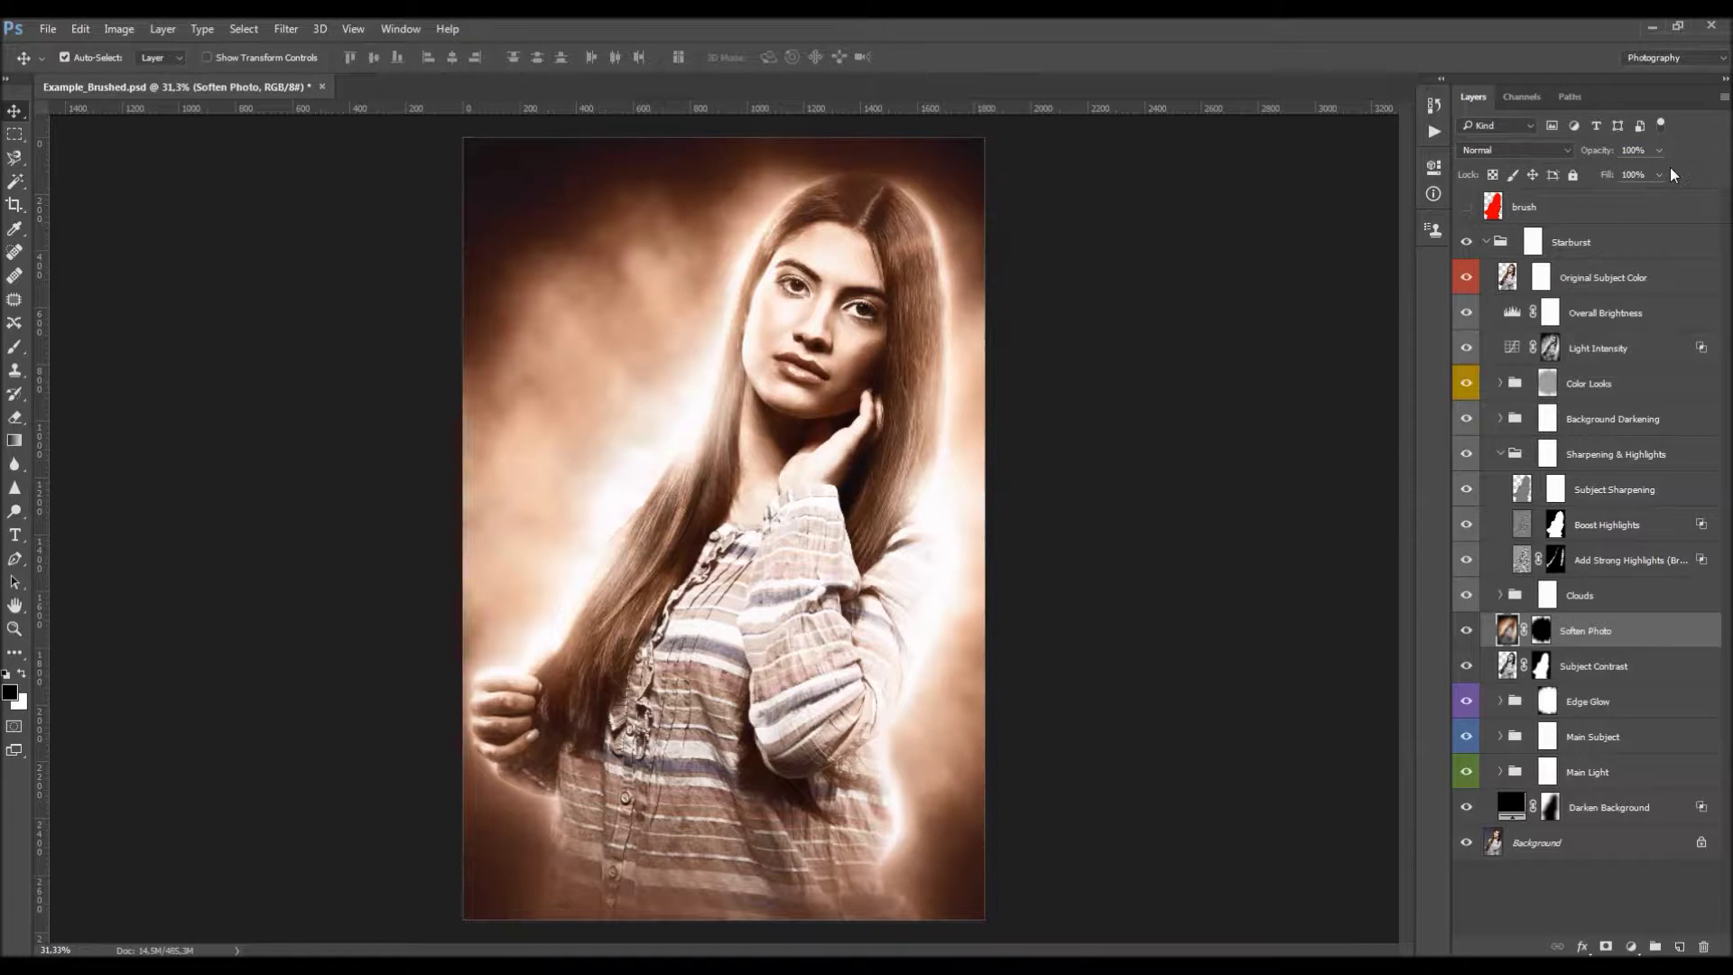
key("5")
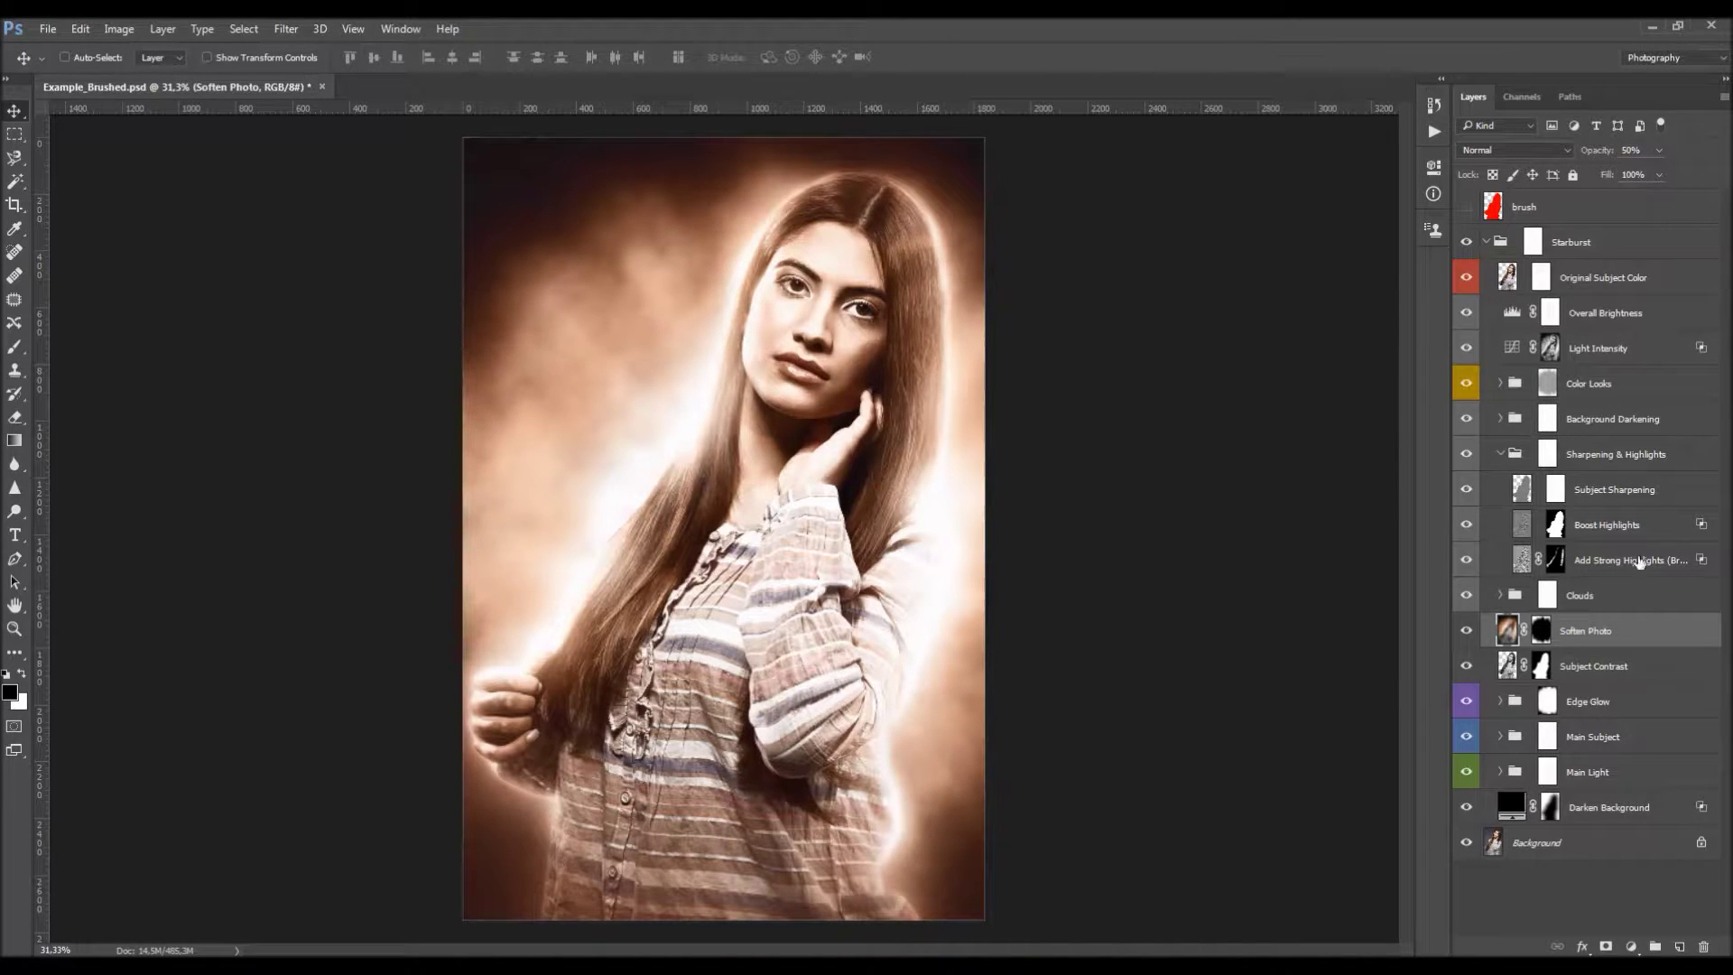
Lower the Subject Contrast layer's opacity and compare the portrait with that layer hidden and shown
left_click(1590, 667)
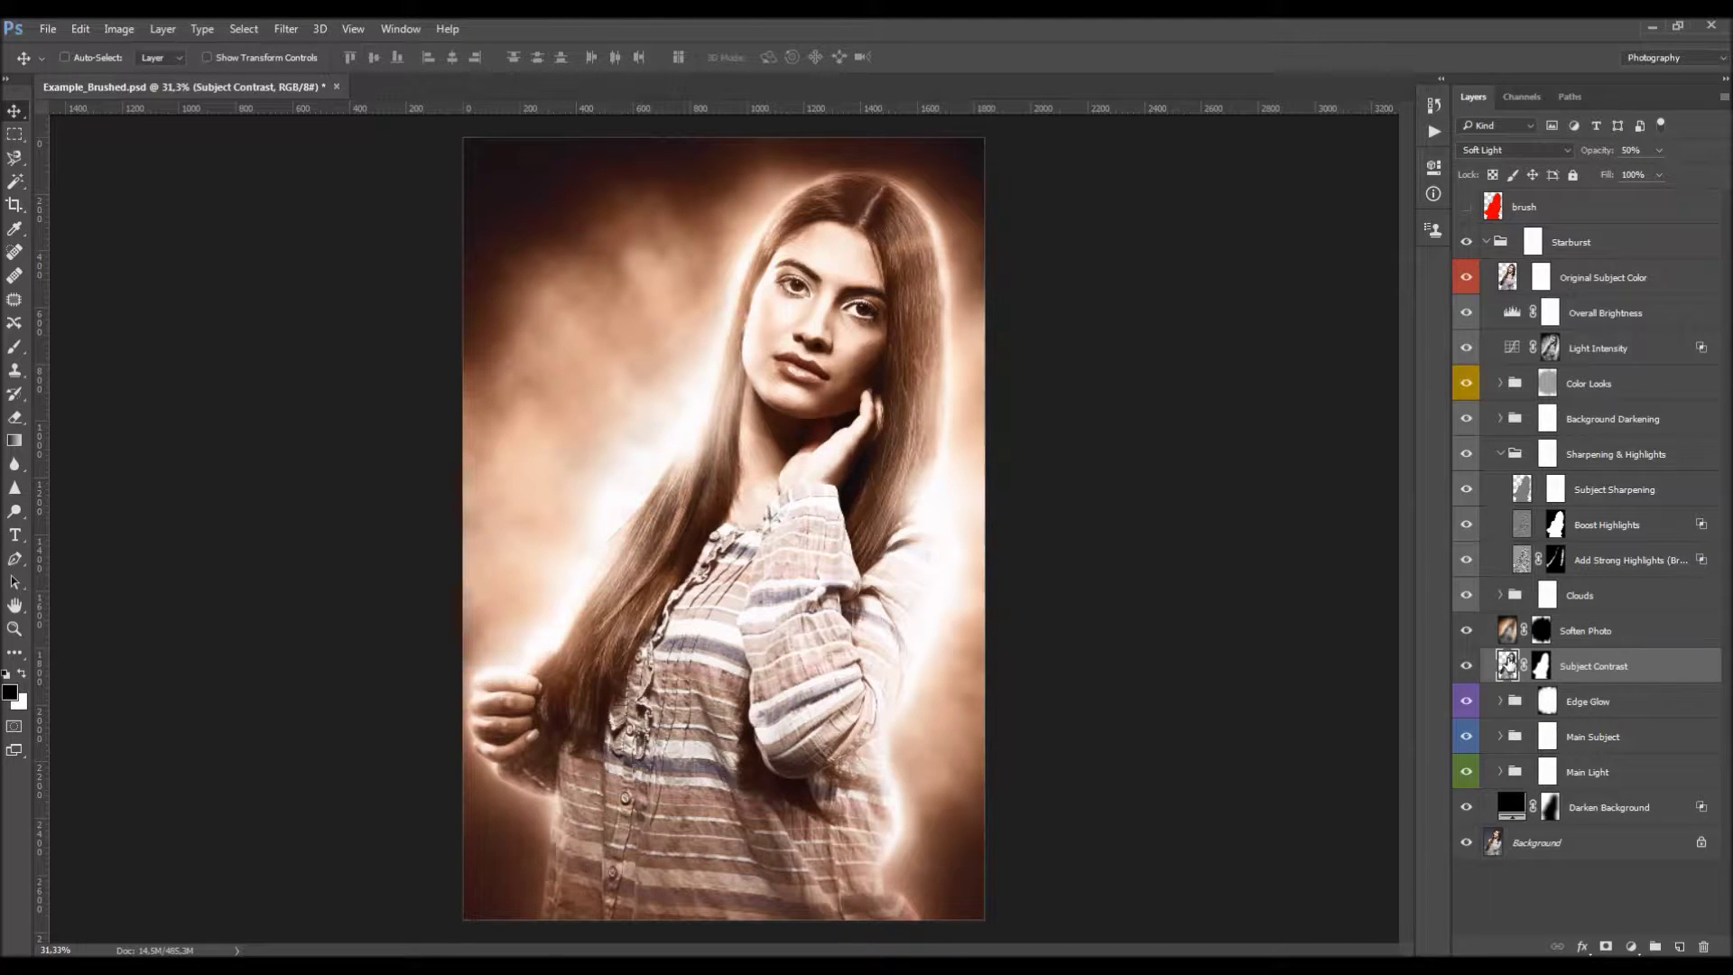
left_click(1464, 667)
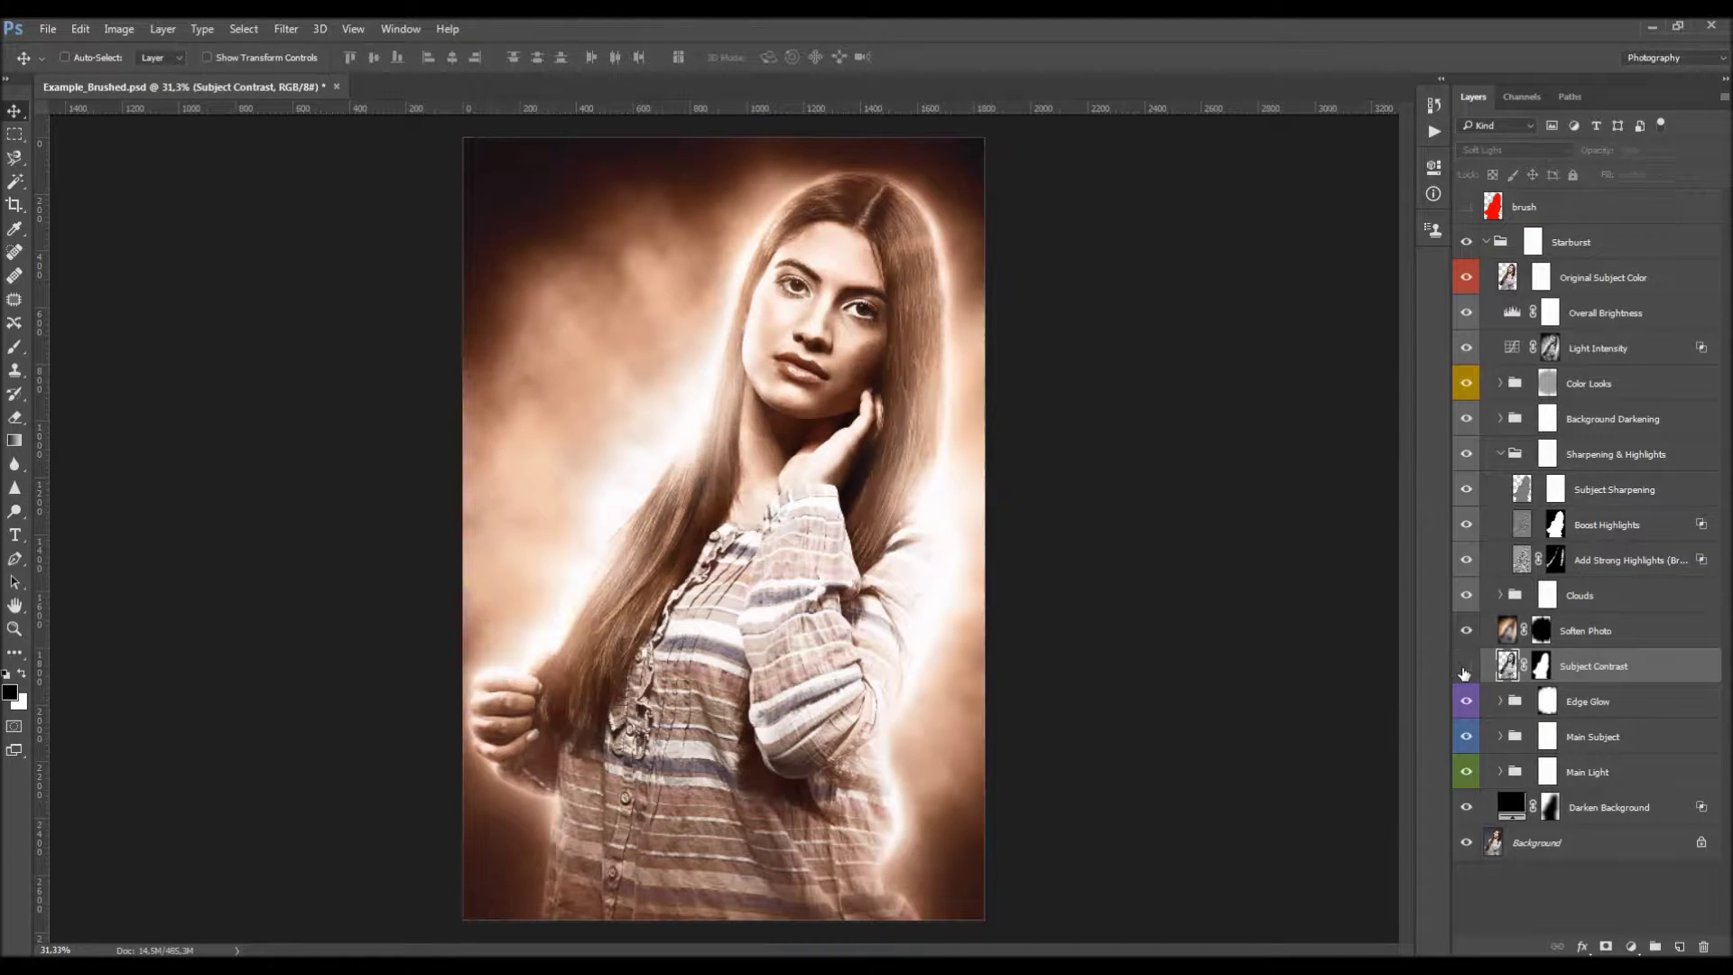
left_click(1464, 667)
mouse_move(1600, 151)
left_mouse_down()
mouse_move(1689, 161)
mouse_move(1539, 162)
mouse_move(1613, 156)
left_mouse_up()
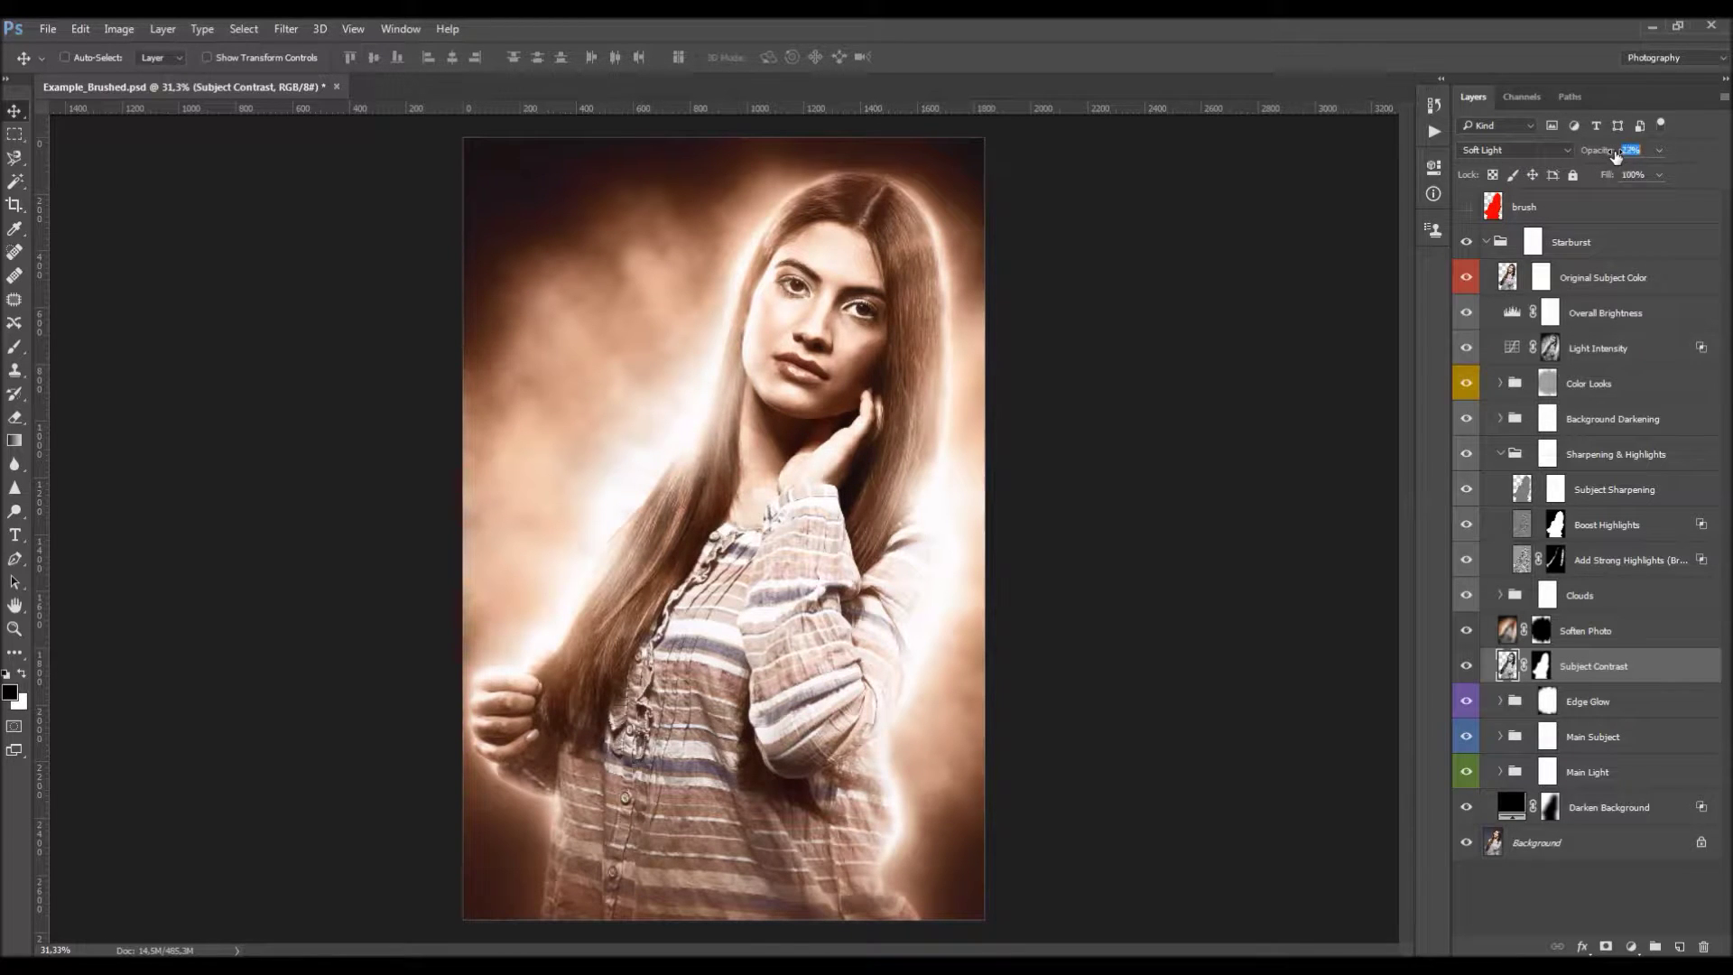
left_click(1467, 668)
left_click(1467, 668)
Expand the Edge Glow group and compare its EG_Narrow, EG_Wide and EG_Main Light effects, each hidden and shown
left_click(1606, 715)
left_click(1501, 701)
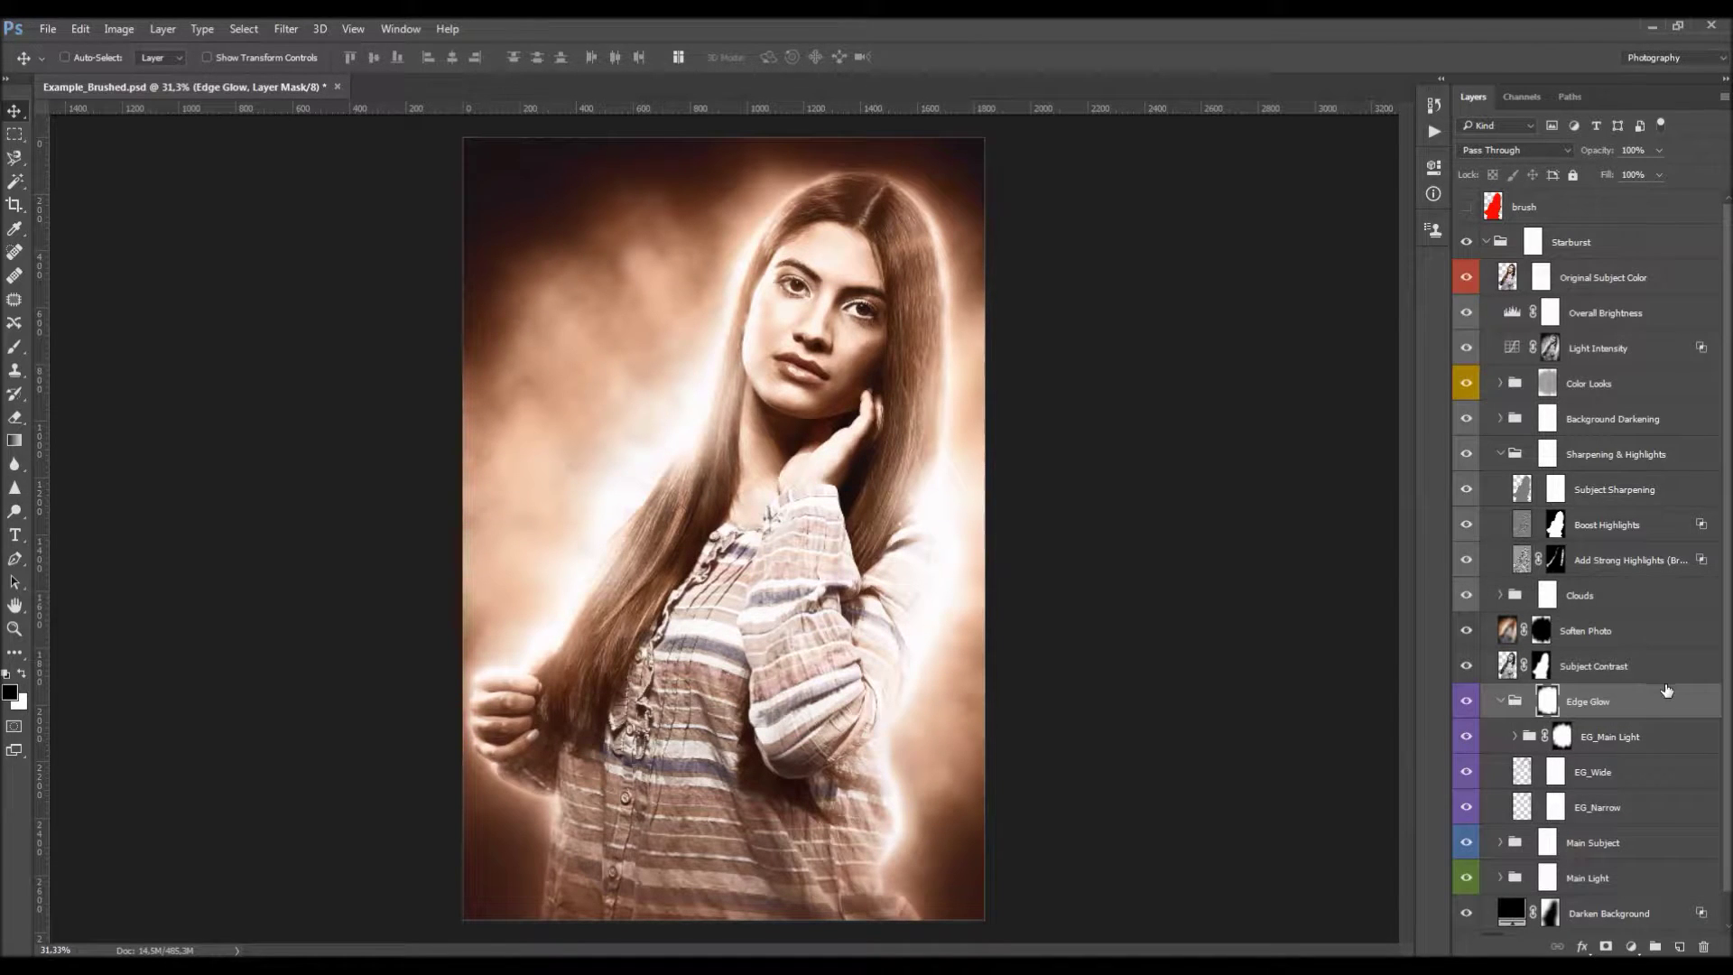
left_click(1469, 806)
left_click(1469, 806)
left_click(1469, 806)
left_click(1469, 806)
left_click(1465, 772)
left_click(1465, 772)
left_click(1465, 772)
left_click(1465, 771)
left_click(1467, 738)
left_click(1467, 738)
left_click(1467, 738)
left_click(1466, 738)
Hide EG_Main Light and EG_Wide, select the EG_Narrow layer mask and compare the narrow glow hidden and shown
left_click_drag(1468, 733, 1467, 773)
left_click(1554, 807)
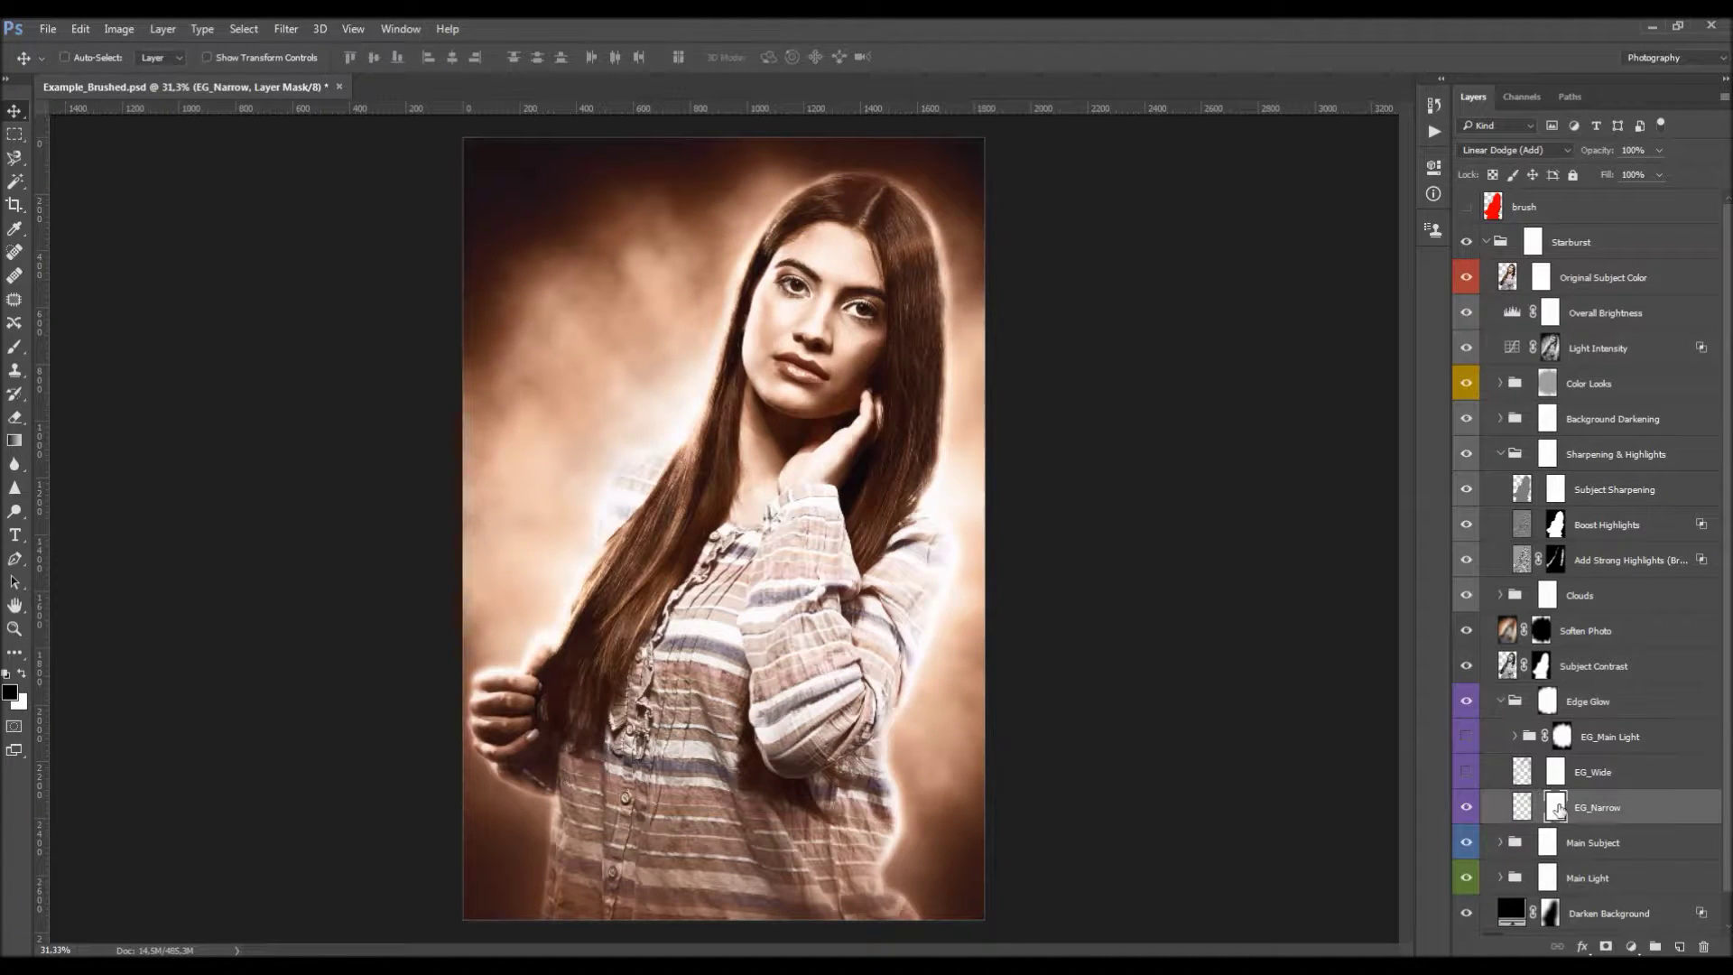
left_click(1467, 807)
left_click(1467, 807)
left_click(1467, 807)
left_click(1466, 807)
Paint out the narrow glow around the top of the head on the EG_Narrow mask with a large soft black brush
key("b")
mouse_move(1595, 151)
left_mouse_down()
mouse_move(1519, 154)
mouse_move(1661, 154)
left_mouse_up()
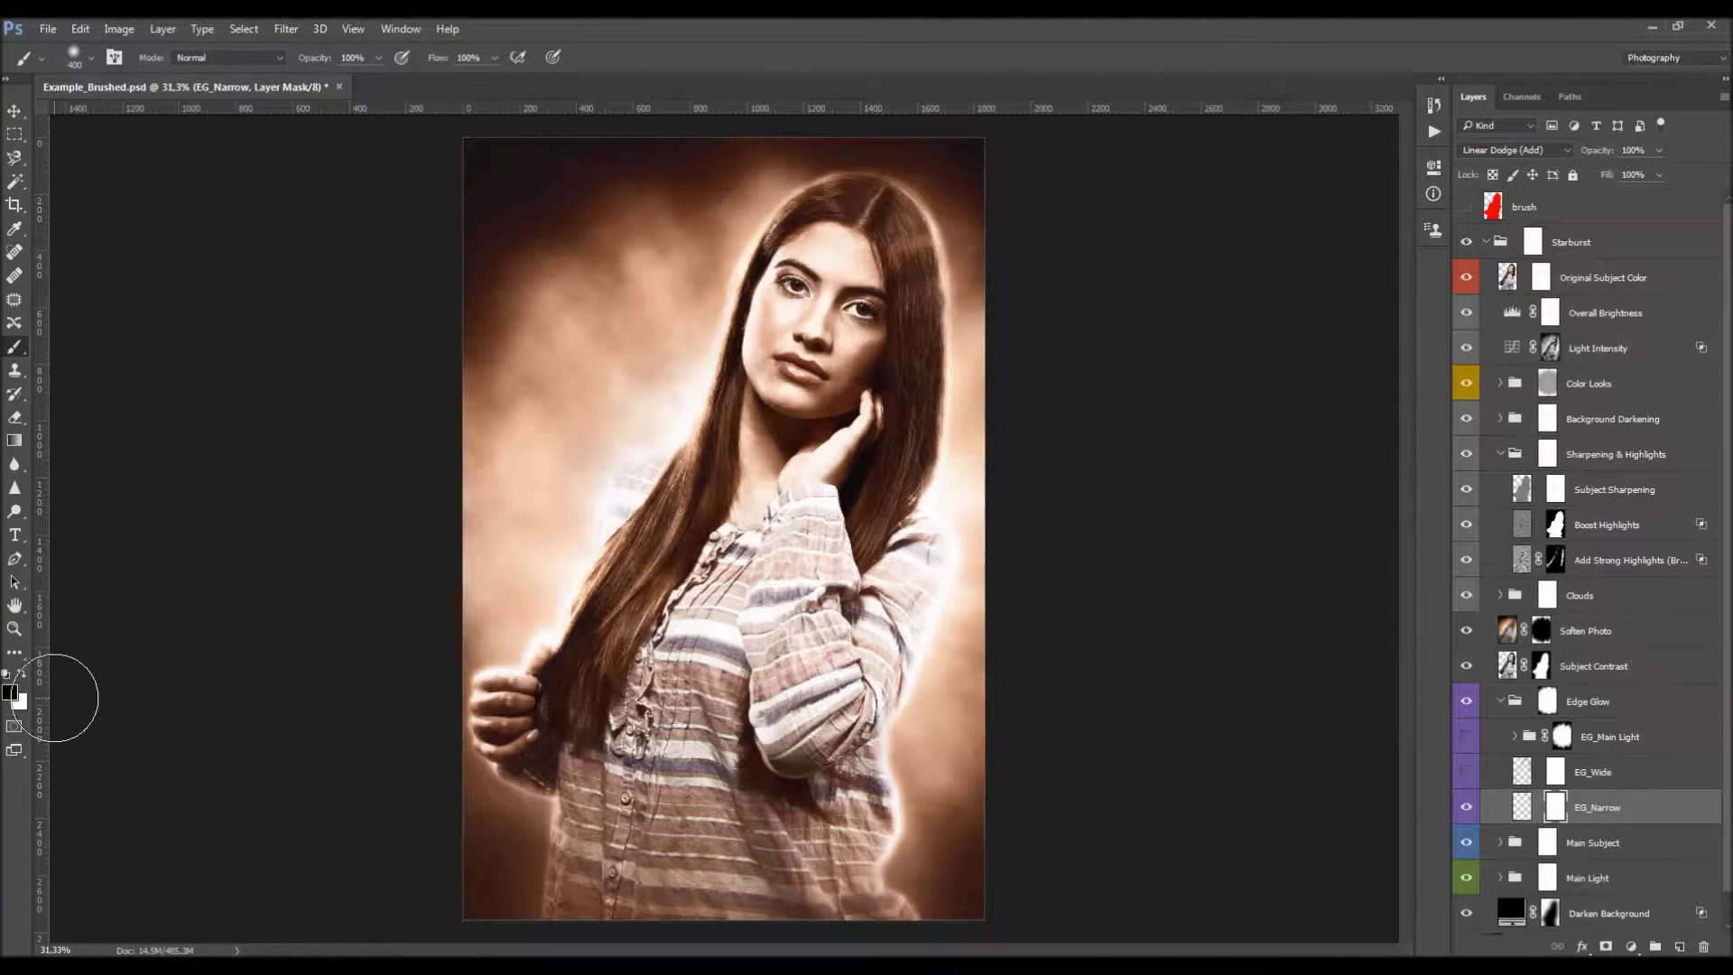
right_click(698, 485)
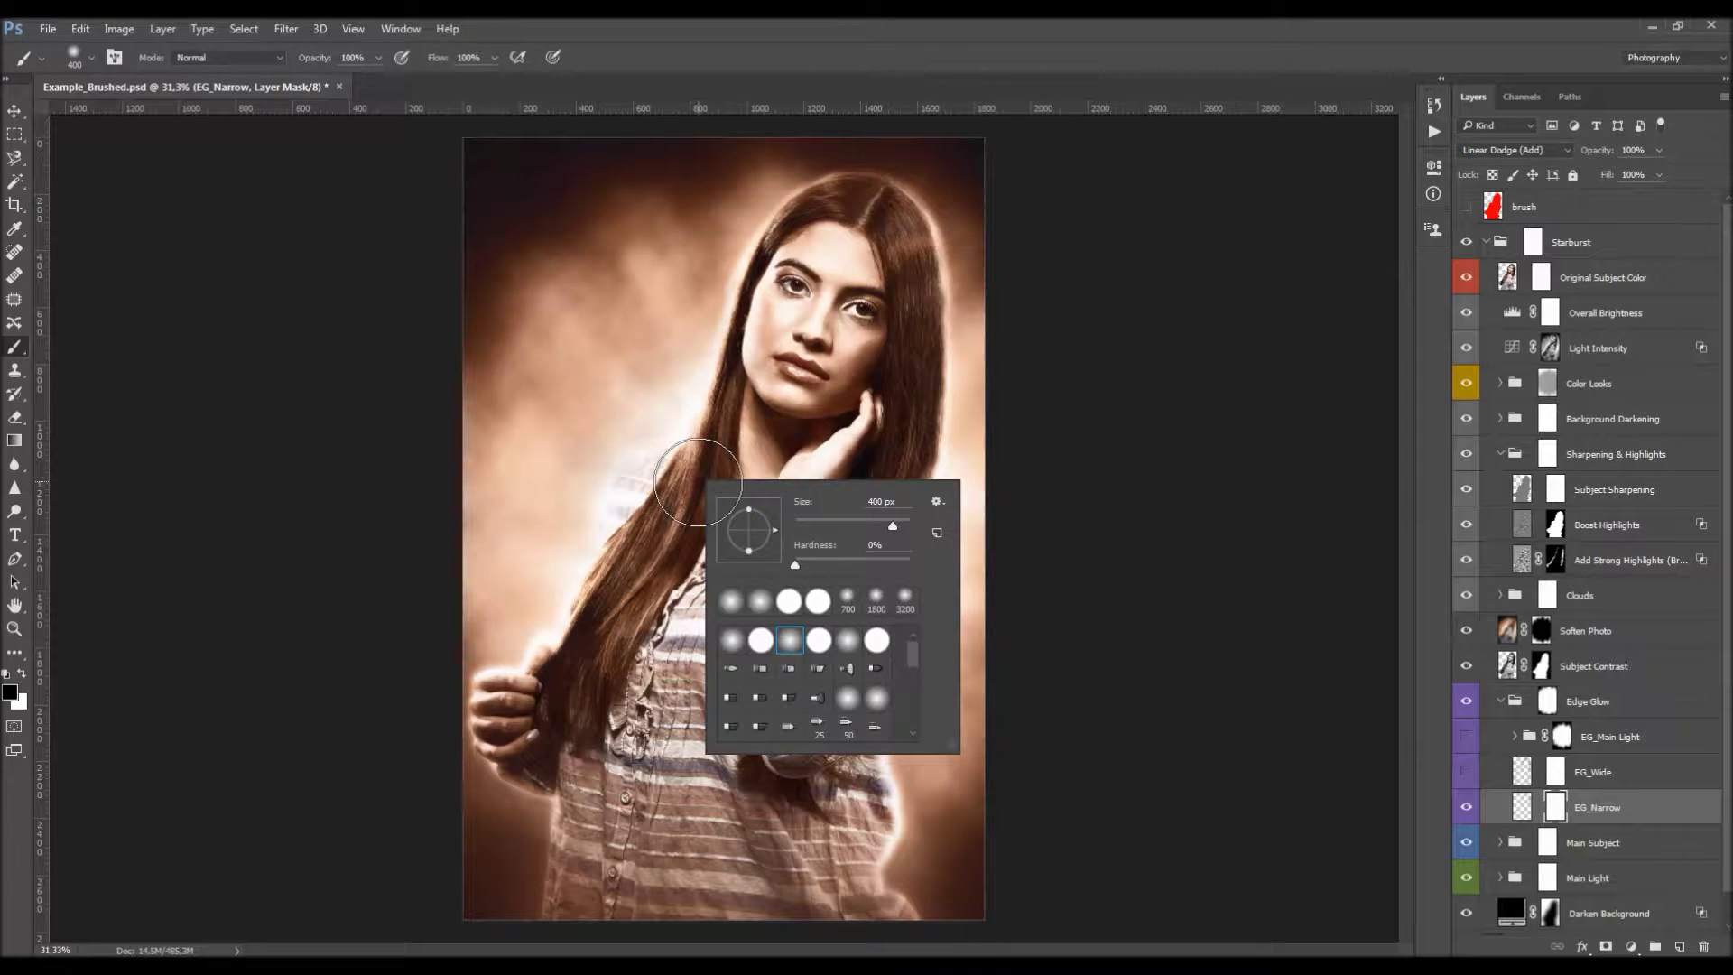
key("Escape")
key("bracketright")
key("bracketright")
key("bracketright")
key("bracketright")
key("bracketright")
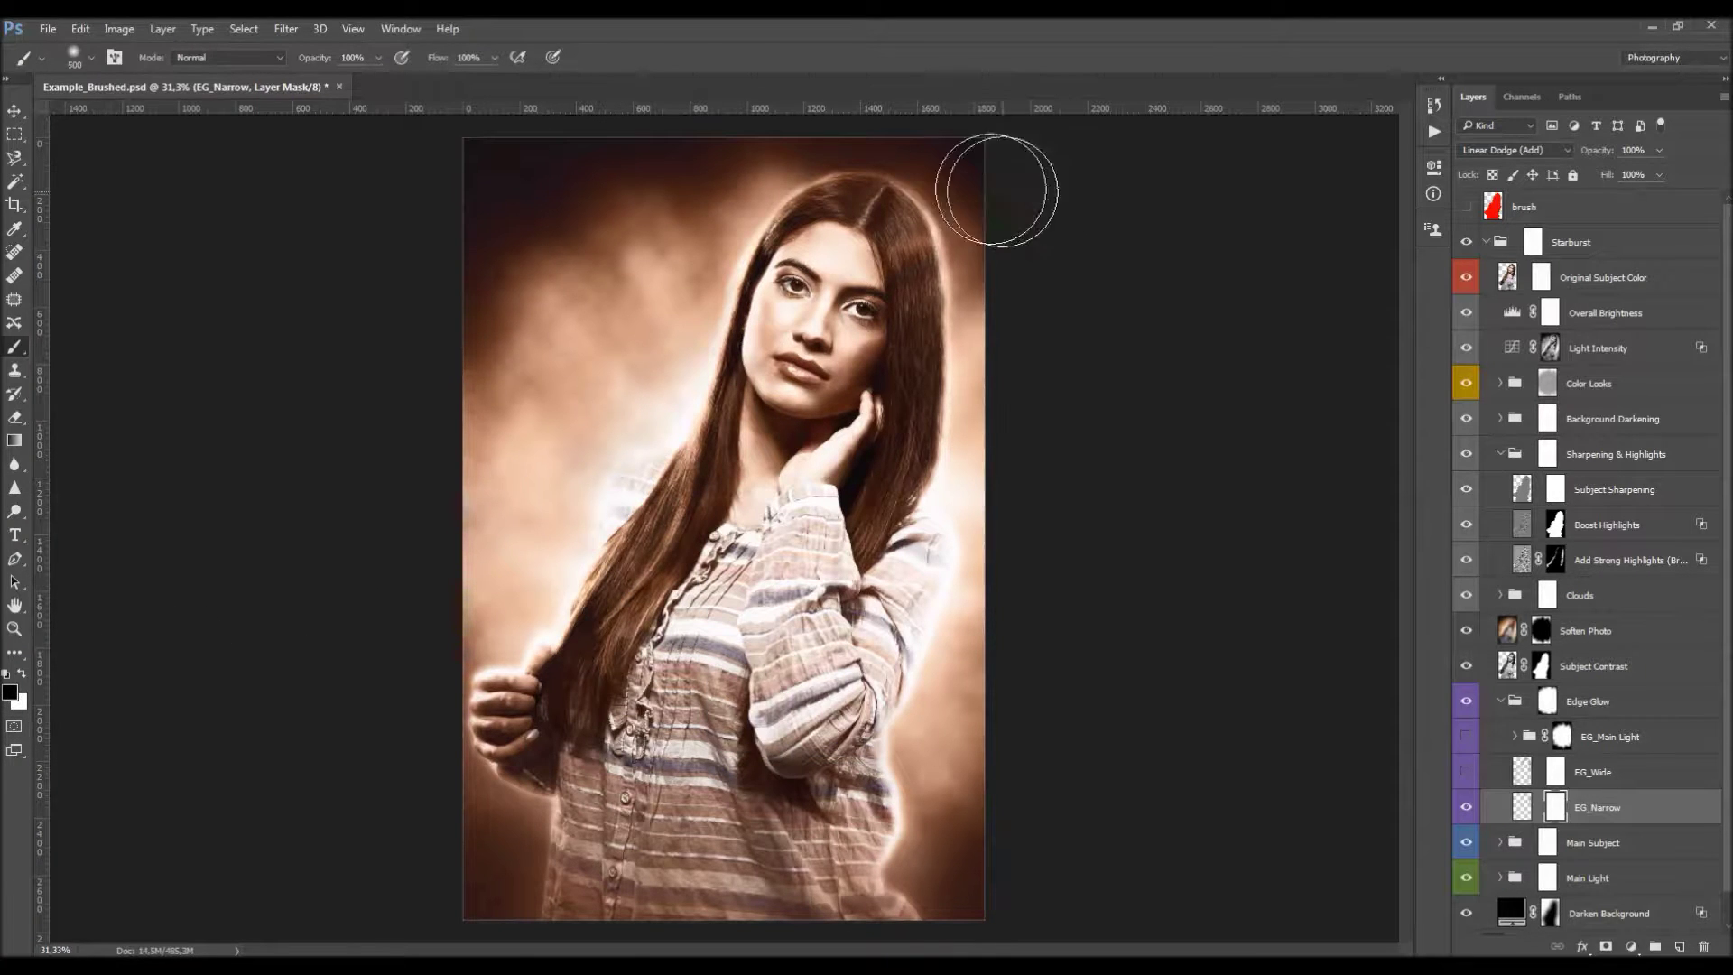
key("bracketright")
key("bracketright")
left_click_drag(898, 154, 887, 154)
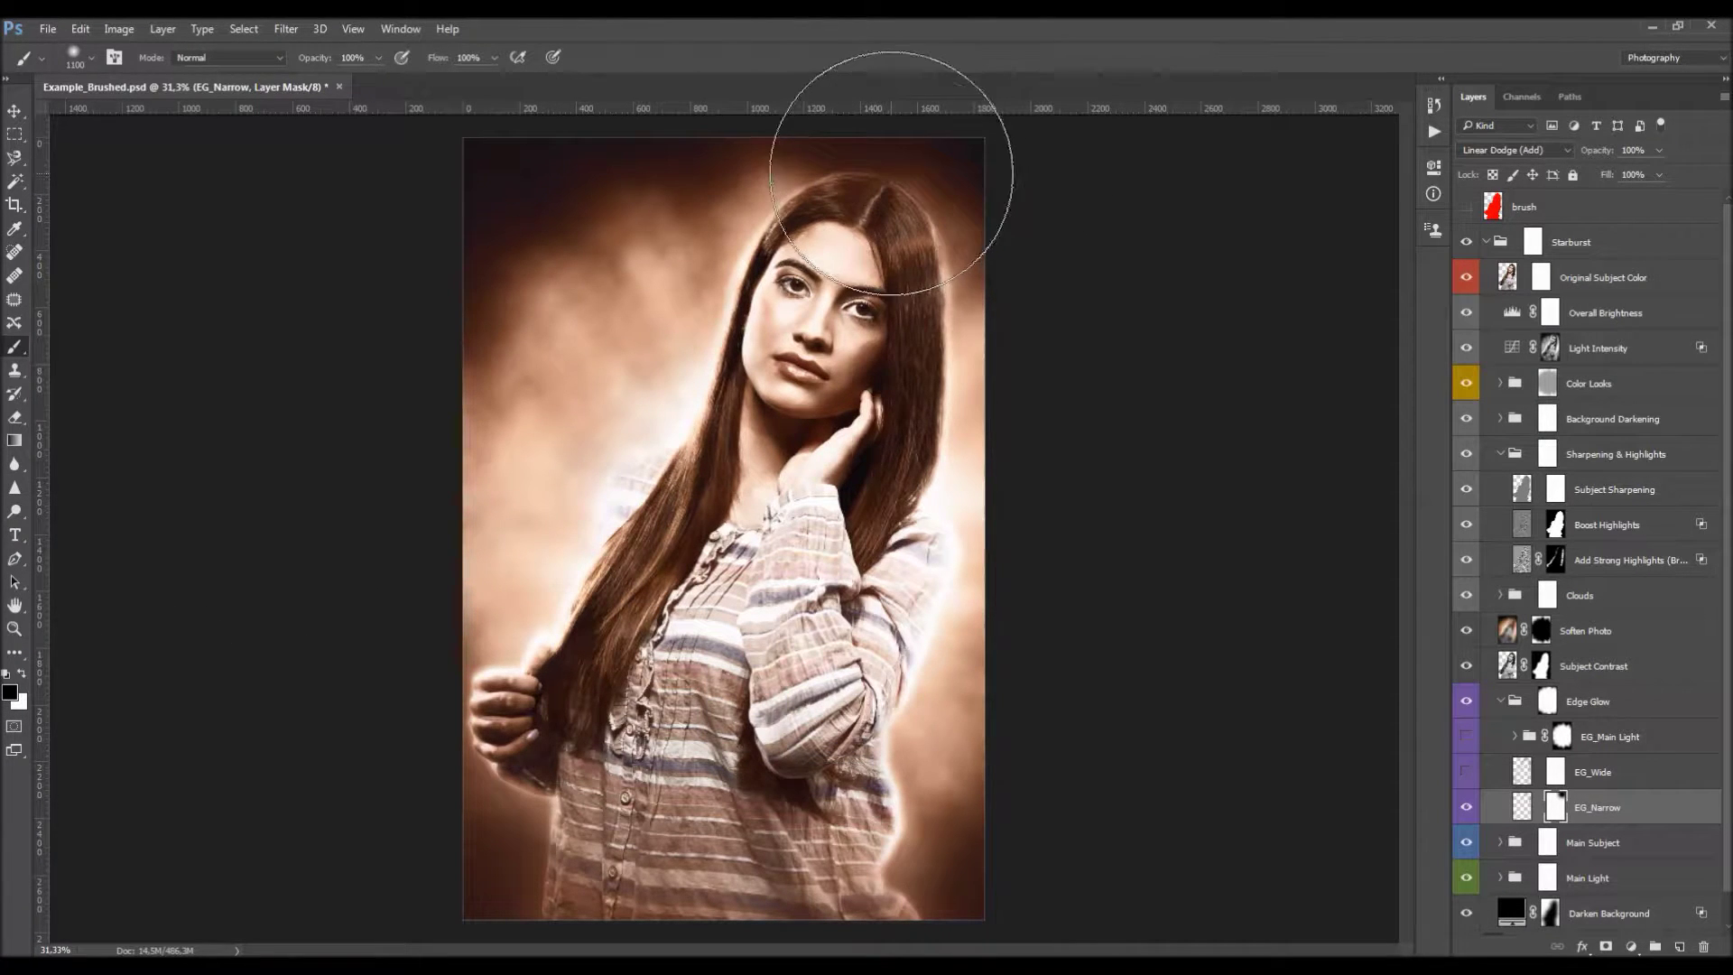
Reduce the brush to 800 px and mask out the EG_Narrow glow along the photo's lower edge
key("bracketleft")
key("bracketleft")
left_click_drag(596, 930, 897, 912)
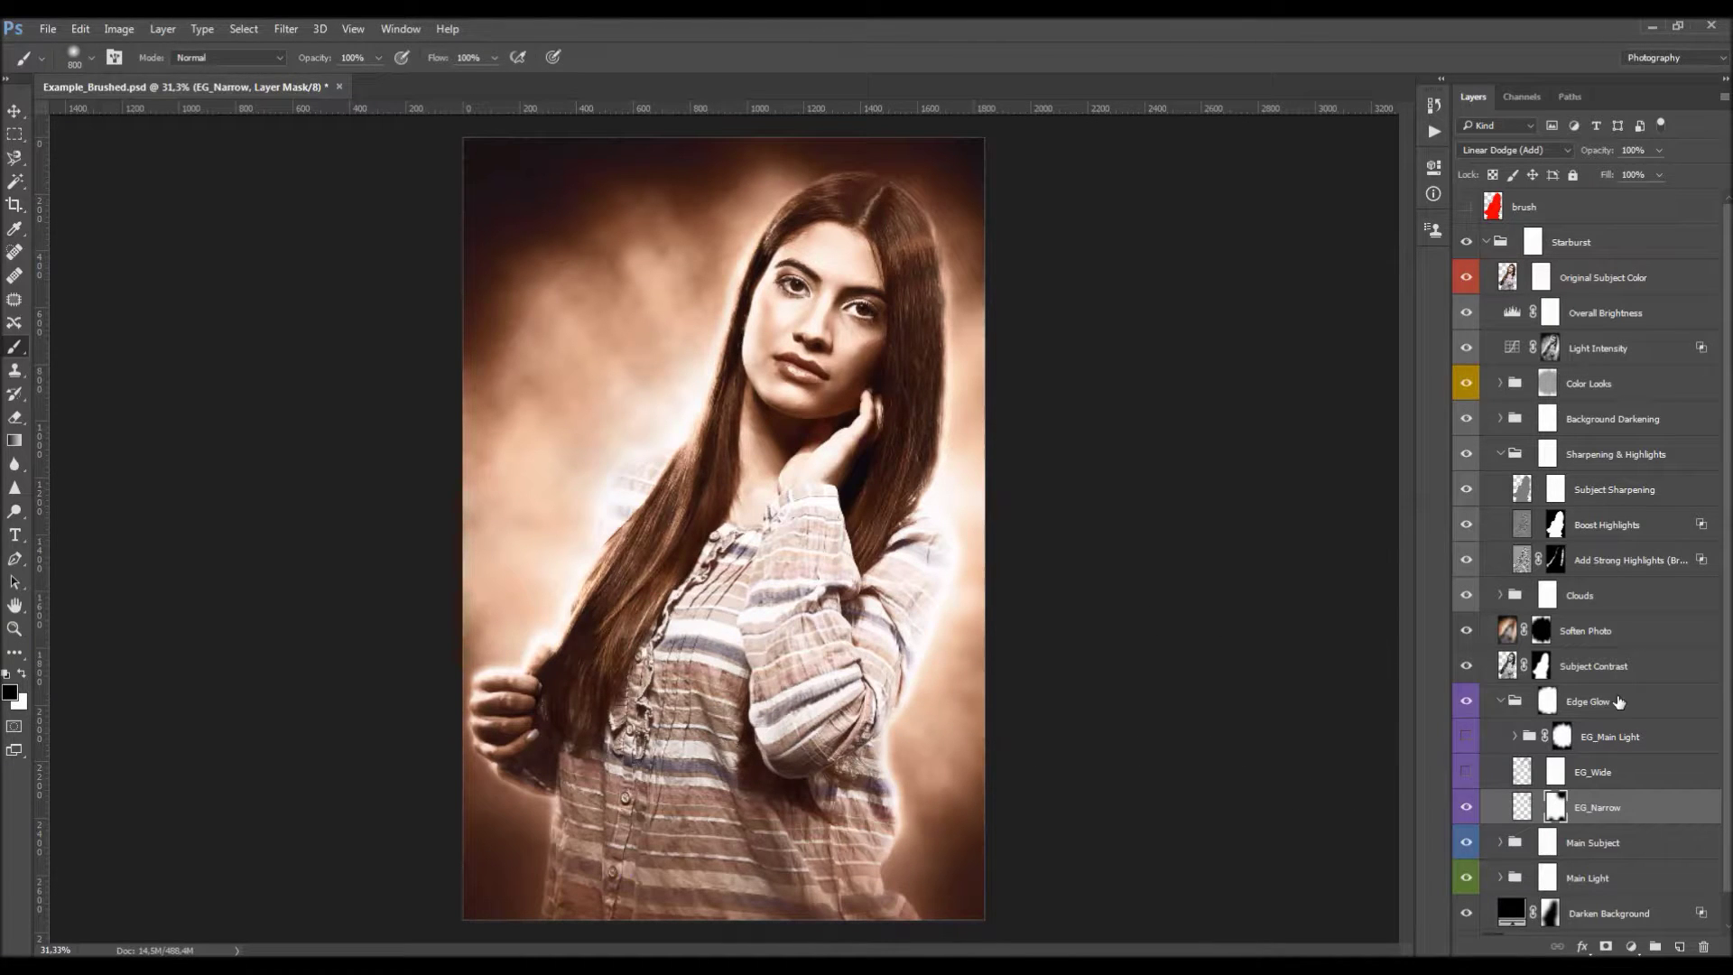
Make EG_Wide and EG_Main Light visible again, comparing the glow with each one hidden and shown
left_click(1466, 773)
left_click(1465, 773)
left_click(1466, 774)
left_click(1466, 773)
left_click(1466, 774)
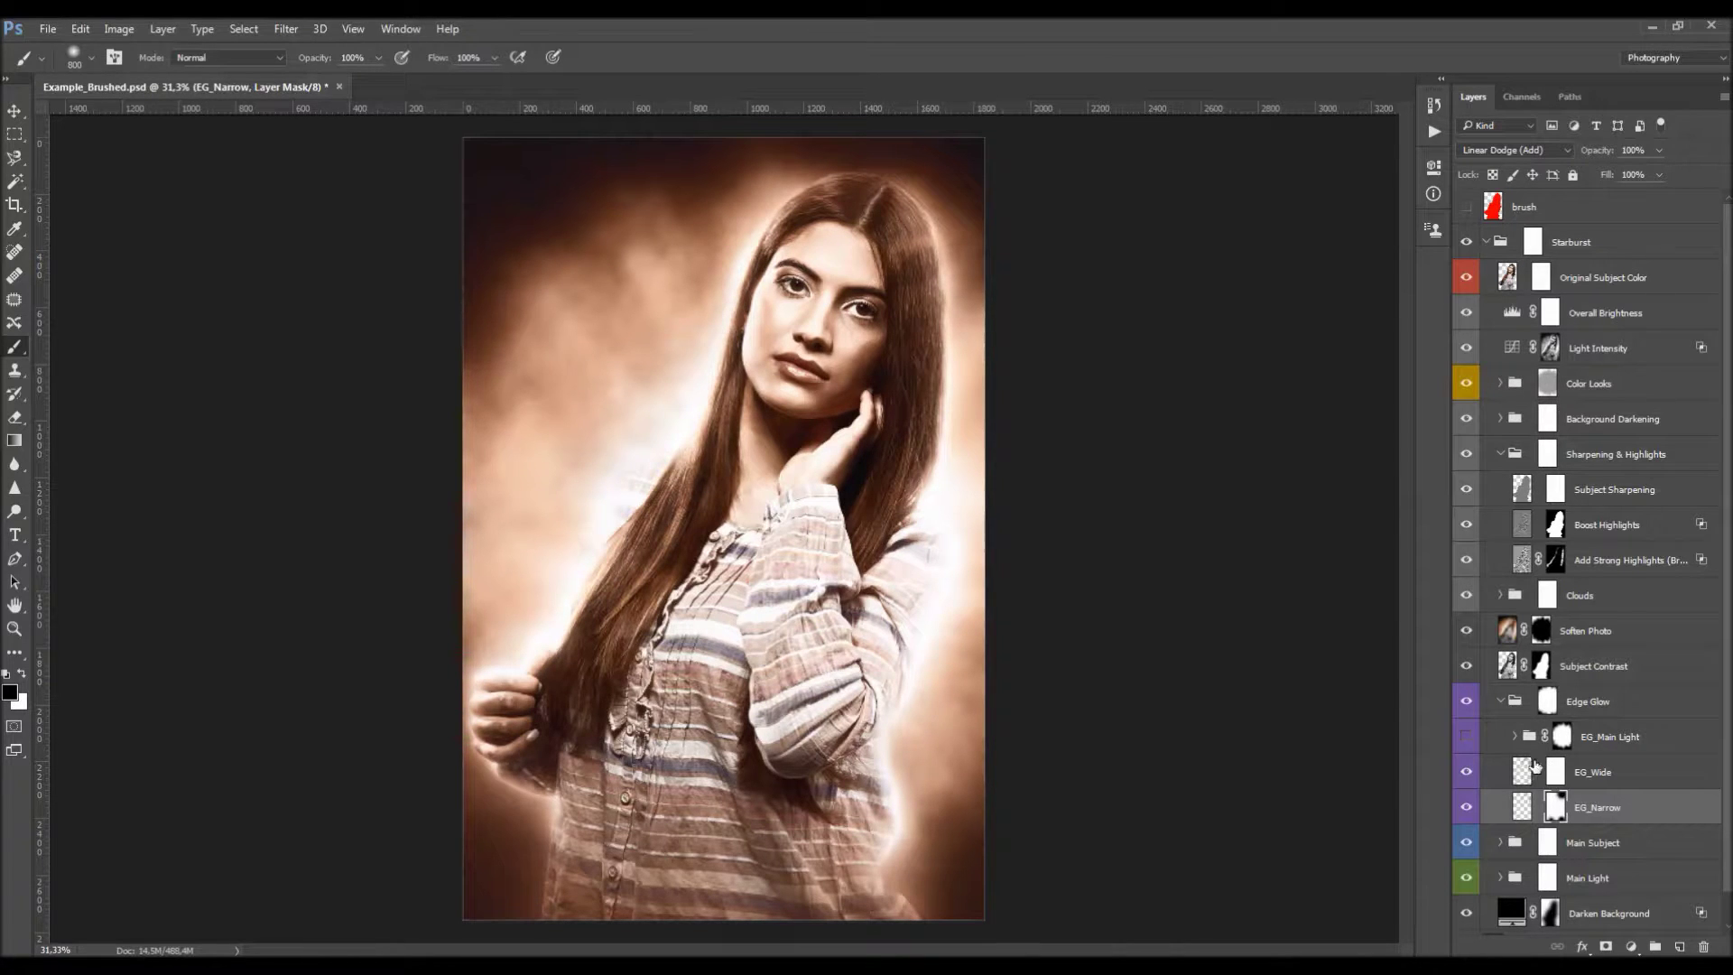
left_click(1467, 736)
left_click(1467, 736)
left_click(1466, 735)
Expand the EG_Main Light group and its nested "/" group, and select the nested group's layer mask
left_click(1518, 736)
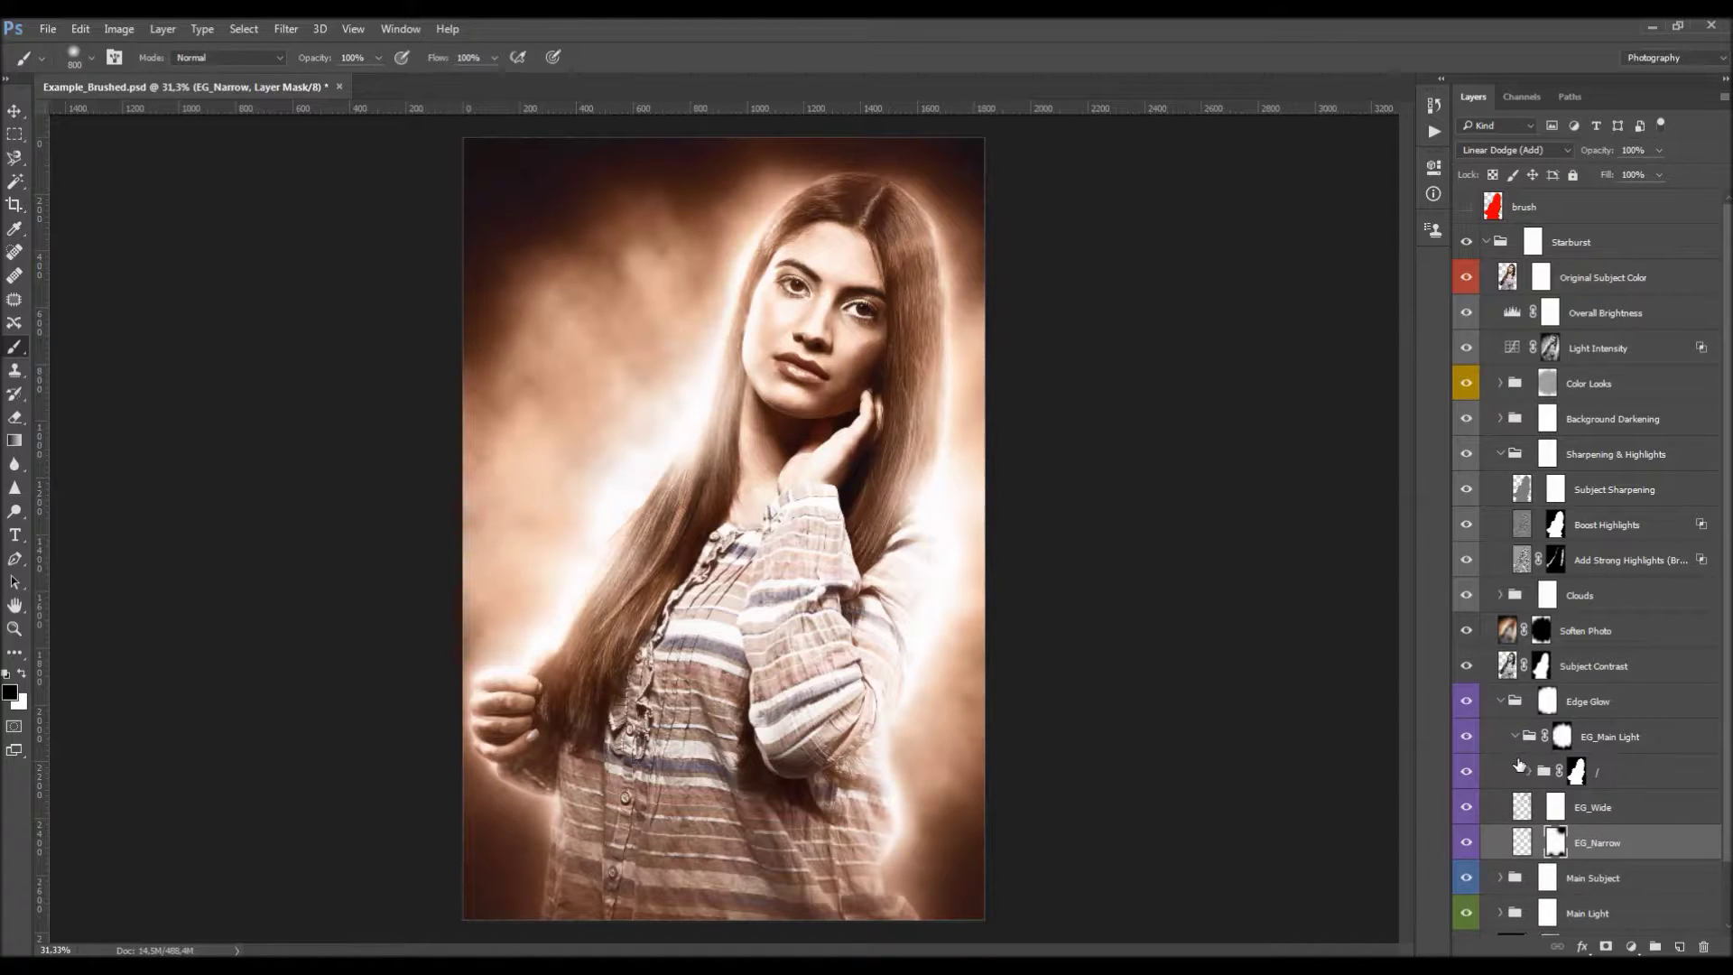
left_click(1534, 773)
left_click(1524, 775)
key("v")
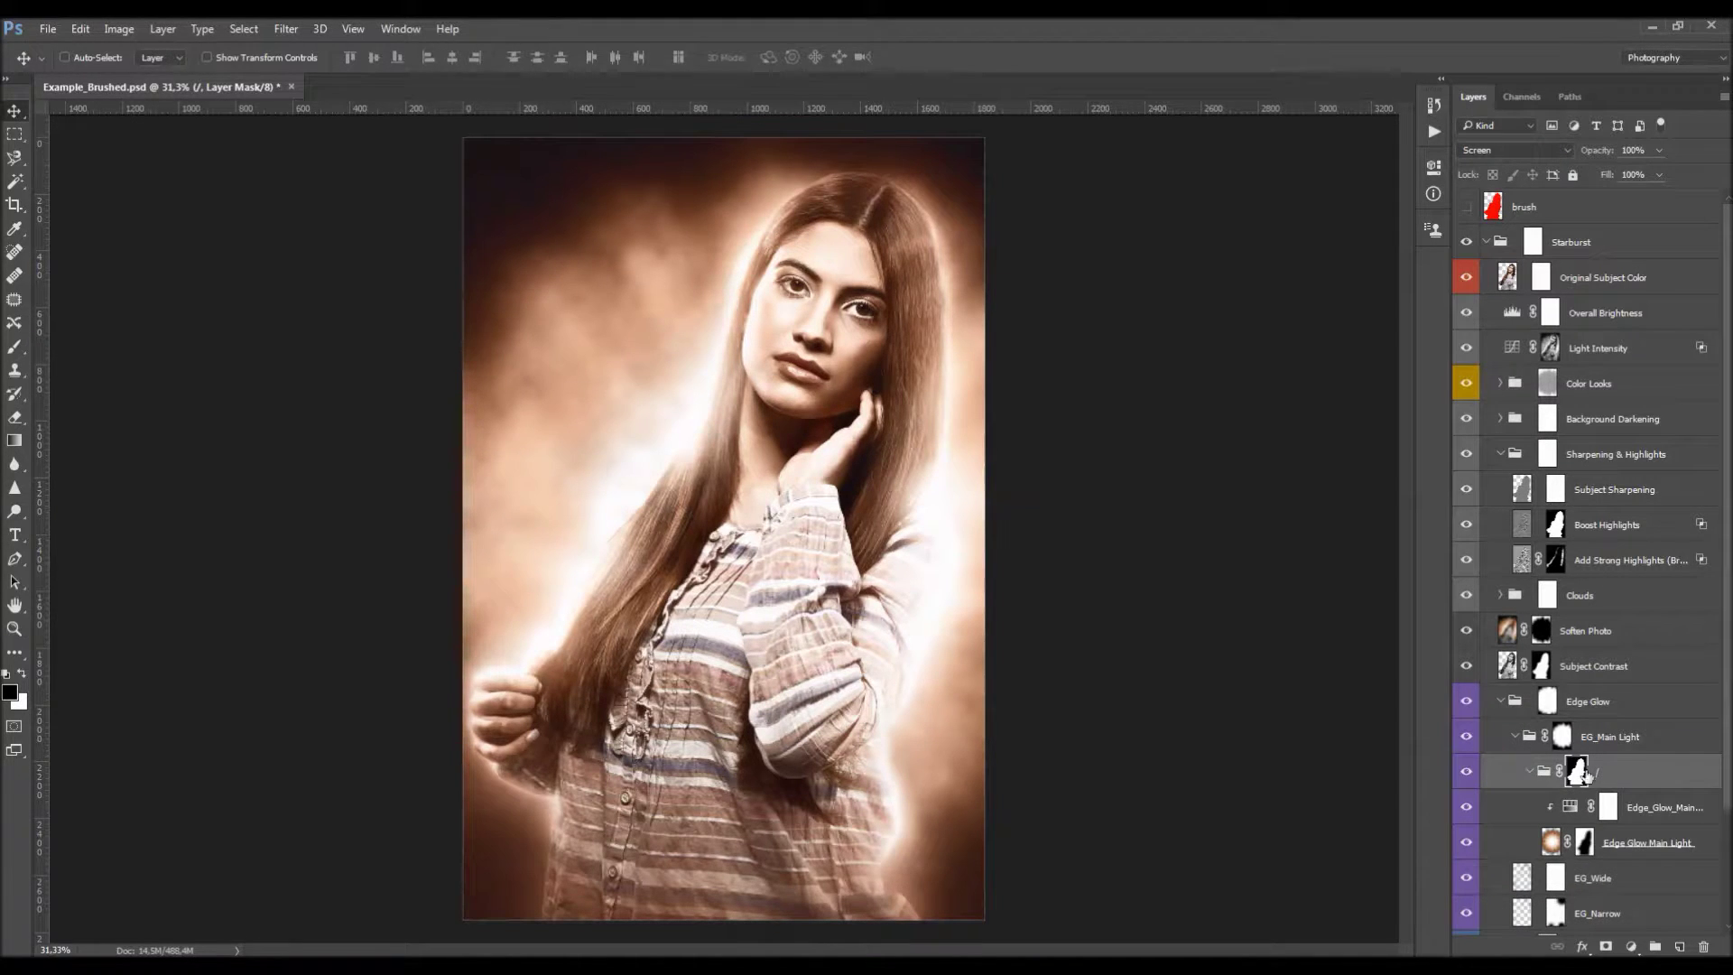
scroll(1728, 774, "down", 3)
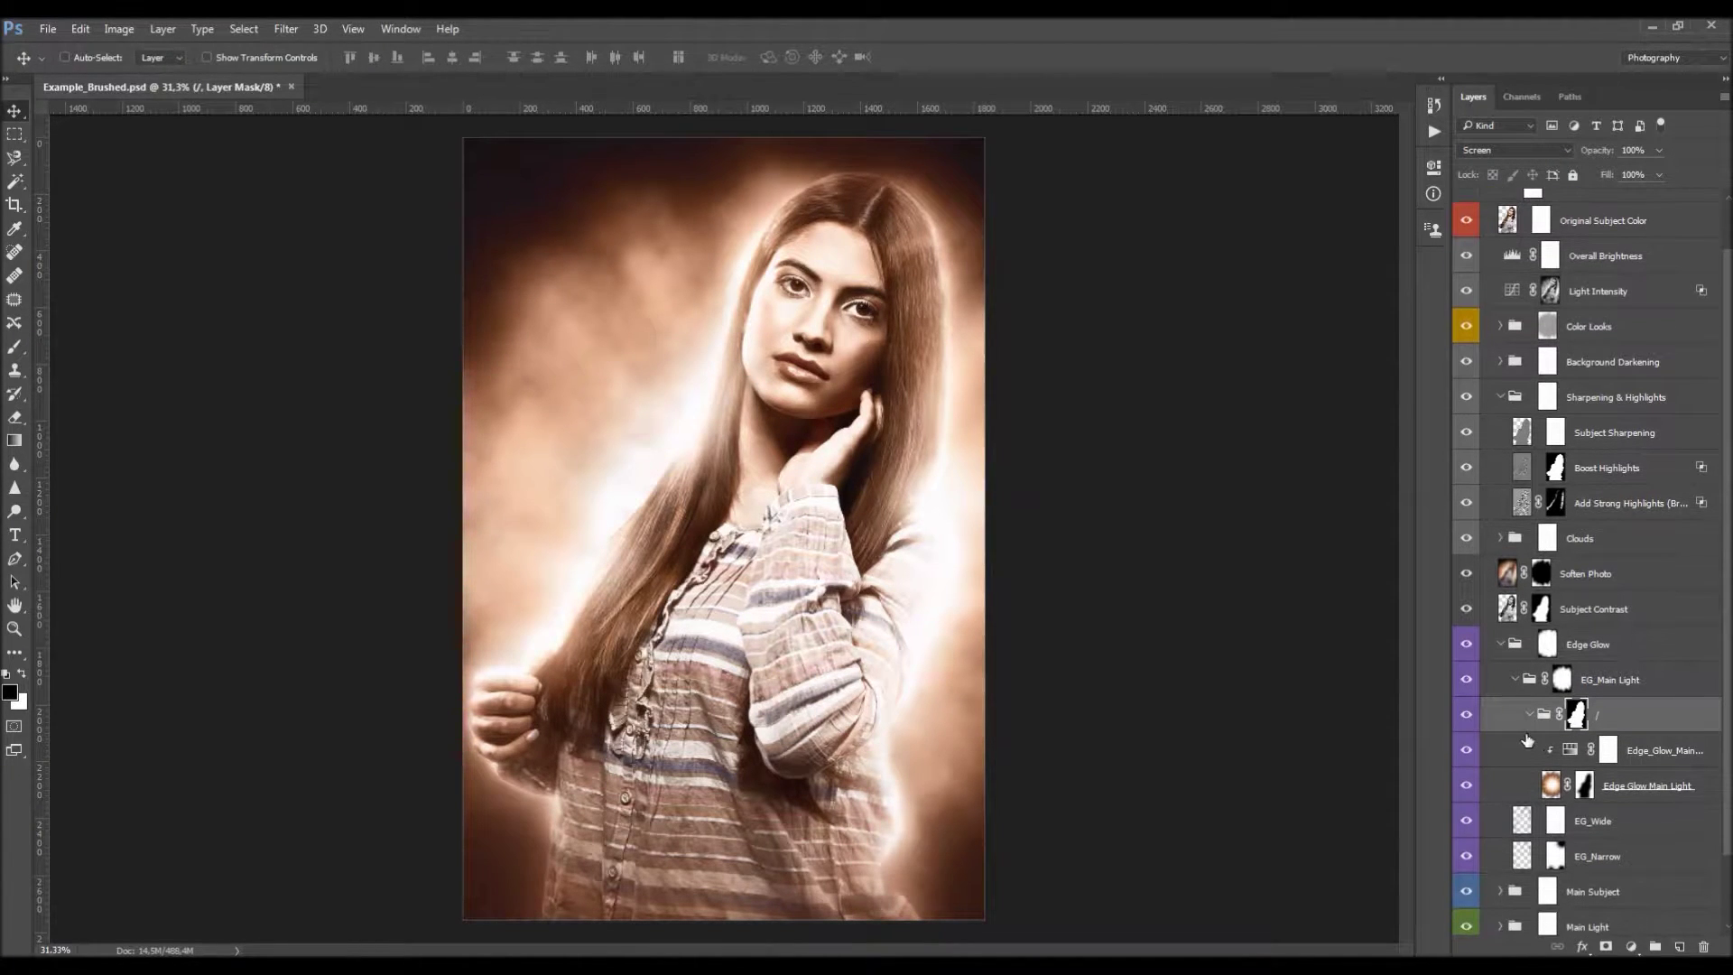
key("h")
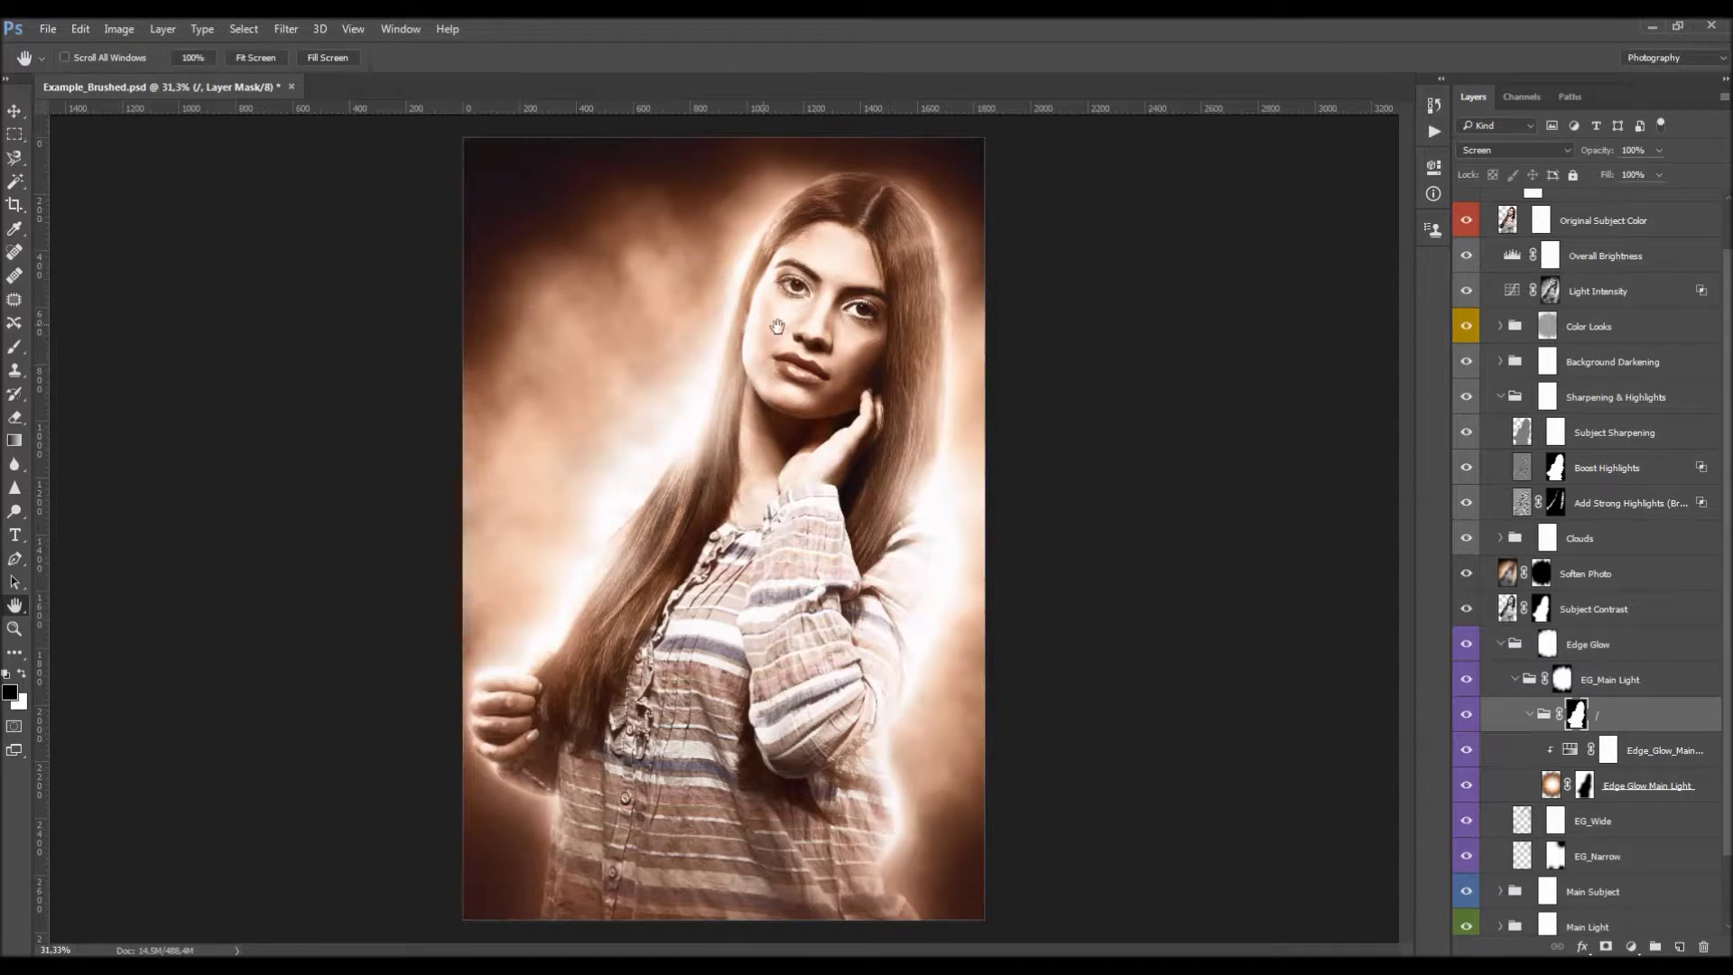
Compare the Edge Glow Main Light layer hidden and shown, and its layer mask disabled and enabled
left_click(1641, 786)
key("ctrl+comma")
key("ctrl+comma")
key("ctrl+comma")
key("ctrl+comma")
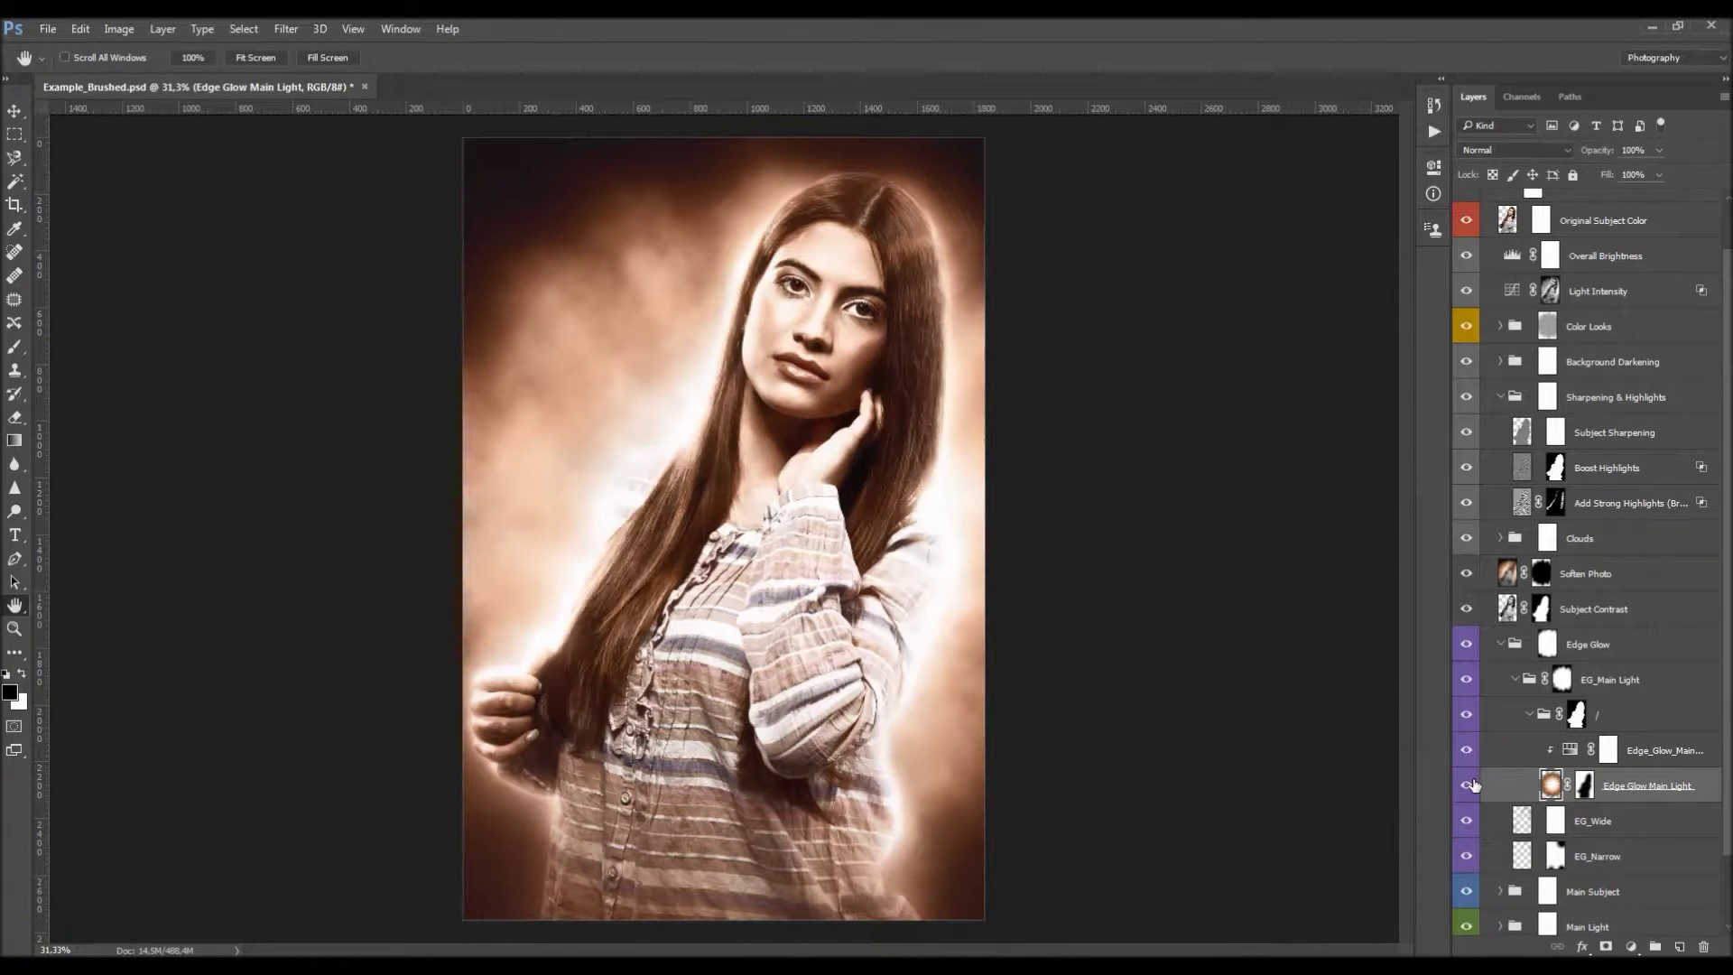
key("v")
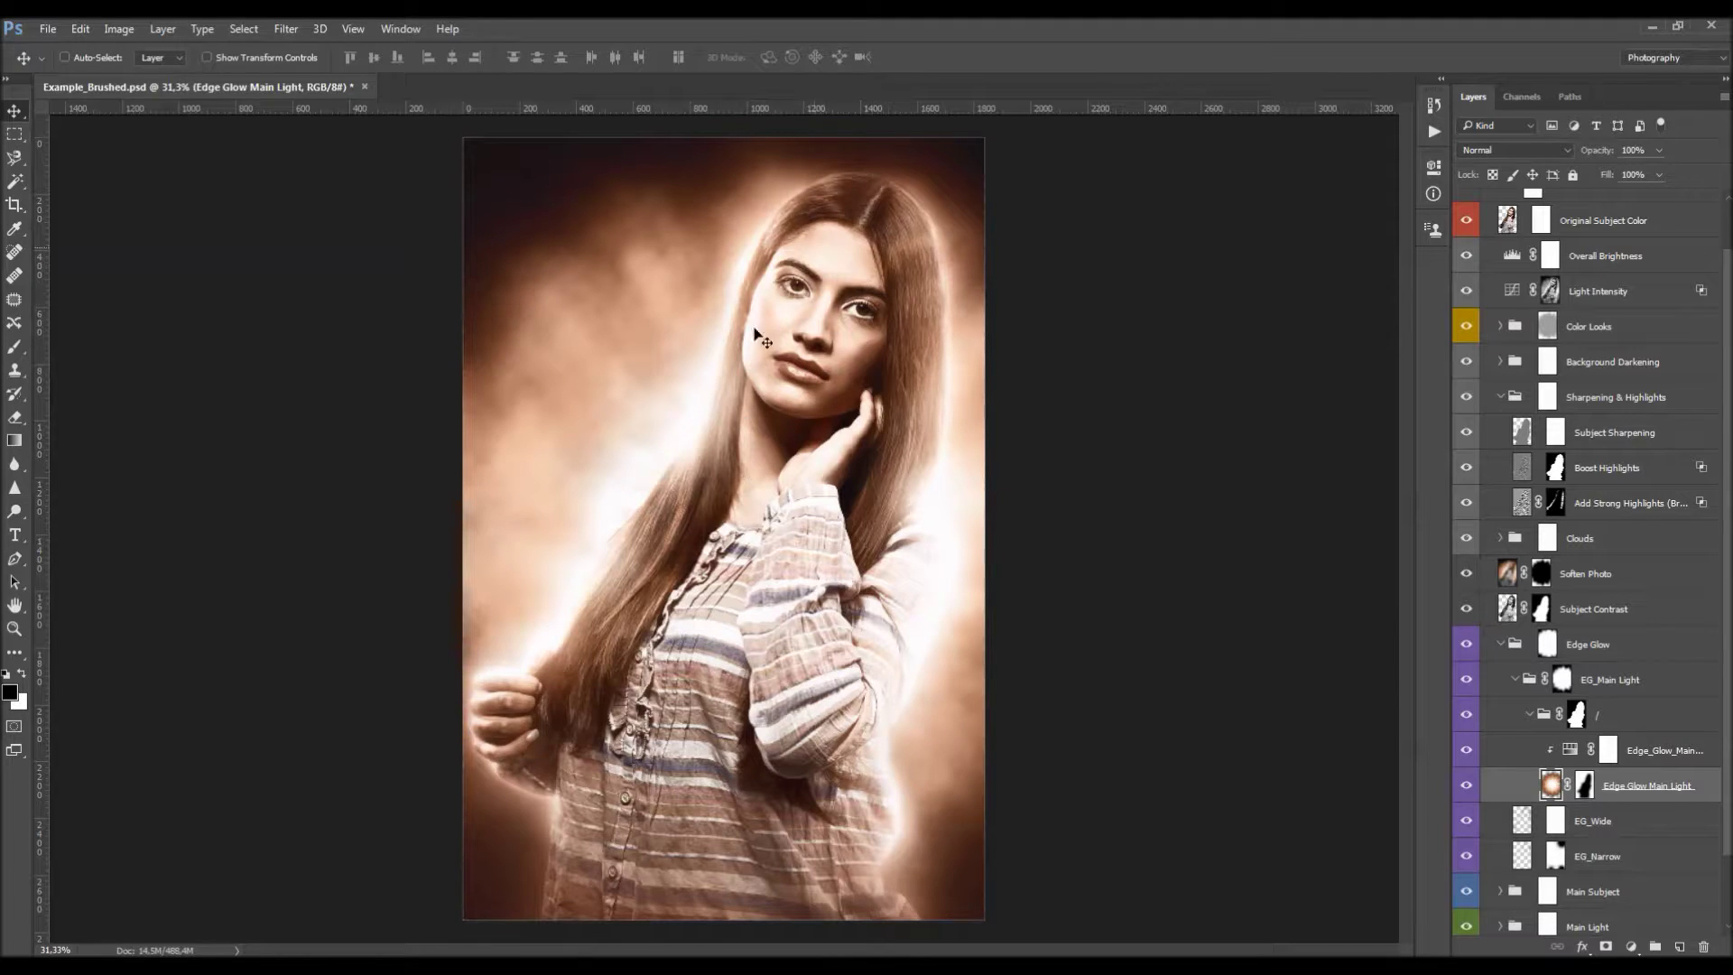
left_click(1587, 786, "shift")
left_click(1587, 785, "shift")
Refine the Edge Glow Main Light layer mask with Select and Mask, trying several Shift Edge values and applying -17%
left_click(1587, 787)
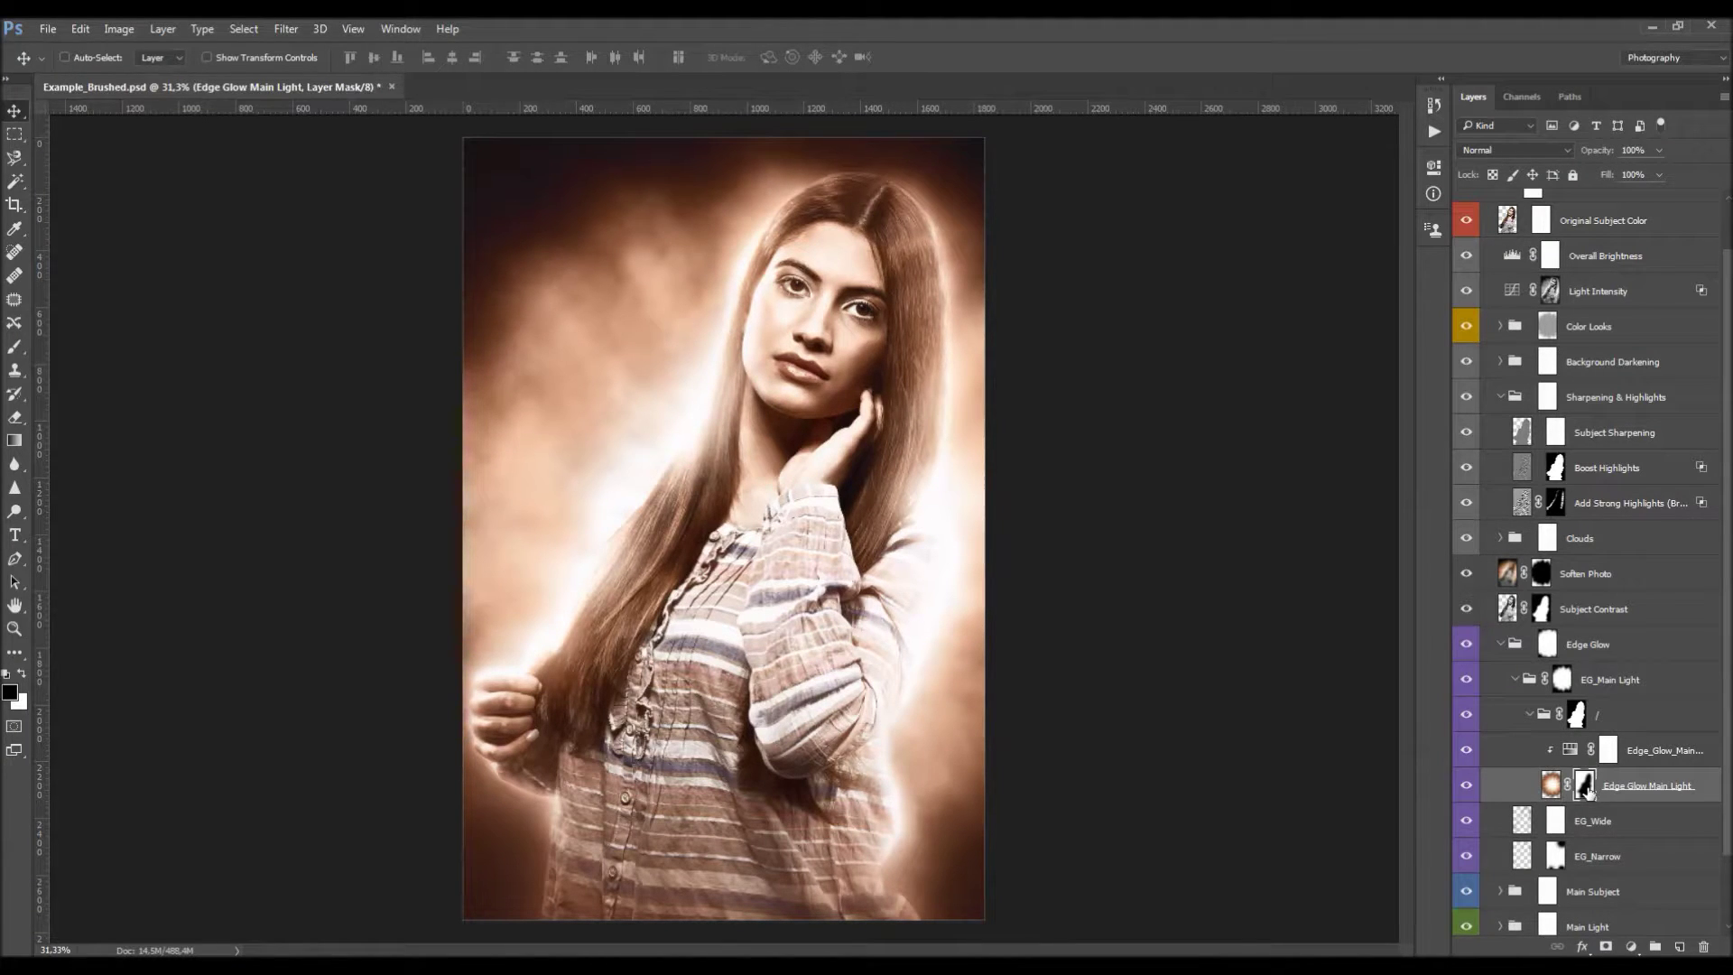
left_click(242, 30)
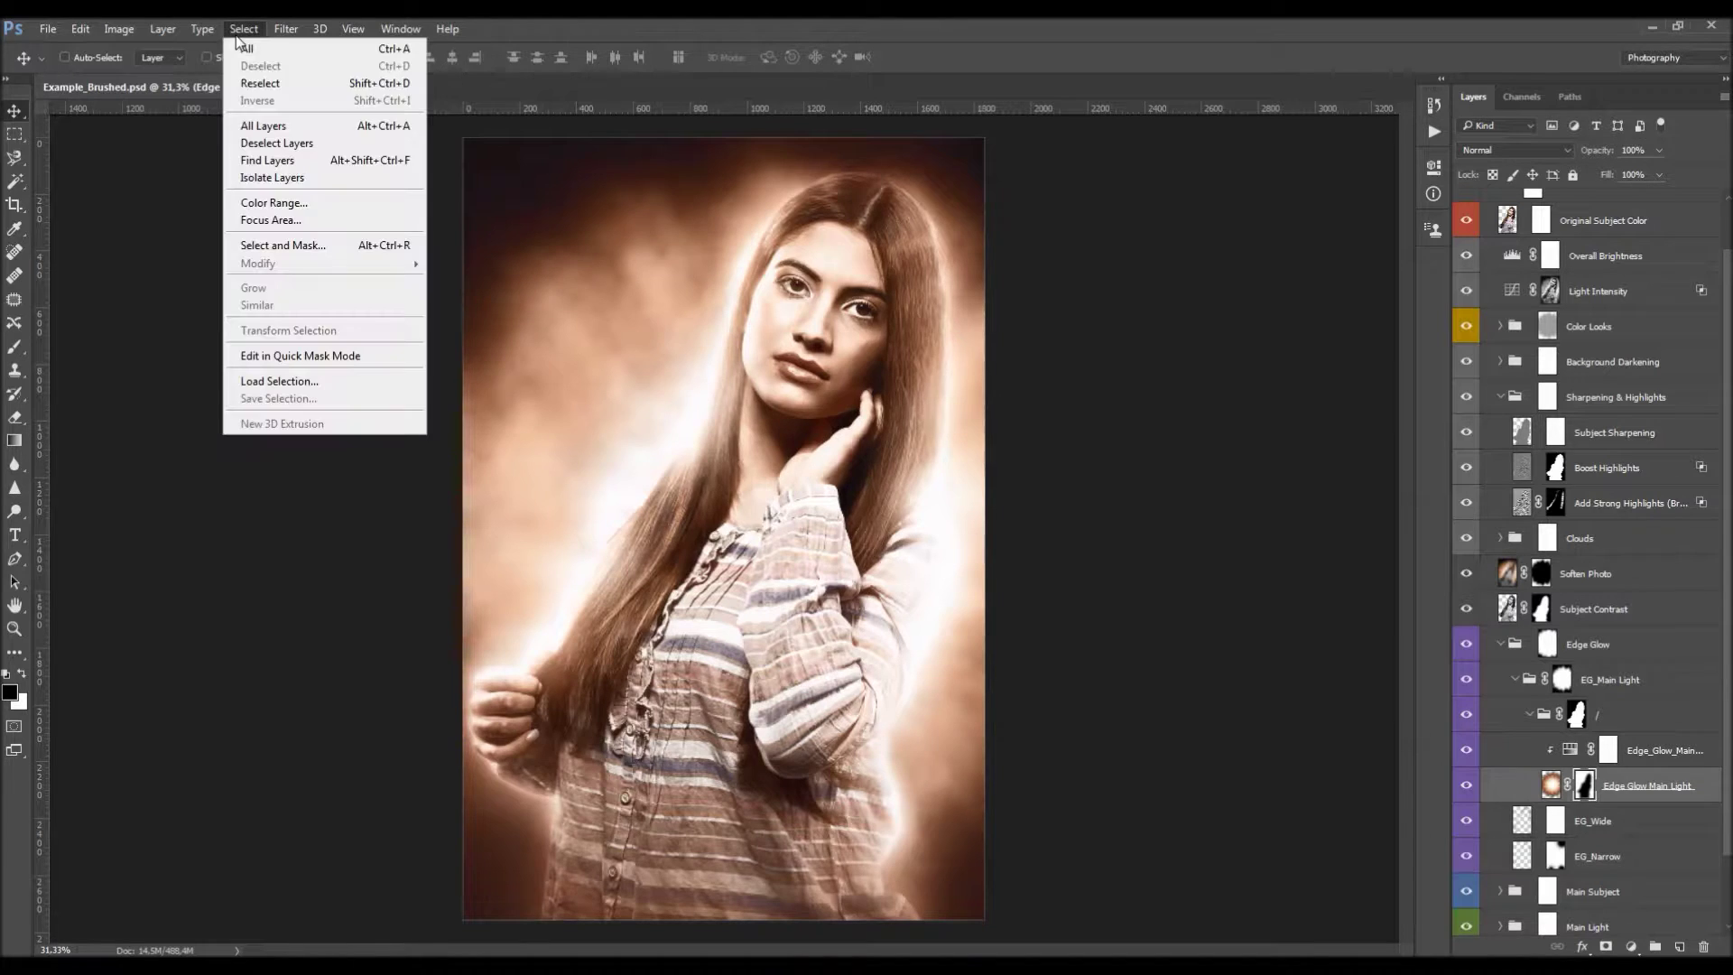
left_click(283, 245)
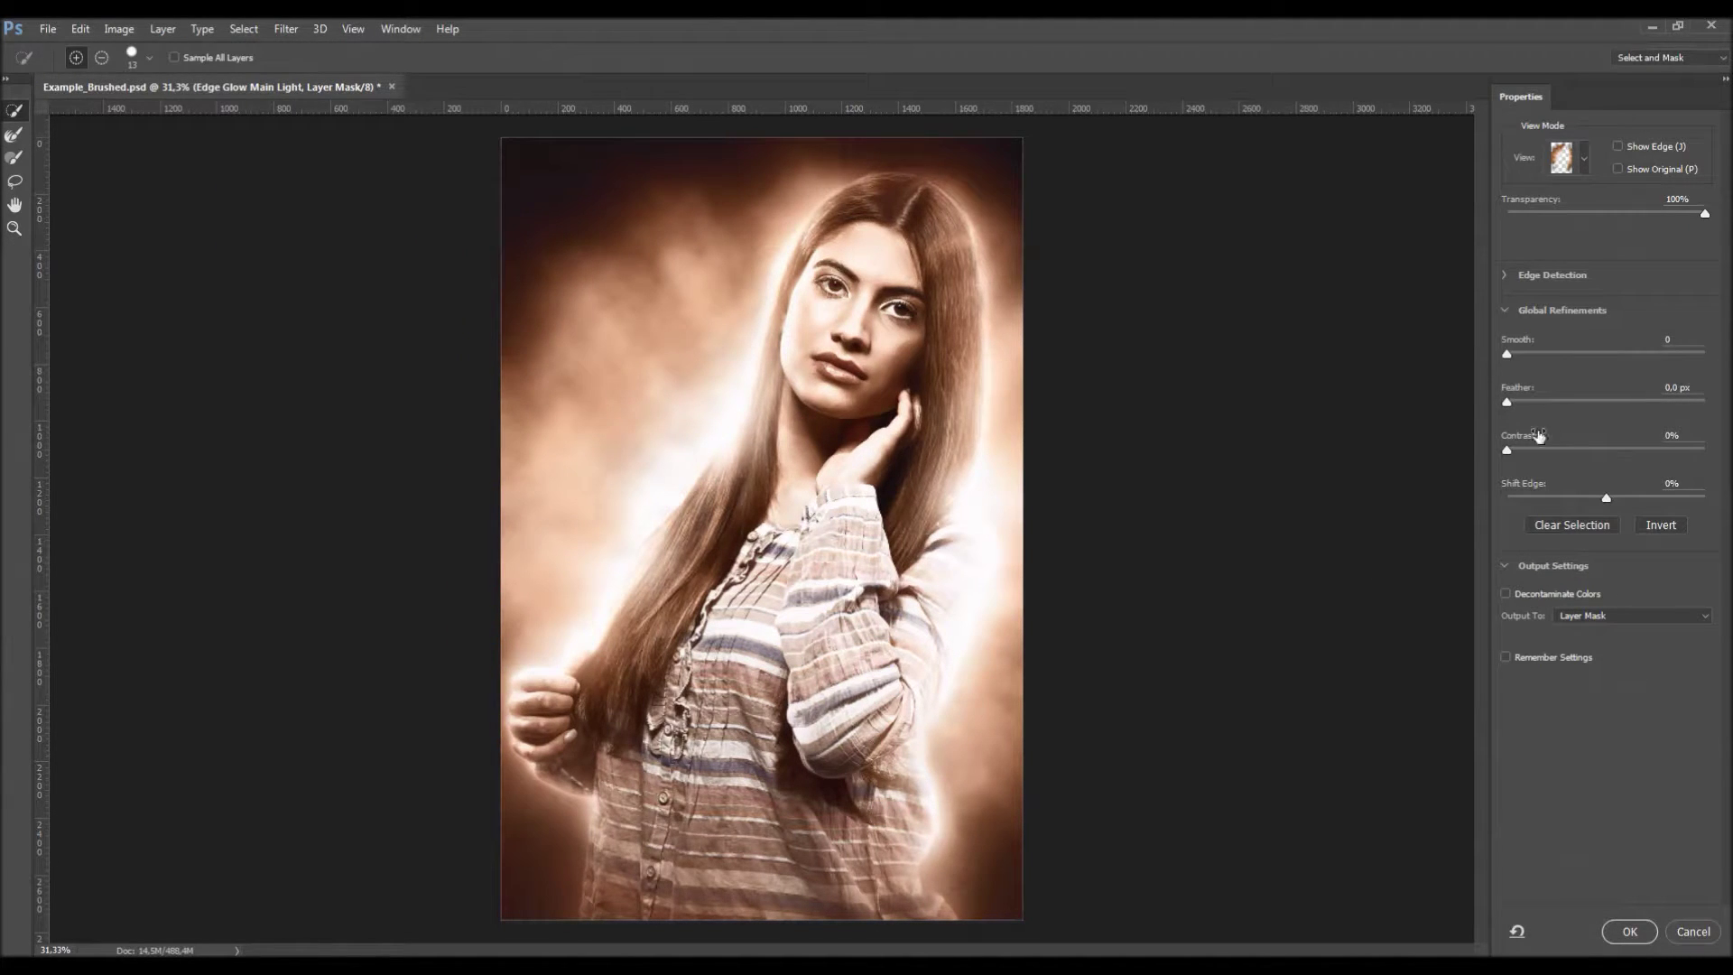
mouse_move(1605, 496)
left_mouse_down()
mouse_move(1506, 498)
mouse_move(1582, 502)
left_mouse_up()
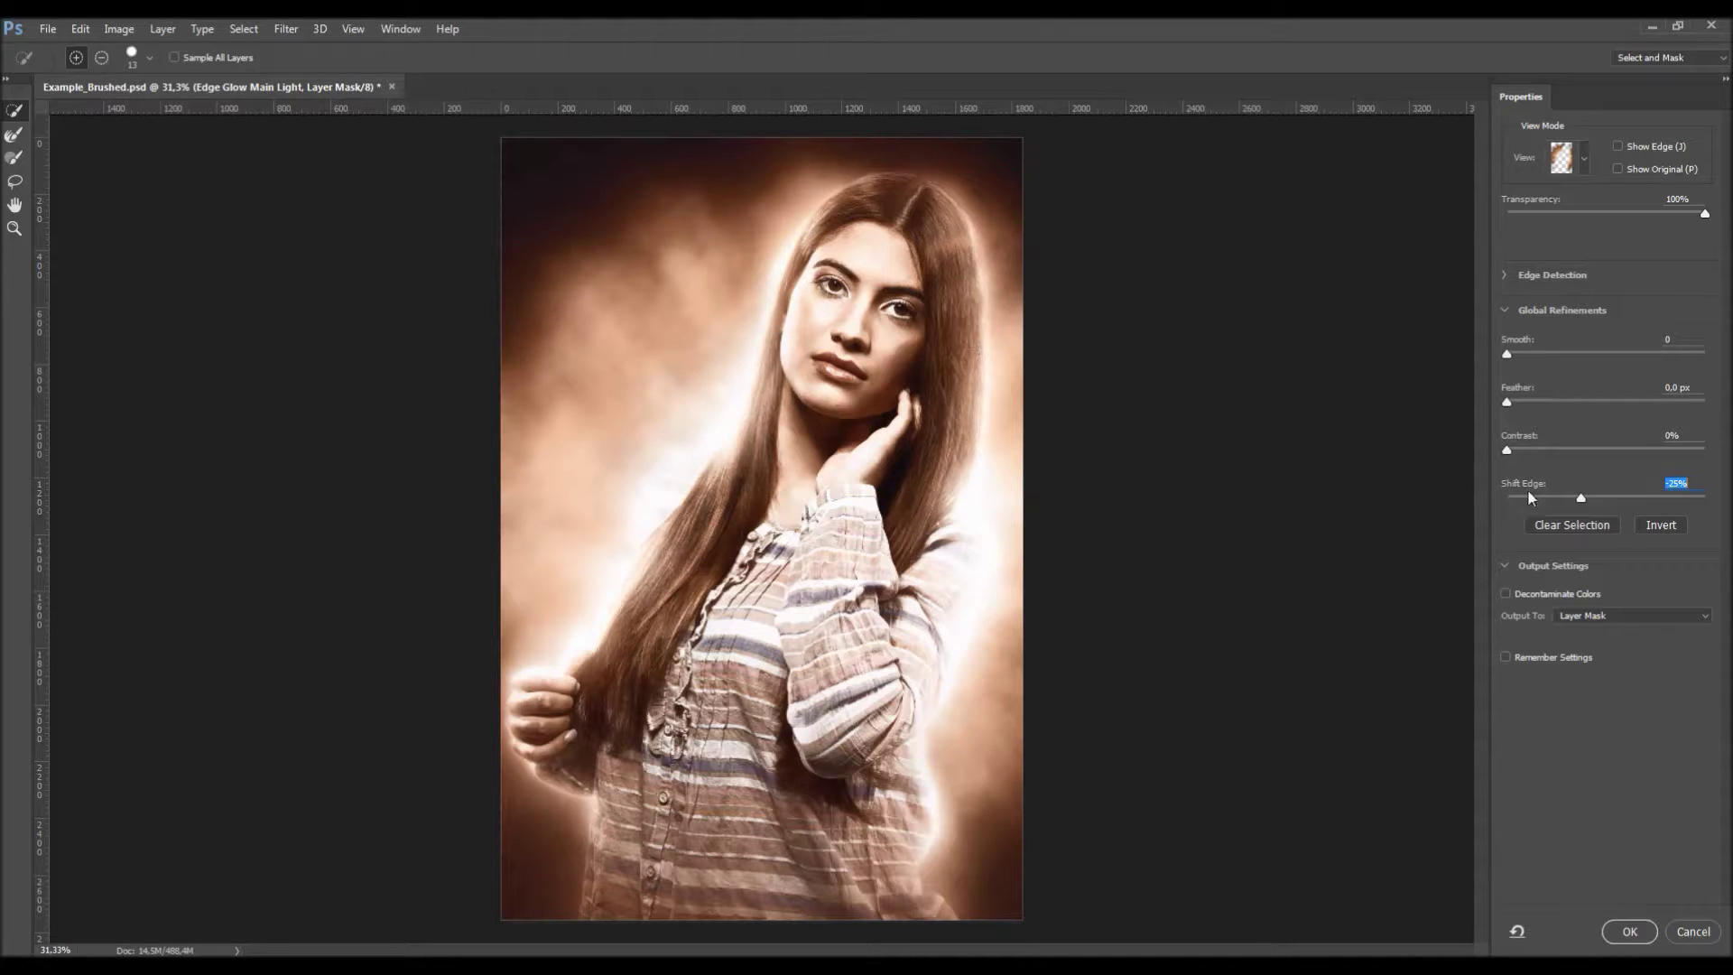
left_click_drag(1582, 502, 1694, 490)
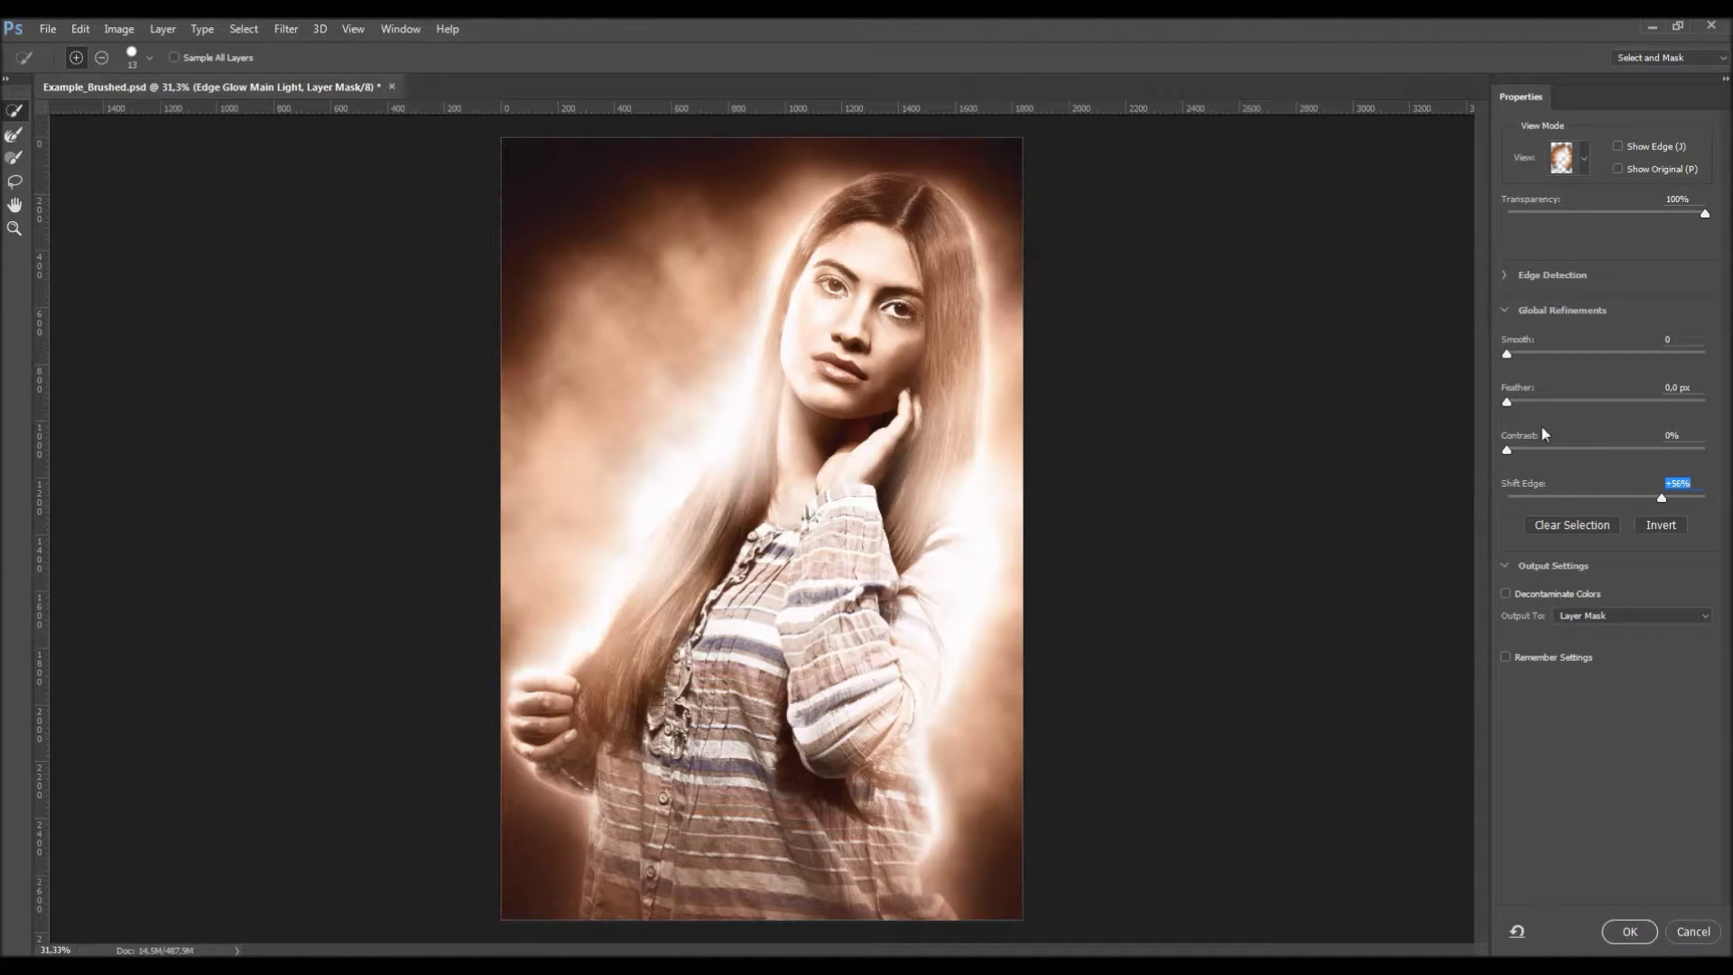
left_click_drag(1650, 499, 1510, 502)
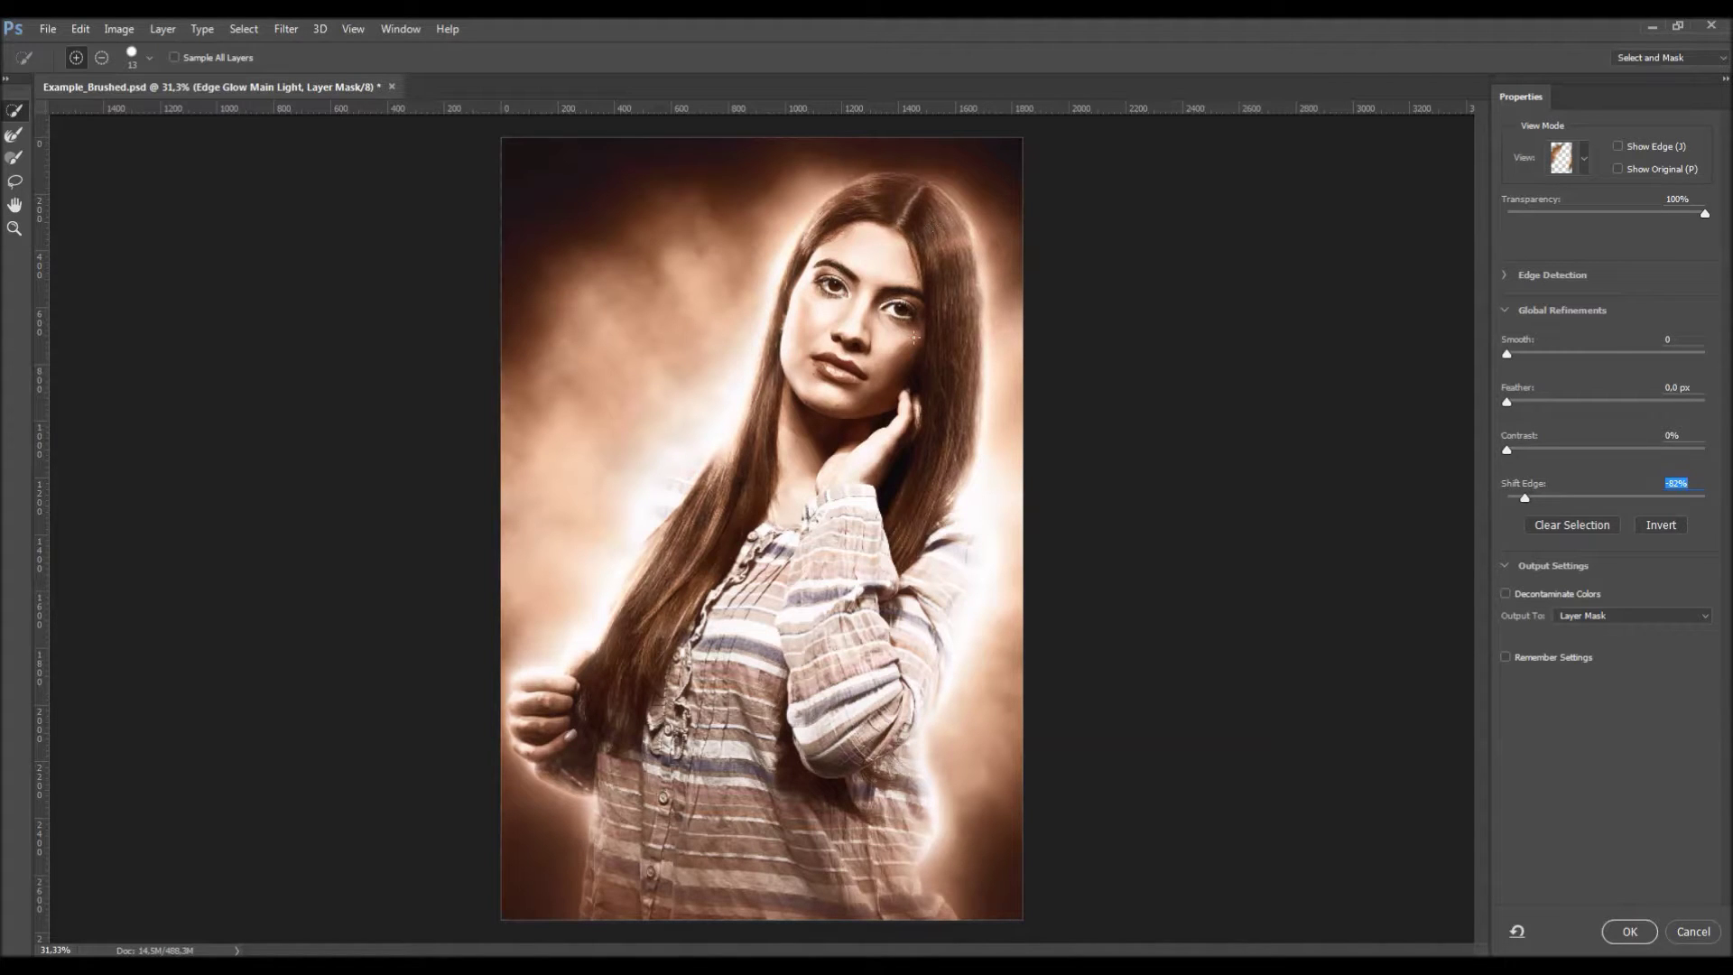
mouse_move(1564, 498)
left_mouse_down()
mouse_move(1606, 499)
mouse_move(1590, 498)
left_mouse_up()
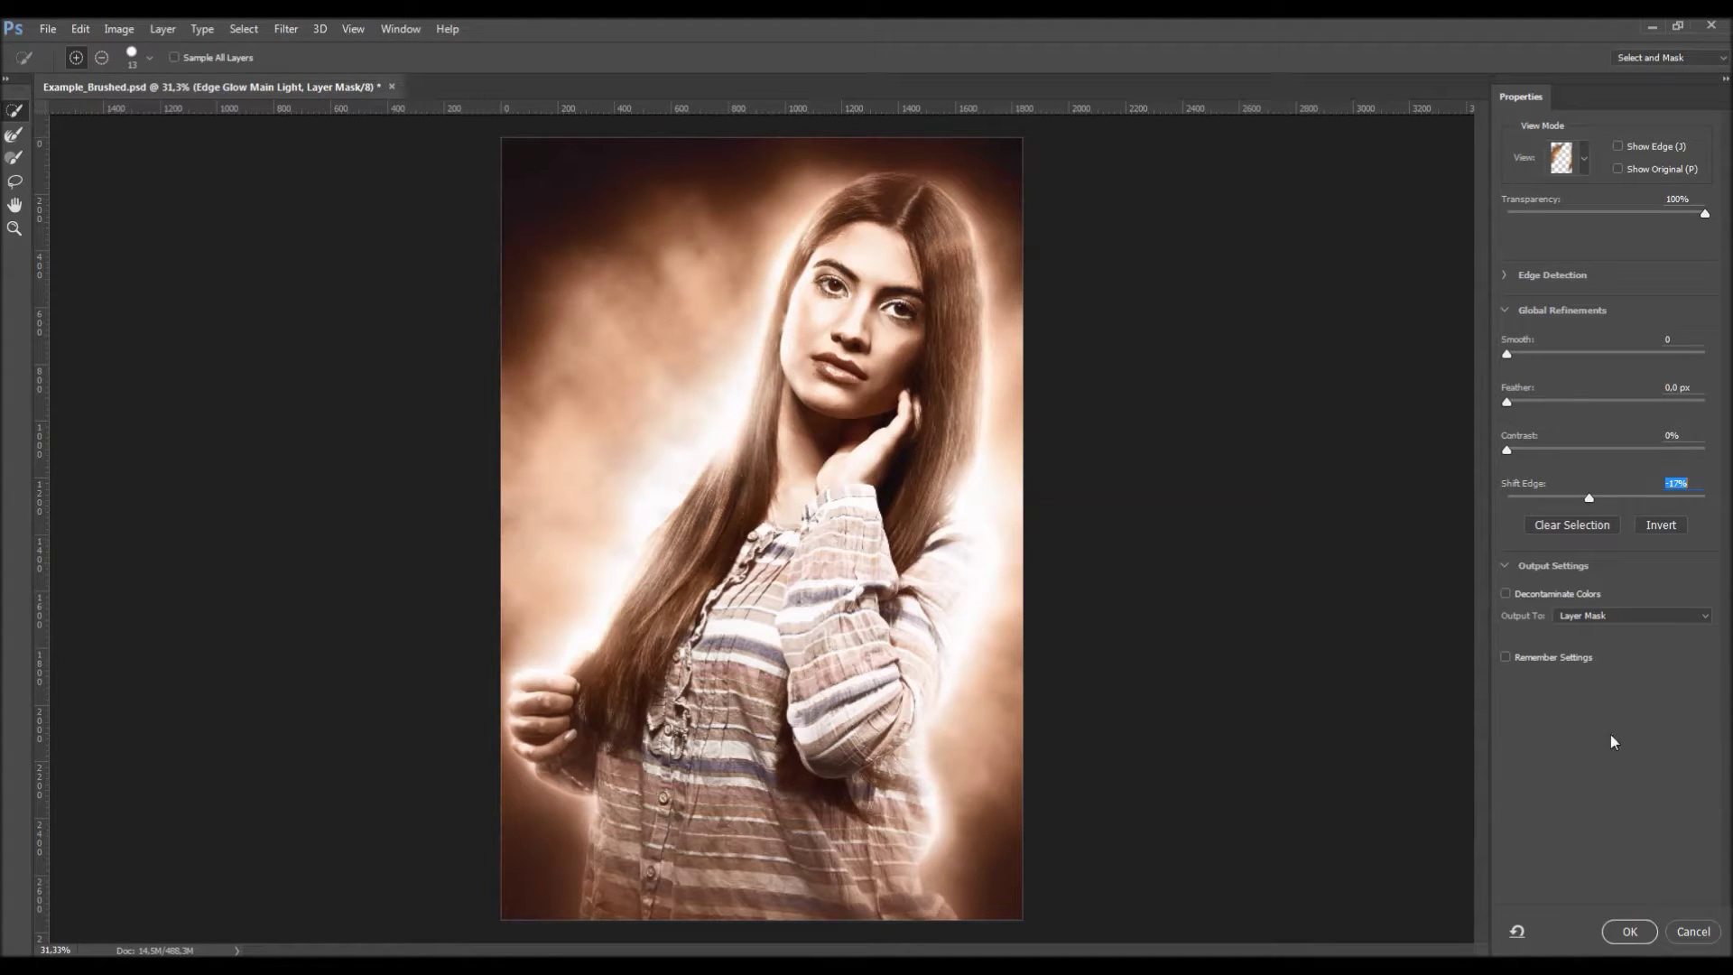
left_click(1629, 930)
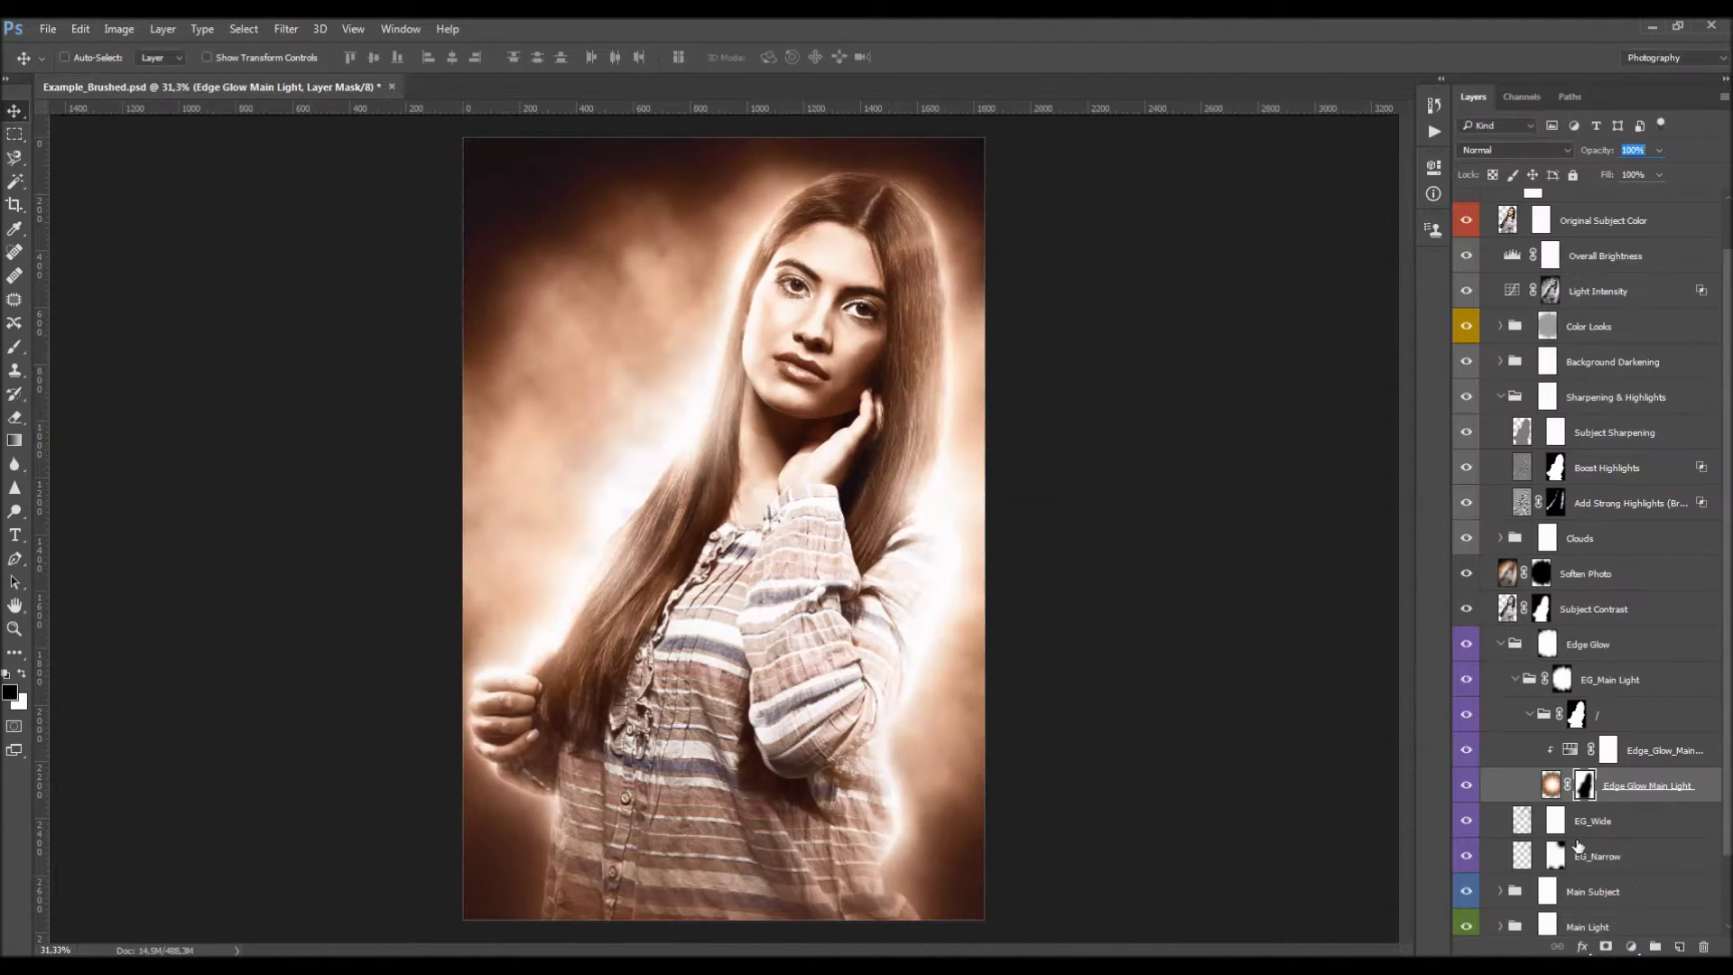
Compare the Edge Glow Main Light layer hidden and shown with its refined mask
left_click(1465, 780)
left_click(1465, 780)
key("alt+v")
key("Escape")
Try a different hue in the Edge_Glow_Main_Light_Color adjustment, set it back to 27 and close its settings
left_click(1572, 750)
double_click(1634, 751)
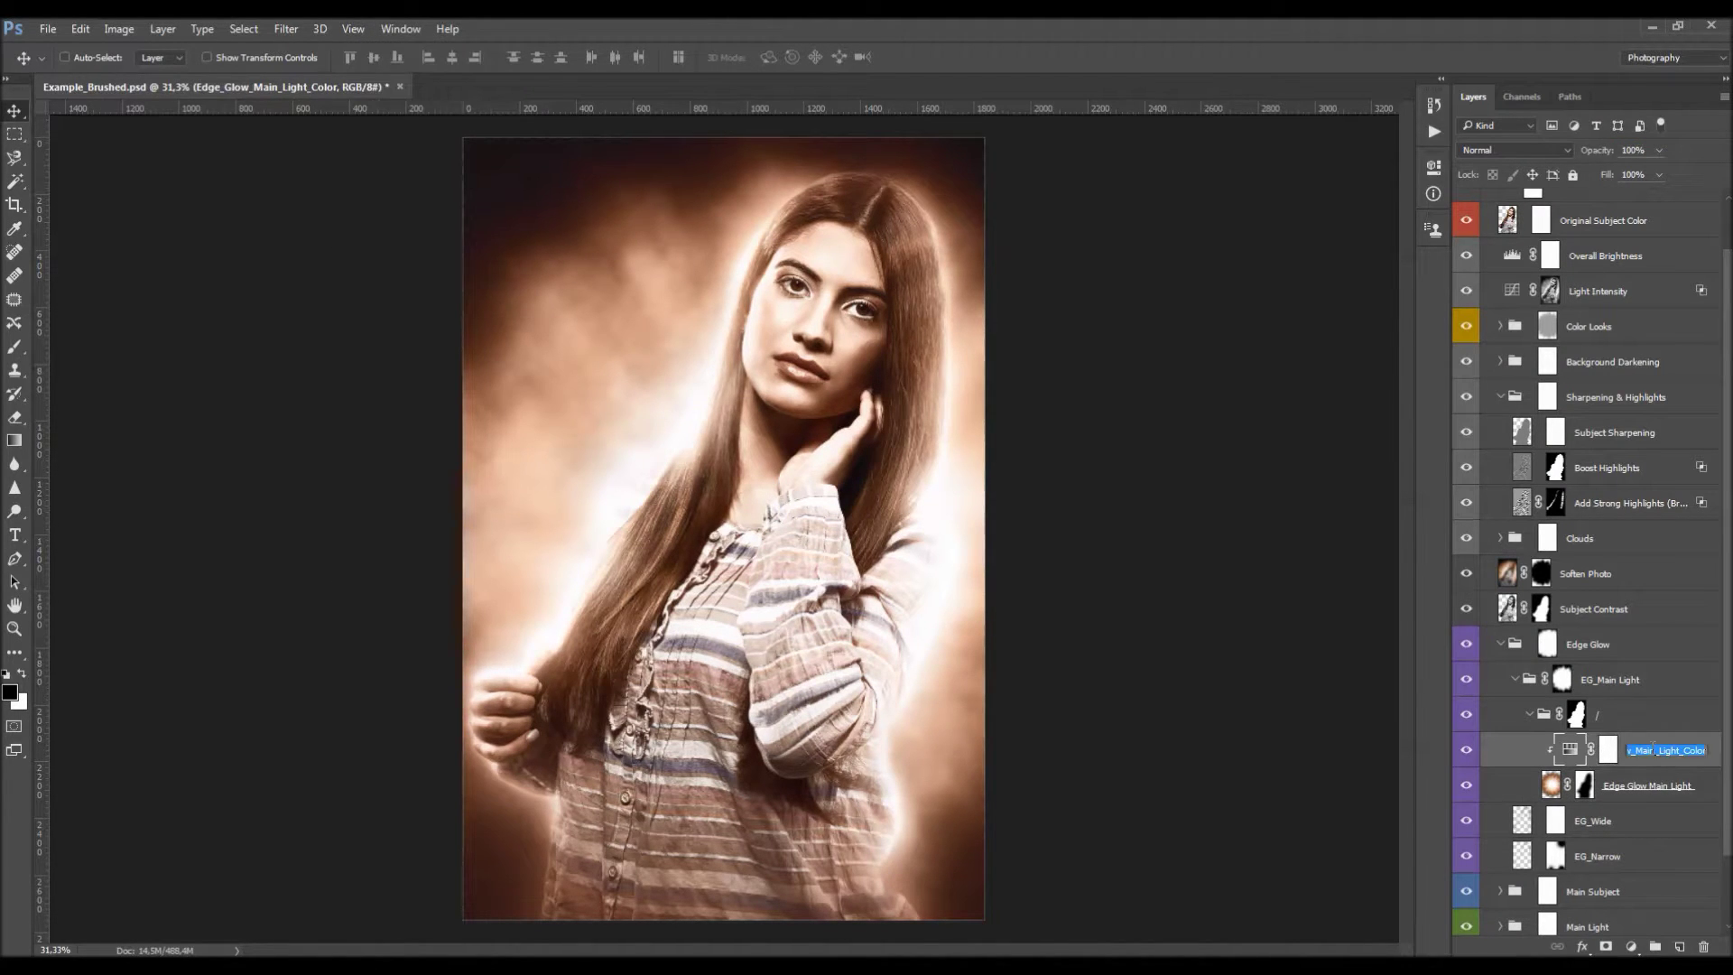
key("Return")
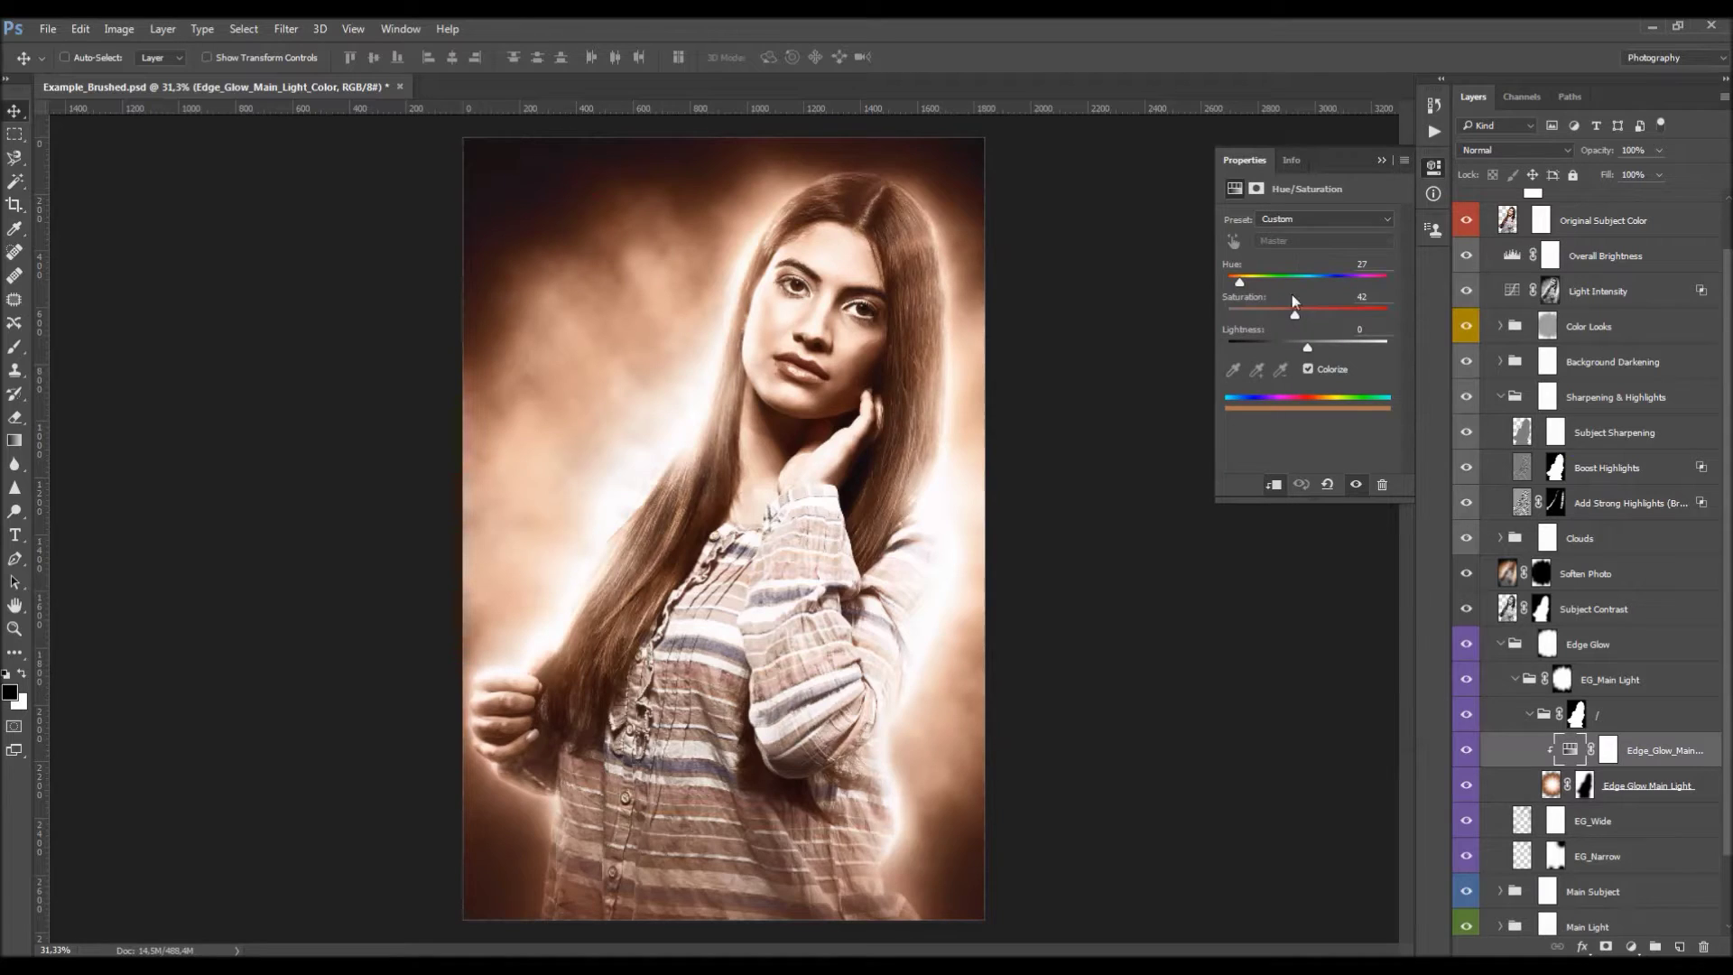
left_click_drag(1304, 282, 1341, 282)
type("27")
left_click(1379, 161)
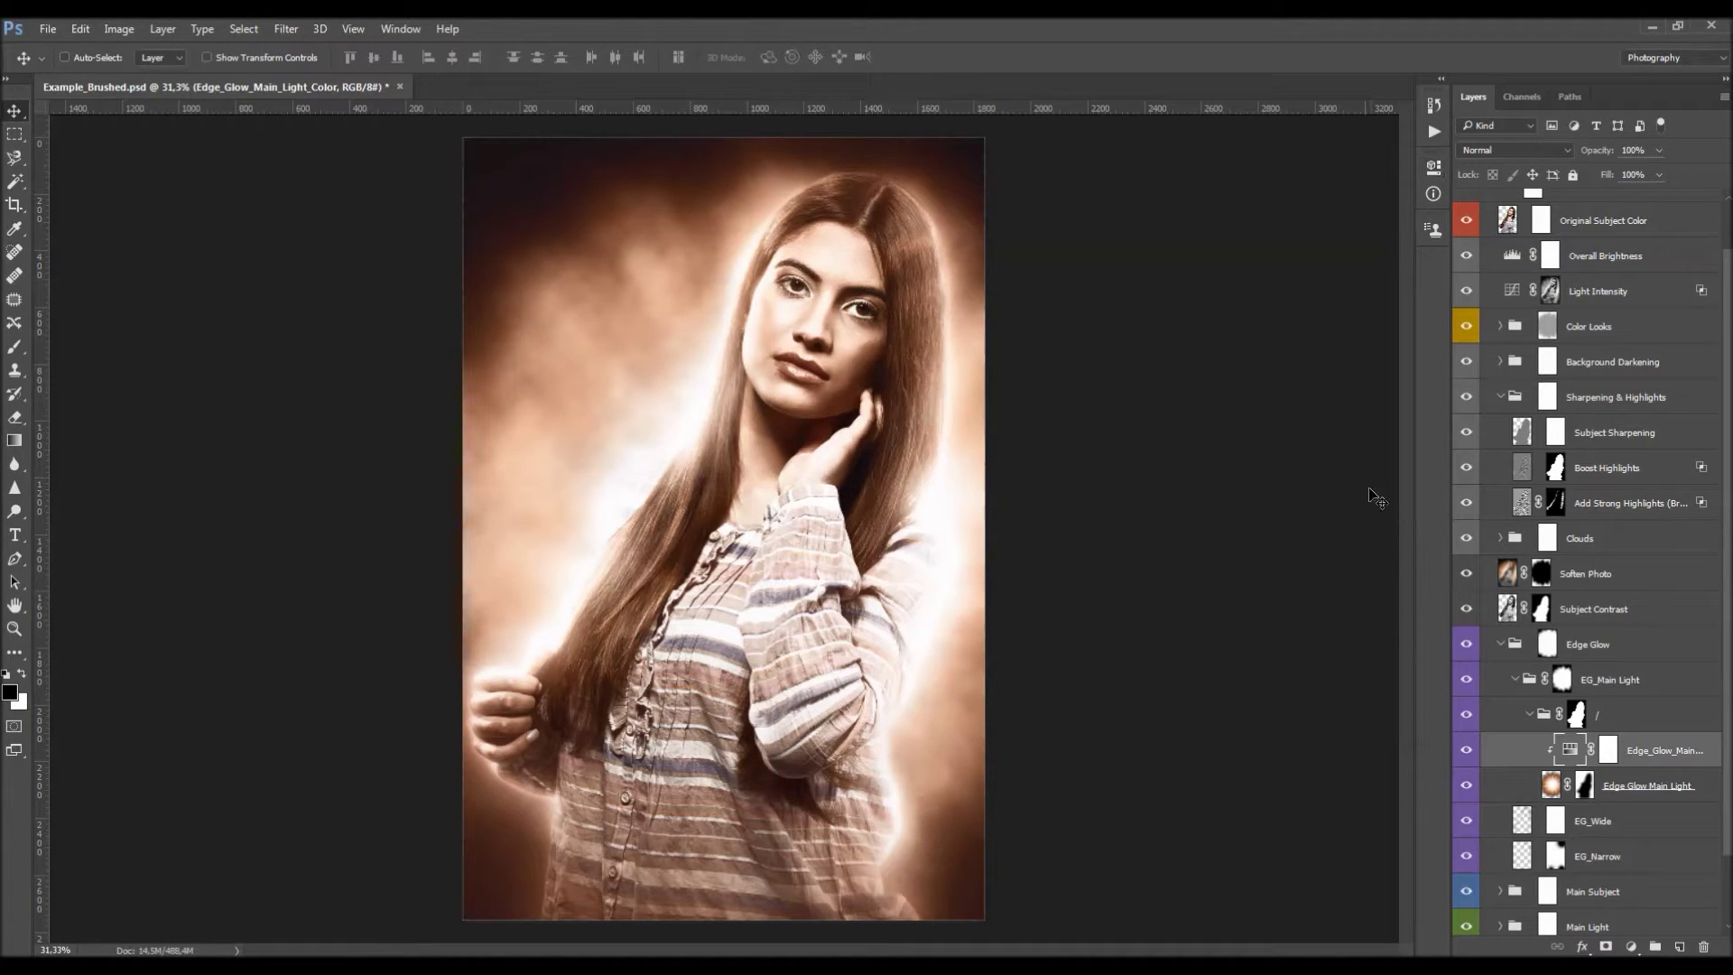
Collapse the Edge Glow group, expand the Main Subject group and compare its Brightness_Adjustment layer hidden and shown
left_click(1503, 646)
left_click(1502, 737)
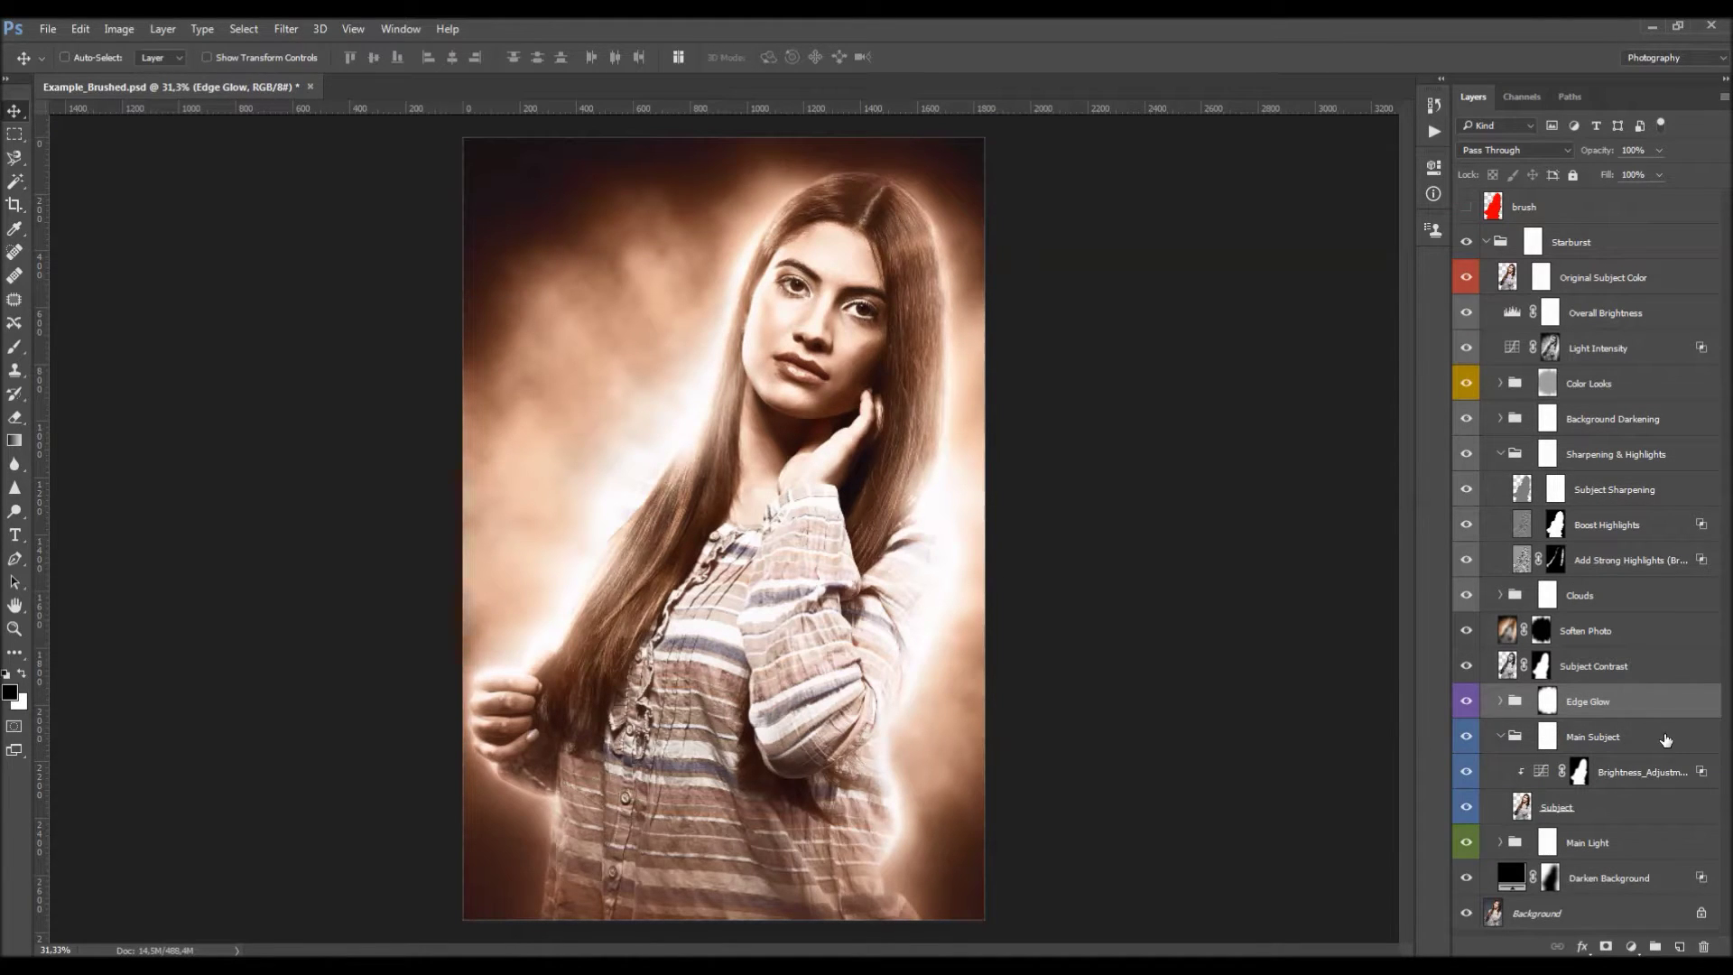
left_click(1629, 775)
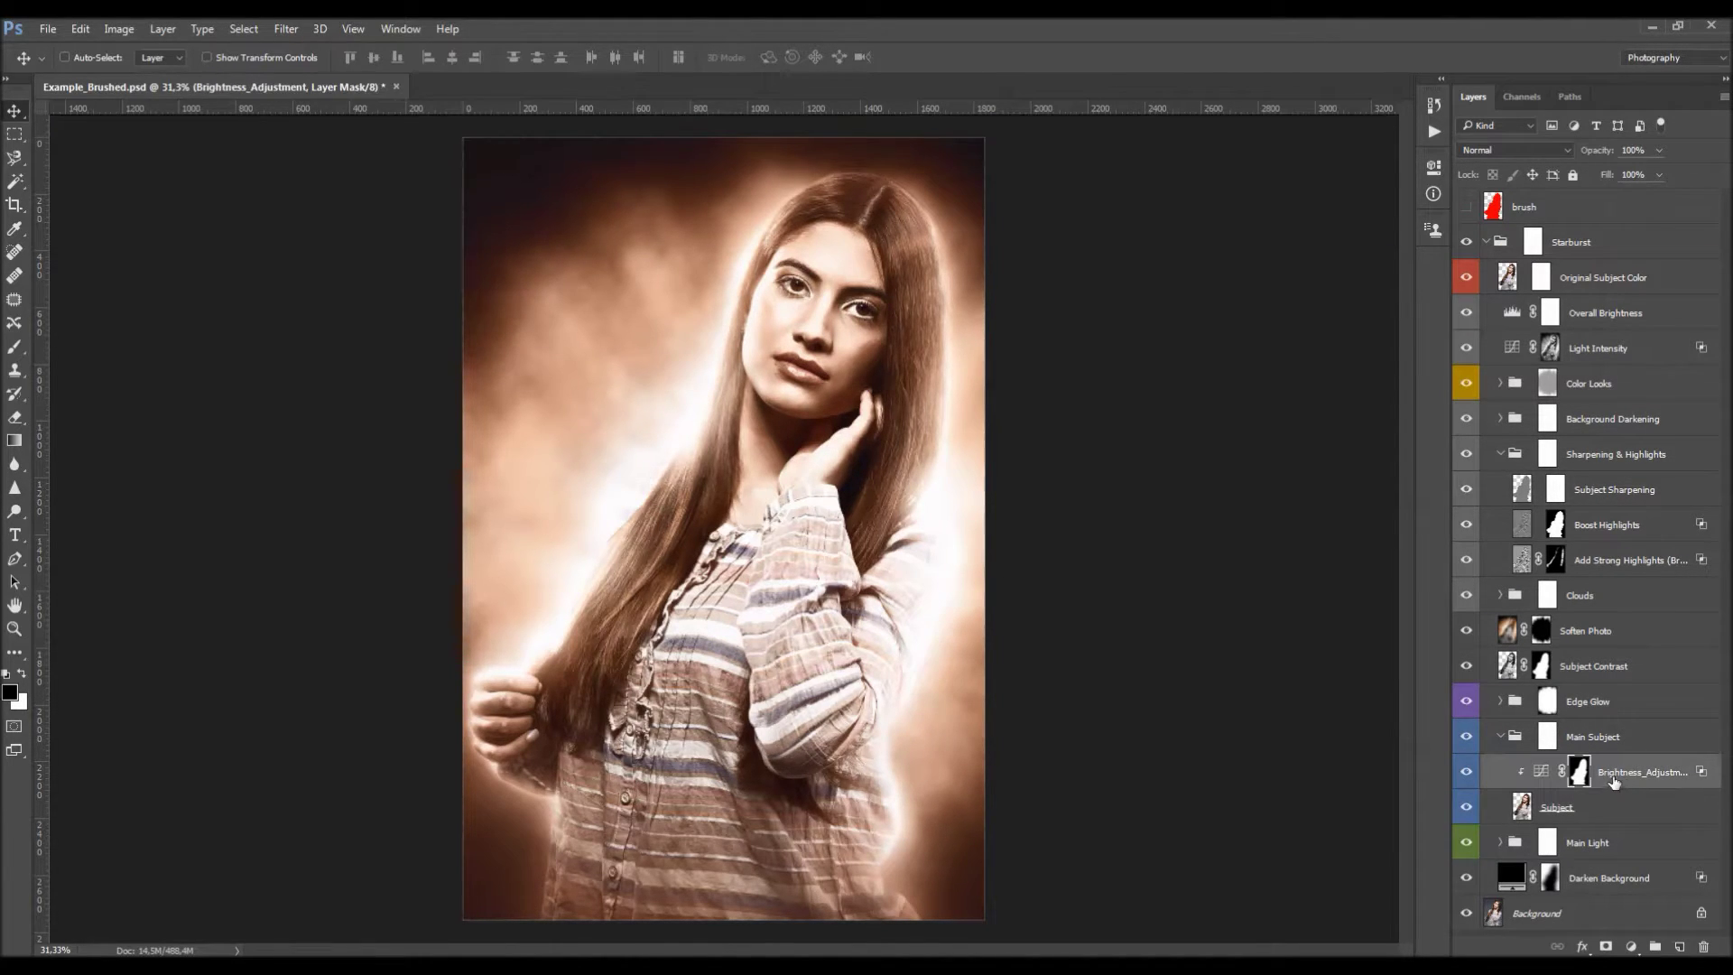
left_click(1467, 772)
left_click(1467, 772)
left_click(1467, 772)
left_click(1468, 773)
left_click(1469, 772)
left_click(1469, 772)
Select the Subject layer and compare the portrait with it hidden and shown
left_click(1569, 817)
left_click(1466, 807)
left_click(1466, 807)
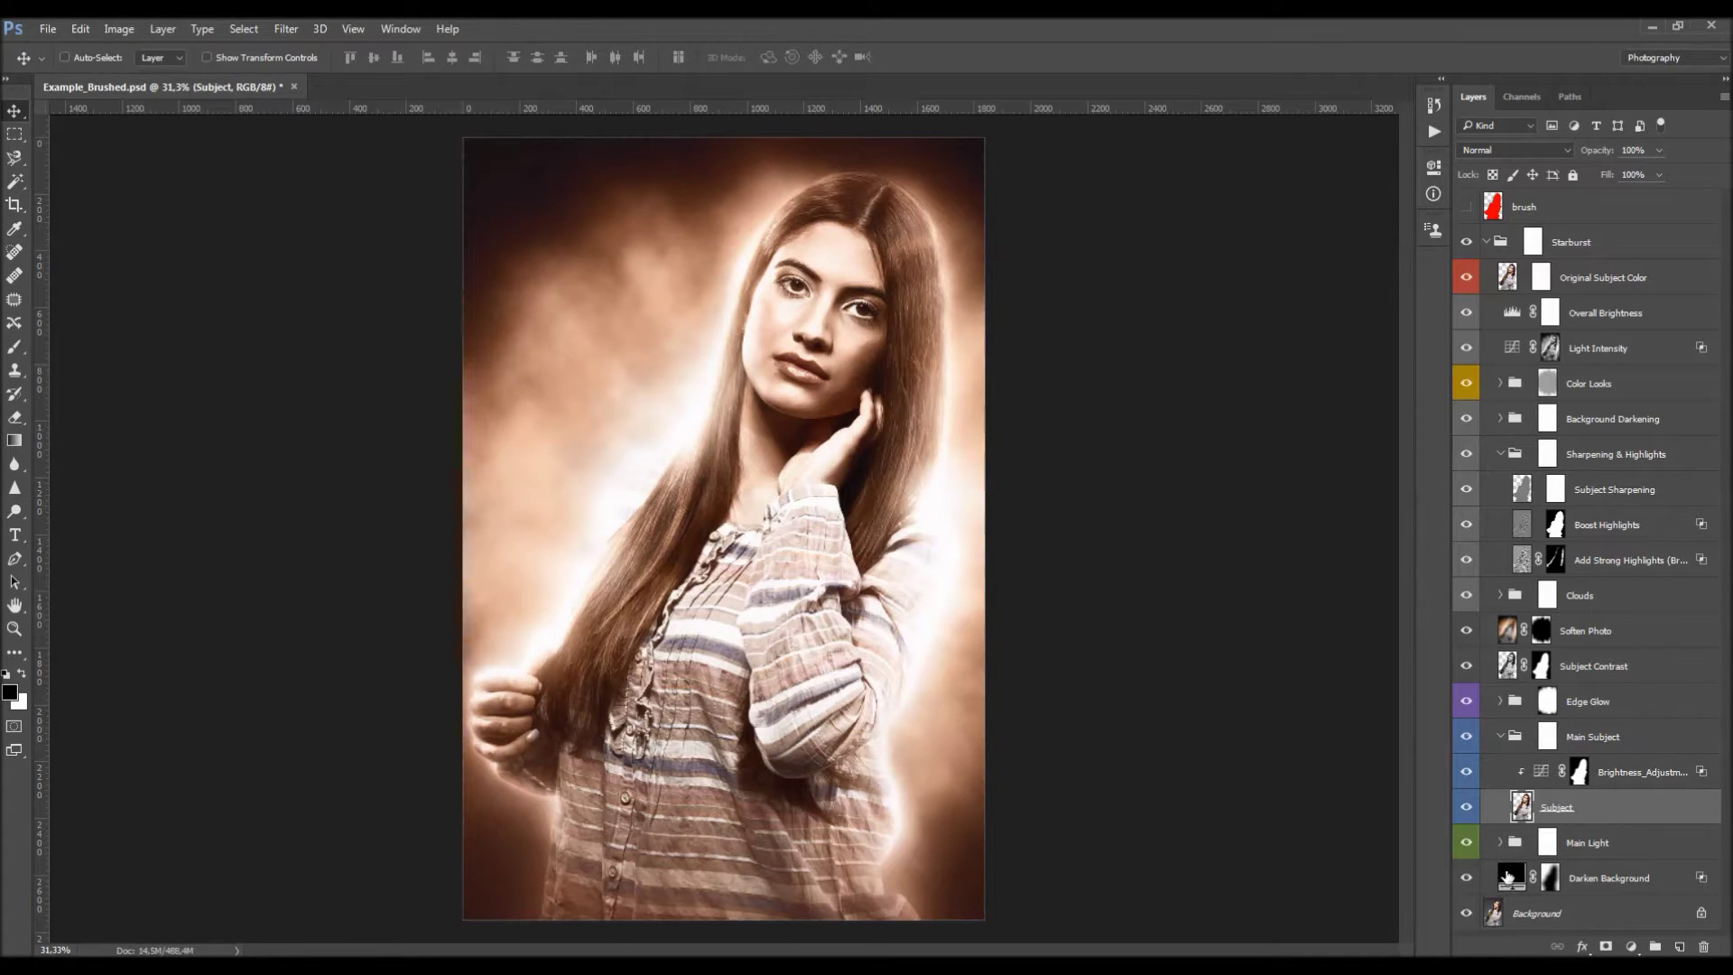
Try painting black on the Main Subject group's mask over the lower blouse and long hair, and undo the stroke
left_click(1542, 739)
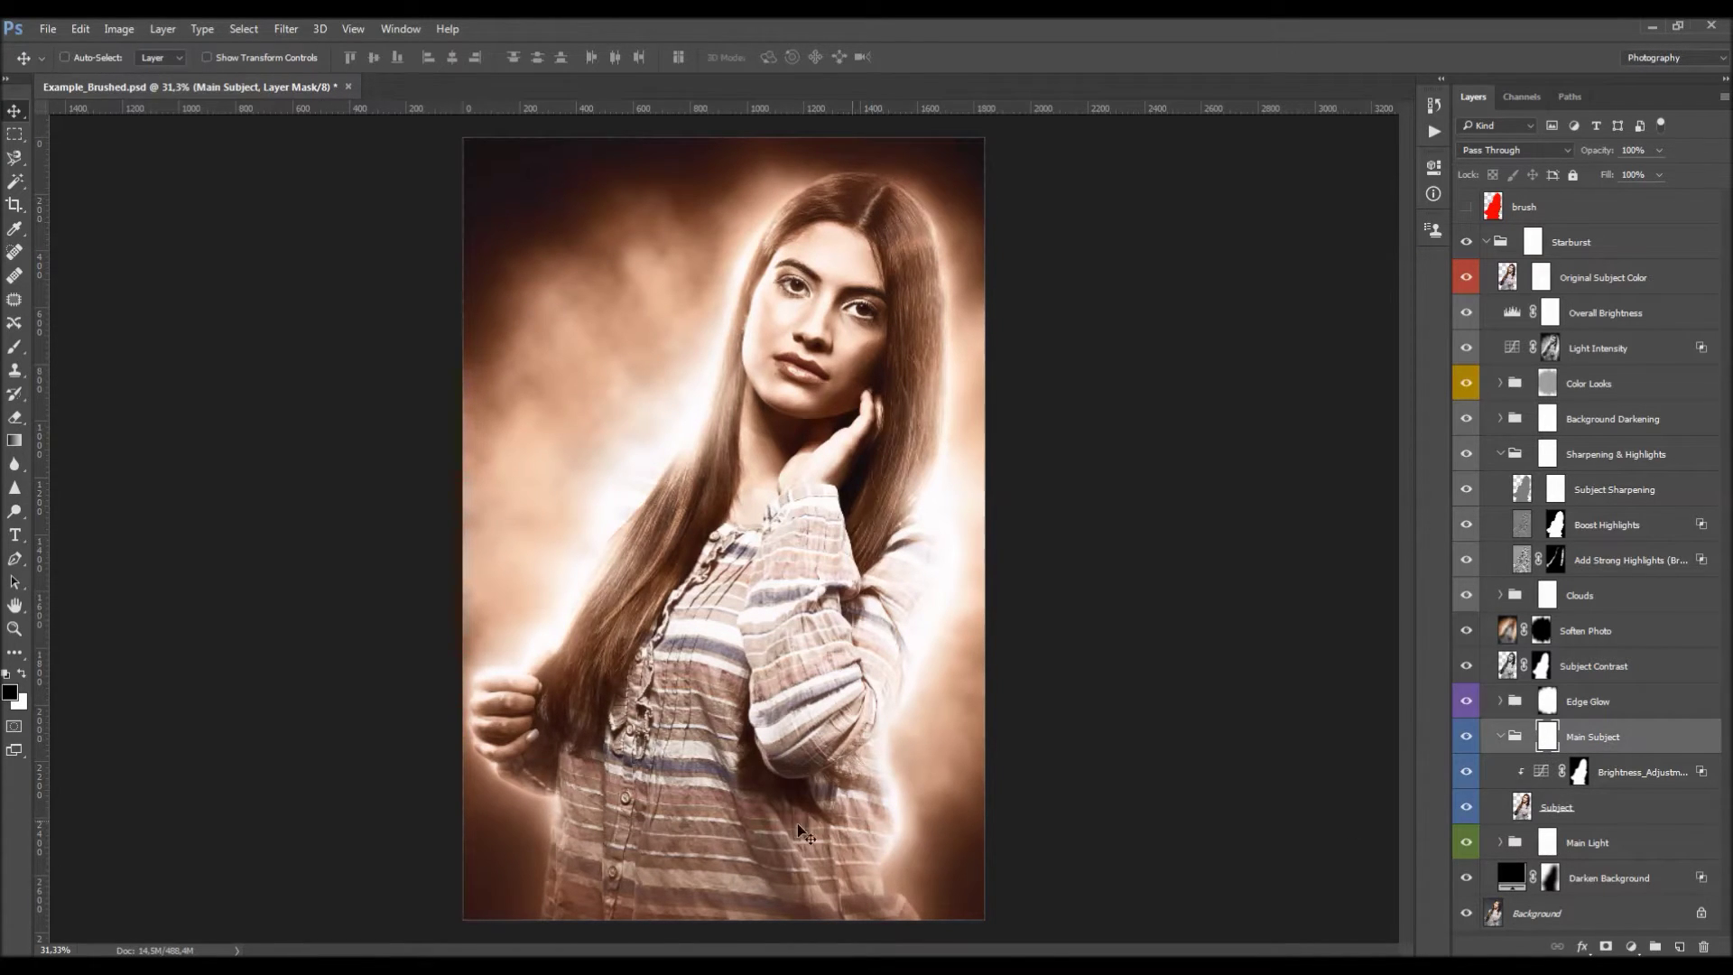
key("b")
mouse_move(767, 803)
left_mouse_down()
mouse_move(613, 839)
mouse_move(749, 880)
mouse_move(464, 716)
mouse_move(575, 587)
mouse_move(568, 550)
mouse_move(635, 455)
left_mouse_up()
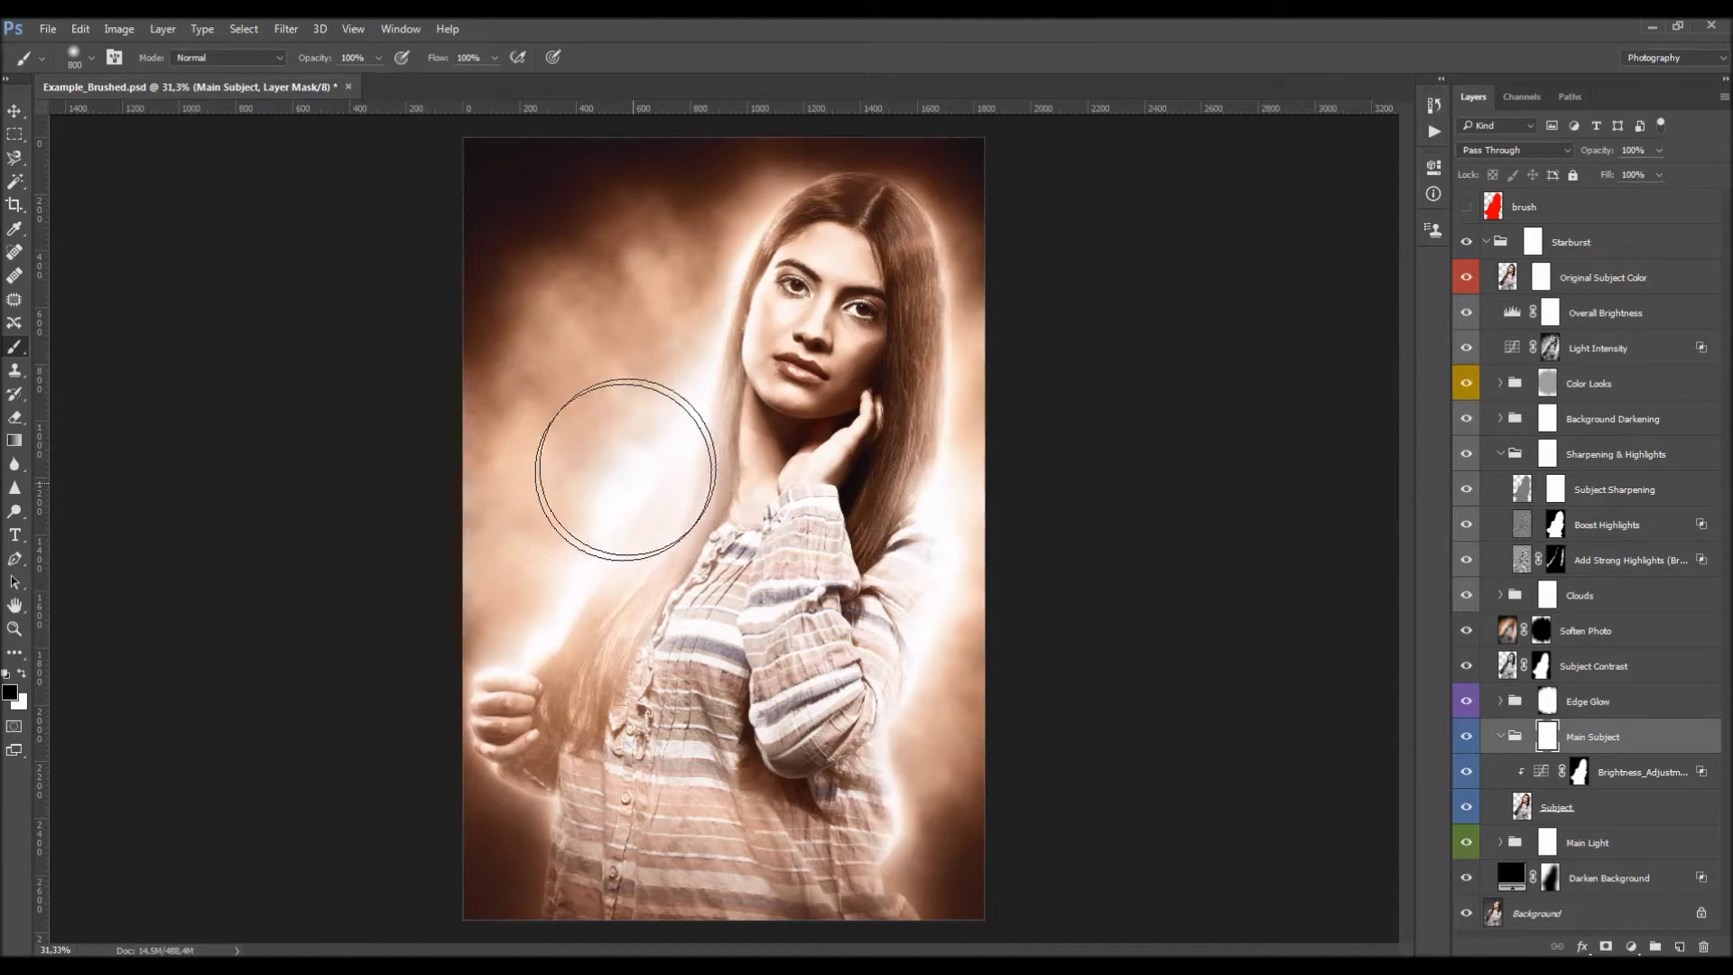
key("ctrl+z")
key("v")
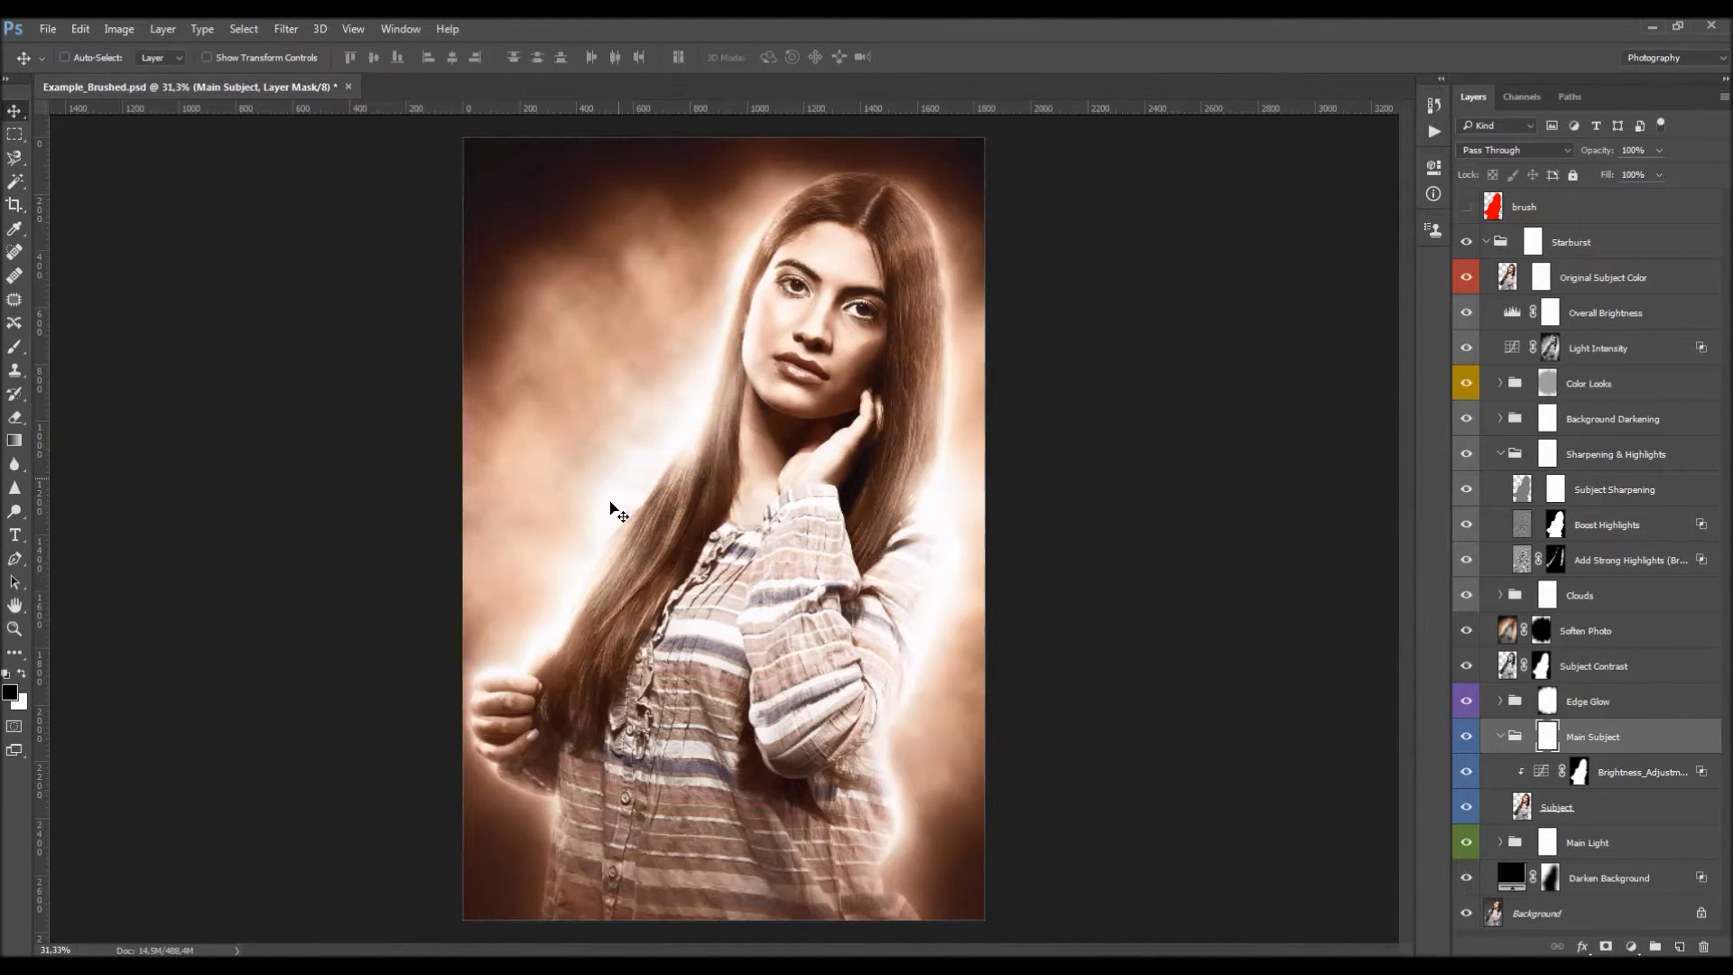
key("b")
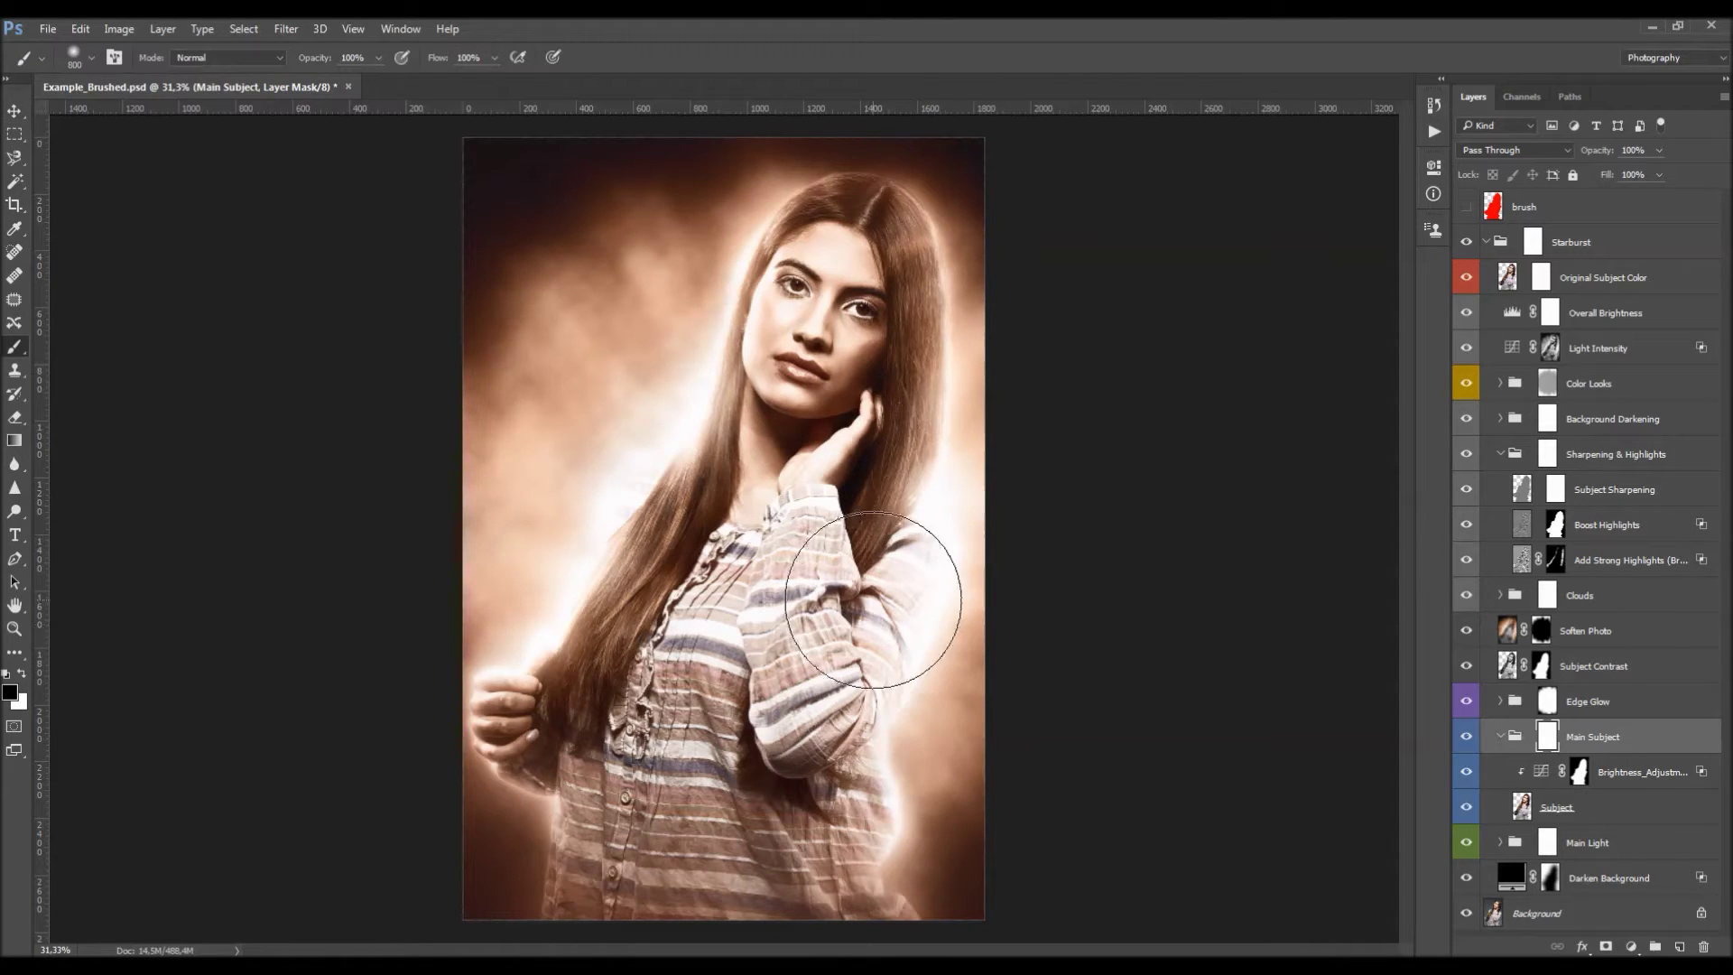
Try painting black on the Main Subject group's mask over the long hair beside the blouse collar, and undo it
mouse_move(615, 526)
left_mouse_down()
mouse_move(661, 440)
mouse_move(561, 534)
mouse_move(615, 468)
mouse_move(677, 502)
left_mouse_up()
key("v")
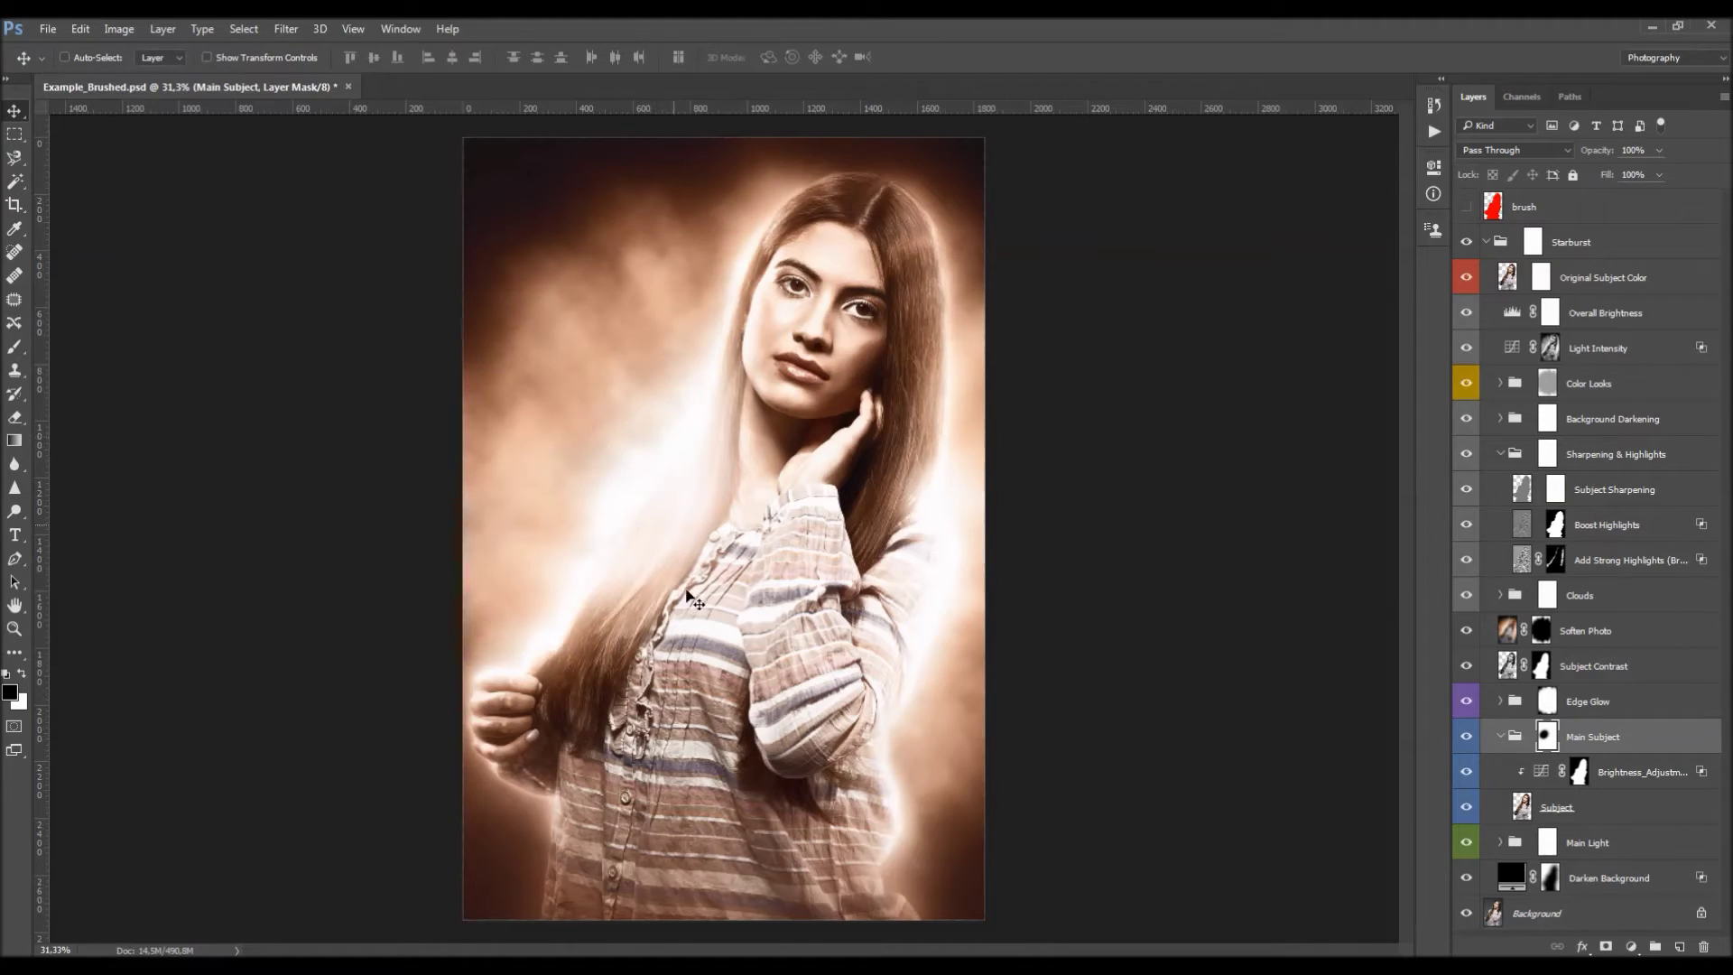
left_click(1005, 577, "ctrl")
key("ctrl+z")
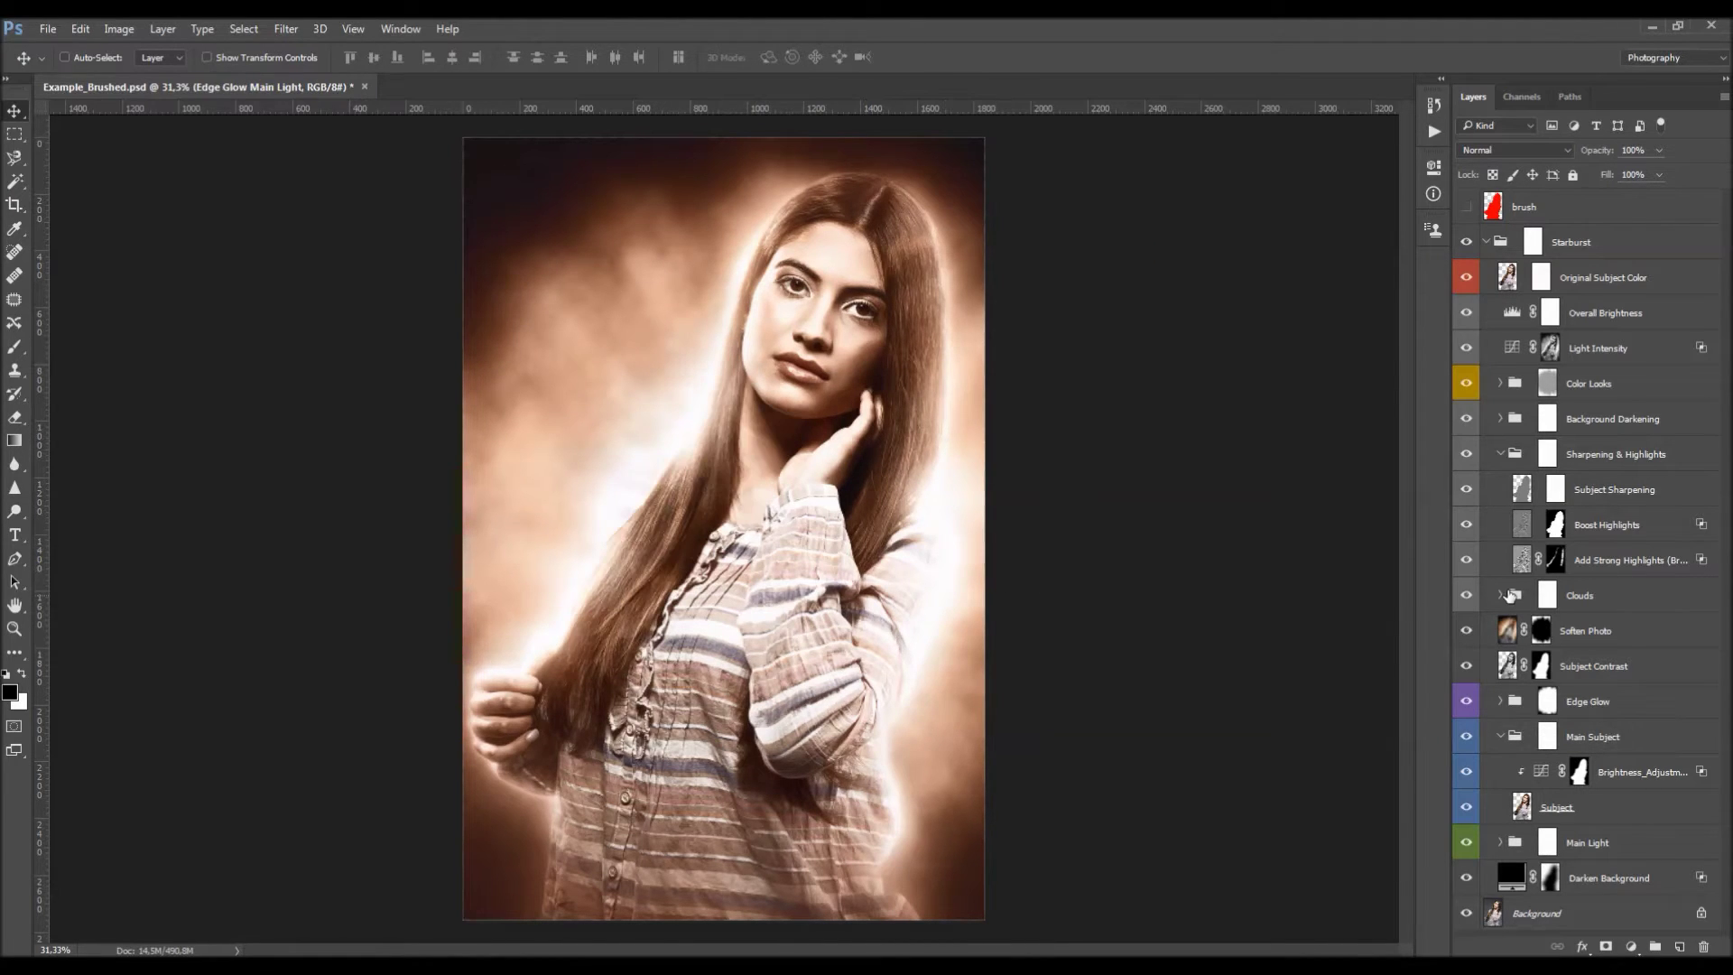
Collapse the Main Subject group, expand the Main Light group and compare its Light Source layer hidden and shown
left_click(1500, 736)
left_click(1498, 773)
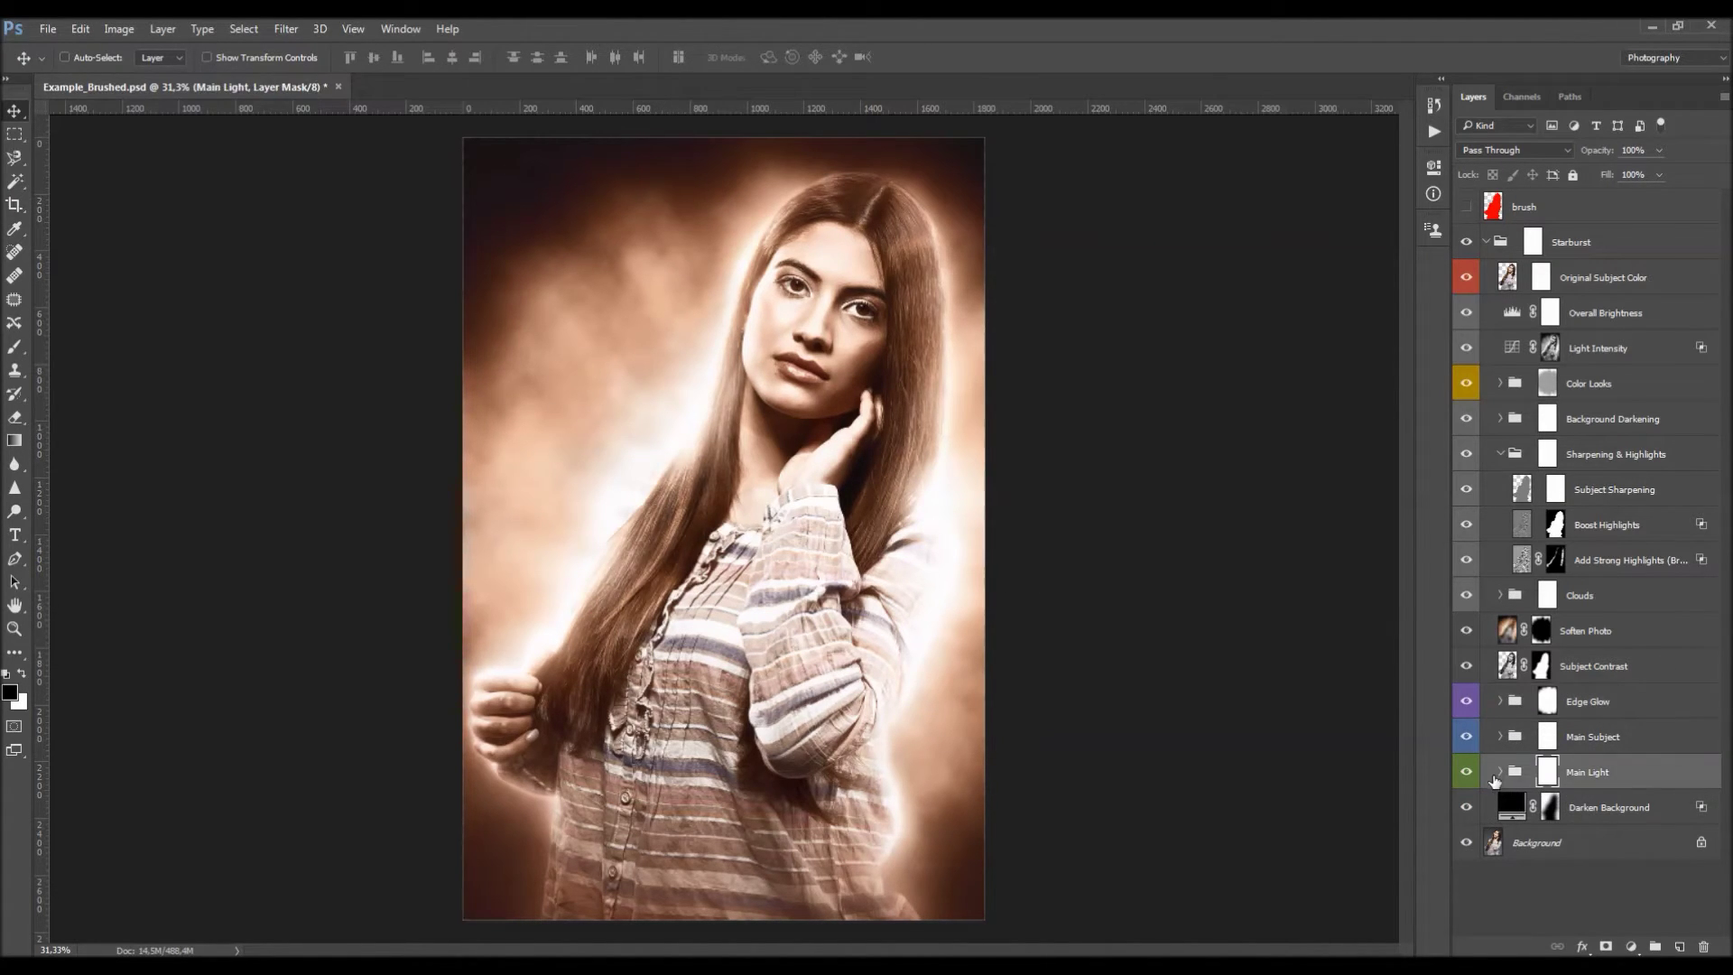
left_click(1499, 773)
left_click(1635, 818)
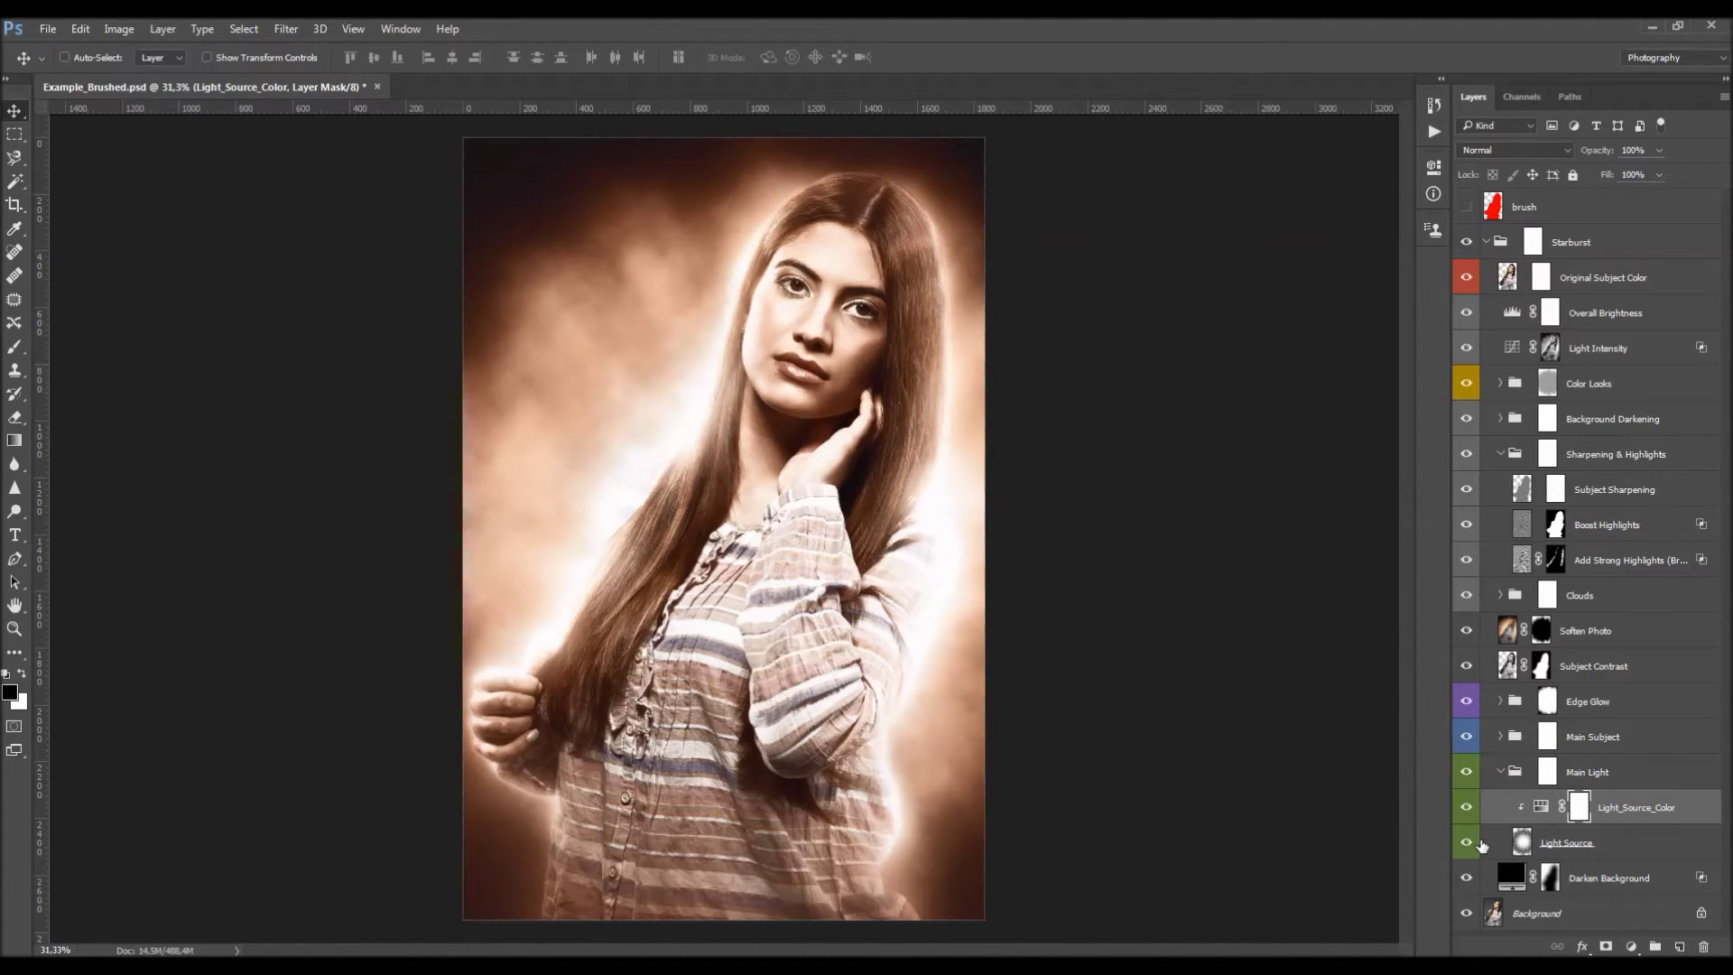
left_click(1485, 843)
left_click(1484, 843)
Try a different color setting in the Light_Source_Color adjustment, close its settings and select the Light Source layer
double_click(1541, 807)
left_click_drag(1239, 282, 1363, 289)
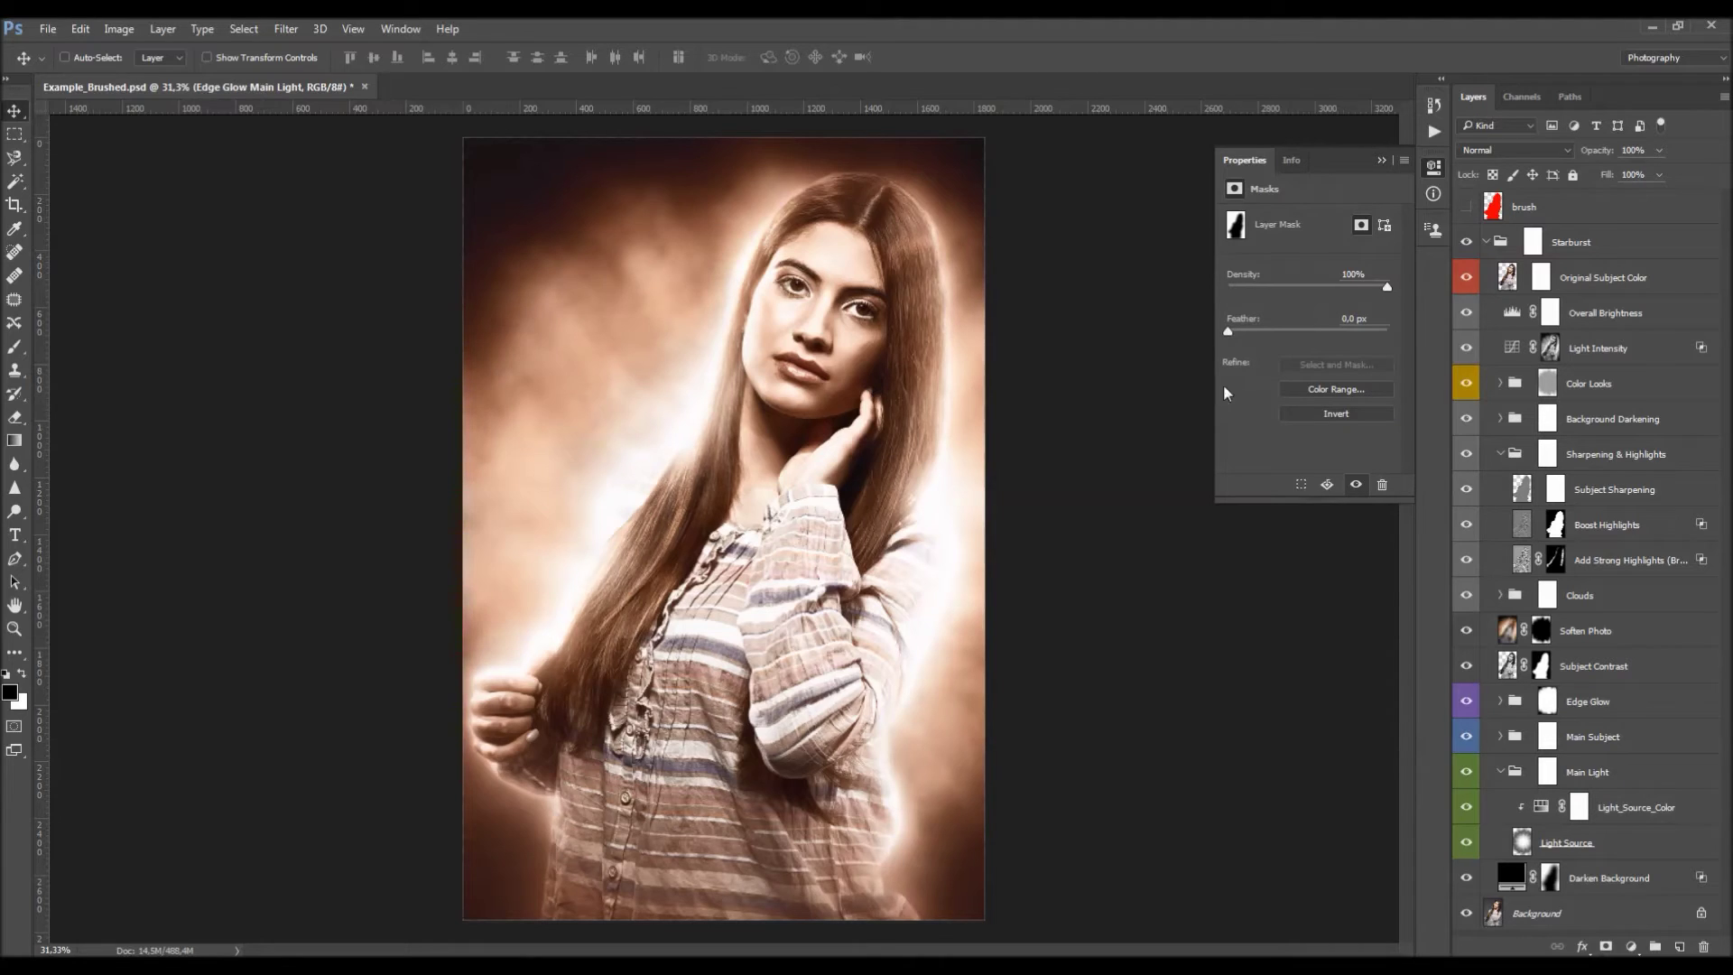
left_click(1380, 162)
left_click(1593, 842)
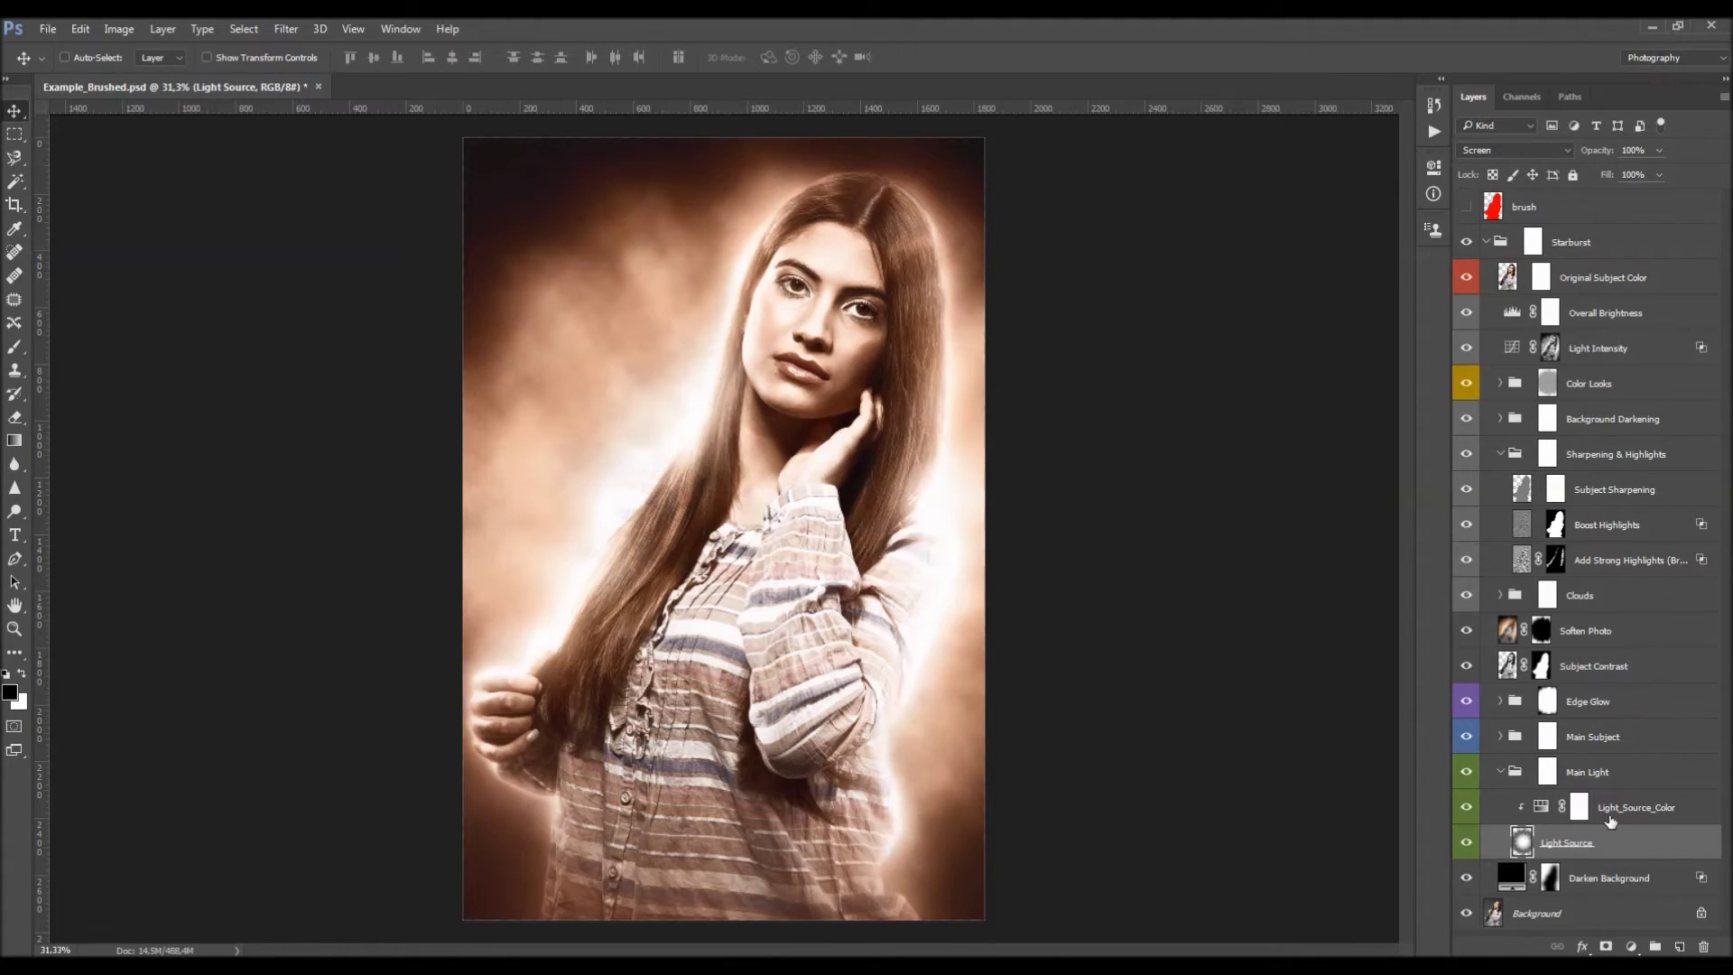
Select the Darken Background layer and compare the portrait several times with it hidden and shown
left_click(1606, 883)
left_click(1466, 881)
left_click(1465, 881)
left_click(1465, 881)
left_click(1466, 881)
left_click(1466, 881)
left_click(1466, 881)
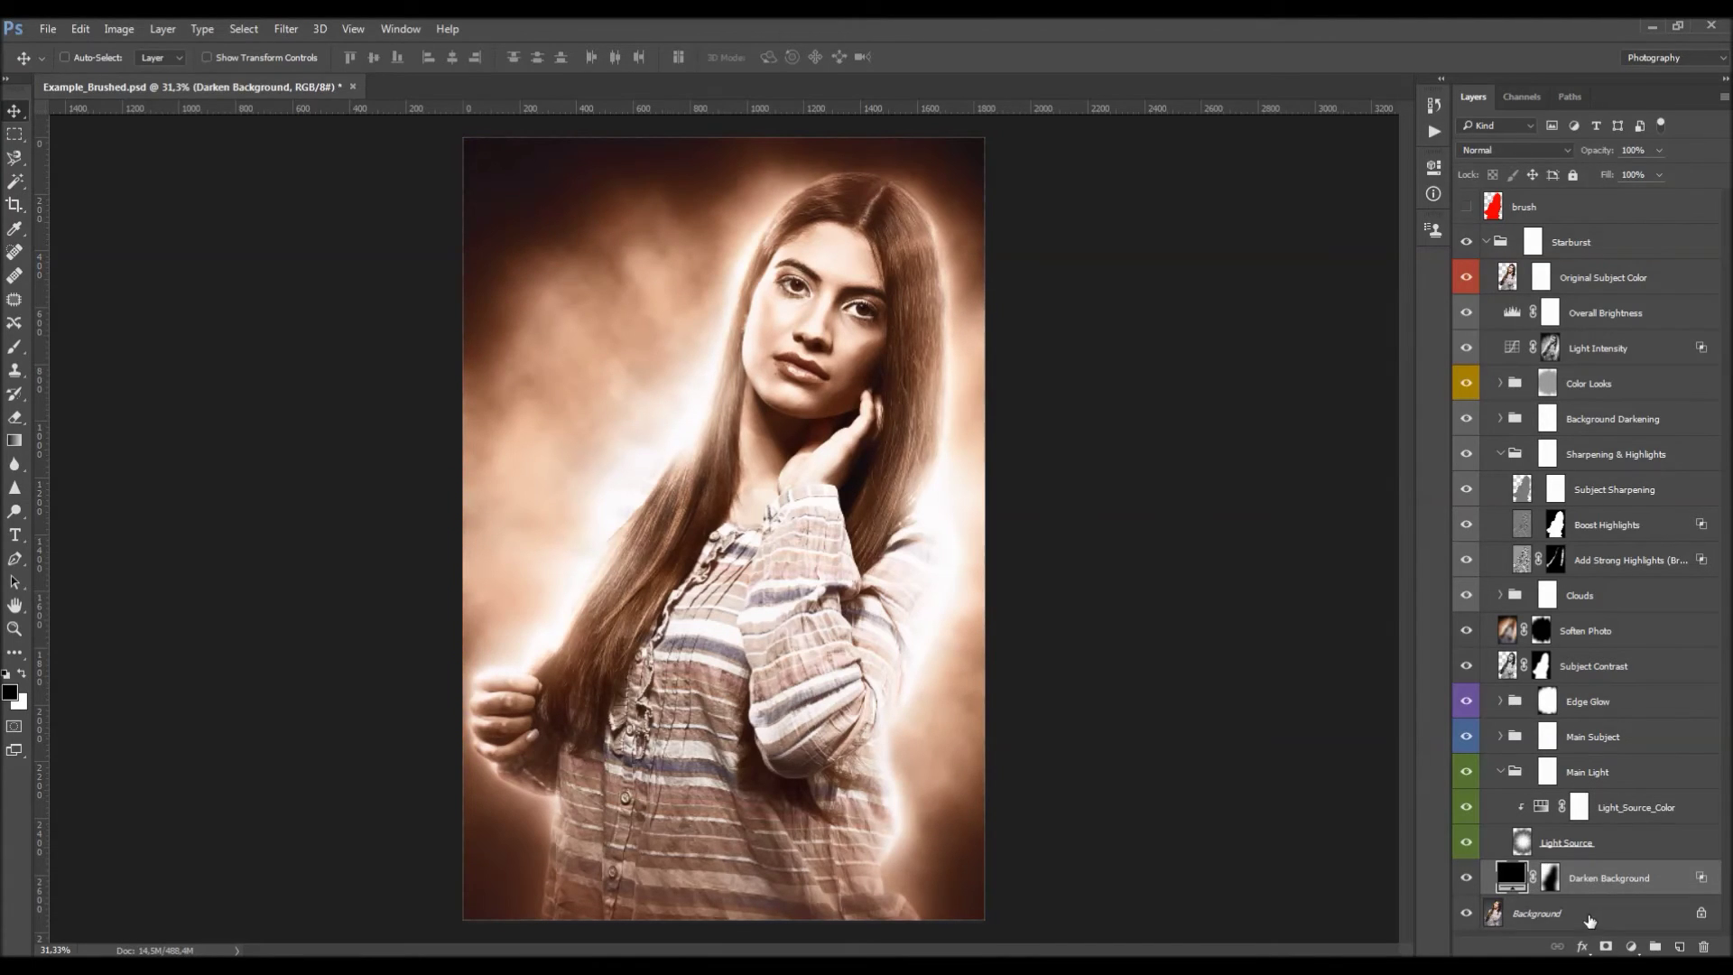
Select the Background layer and compare the image with the original photo hidden and shown
left_click(1485, 913)
left_click(1464, 914)
left_click(1464, 913)
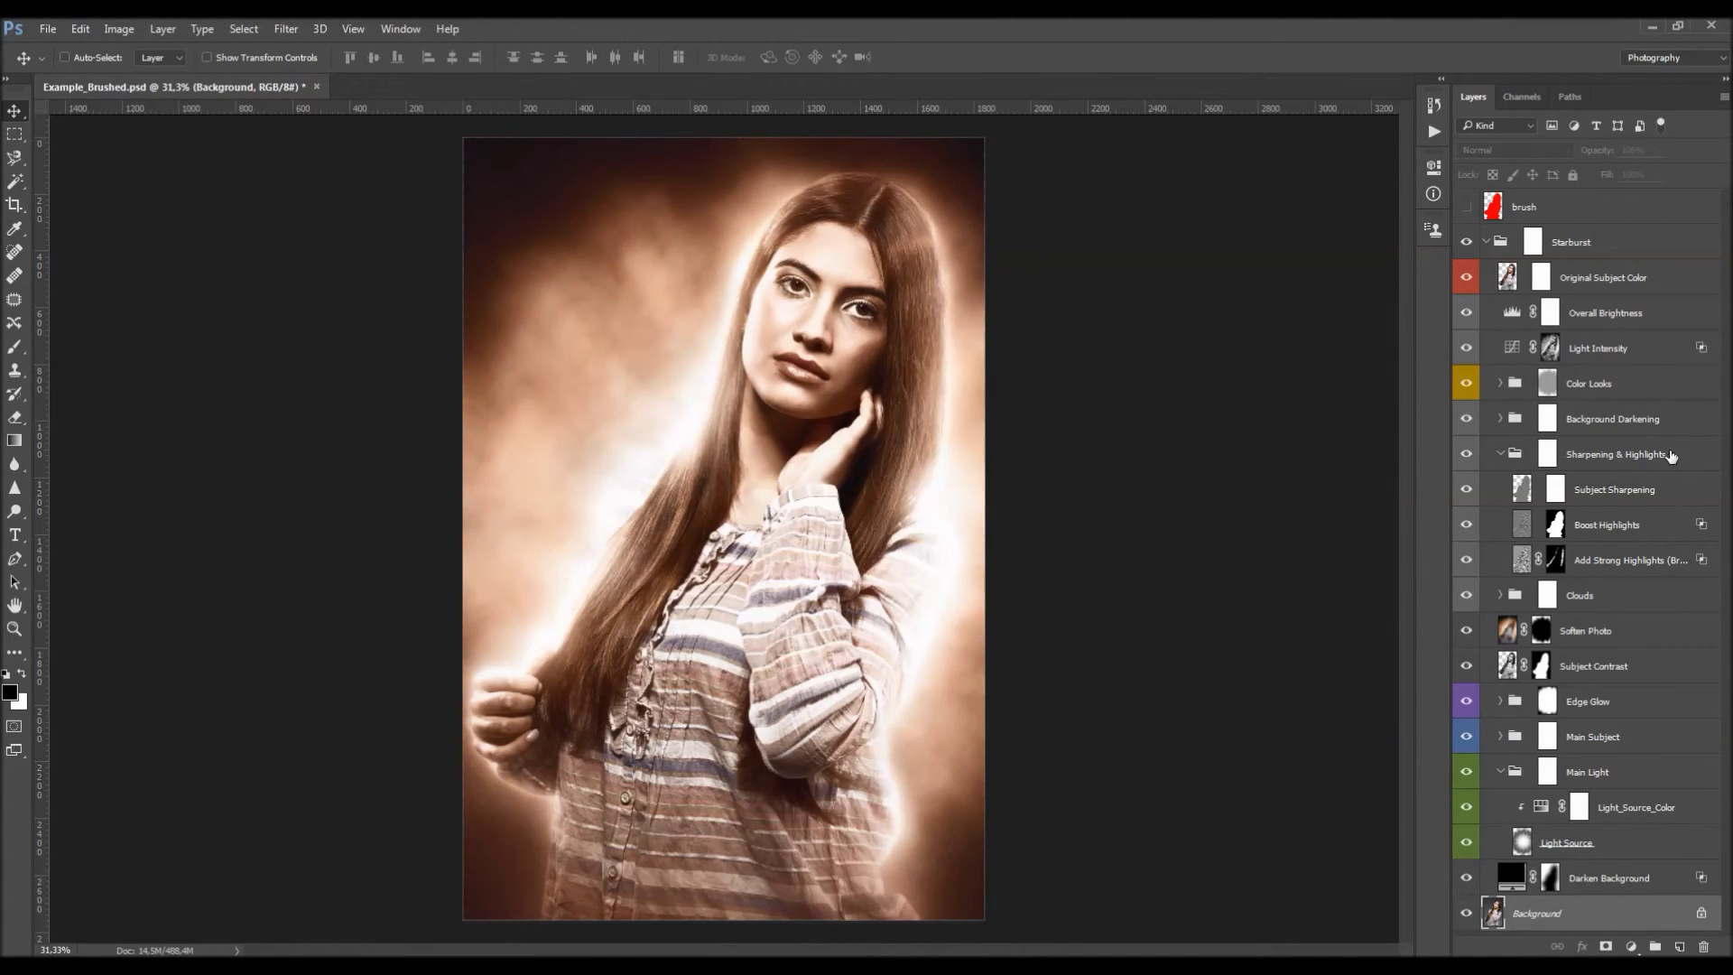
left_click(1466, 913)
left_click(1466, 913)
Collapse the Starburst group and compare the original portrait with the complete effect by hiding and showing the group
left_click(1489, 244)
left_click(1488, 242)
left_click(1466, 242)
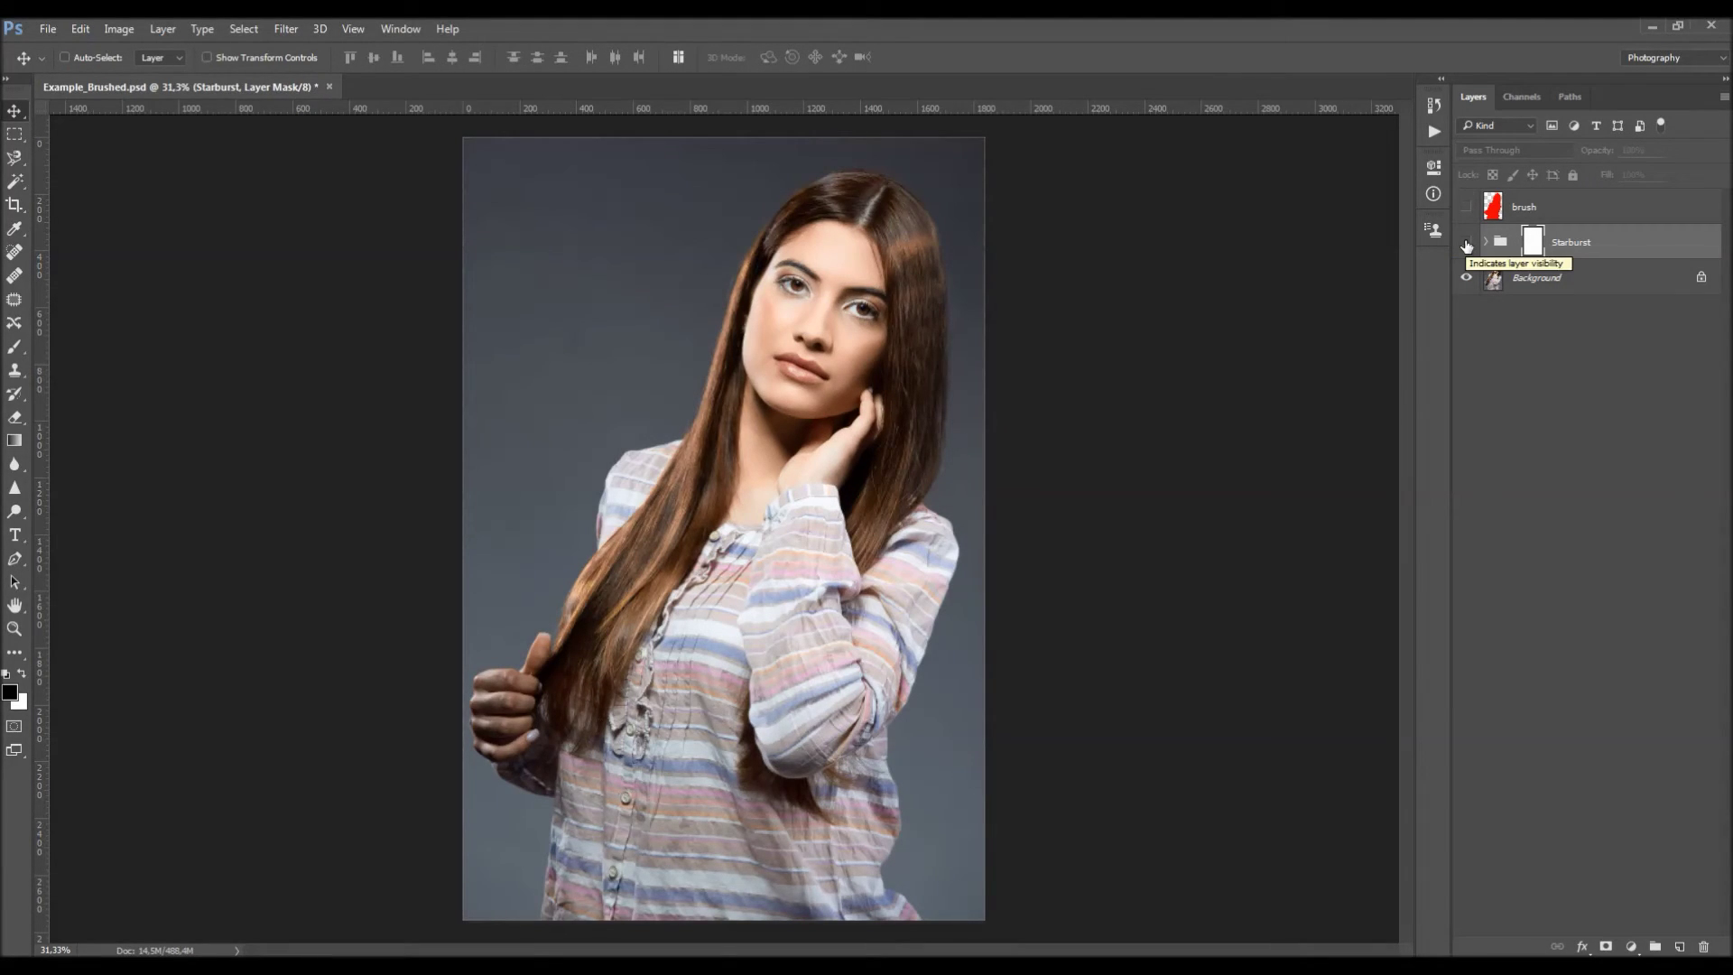
left_click(1466, 242)
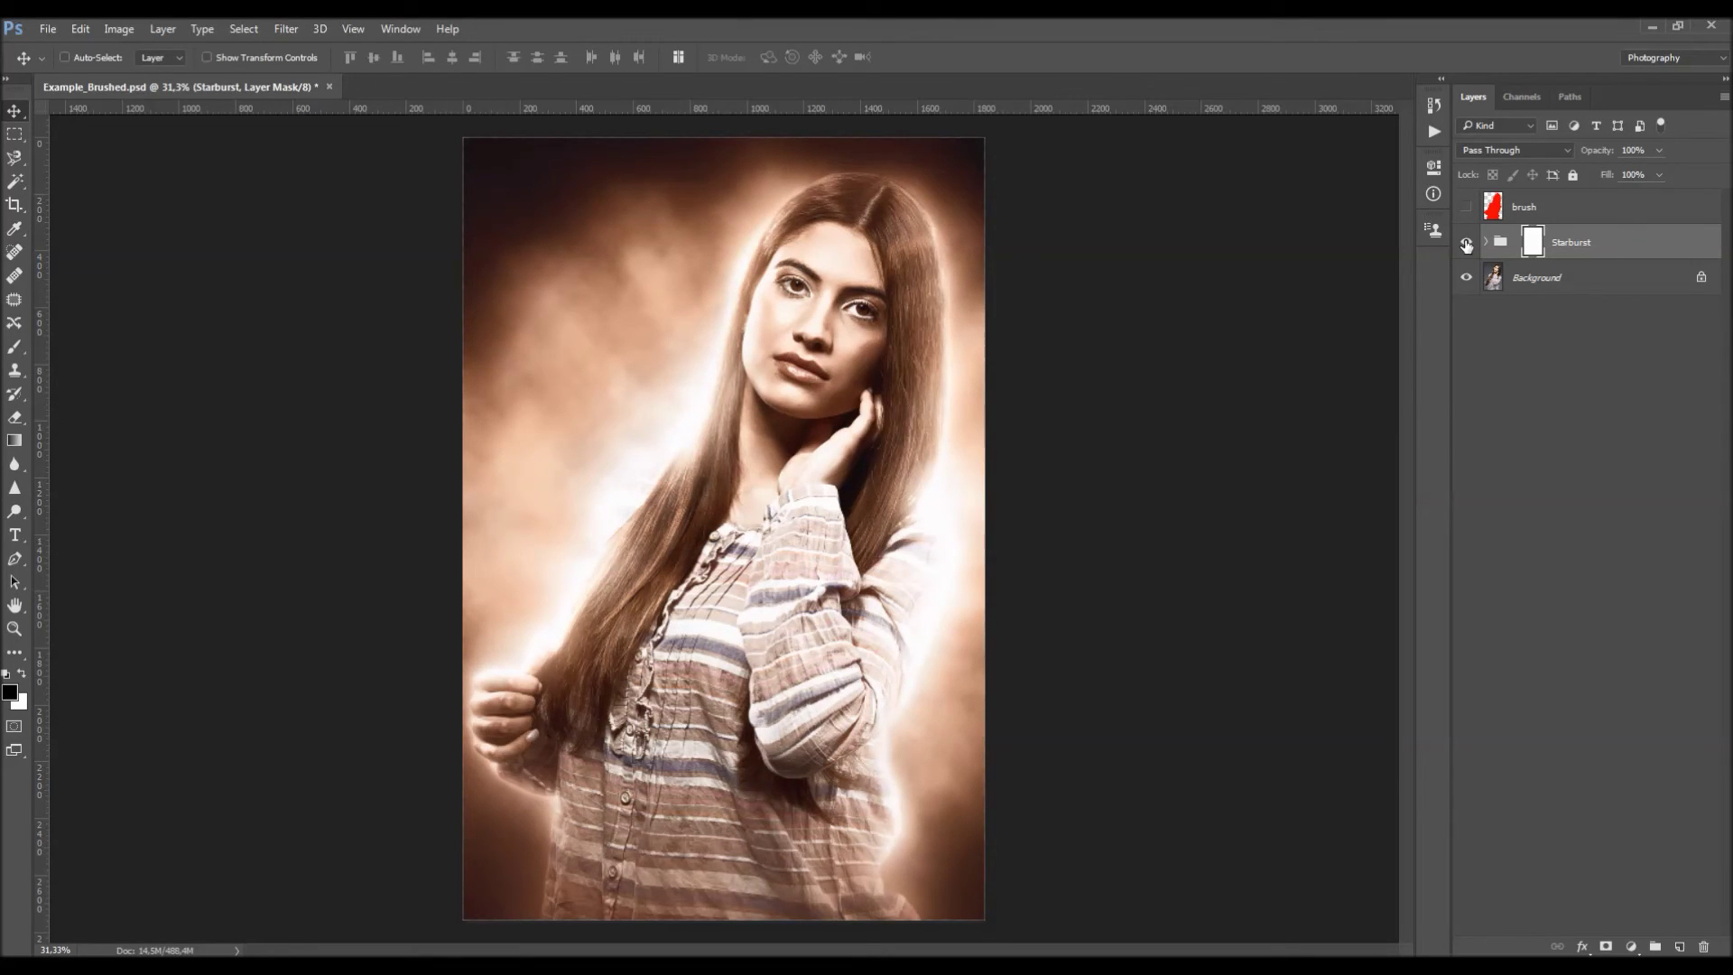
left_click(1466, 243)
left_click(1466, 243)
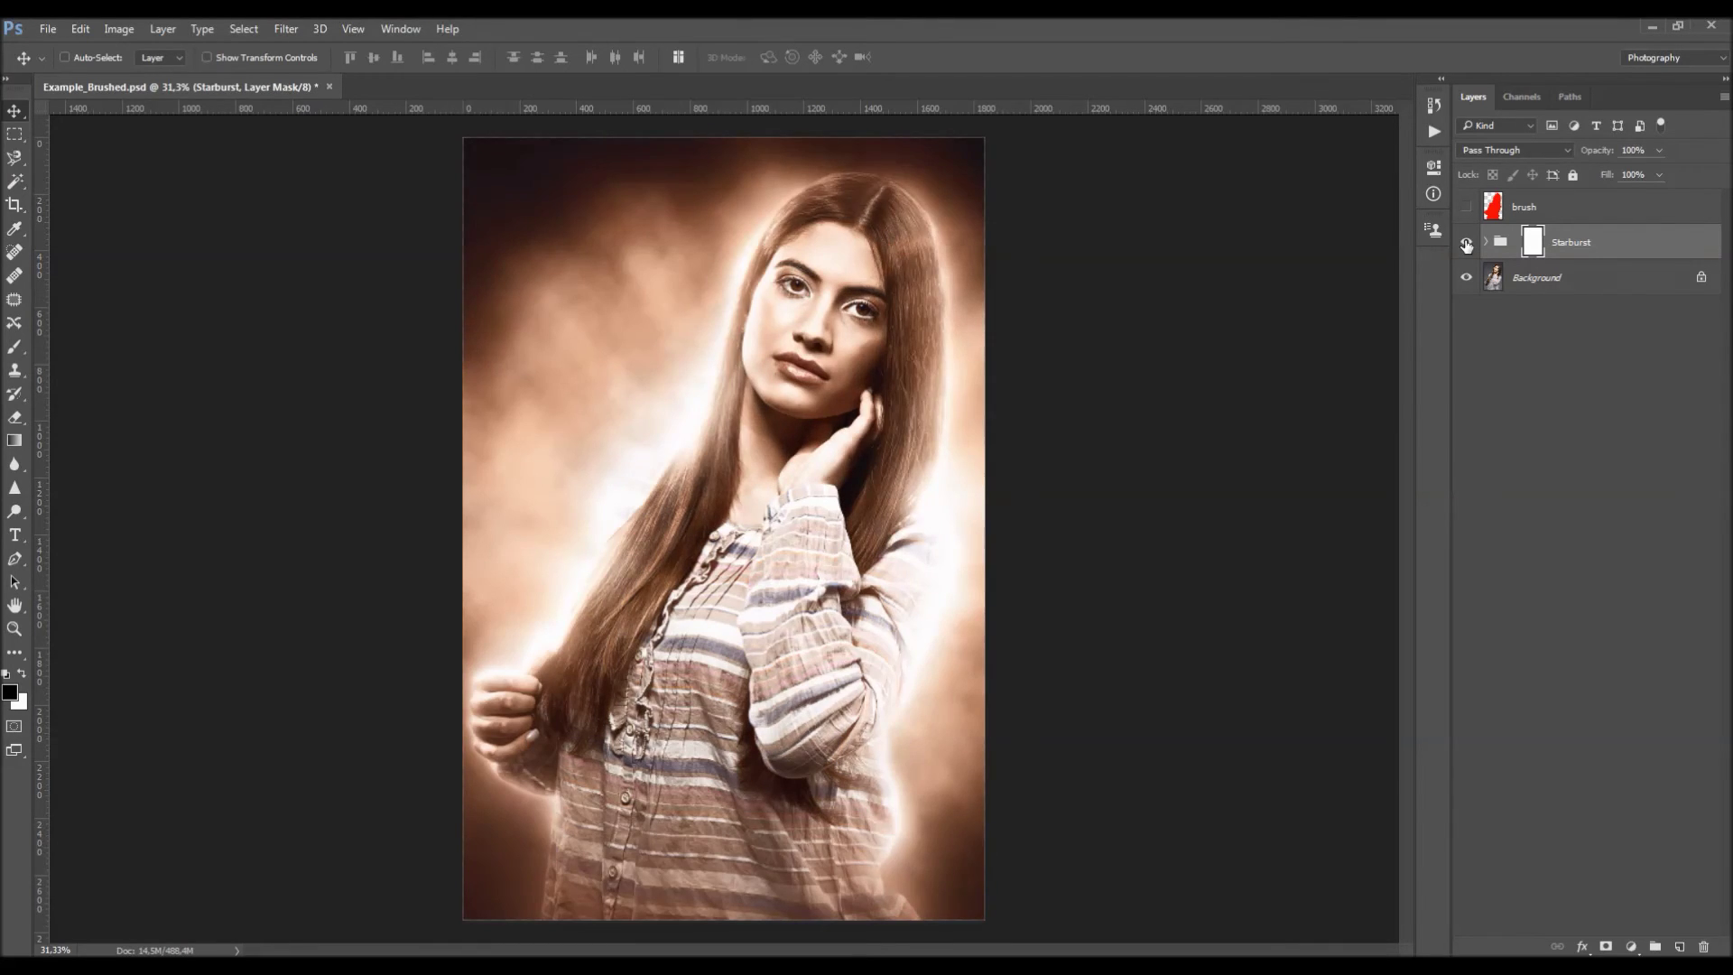